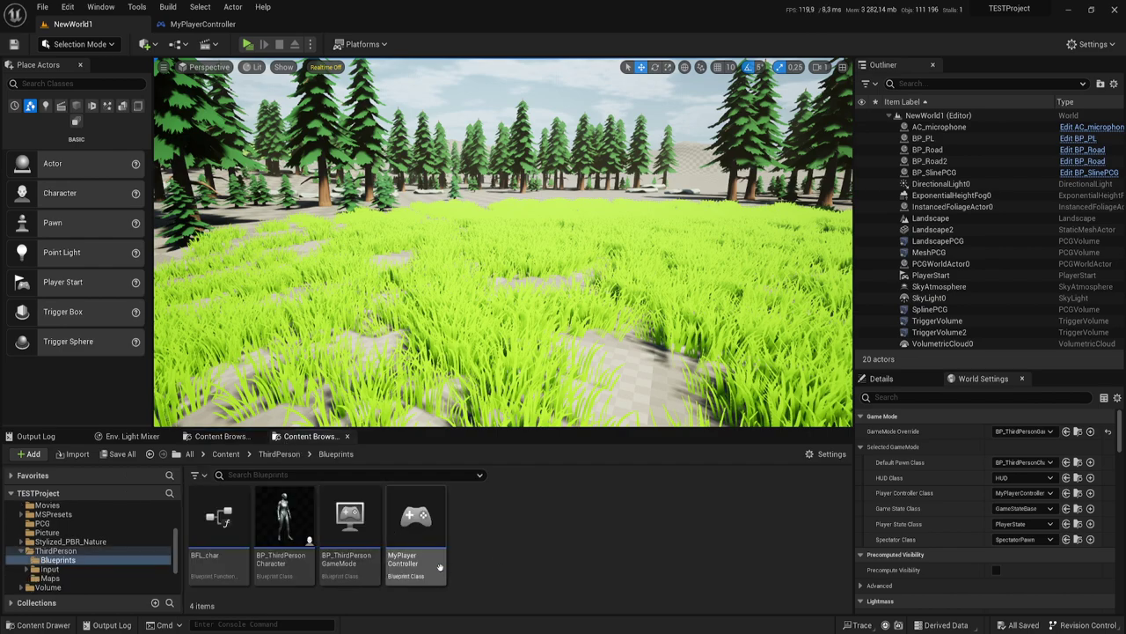
Open the MyPlayerController Blueprint and select the existing InputAction Cheats nodes to inspect them
{"action": "double_click", "coordinate": [416, 519]}
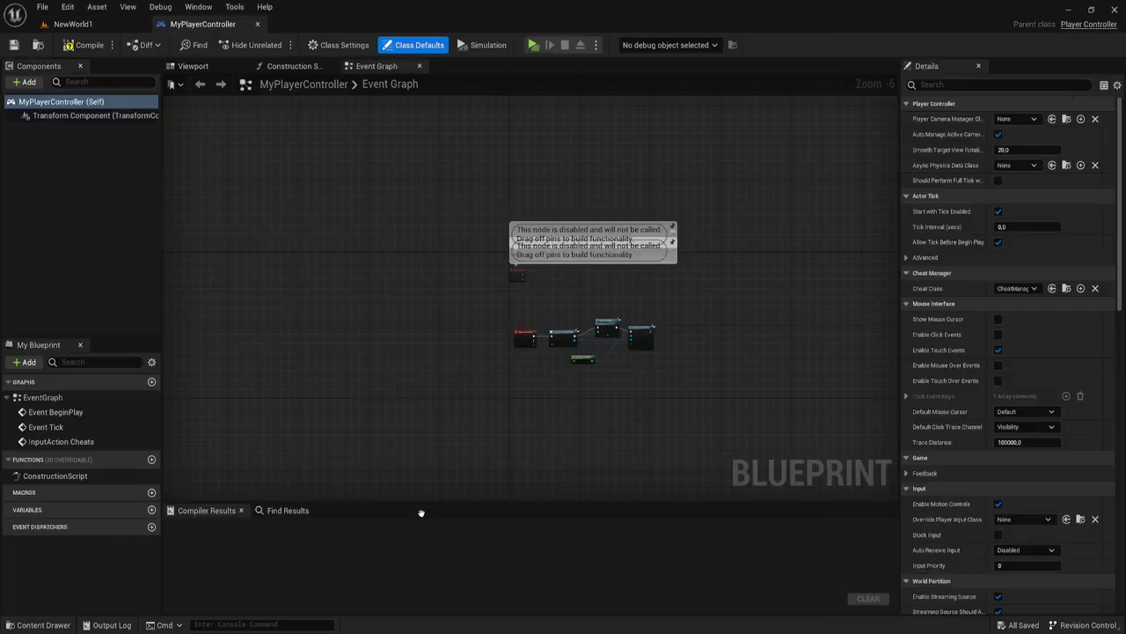
{"action": "right_click_drag", "start_coordinate": [620, 337], "coordinate": [559, 242]}
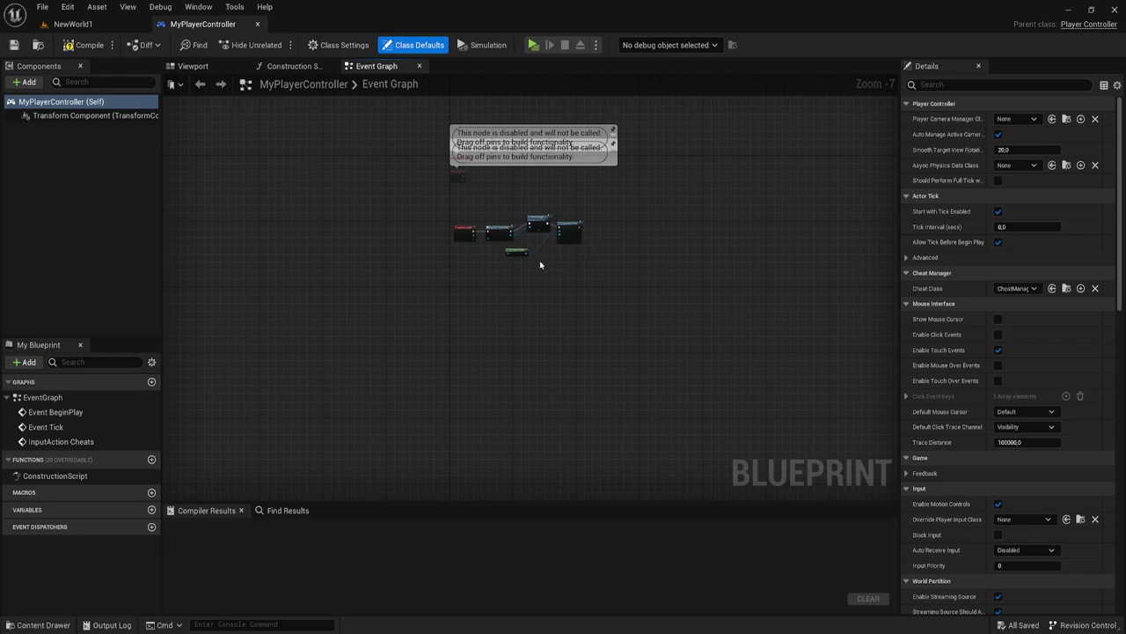
{"action": "scroll", "coordinate": [519, 268], "scroll_direction": "up", "scroll_amount": 2}
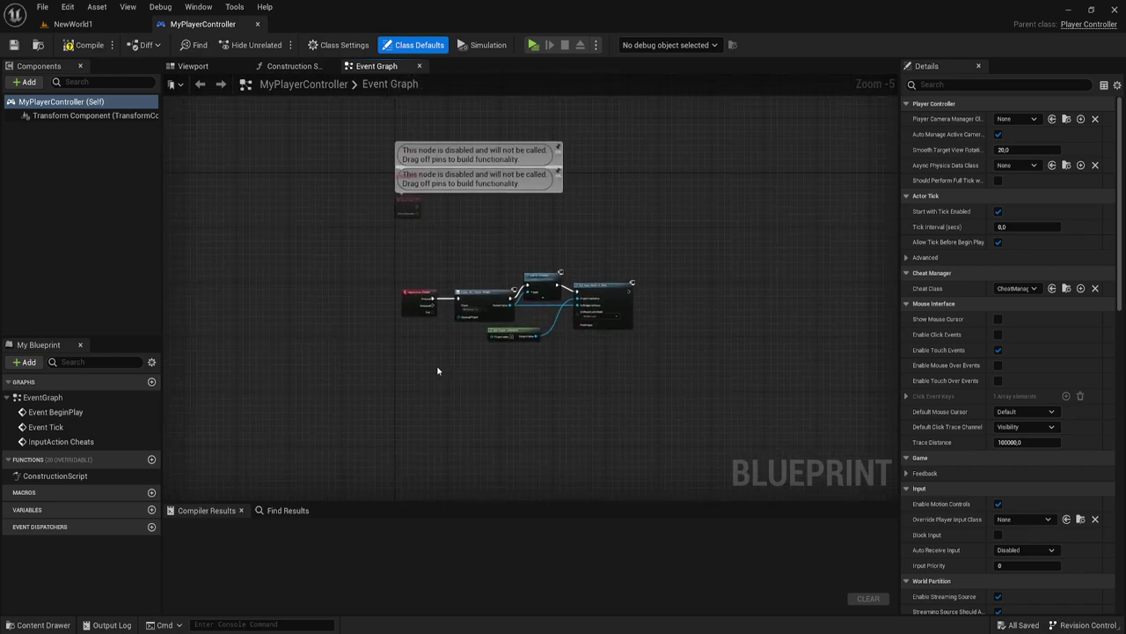
{"action": "left_click_drag", "start_coordinate": [354, 360], "coordinate": [740, 259]}
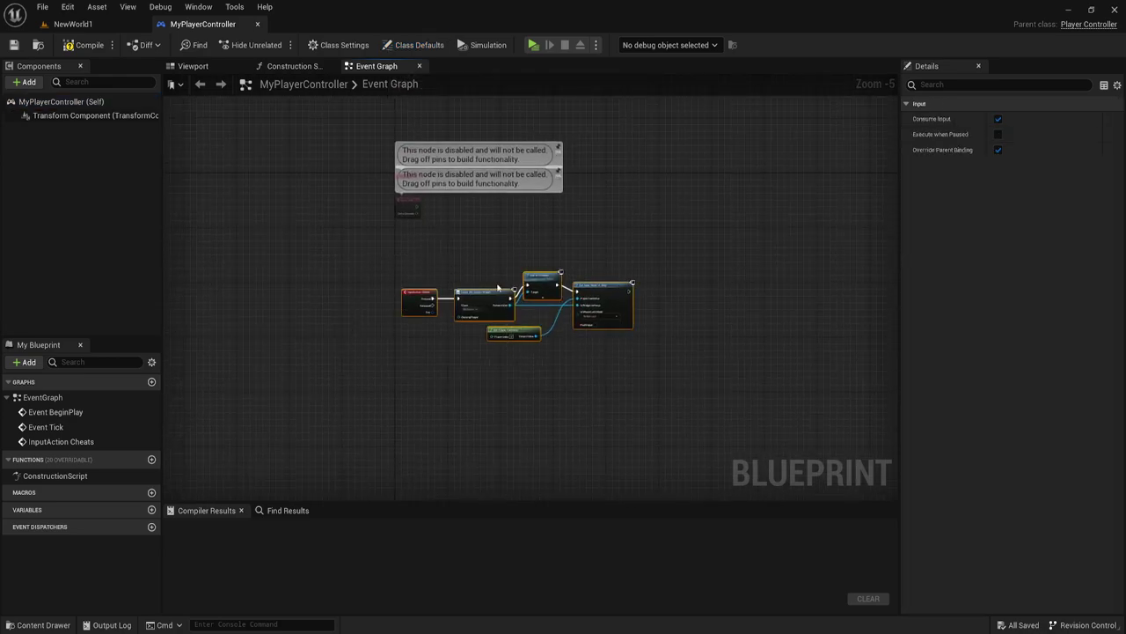
{"action": "scroll", "coordinate": [385, 234], "scroll_direction": "up", "scroll_amount": 5}
{"action": "left_click_drag", "start_coordinate": [906, 322], "coordinate": [594, 238]}
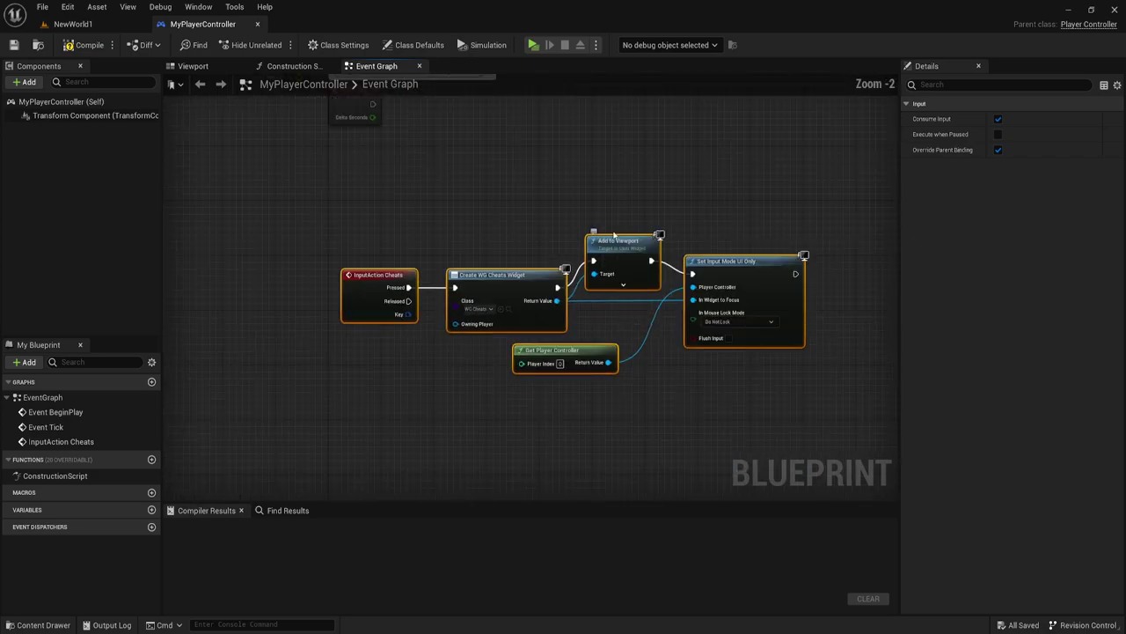
{"action": "right_click_drag", "start_coordinate": [613, 234], "coordinate": [571, 192]}
{"action": "left_click", "coordinate": [341, 209]}
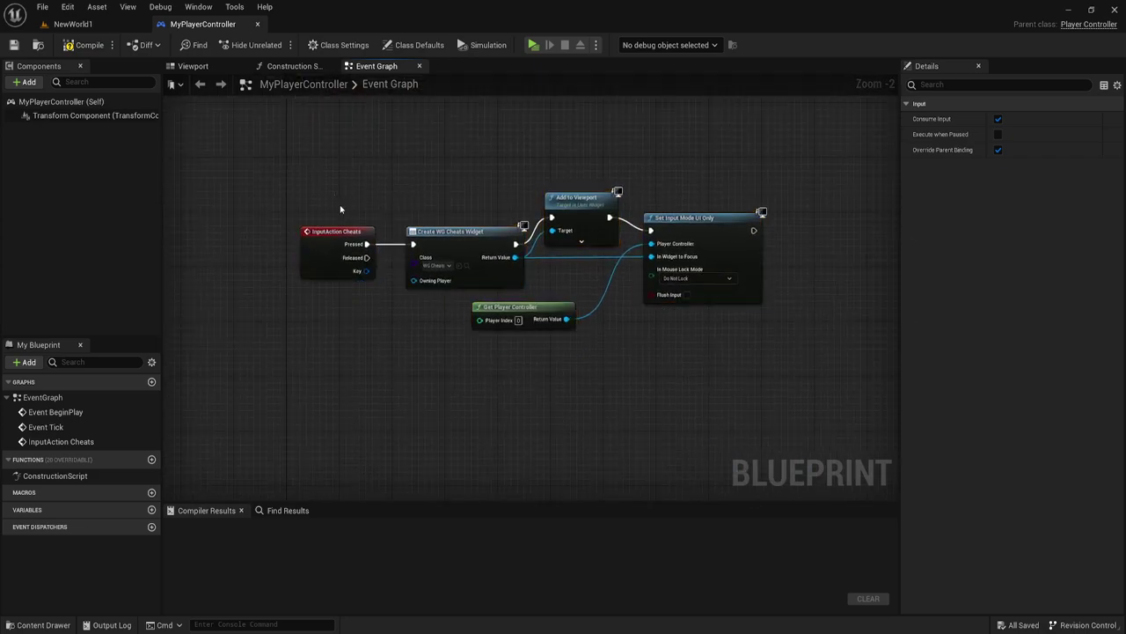
{"action": "left_click_drag", "start_coordinate": [340, 208], "coordinate": [935, 427]}
Pan the Event Graph to empty space below the nodes and narrow the Details panel
{"action": "right_click_drag", "start_coordinate": [498, 364], "coordinate": [766, 294]}
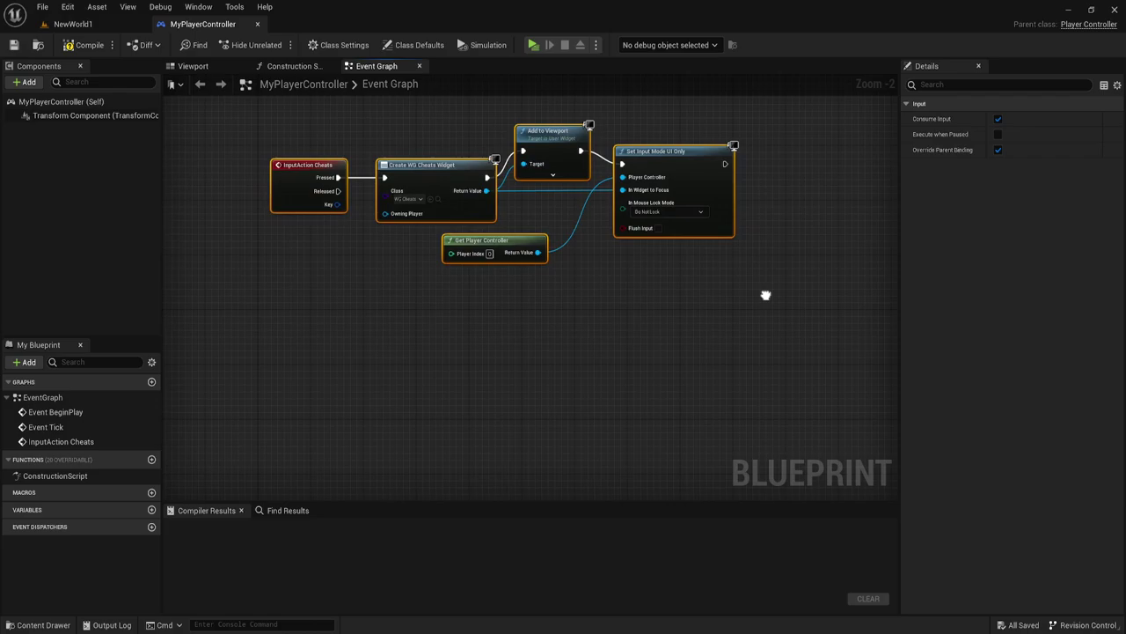
{"action": "right_click_drag", "start_coordinate": [651, 291], "coordinate": [644, 226]}
{"action": "scroll", "coordinate": [658, 290], "scroll_direction": "down", "scroll_amount": 1}
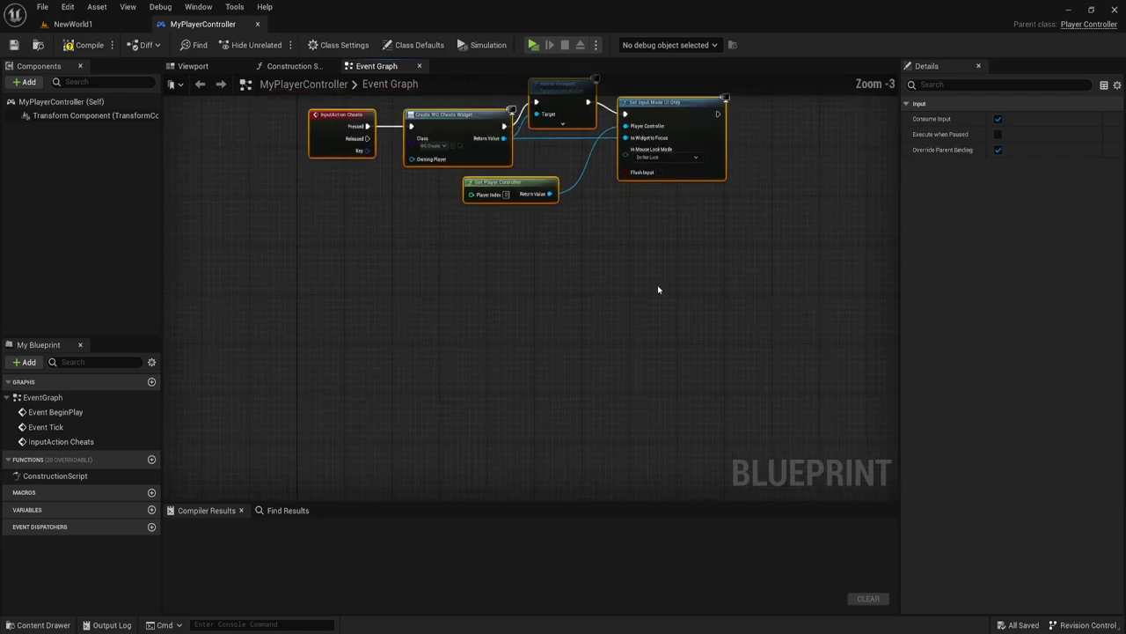
{"action": "right_click_drag", "start_coordinate": [658, 289], "coordinate": [606, 166]}
{"action": "scroll", "coordinate": [586, 180], "scroll_direction": "down", "scroll_amount": 1}
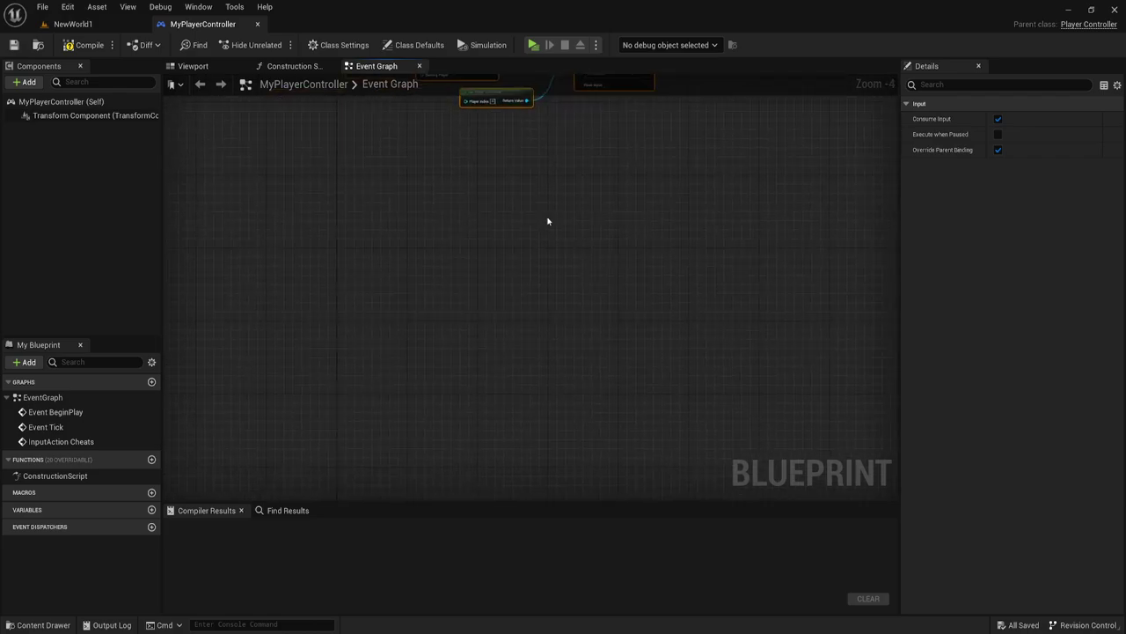
{"action": "scroll", "coordinate": [519, 242], "scroll_direction": "up", "scroll_amount": 1}
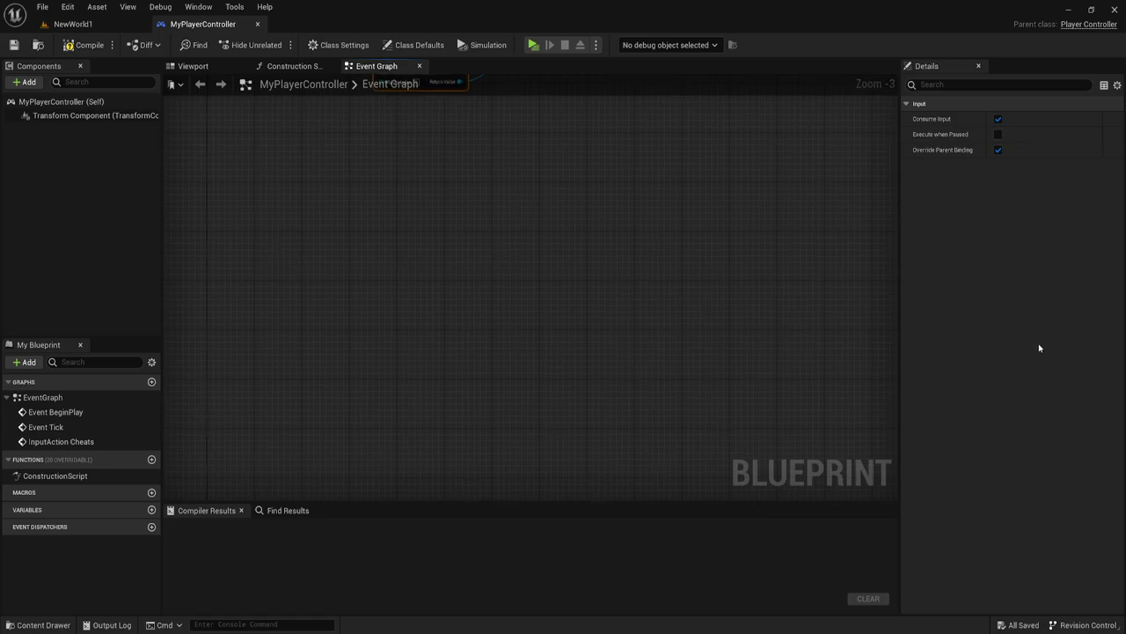
{"action": "left_click_drag", "start_coordinate": [899, 292], "coordinate": [976, 291]}
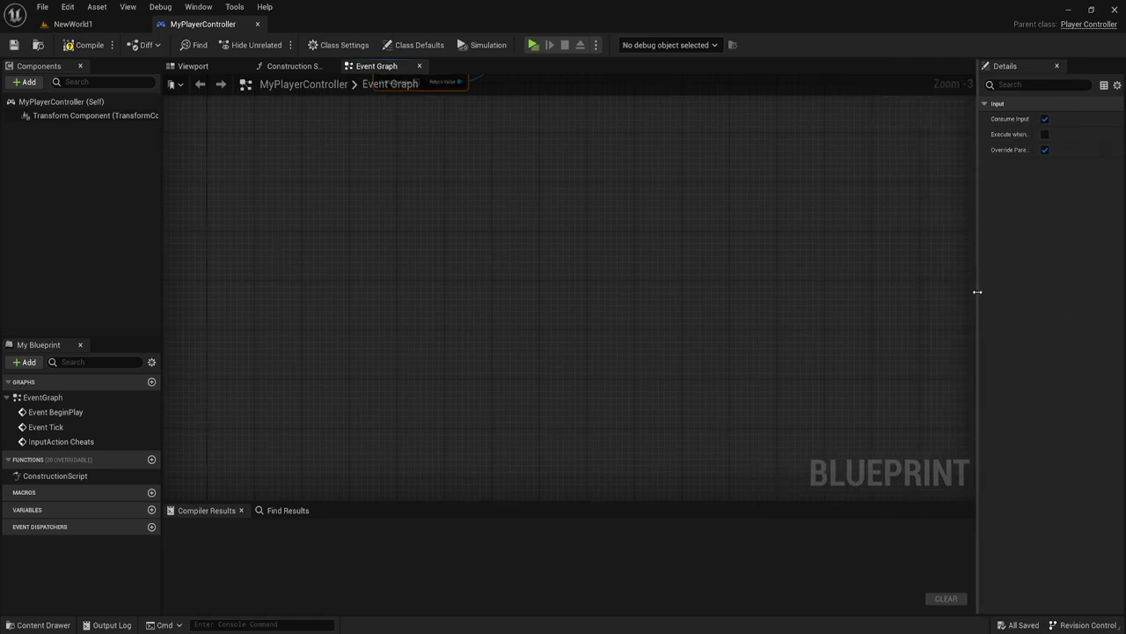
{"action": "right_click_drag", "start_coordinate": [318, 253], "coordinate": [349, 258]}
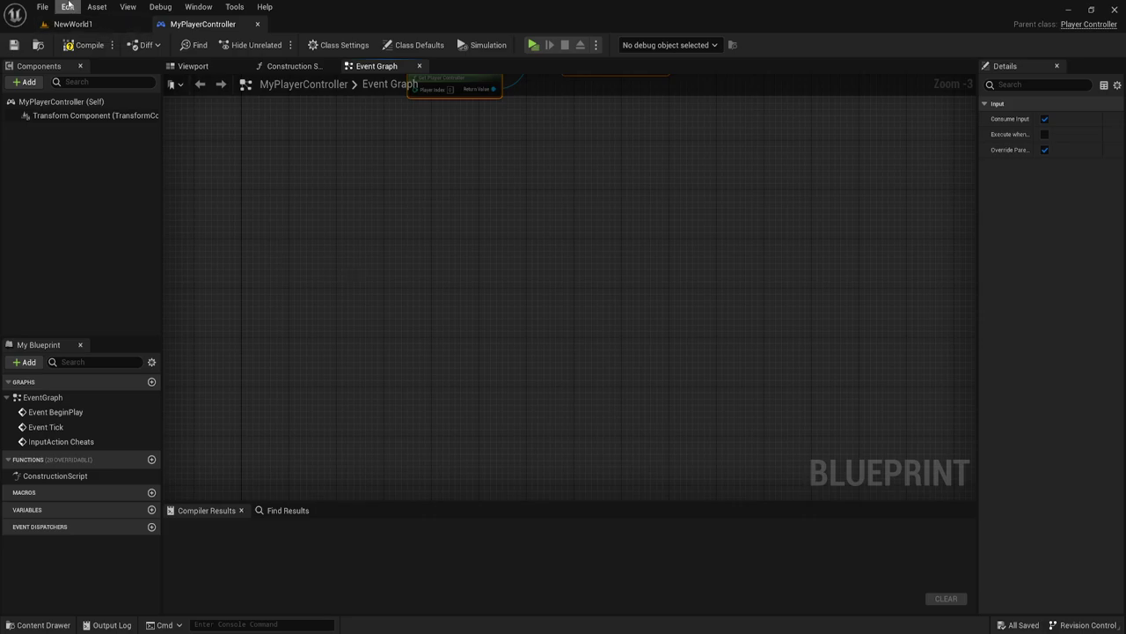
Show the Input section of Project Settings via the Edit menu
{"action": "left_click", "coordinate": [68, 7]}
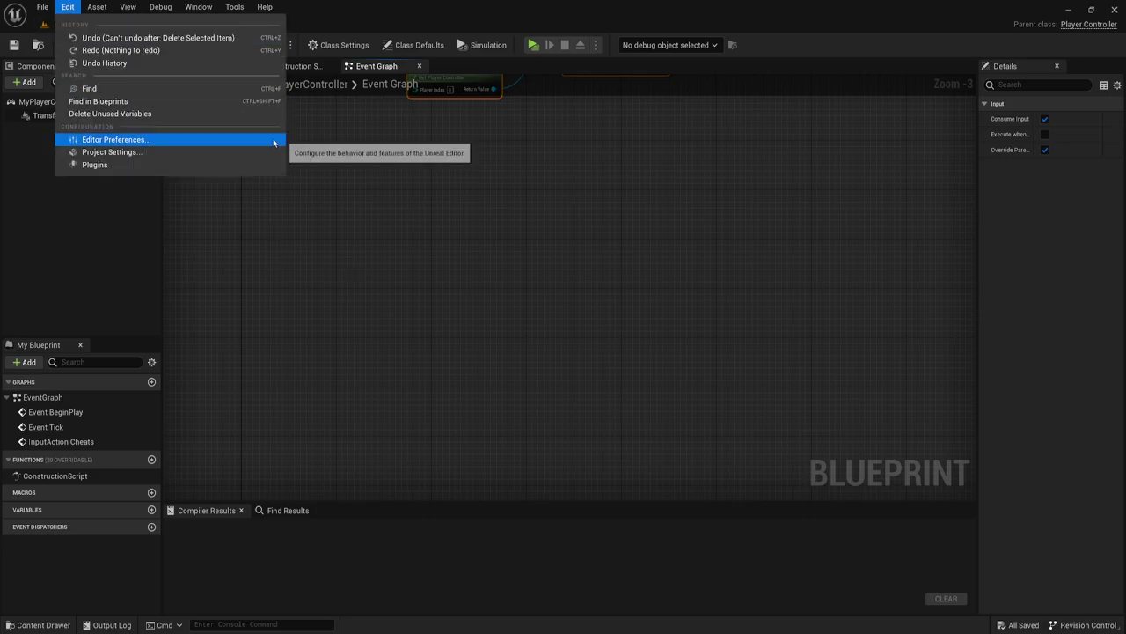
{"action": "left_click", "coordinate": [113, 154]}
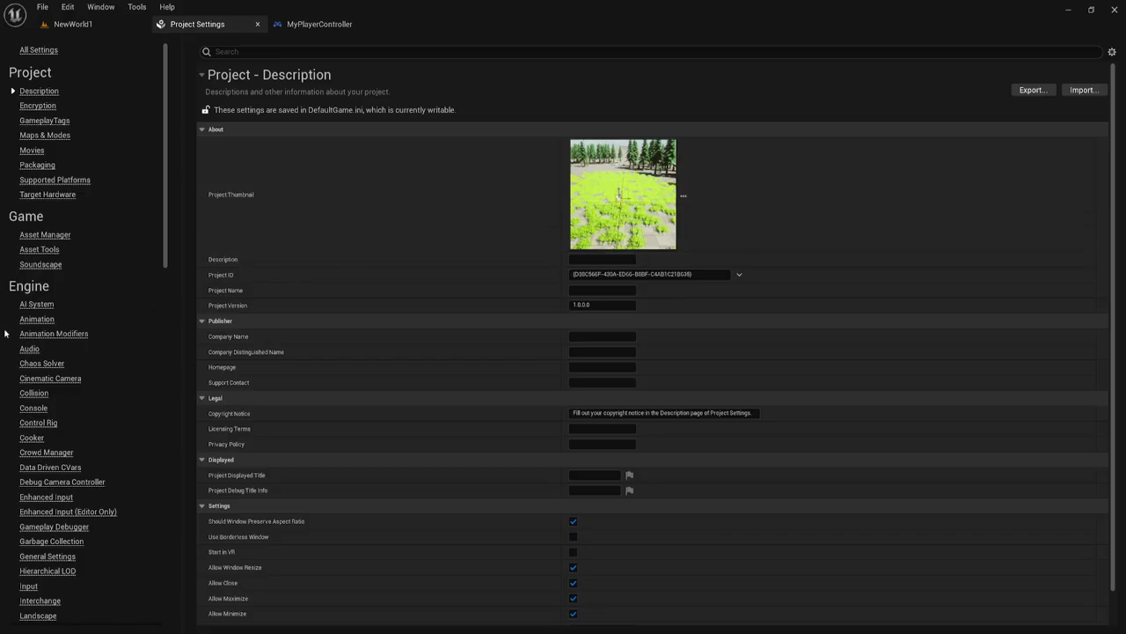
{"action": "scroll", "coordinate": [67, 401], "scroll_direction": "down", "scroll_amount": 3}
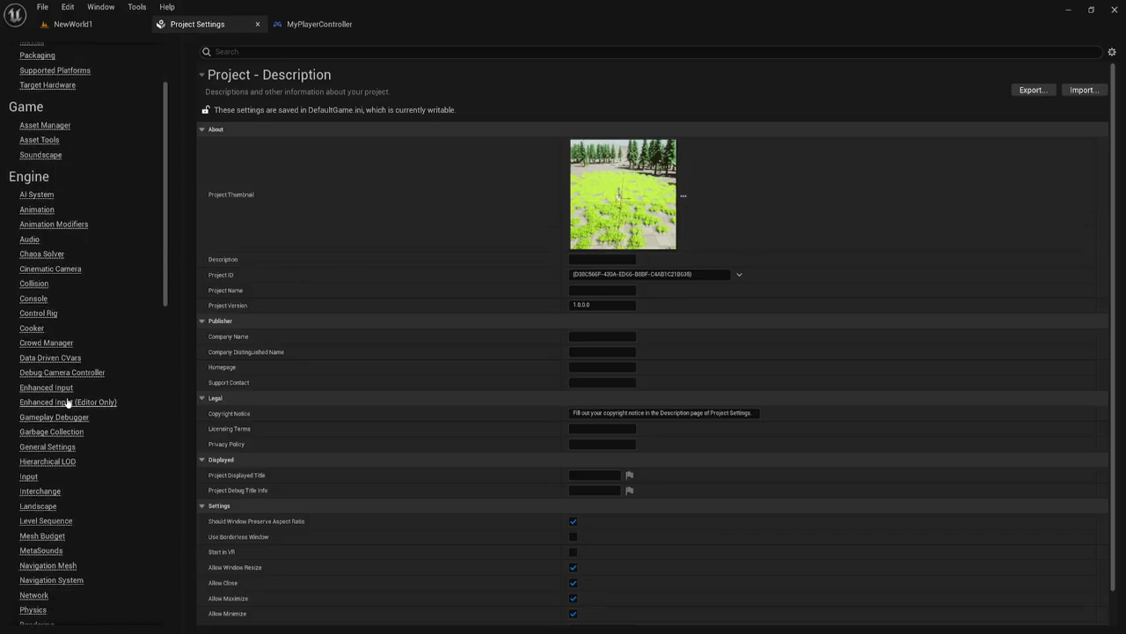
{"action": "left_click", "coordinate": [29, 477]}
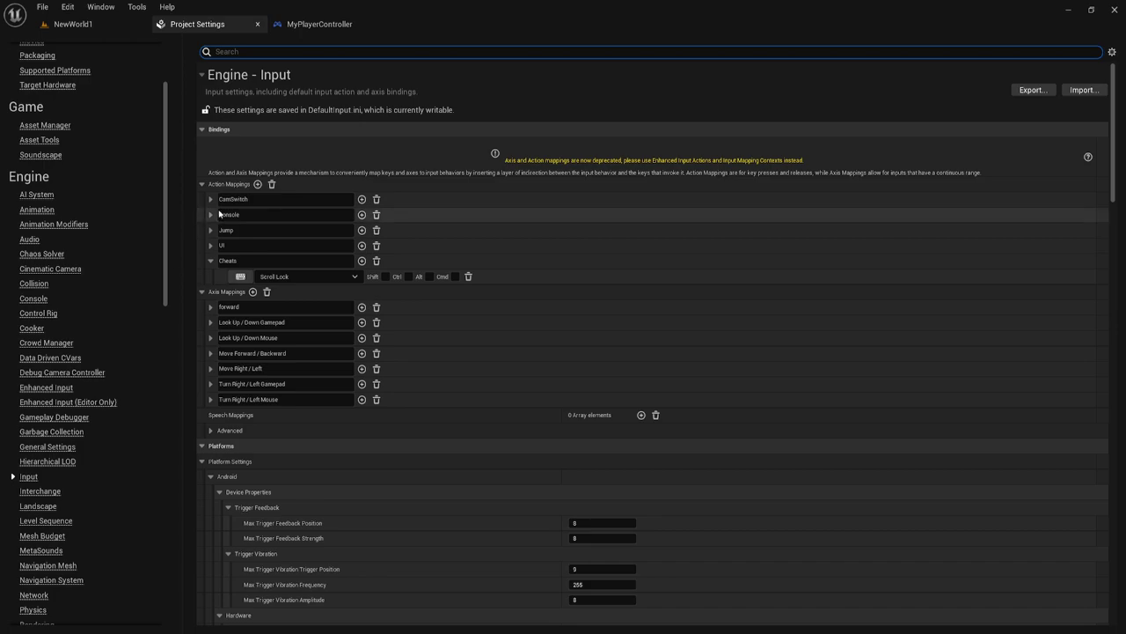
Add a PhotoMode action mapping bound to U, then return to MyPlayerController
{"action": "left_click", "coordinate": [258, 185]}
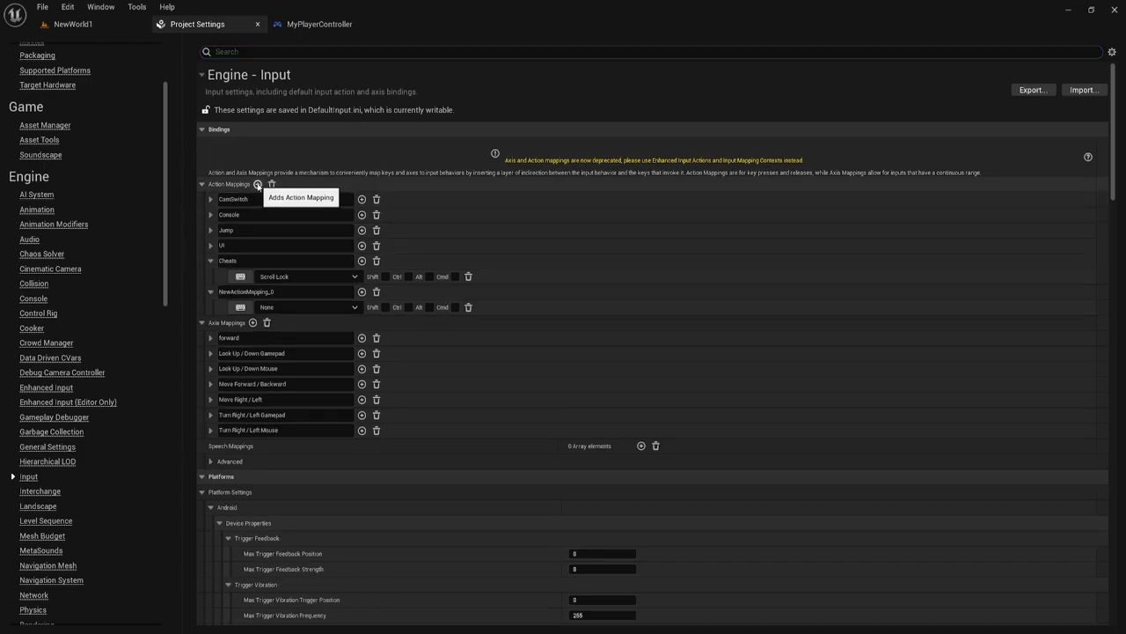
{"action": "left_click", "coordinate": [293, 292]}
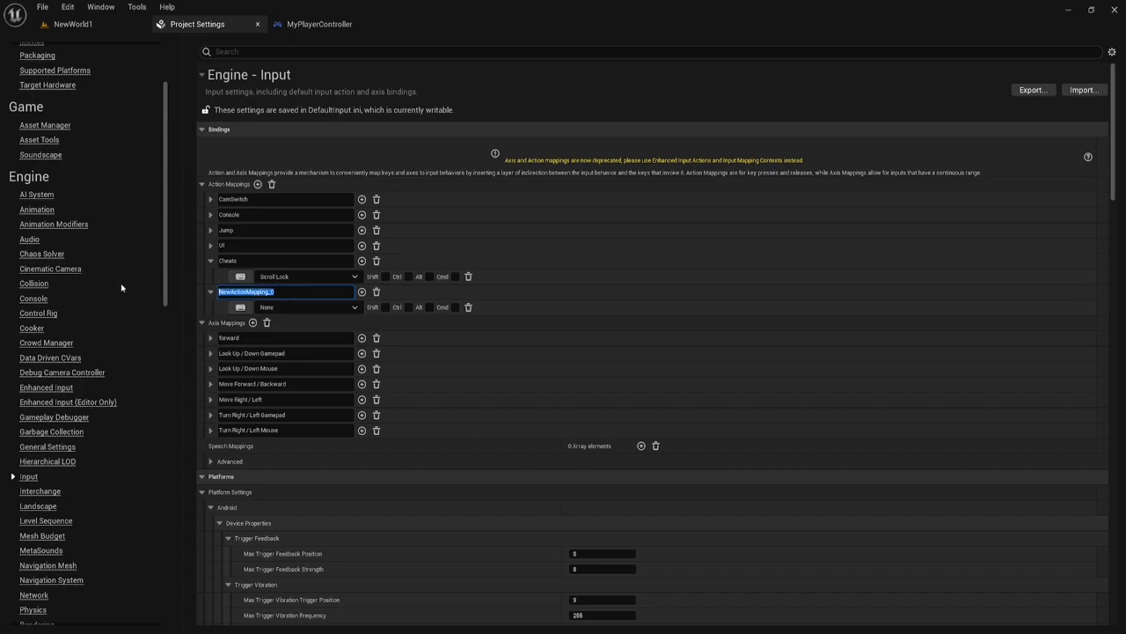
{"action": "type", "text": "Эрще"}
{"action": "type", "text": "щ"}
{"action": "key", "text": "BackSpace"}
{"action": "key", "text": "BackSpace"}
{"action": "key", "text": "BackSpace"}
{"action": "key", "text": "BackSpace"}
{"action": "key", "text": "BackSpace"}
{"action": "type", "text": "Mo"}
{"action": "type", "text": "de"}
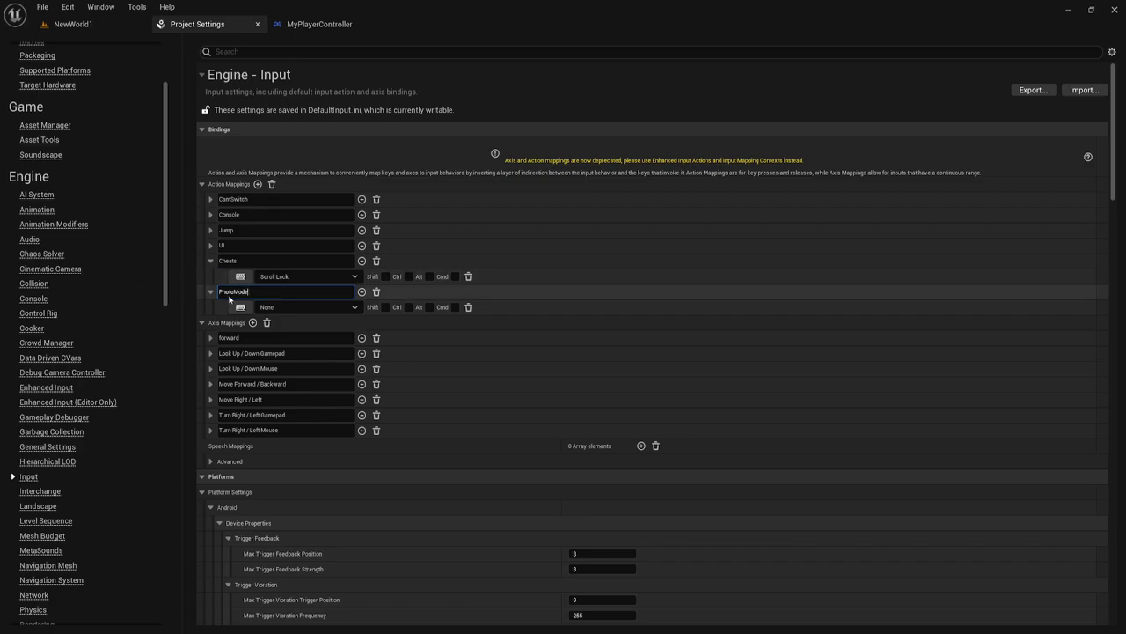
{"action": "key", "text": "Return"}
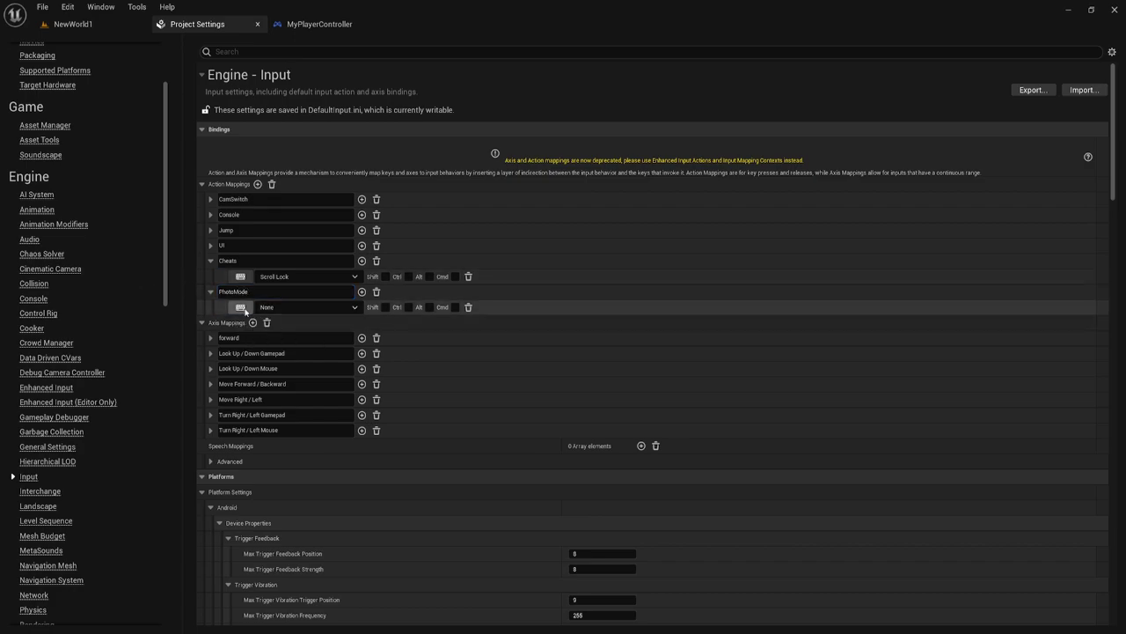
{"action": "key", "text": "u"}
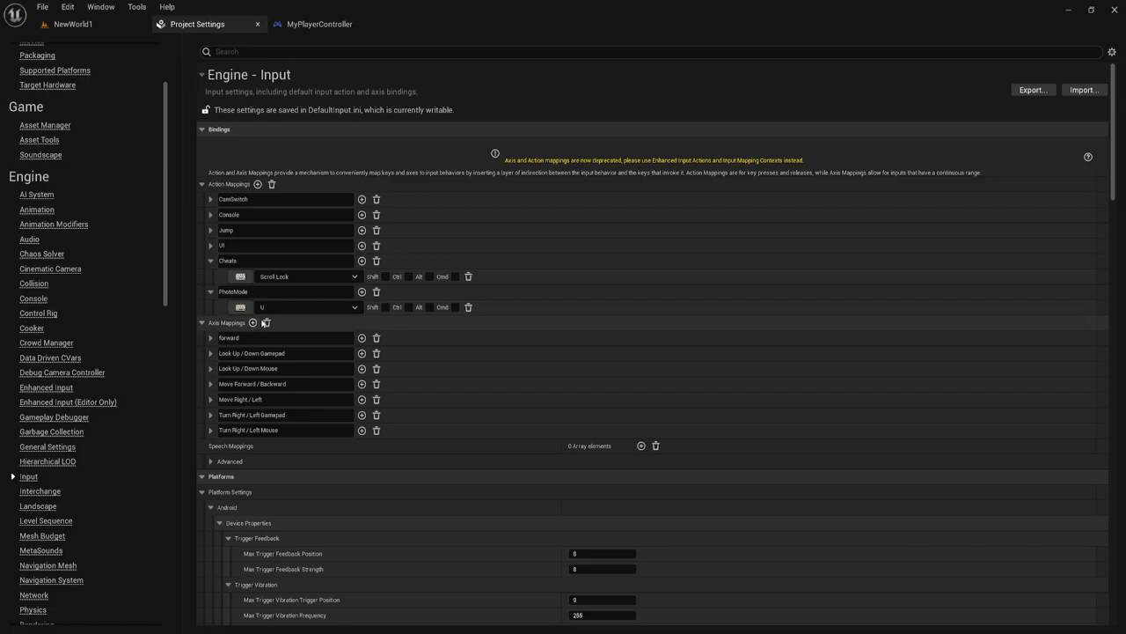
{"action": "left_click", "coordinate": [210, 261]}
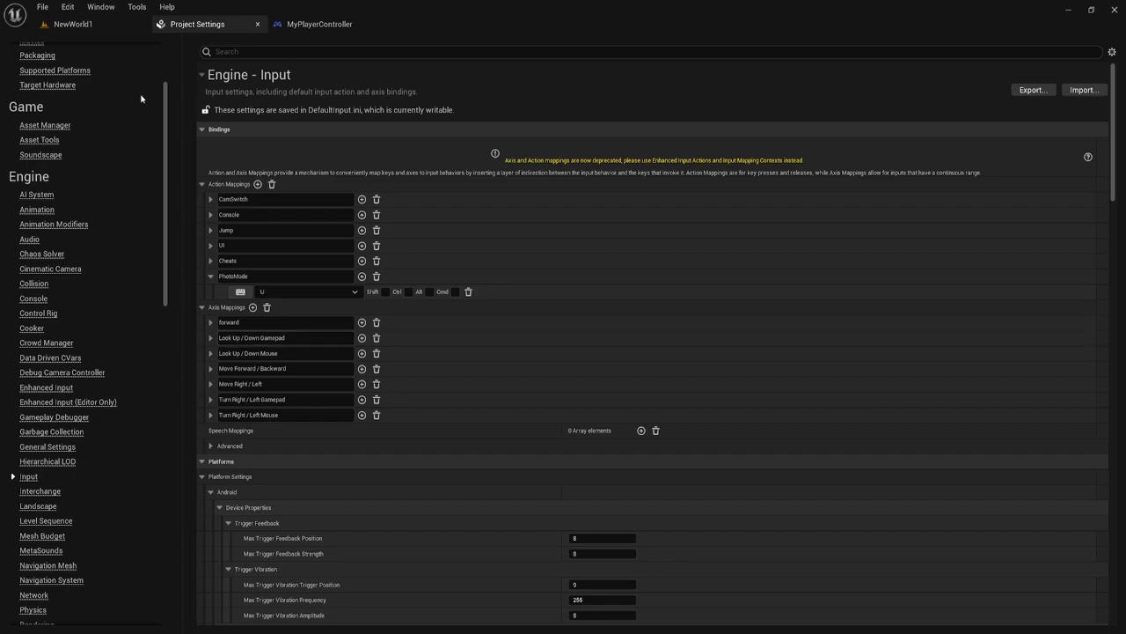
{"action": "left_click", "coordinate": [338, 24]}
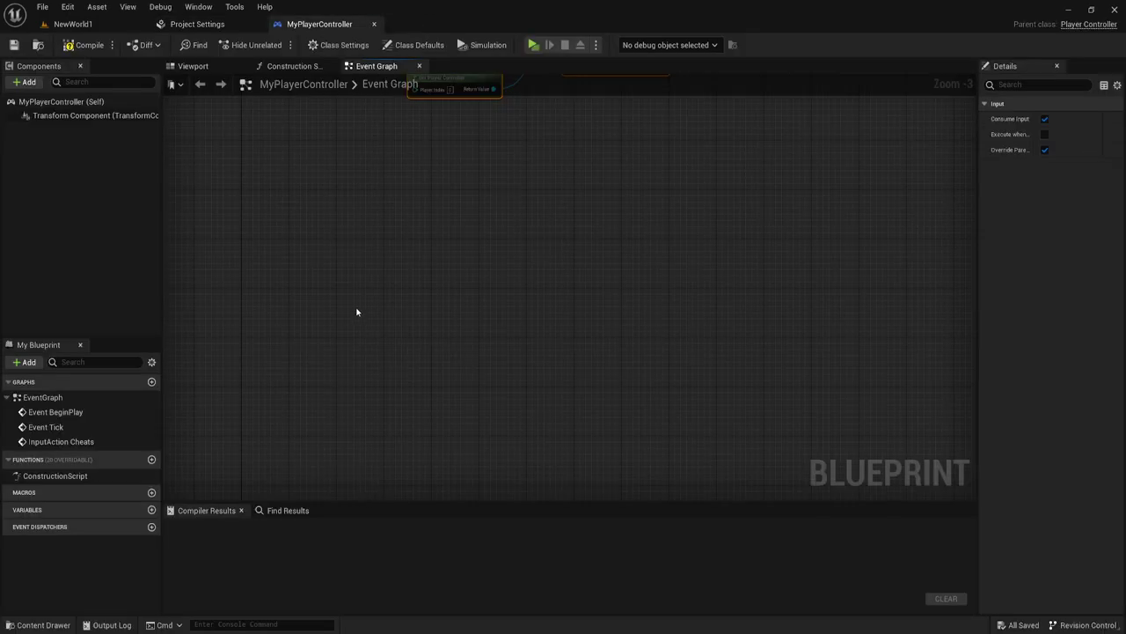
Add an InputAction PhotoMode event node to the MyPlayerController graph
{"action": "right_click", "coordinate": [260, 282]}
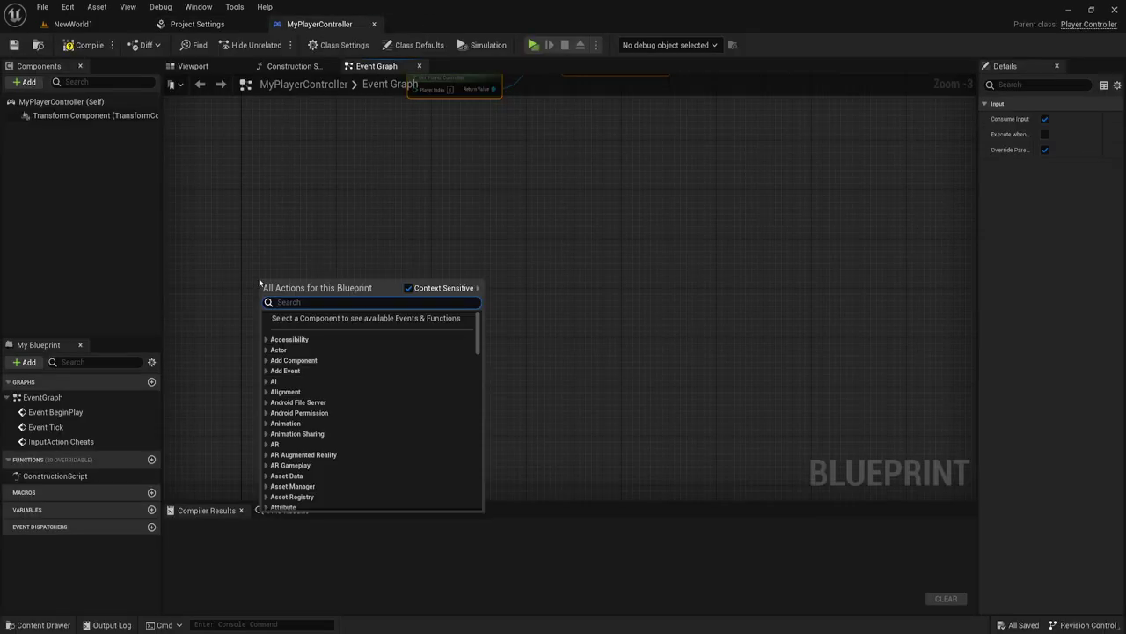
{"action": "type", "text": "Photo"}
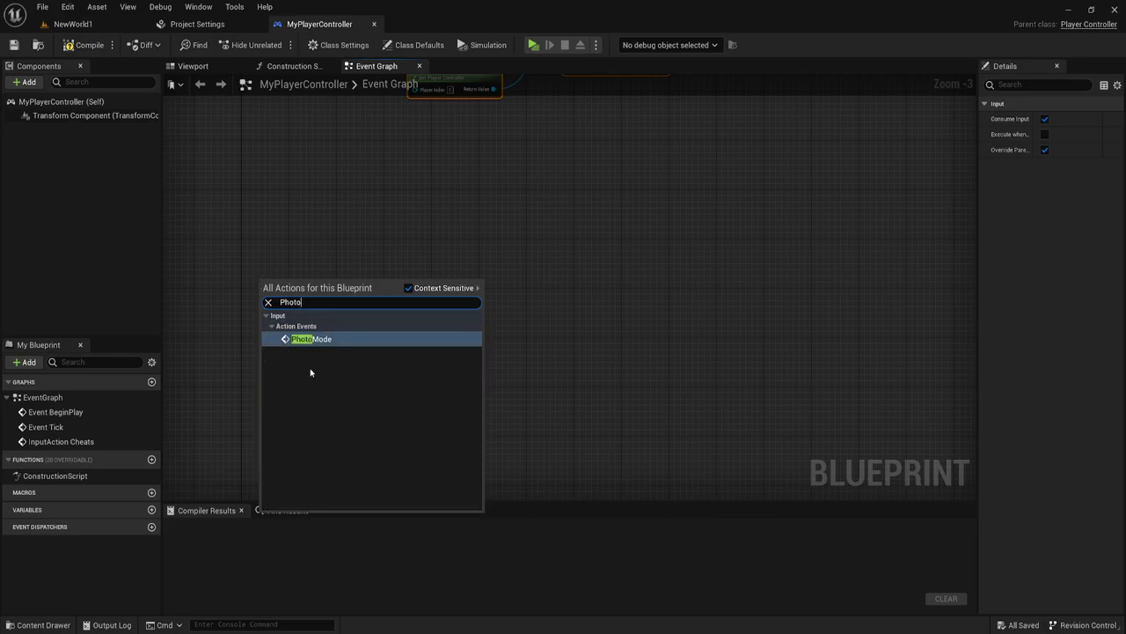
{"action": "left_click", "coordinate": [312, 339]}
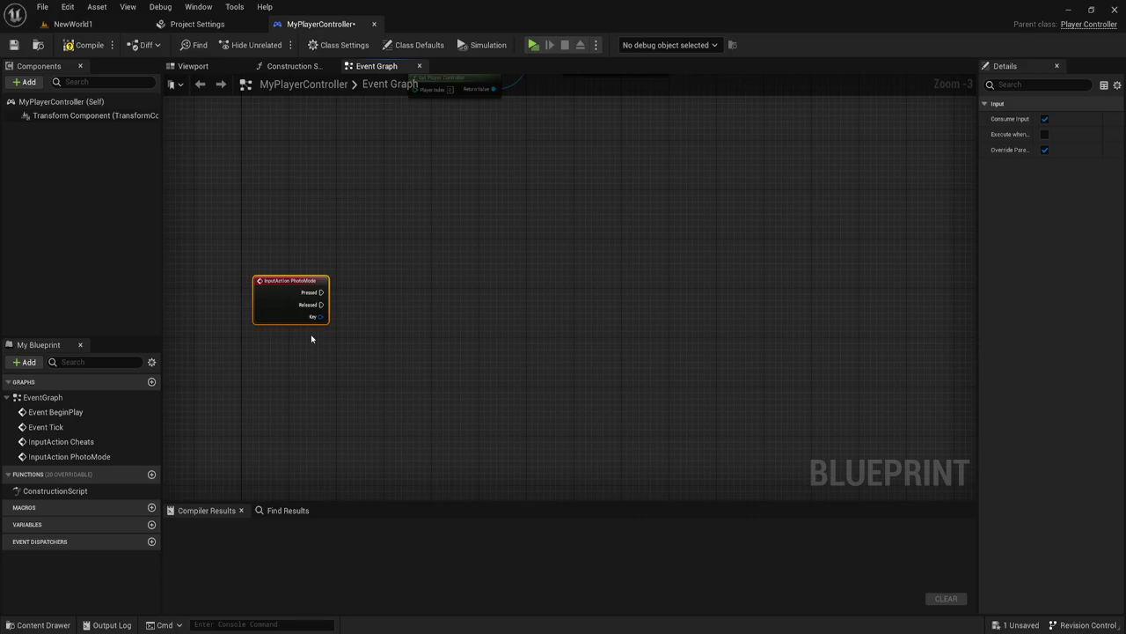
{"action": "scroll", "coordinate": [329, 351], "scroll_direction": "up", "scroll_amount": 2}
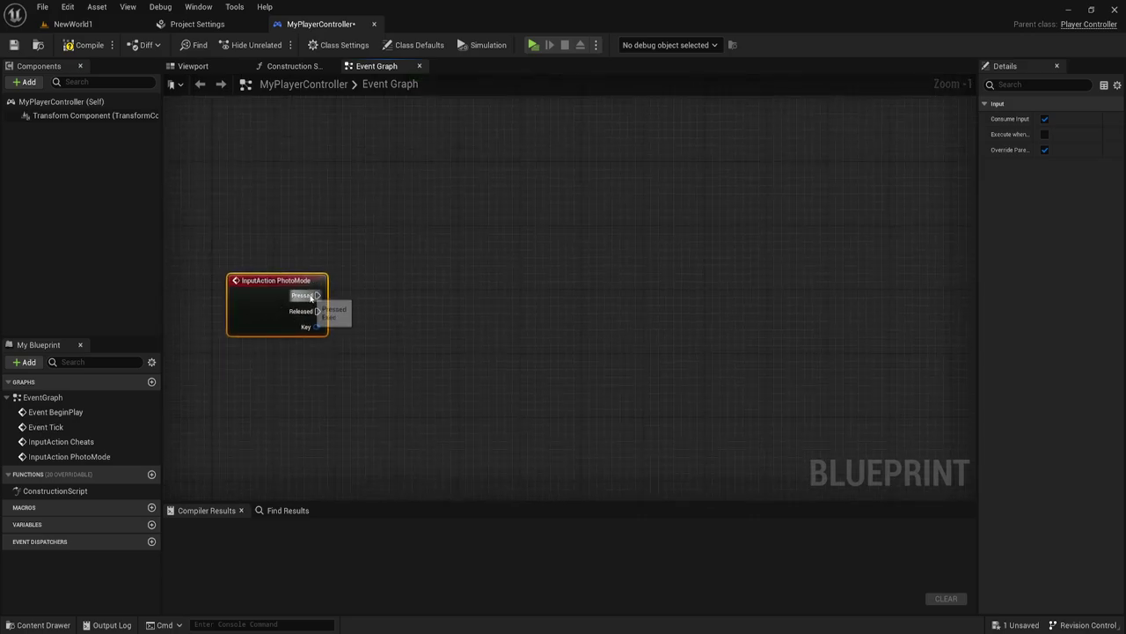
Abandon wiring the Pressed output and return to the NewWorld1 level editor
{"action": "left_click_drag", "start_coordinate": [317, 295], "coordinate": [495, 302]}
{"action": "left_click", "coordinate": [464, 347]}
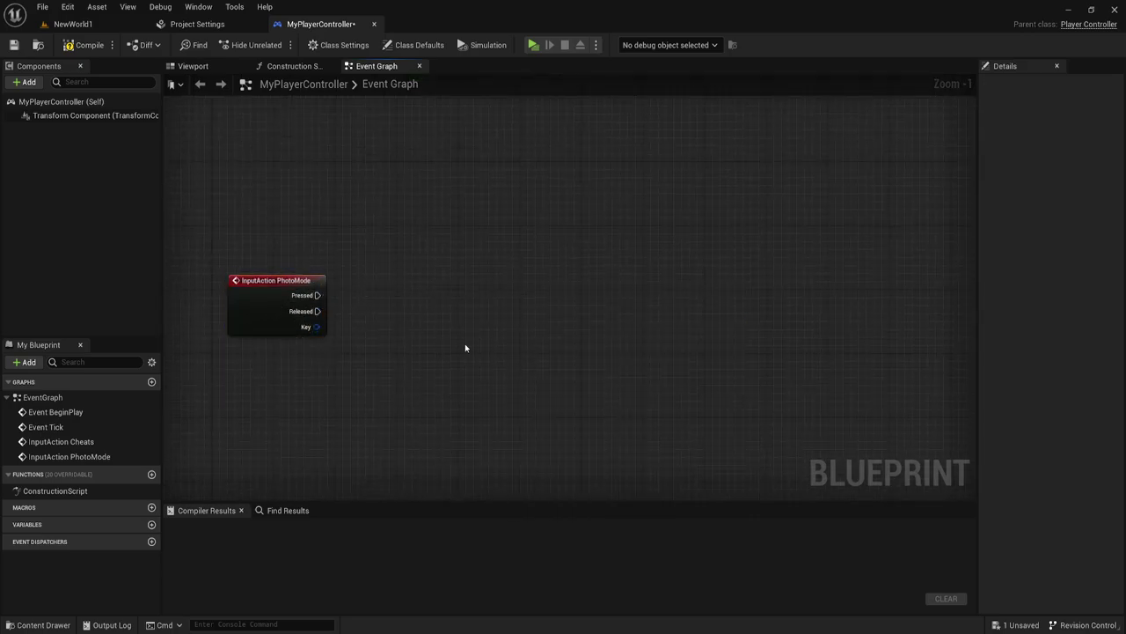
{"action": "mouse_move", "coordinate": [465, 347]}
{"action": "right_mouse_down"}
{"action": "mouse_move", "coordinate": [412, 332]}
{"action": "mouse_move", "coordinate": [425, 324]}
{"action": "right_mouse_up"}
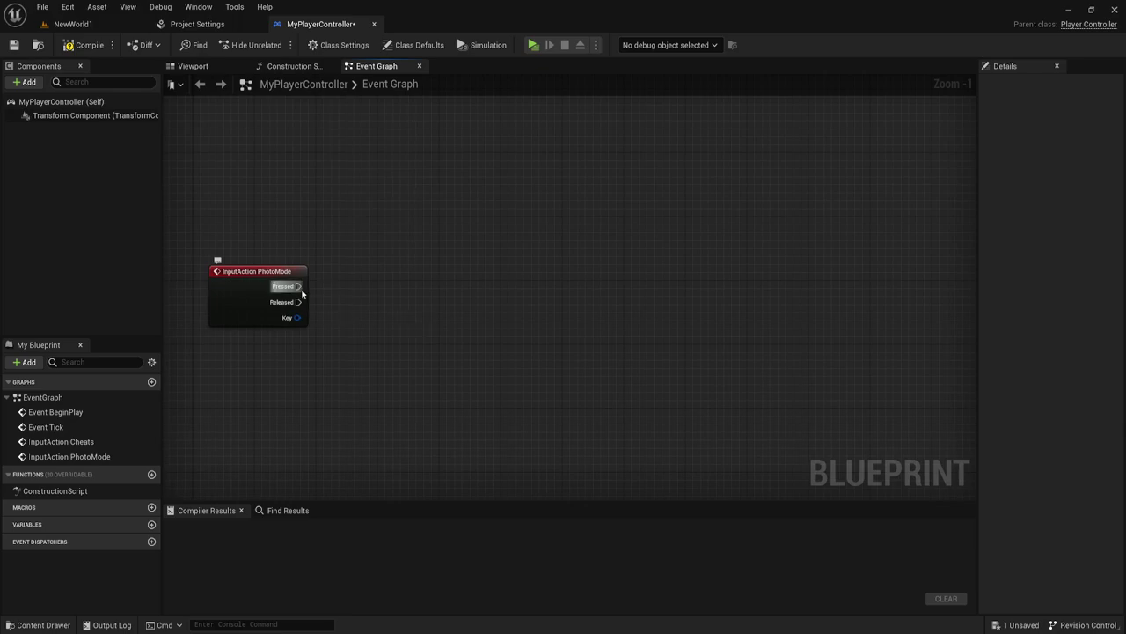
{"action": "left_click_drag", "start_coordinate": [299, 286], "coordinate": [486, 359]}
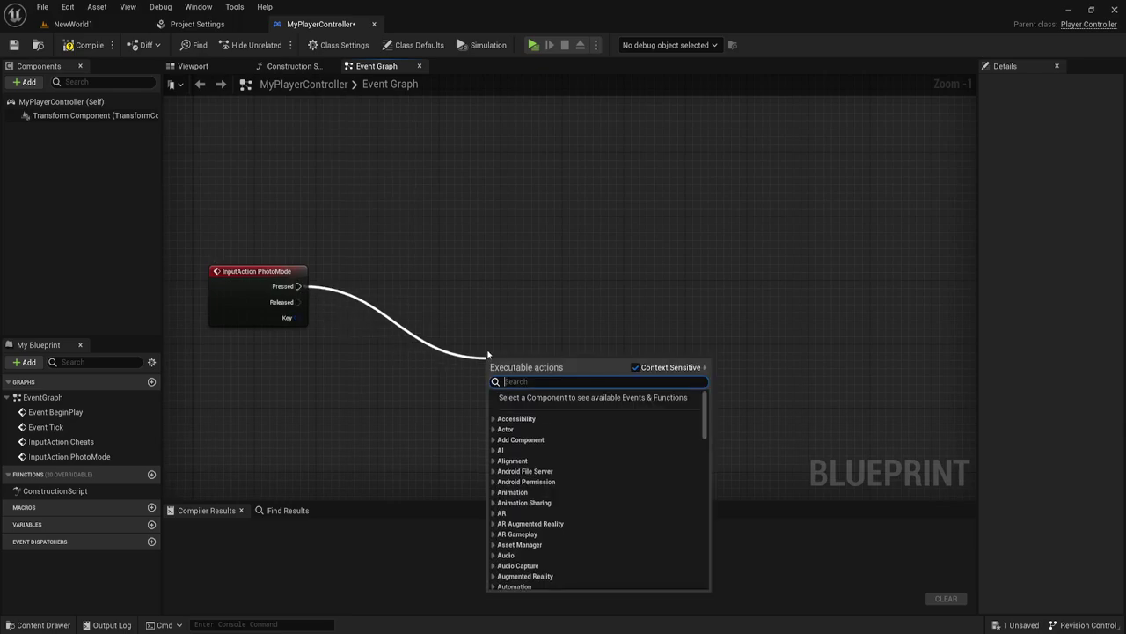
{"action": "left_click", "coordinate": [490, 351]}
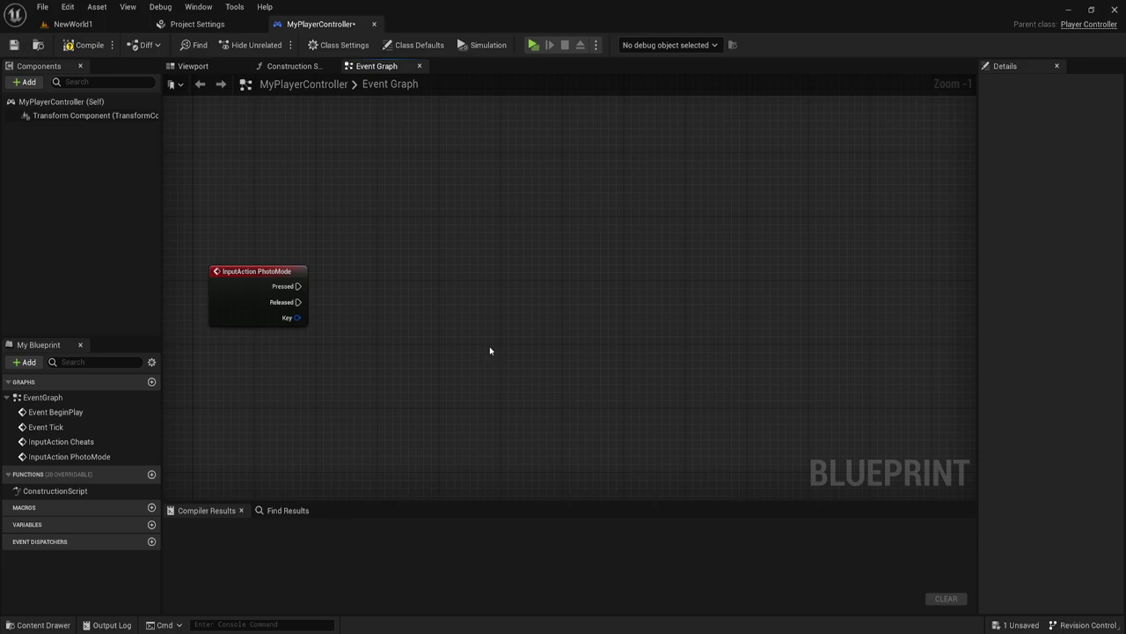
{"action": "left_click", "coordinate": [106, 26]}
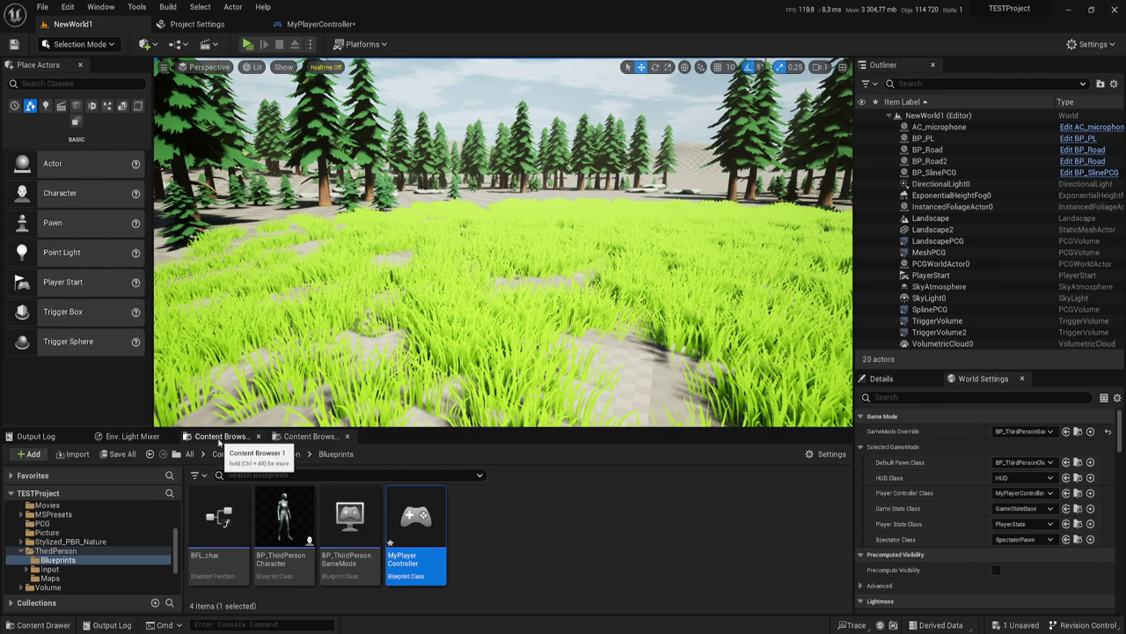
In Content/Volume/PM, create a Pawn-based Blueprint class named BP_PhotoMode
{"action": "left_click", "coordinate": [219, 438]}
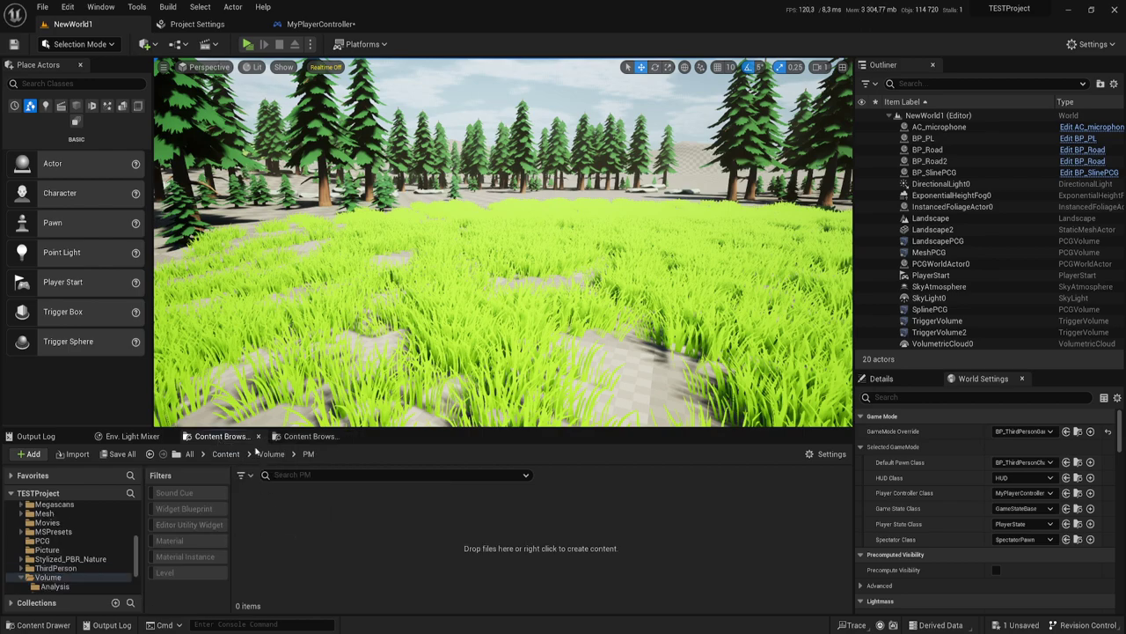
{"action": "right_click", "coordinate": [310, 507]}
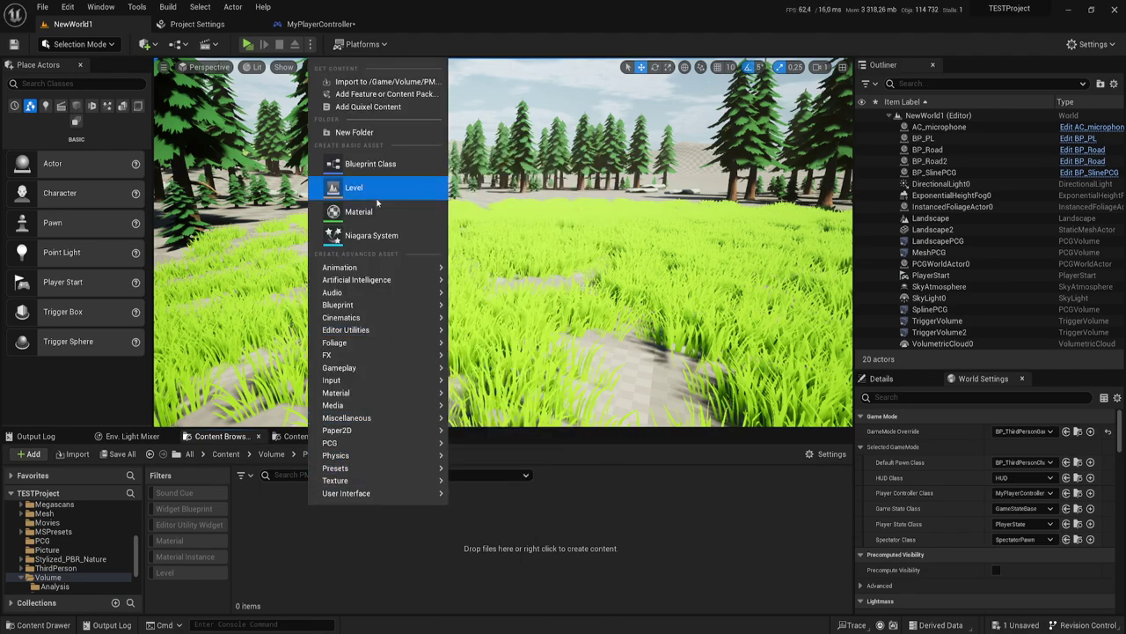
{"action": "left_click", "coordinate": [390, 165]}
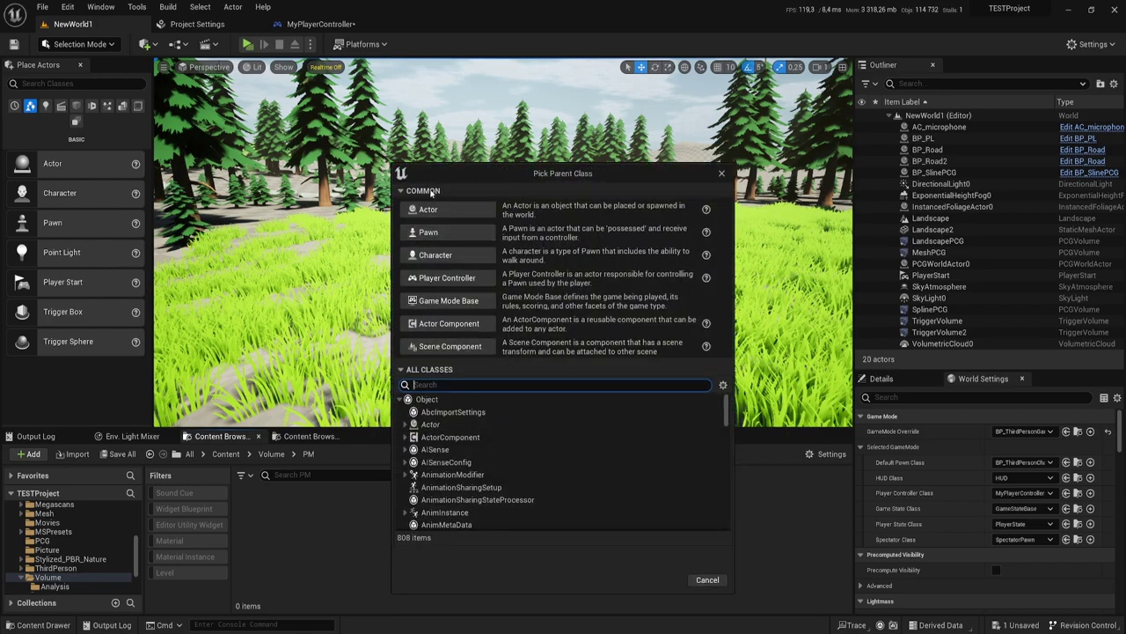
{"action": "left_click", "coordinate": [437, 232]}
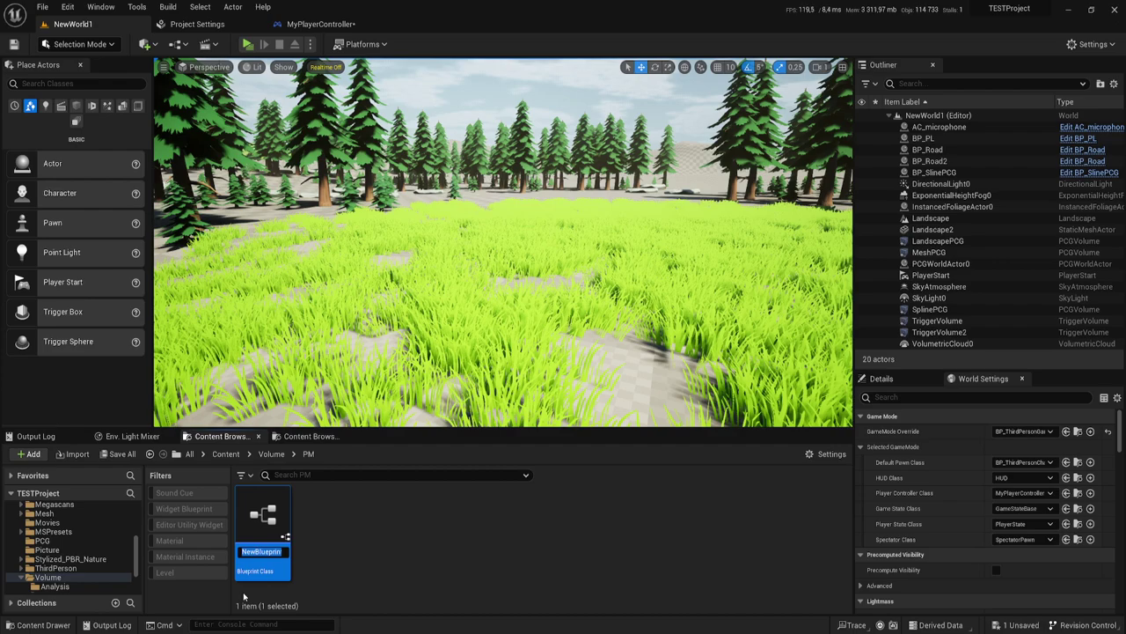
{"action": "type", "text": "B"}
{"action": "type", "text": "_"}
{"action": "type", "text": "P"}
{"action": "type", "text": "hoy"}
{"action": "type", "text": "toMode"}
{"action": "key", "text": "Return"}
Add a Camera component, named Camera, to BP_PhotoMode
{"action": "double_click", "coordinate": [245, 596]}
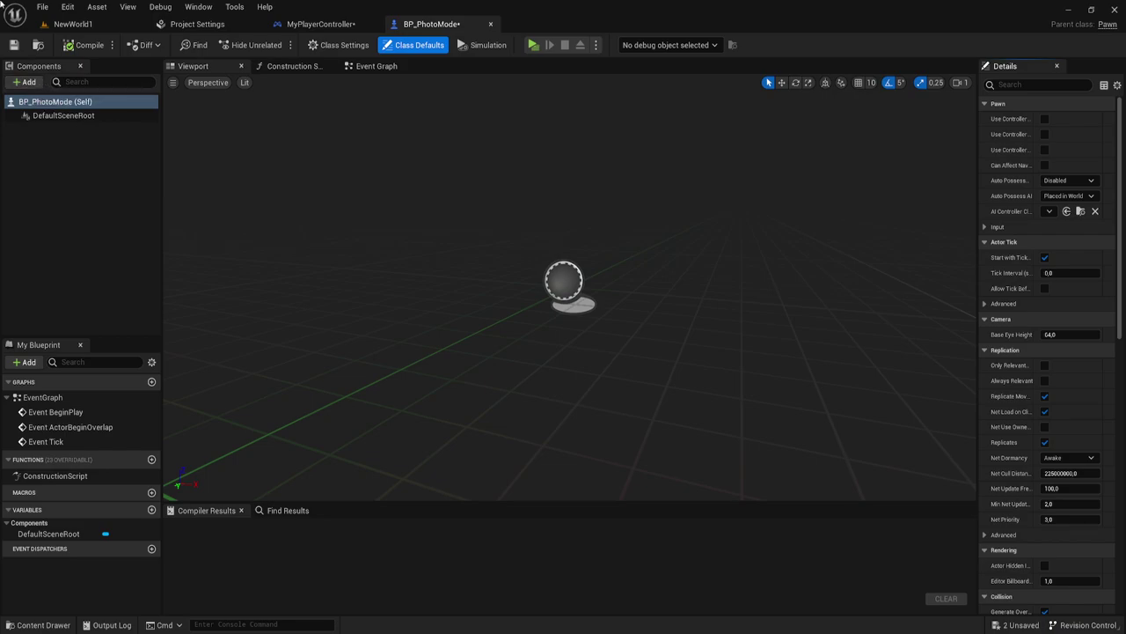
{"action": "left_click", "coordinate": [25, 82]}
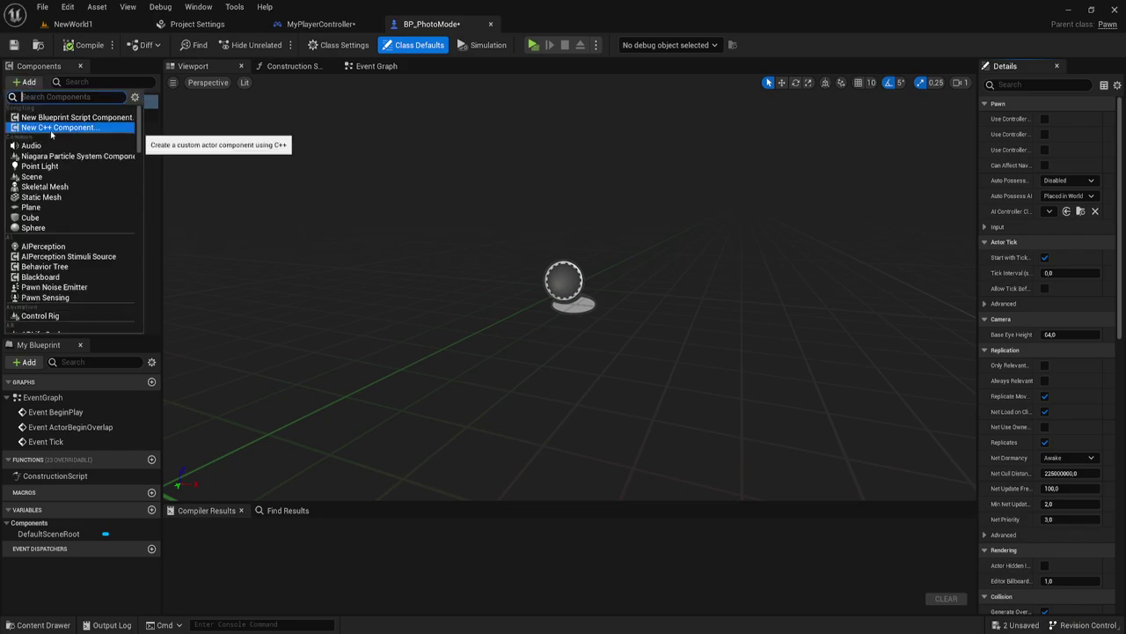
{"action": "type", "text": "camer"}
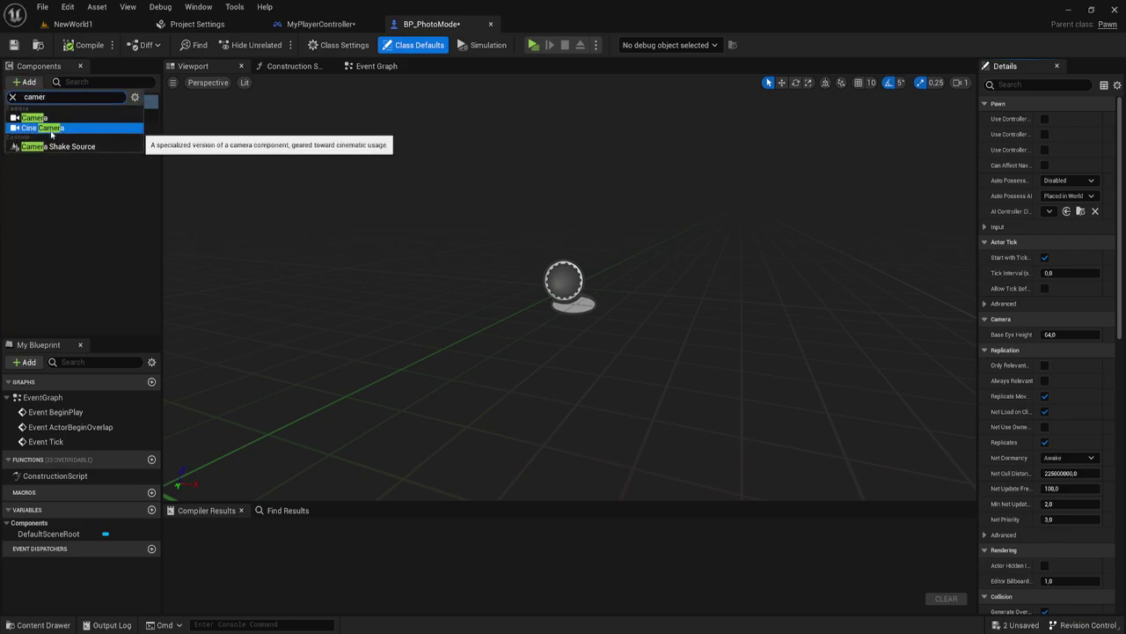
{"action": "left_click", "coordinate": [35, 117]}
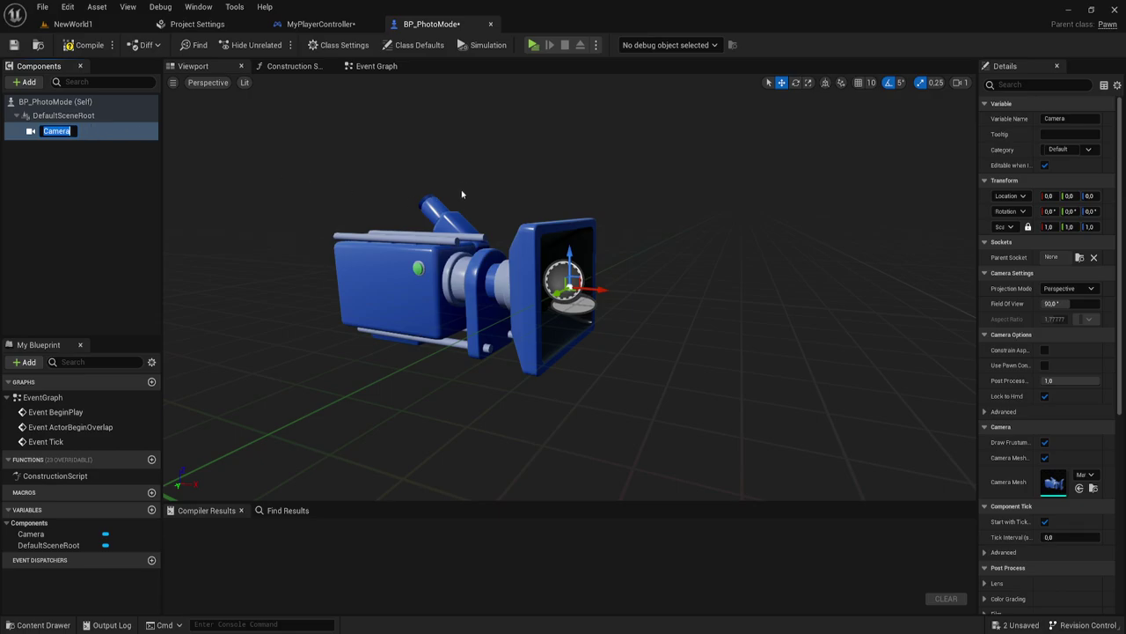
{"action": "left_click", "coordinate": [466, 165]}
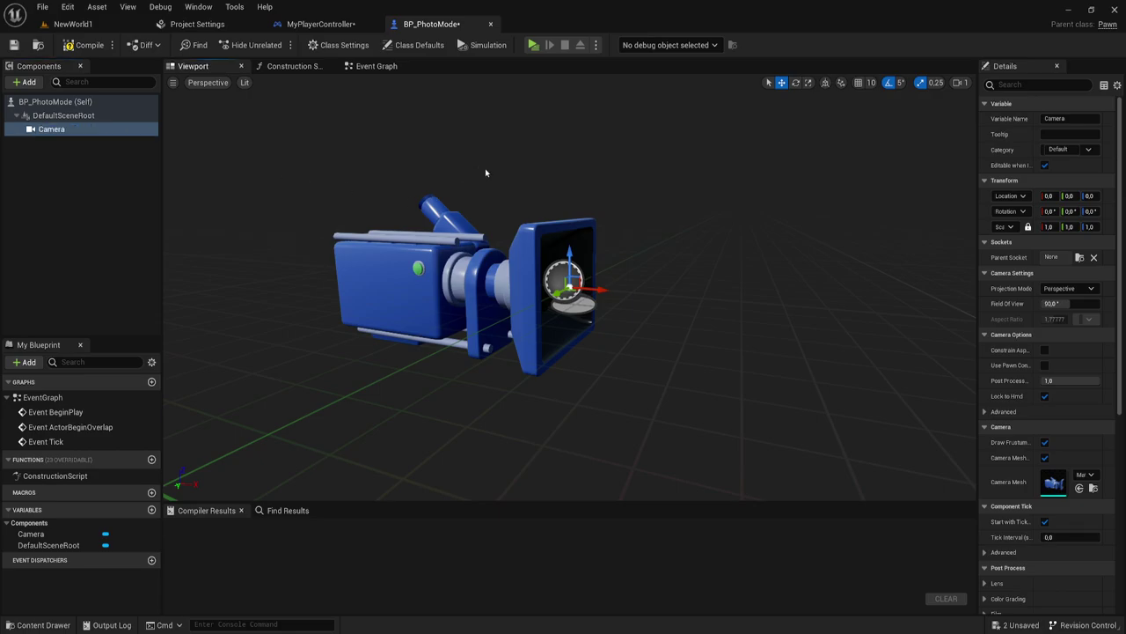
Compile and save BP_PhotoMode, then close it to return to MyPlayerController
{"action": "left_click", "coordinate": [83, 45]}
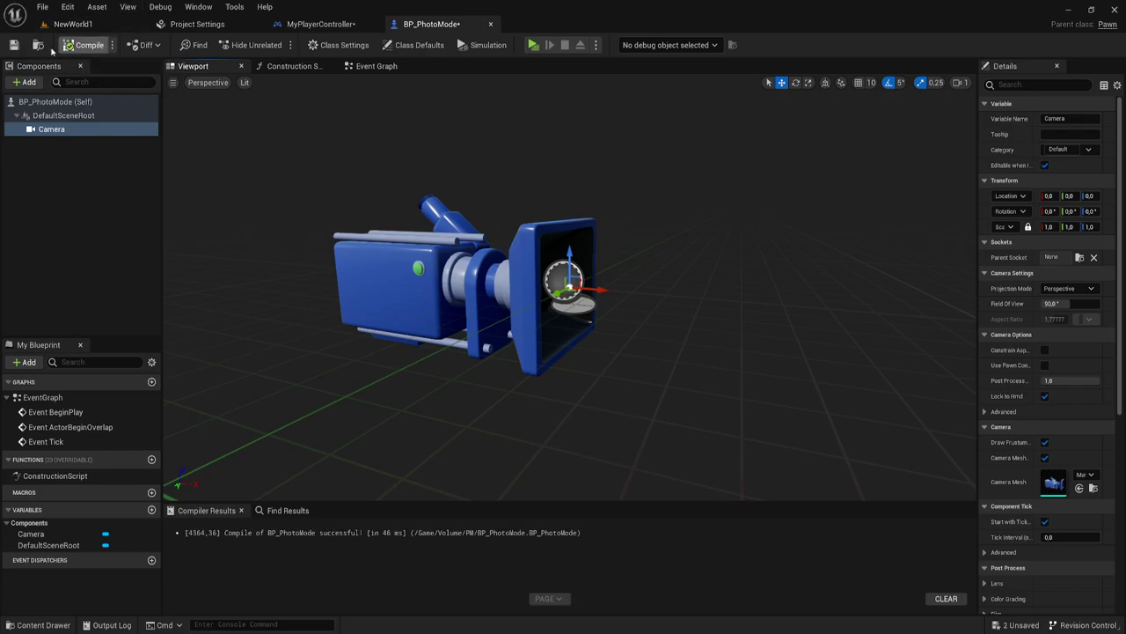
{"action": "left_click", "coordinate": [14, 45]}
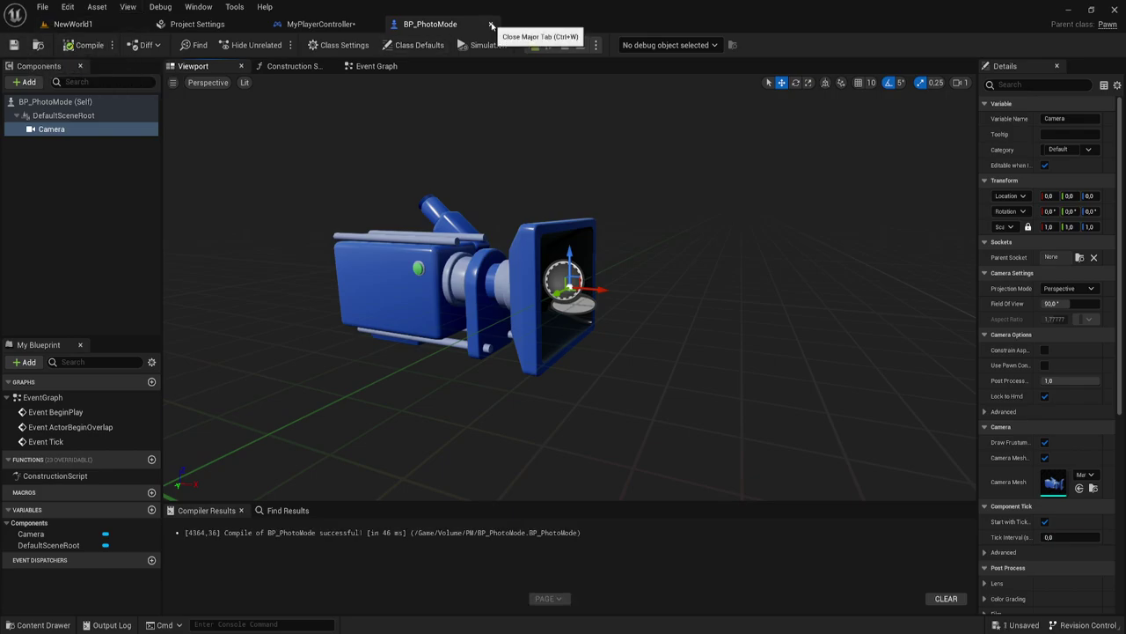
{"action": "left_click", "coordinate": [491, 24]}
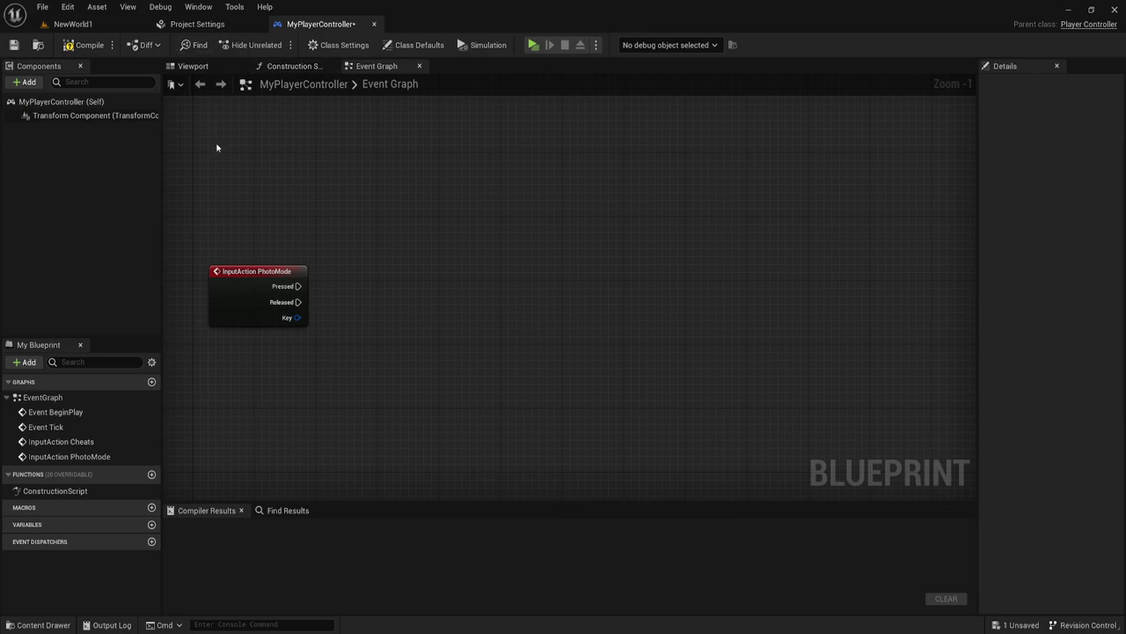
{"action": "right_click_drag", "start_coordinate": [425, 284], "coordinate": [431, 271]}
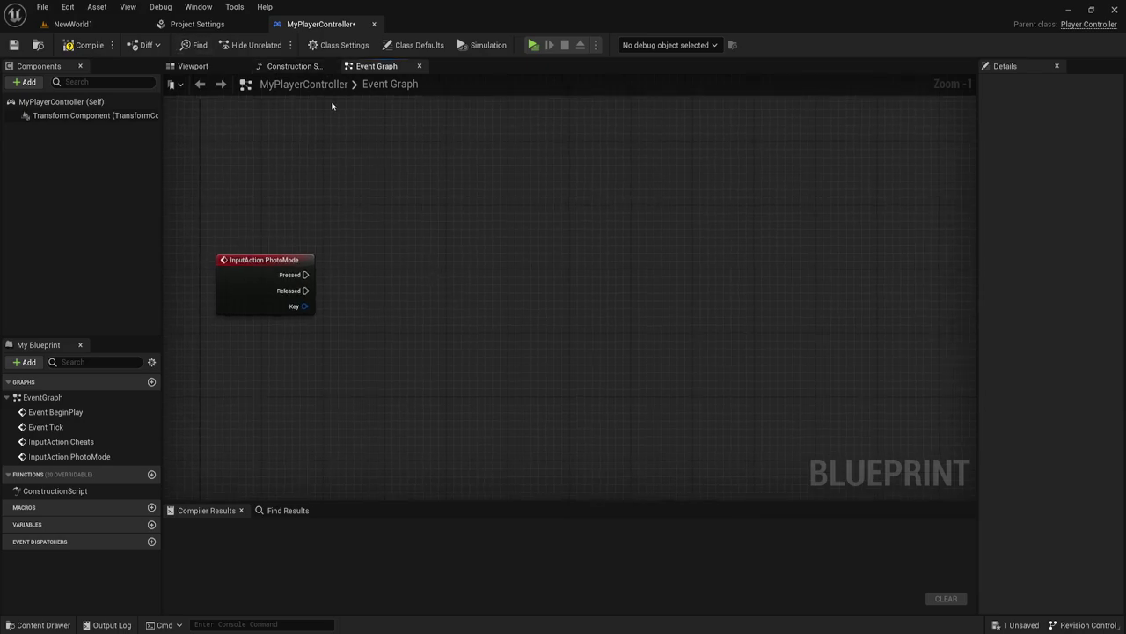
From PhotoMode's Pressed pin, add a Spawn Actor from Class node with Class BP_PhotoMode
{"action": "left_click_drag", "start_coordinate": [306, 274], "coordinate": [453, 320]}
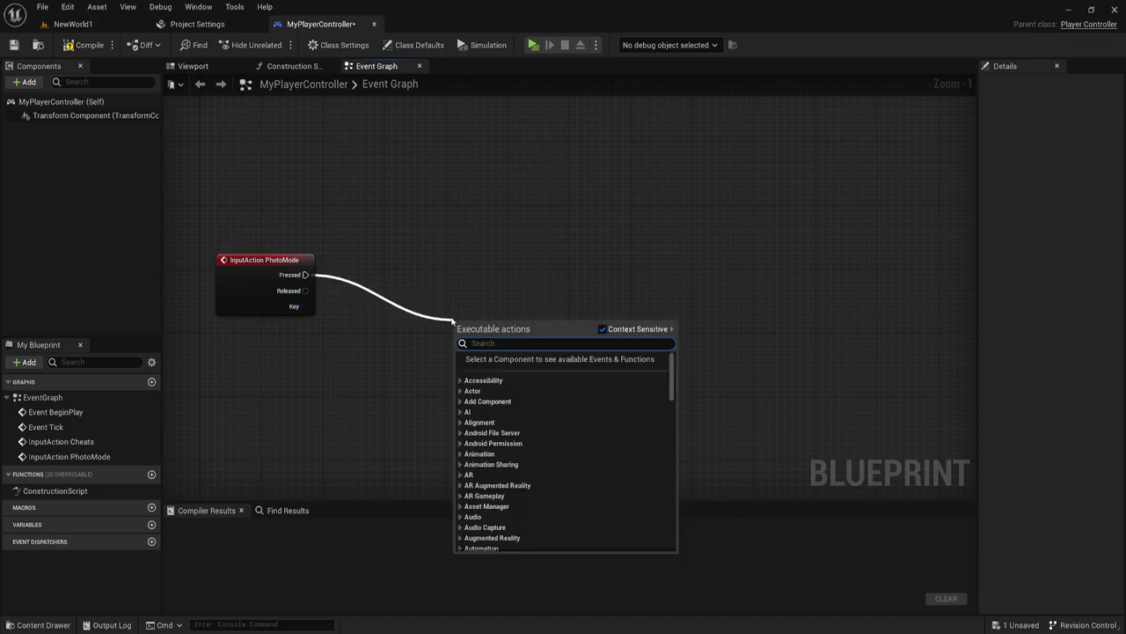
{"action": "type", "text": "sw"}
{"action": "key", "text": "BackSpace"}
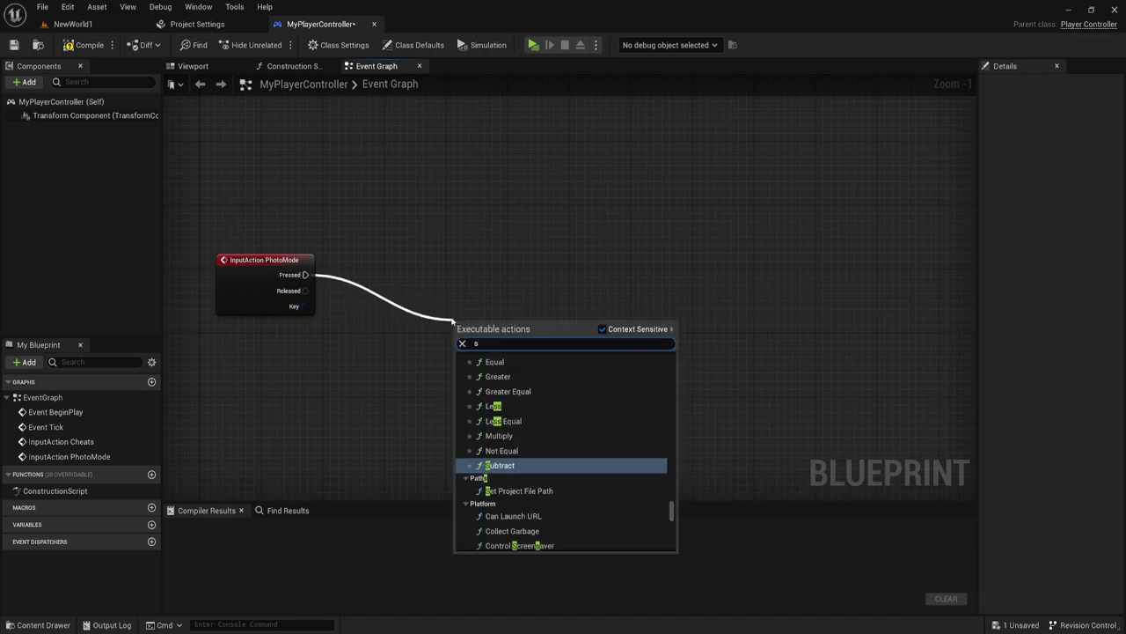
{"action": "type", "text": "paw"}
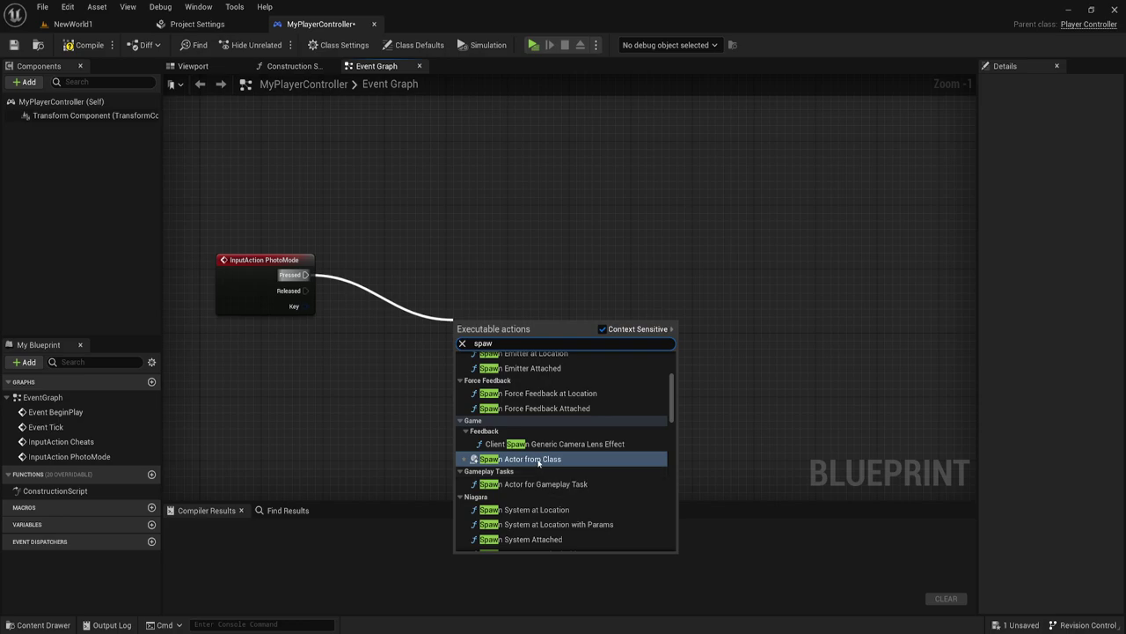
{"action": "left_click", "coordinate": [528, 459]}
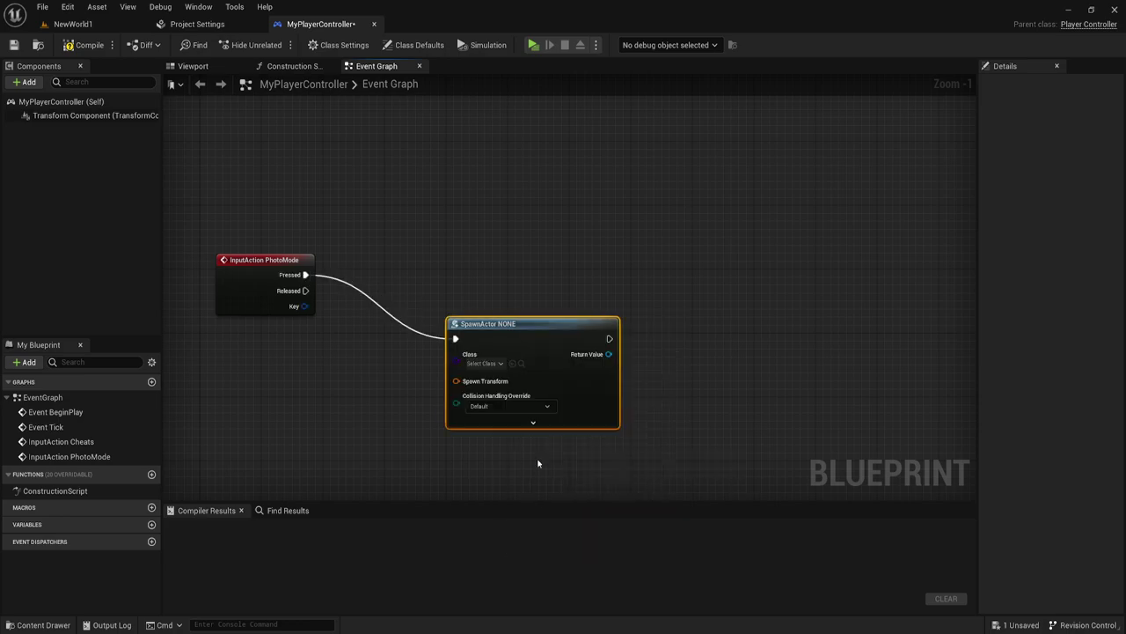
{"action": "left_click", "coordinate": [498, 363]}
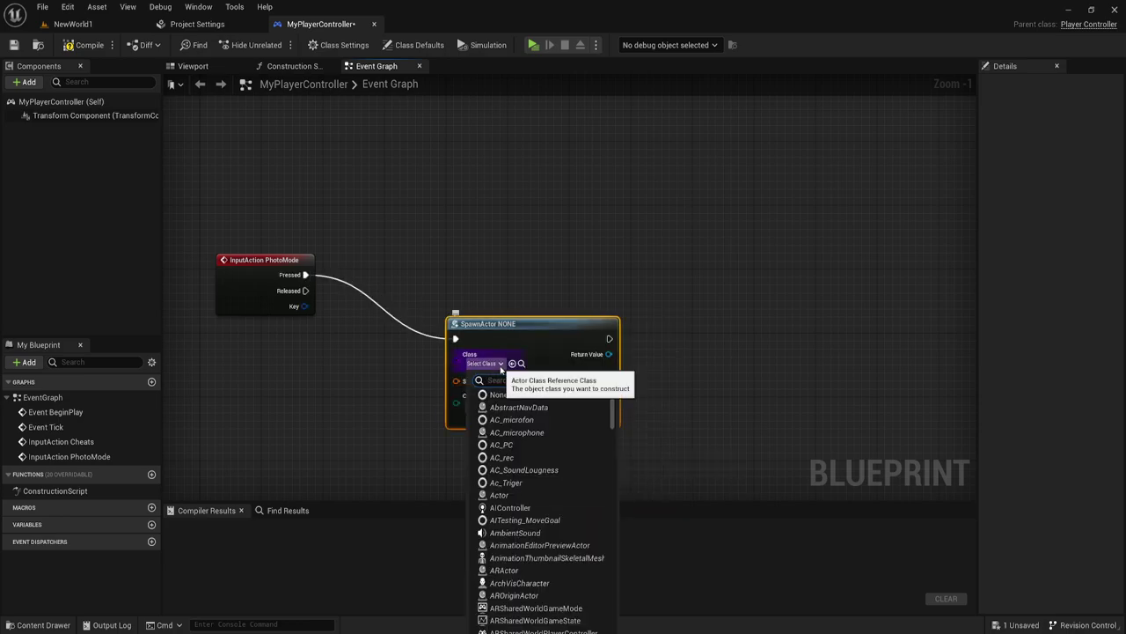
{"action": "type", "text": "pho"}
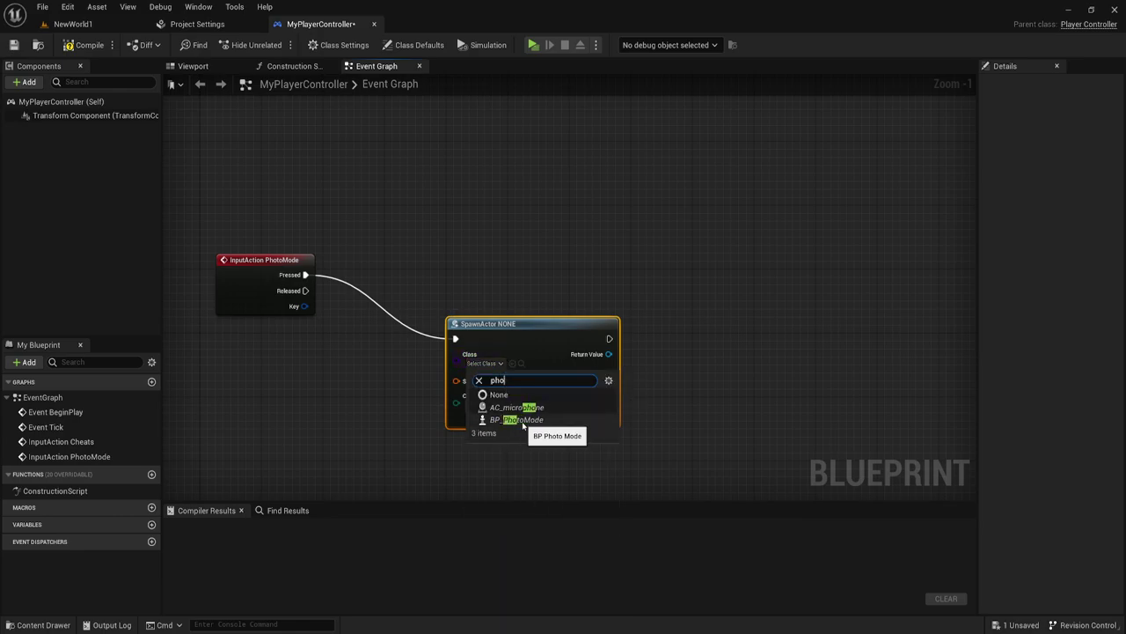
{"action": "left_click", "coordinate": [519, 419]}
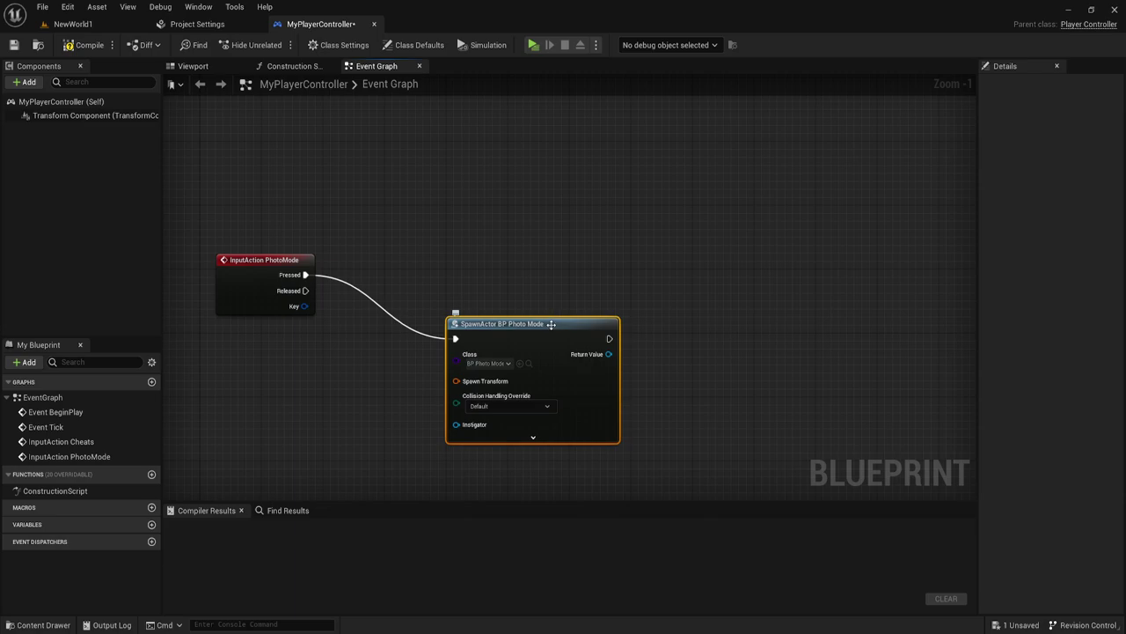
Reposition the spawn node and pull a wire from its Return Value
{"action": "left_click_drag", "start_coordinate": [547, 324], "coordinate": [517, 277]}
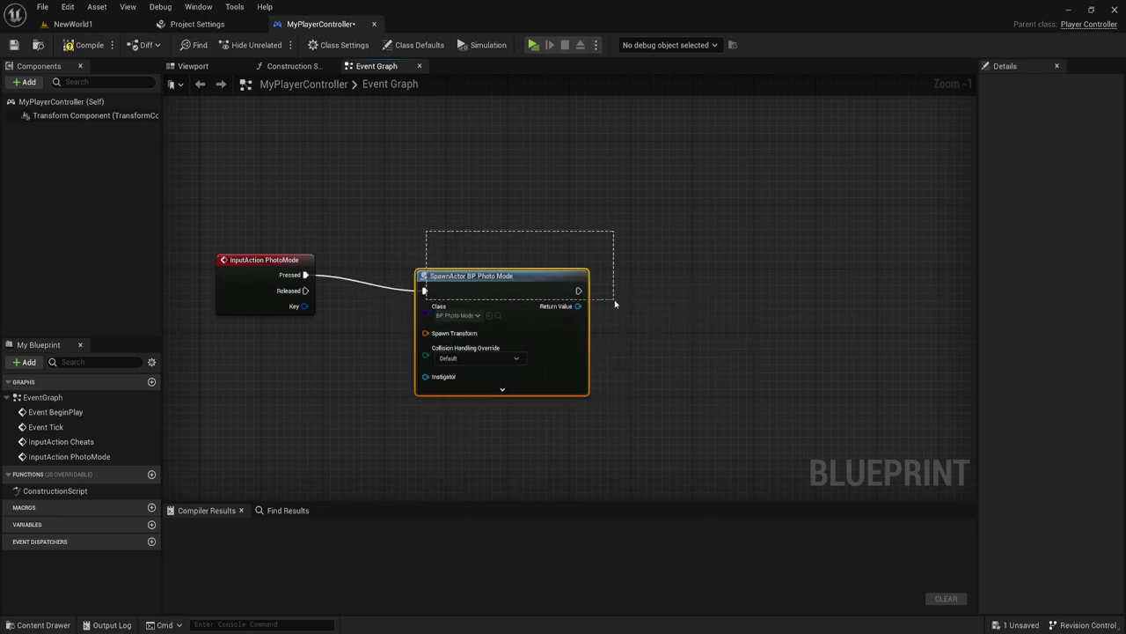
{"action": "left_click", "coordinate": [646, 317]}
{"action": "right_click_drag", "start_coordinate": [646, 316], "coordinate": [607, 328]}
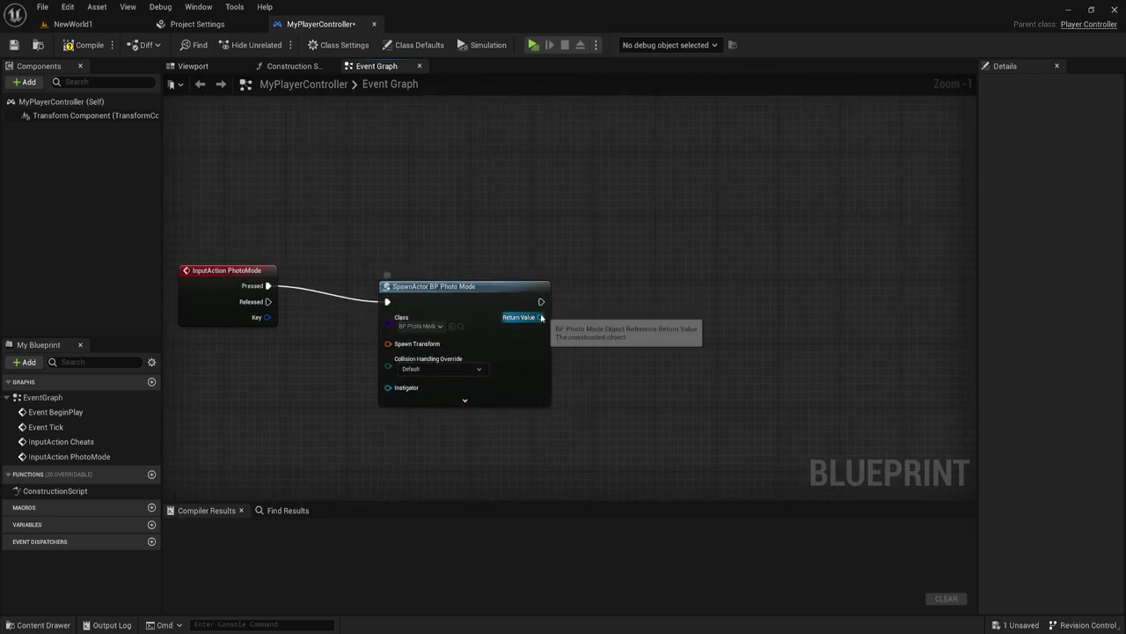
{"action": "left_click_drag", "start_coordinate": [540, 317], "coordinate": [599, 316]}
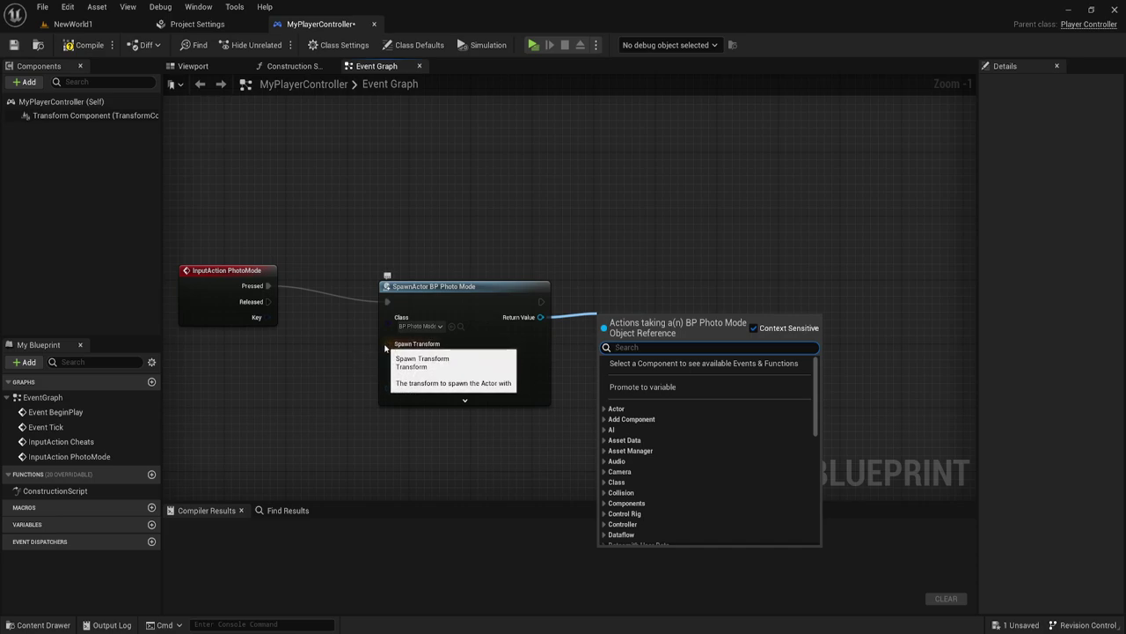
{"action": "left_click_drag", "start_coordinate": [388, 343], "coordinate": [302, 372]}
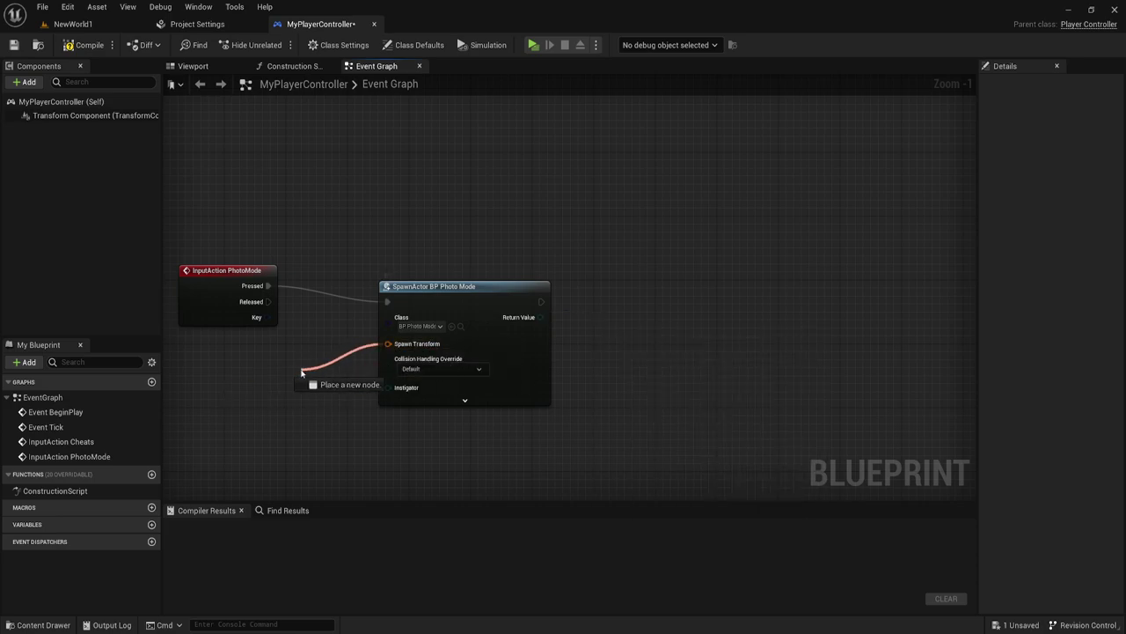
{"action": "left_click_drag", "start_coordinate": [540, 316], "coordinate": [577, 336]}
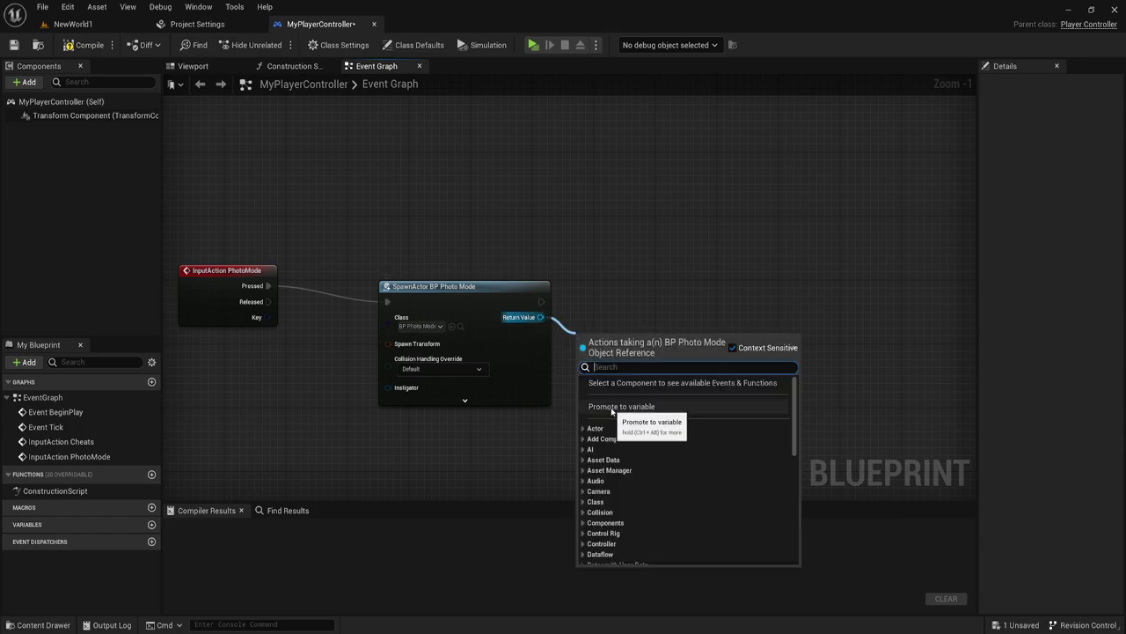
Store the spawned actor in a new variable named PhotoMode_ref
{"action": "left_click", "coordinate": [612, 407]}
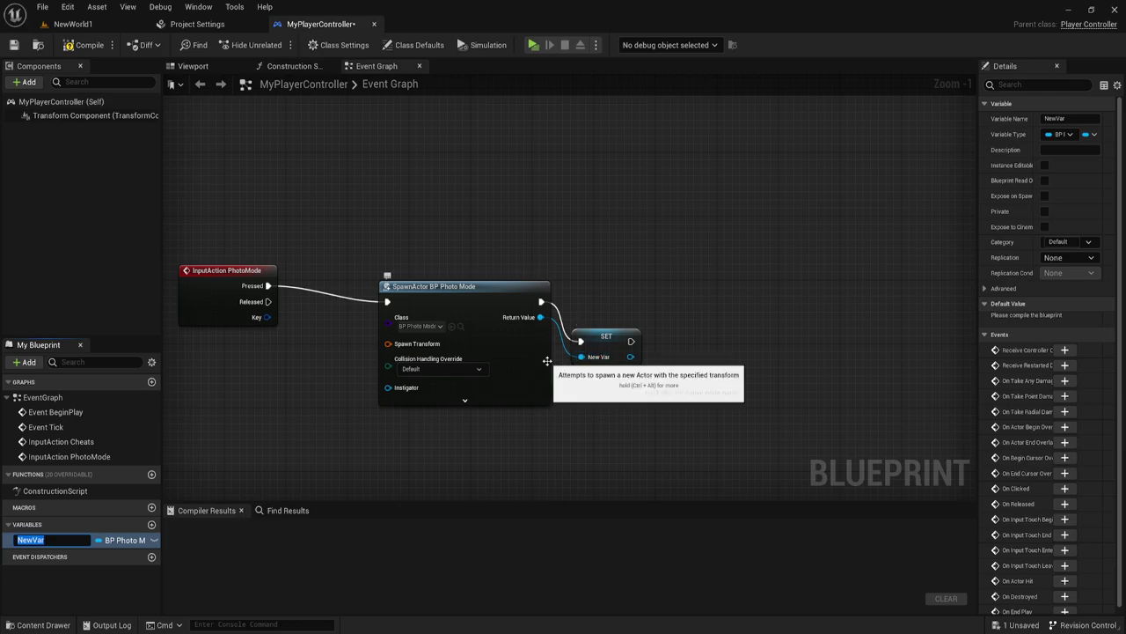
{"action": "type", "text": "P"}
{"action": "type", "text": "o"}
{"action": "type", "text": "Mo"}
{"action": "type", "text": "de_ref"}
{"action": "key", "text": "Return"}
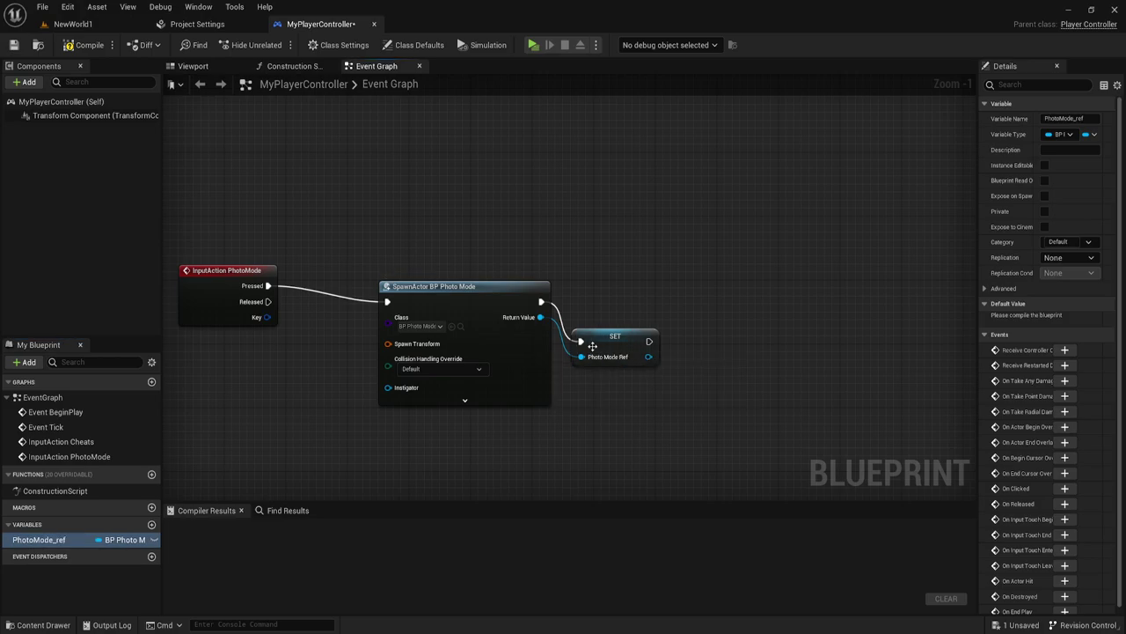
Align the SET node with the spawn node and move both further right
{"action": "left_click_drag", "start_coordinate": [615, 337], "coordinate": [608, 296]}
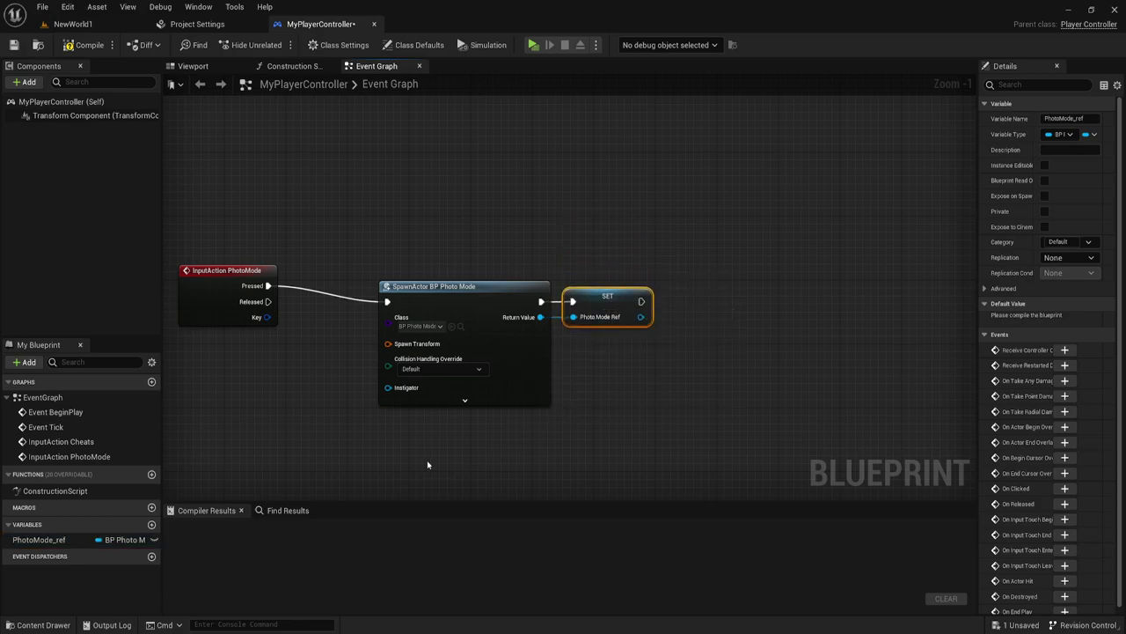
{"action": "left_click_drag", "start_coordinate": [427, 464], "coordinate": [510, 388], "text": "shift"}
{"action": "left_click_drag", "start_coordinate": [608, 315], "coordinate": [838, 301]}
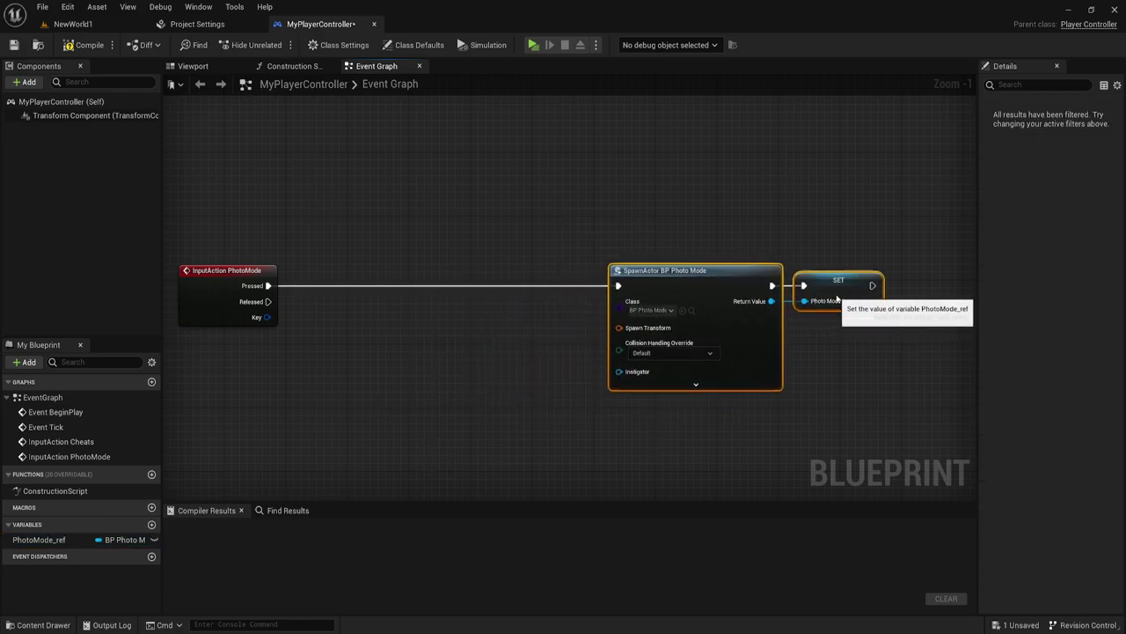
{"action": "left_click", "coordinate": [447, 351]}
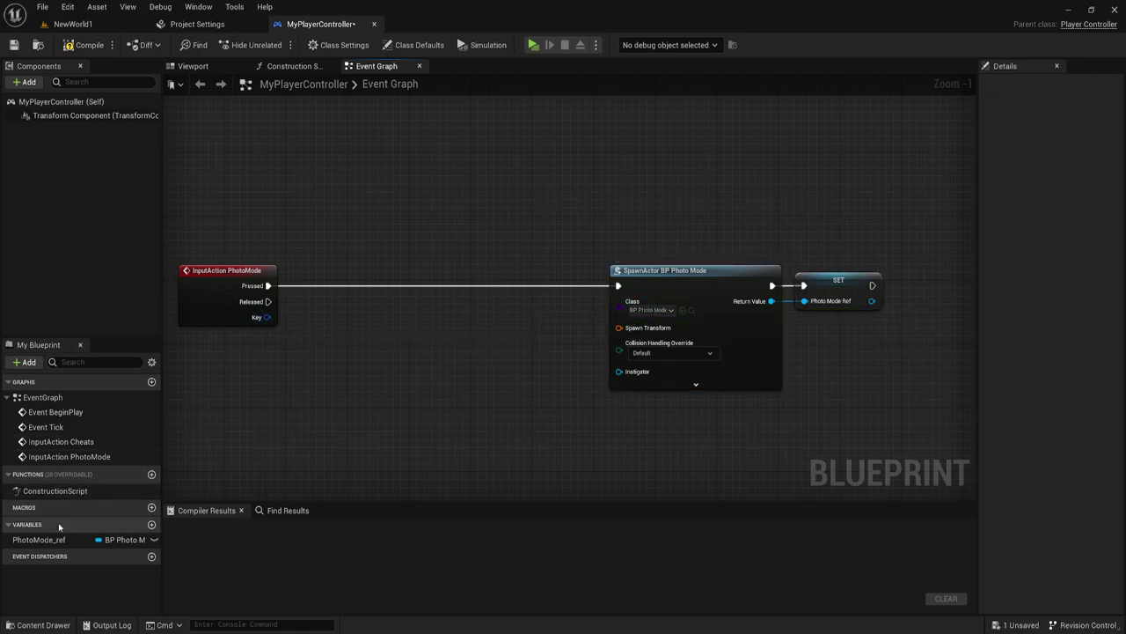
Place a PhotoMode_ref getter after the input event and convert it to a validated get
{"action": "left_click_drag", "start_coordinate": [43, 539], "coordinate": [308, 295]}
{"action": "left_click", "coordinate": [352, 299]}
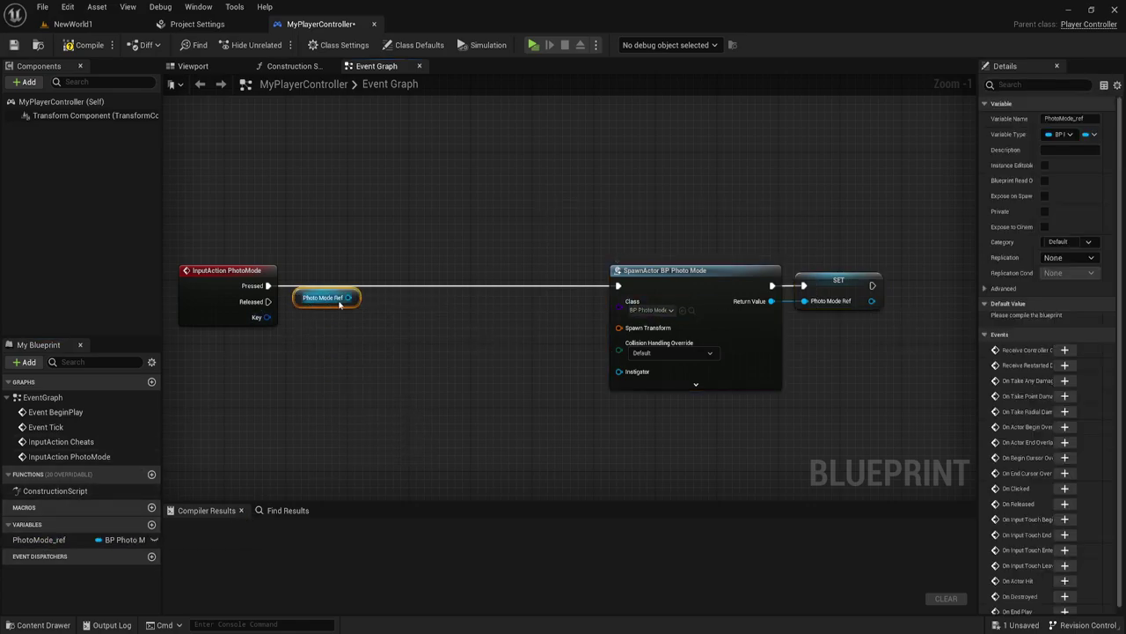
{"action": "right_click", "coordinate": [340, 303]}
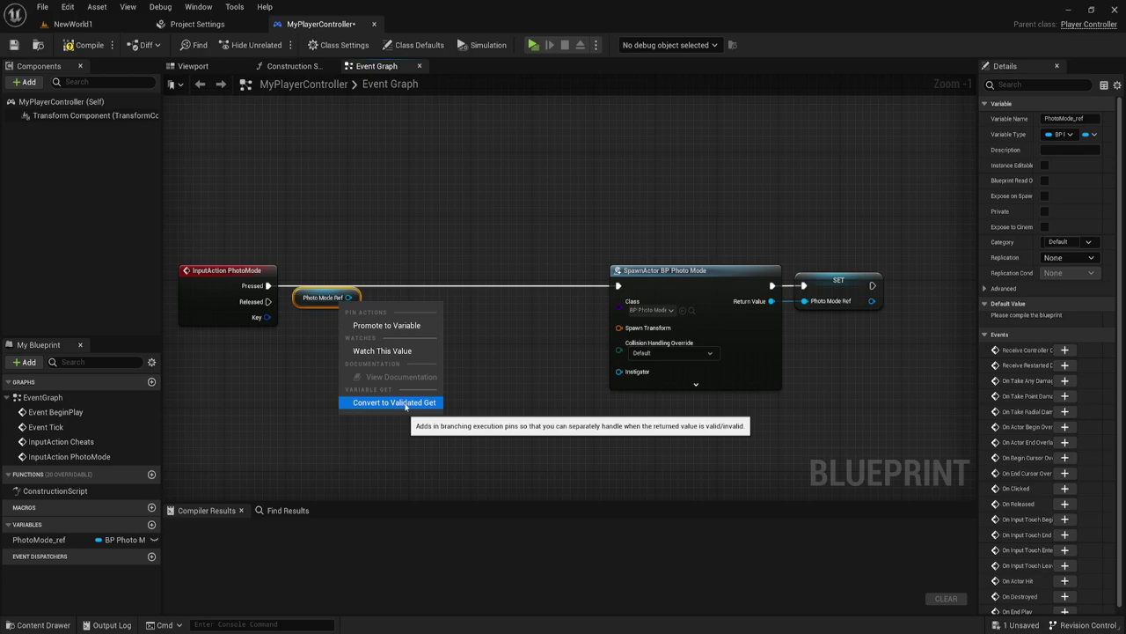
{"action": "left_click", "coordinate": [405, 404]}
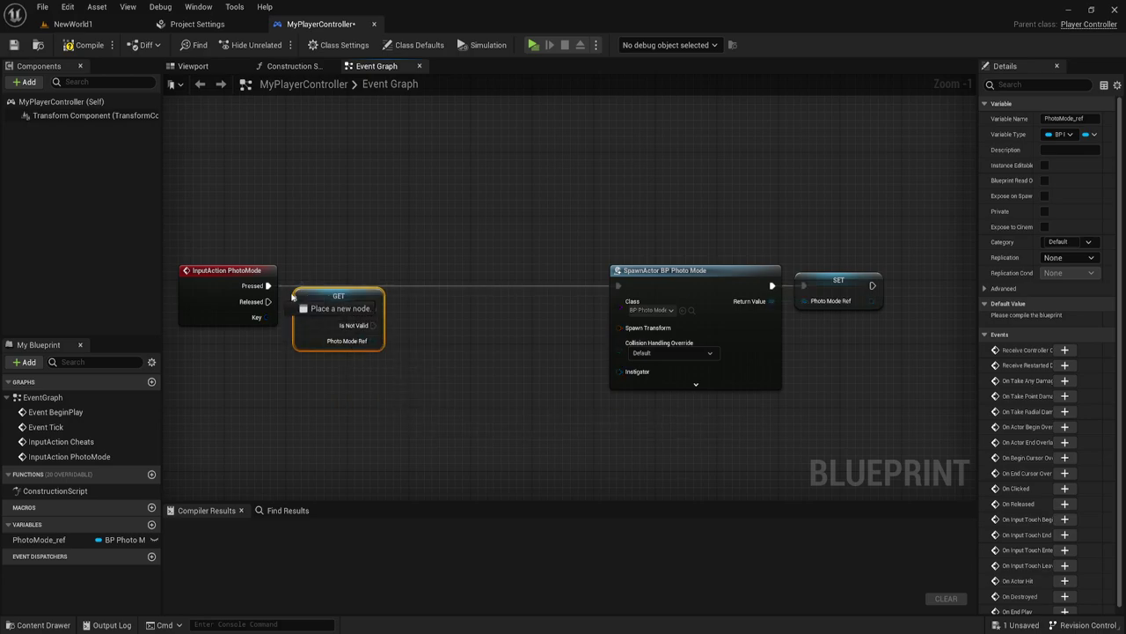
Wire Pressed into the validated GET and Is Not Valid into the SpawnActor node
{"action": "left_click_drag", "start_coordinate": [303, 309], "coordinate": [269, 285]}
{"action": "left_click_drag", "start_coordinate": [327, 307], "coordinate": [319, 283]}
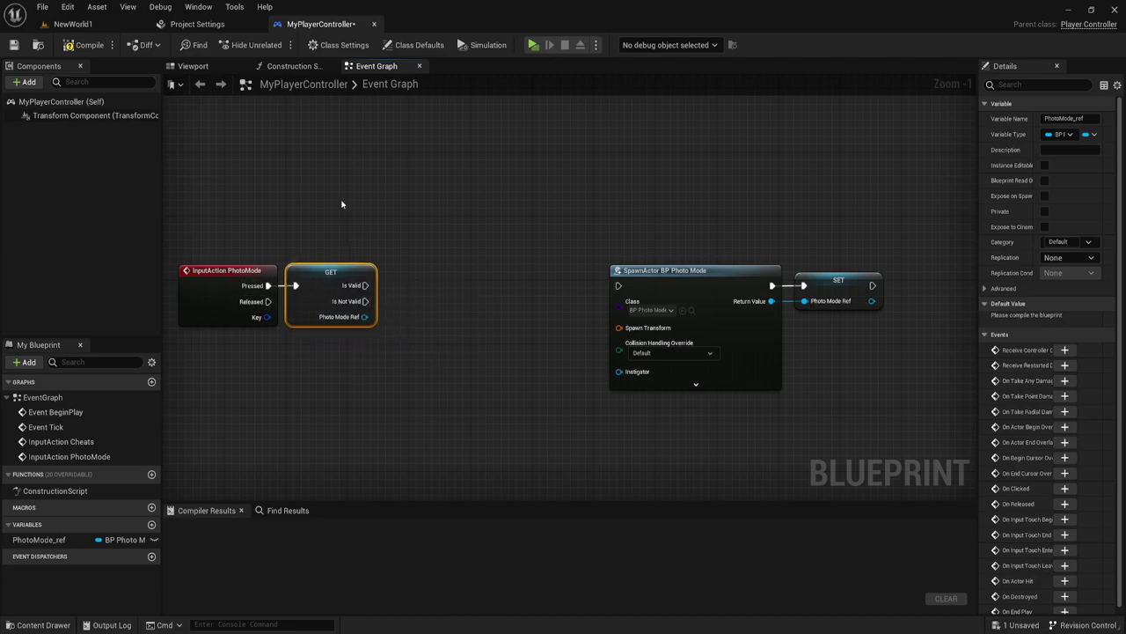
{"action": "mouse_move", "coordinate": [330, 231]}
{"action": "left_mouse_down"}
{"action": "mouse_move", "coordinate": [358, 343]}
{"action": "mouse_move", "coordinate": [346, 350]}
{"action": "mouse_move", "coordinate": [454, 374]}
{"action": "left_mouse_up"}
{"action": "left_click_drag", "start_coordinate": [811, 367], "coordinate": [850, 197]}
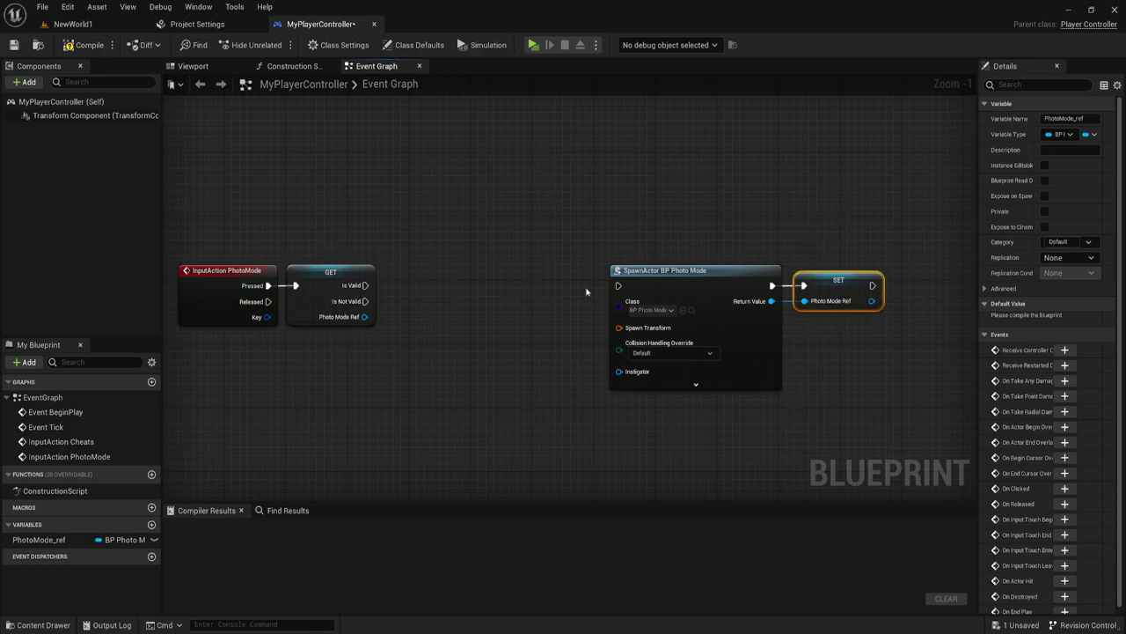
{"action": "left_click", "coordinate": [331, 272]}
{"action": "left_click_drag", "start_coordinate": [365, 301], "coordinate": [628, 287]}
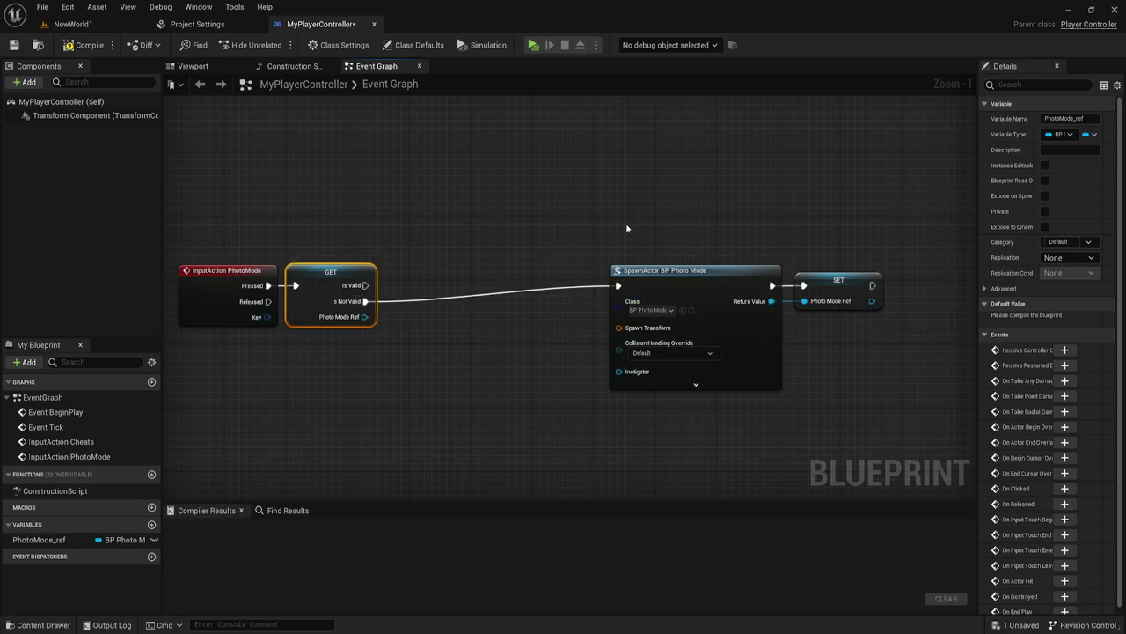
{"action": "left_click_drag", "start_coordinate": [626, 225], "coordinate": [922, 438]}
{"action": "left_click_drag", "start_coordinate": [712, 270], "coordinate": [629, 350]}
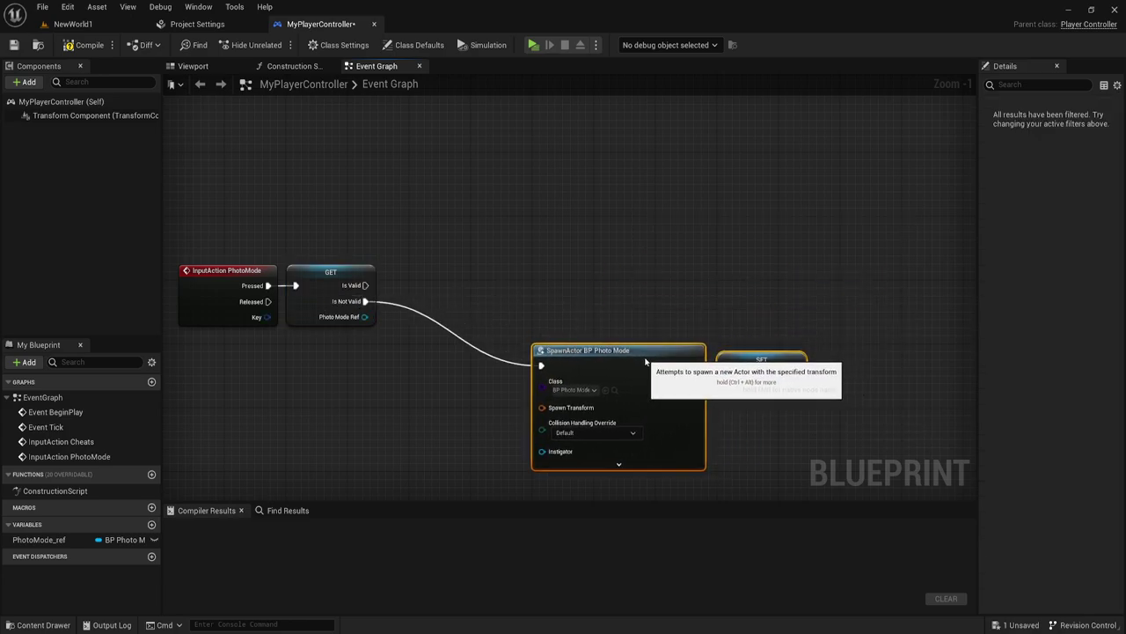
Tidy the PhotoMode node layout, leaving Is Valid unconnected, and pan toward the other events
{"action": "left_click_drag", "start_coordinate": [366, 285], "coordinate": [488, 241]}
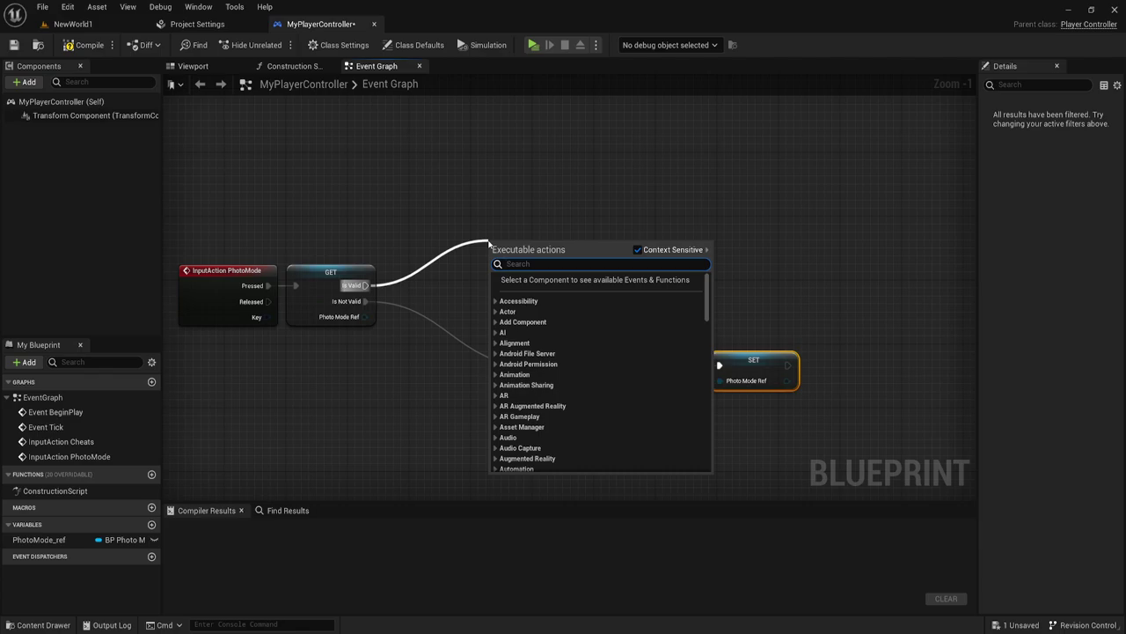
{"action": "left_click", "coordinate": [491, 215]}
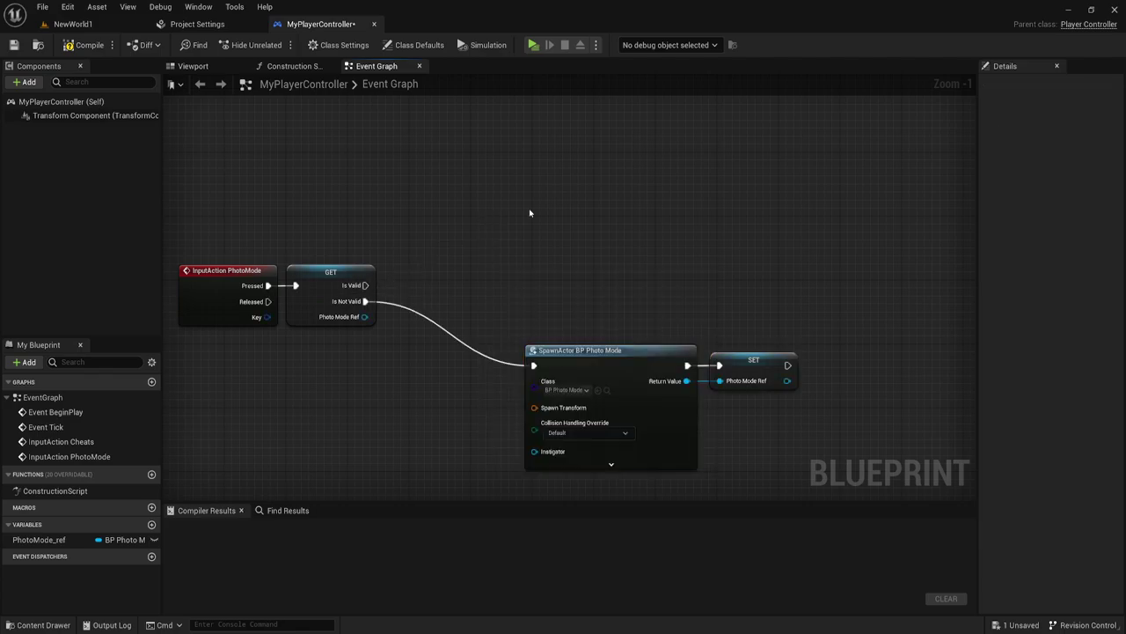
{"action": "right_click_drag", "start_coordinate": [590, 266], "coordinate": [553, 233]}
{"action": "left_click_drag", "start_coordinate": [508, 276], "coordinate": [742, 415]}
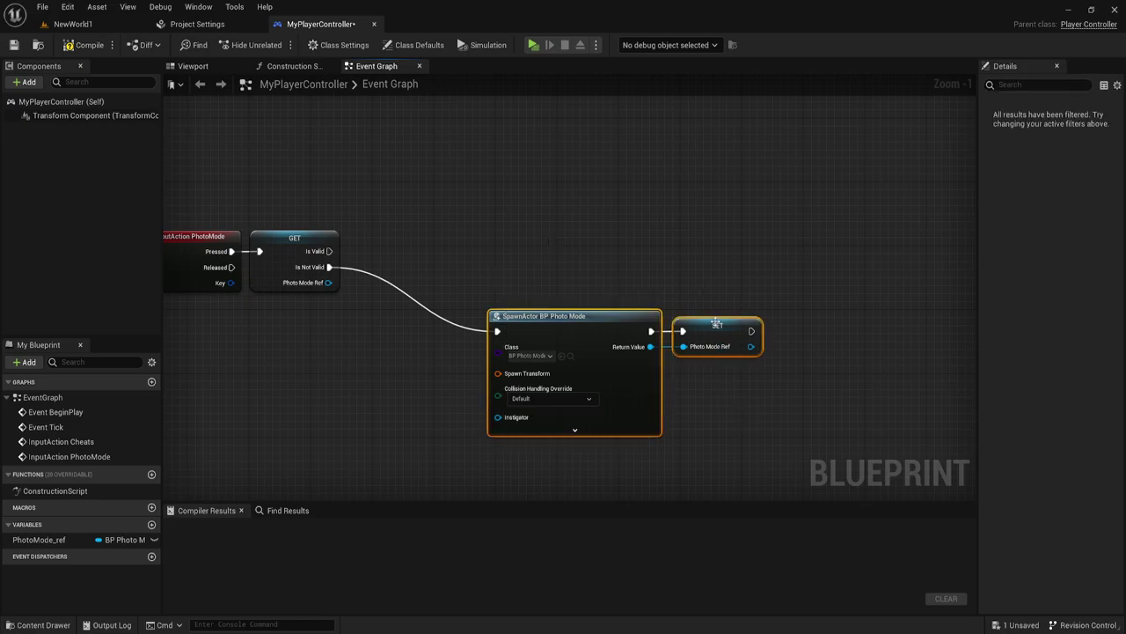
{"action": "mouse_move", "coordinate": [394, 390]}
{"action": "right_mouse_down"}
{"action": "mouse_move", "coordinate": [566, 334]}
{"action": "mouse_move", "coordinate": [536, 384]}
{"action": "right_mouse_up"}
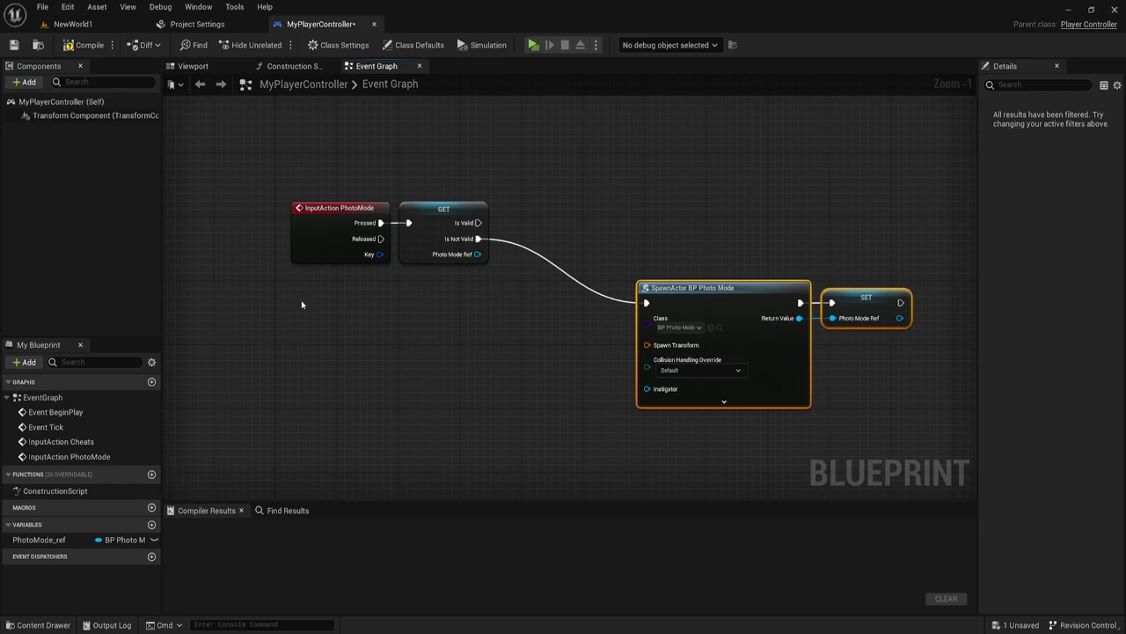
{"action": "left_click_drag", "start_coordinate": [300, 297], "coordinate": [468, 173]}
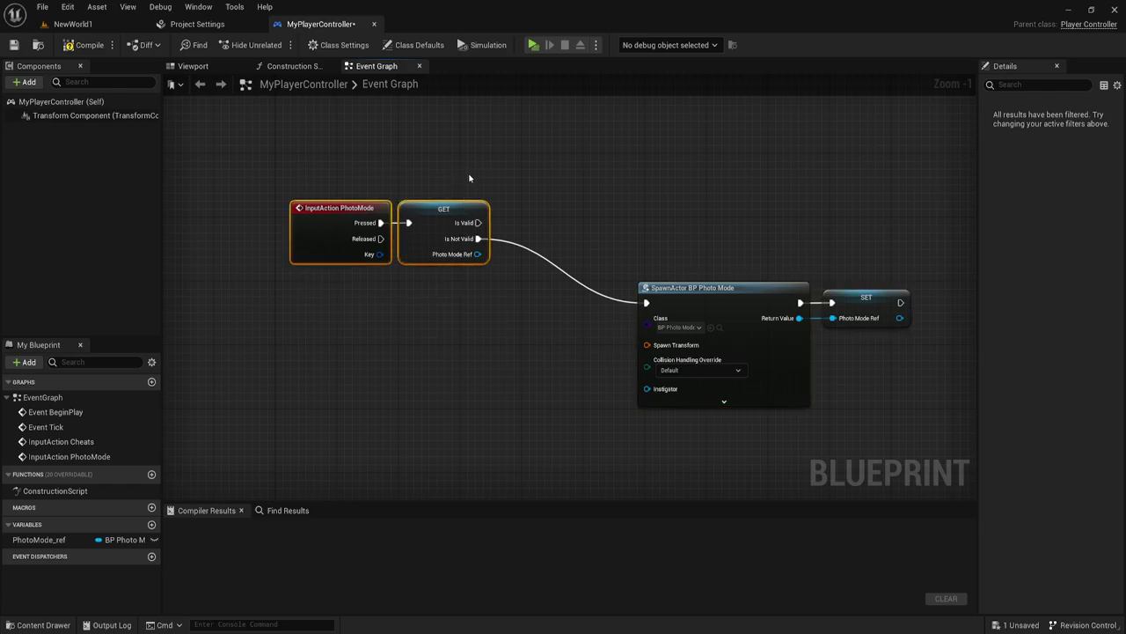
{"action": "right_click_drag", "start_coordinate": [560, 367], "coordinate": [542, 340]}
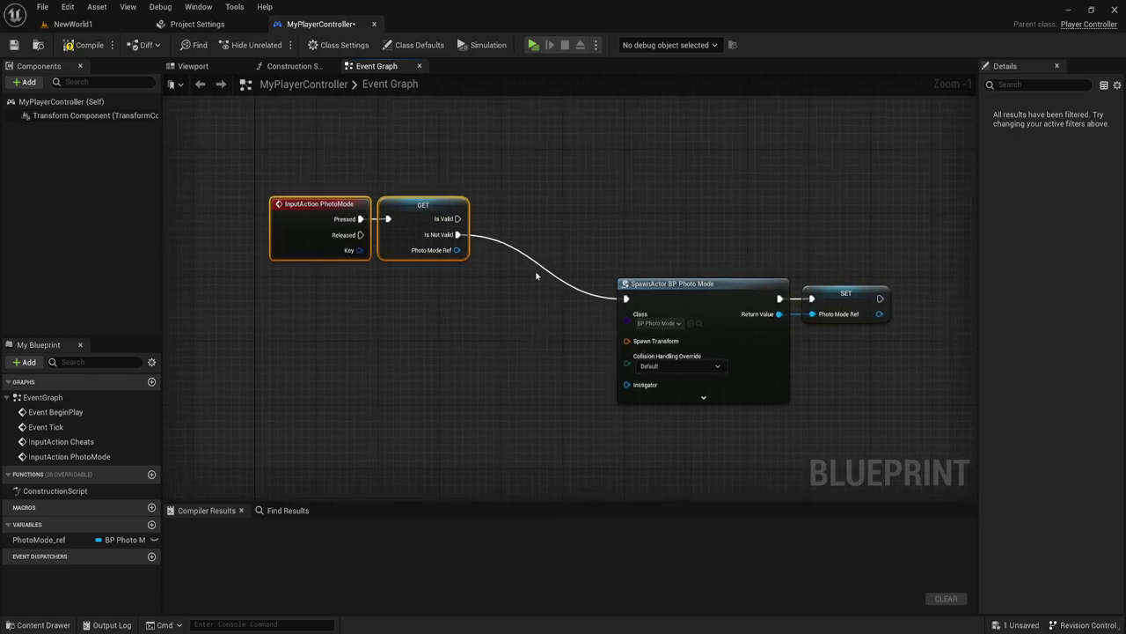
{"action": "right_click_drag", "start_coordinate": [543, 246], "coordinate": [541, 395]}
Bring Event BeginPlay into view, remove the unused Event Tick, and make room below BeginPlay
{"action": "mouse_move", "coordinate": [522, 267]}
{"action": "right_mouse_down"}
{"action": "mouse_move", "coordinate": [508, 272]}
{"action": "mouse_move", "coordinate": [463, 439]}
{"action": "mouse_move", "coordinate": [513, 402]}
{"action": "mouse_move", "coordinate": [513, 570]}
{"action": "right_mouse_up"}
{"action": "scroll", "coordinate": [508, 271], "scroll_direction": "down", "scroll_amount": 1}
{"action": "right_click_drag", "start_coordinate": [467, 229], "coordinate": [558, 316]}
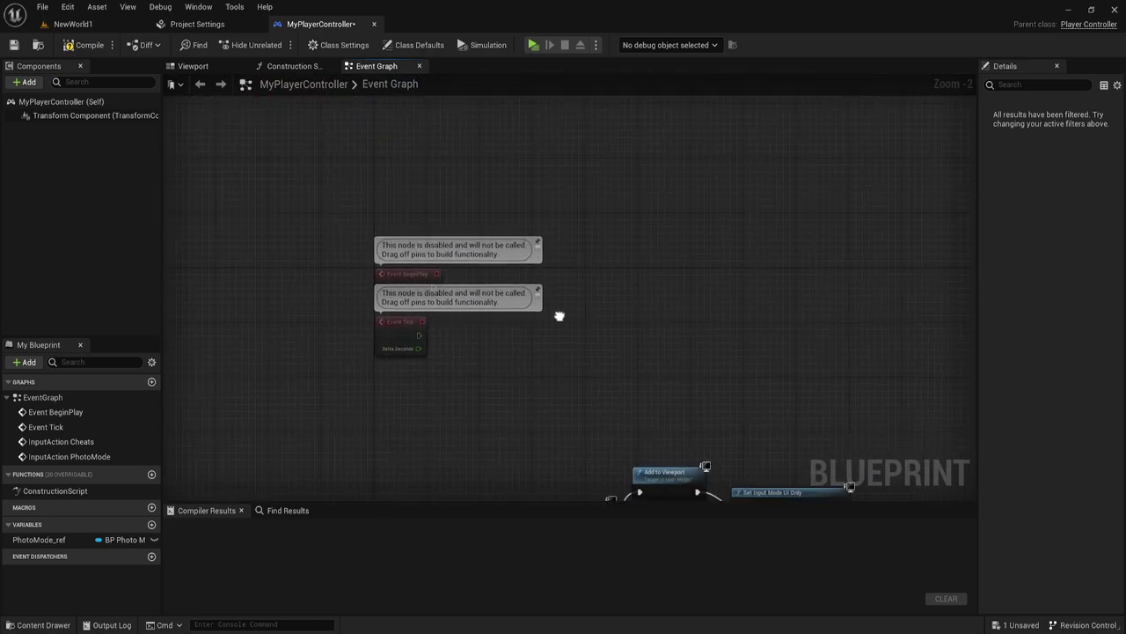
{"action": "scroll", "coordinate": [491, 317], "scroll_direction": "up", "scroll_amount": 2}
{"action": "left_click_drag", "start_coordinate": [387, 258], "coordinate": [397, 208]}
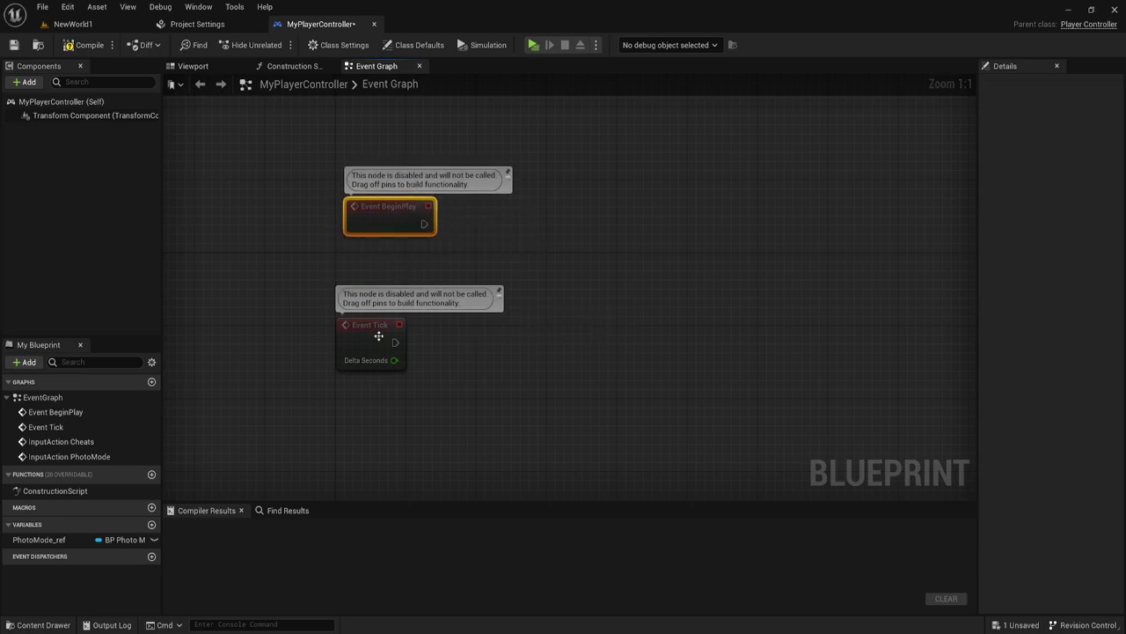
{"action": "key", "text": "ctrl+z"}
{"action": "left_click_drag", "start_coordinate": [382, 290], "coordinate": [388, 290]}
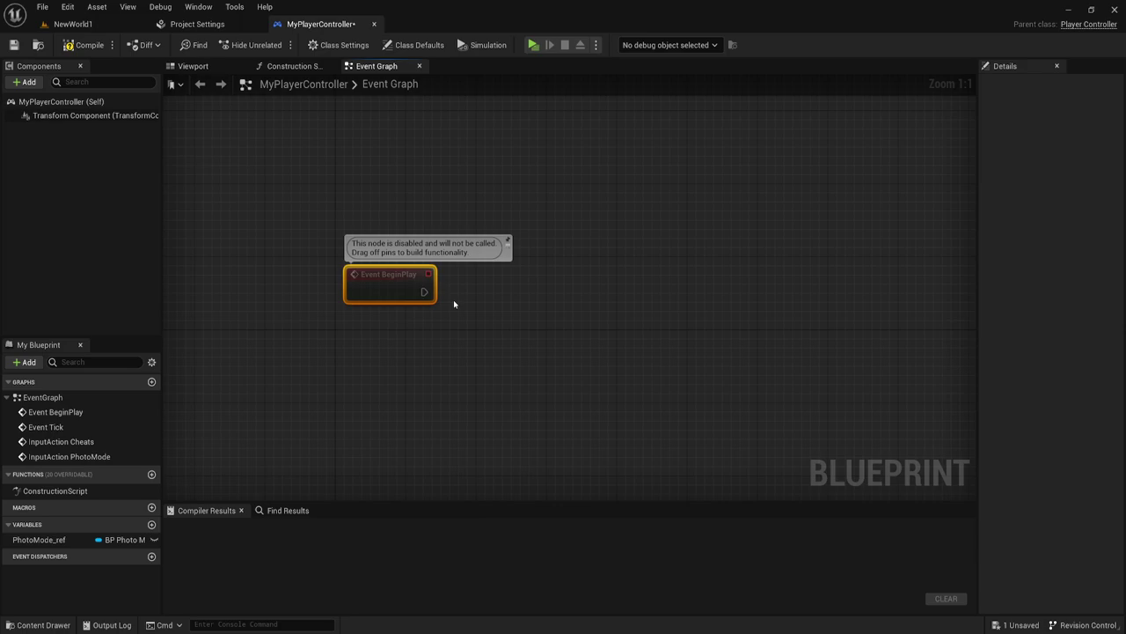
{"action": "right_click_drag", "start_coordinate": [449, 355], "coordinate": [441, 333]}
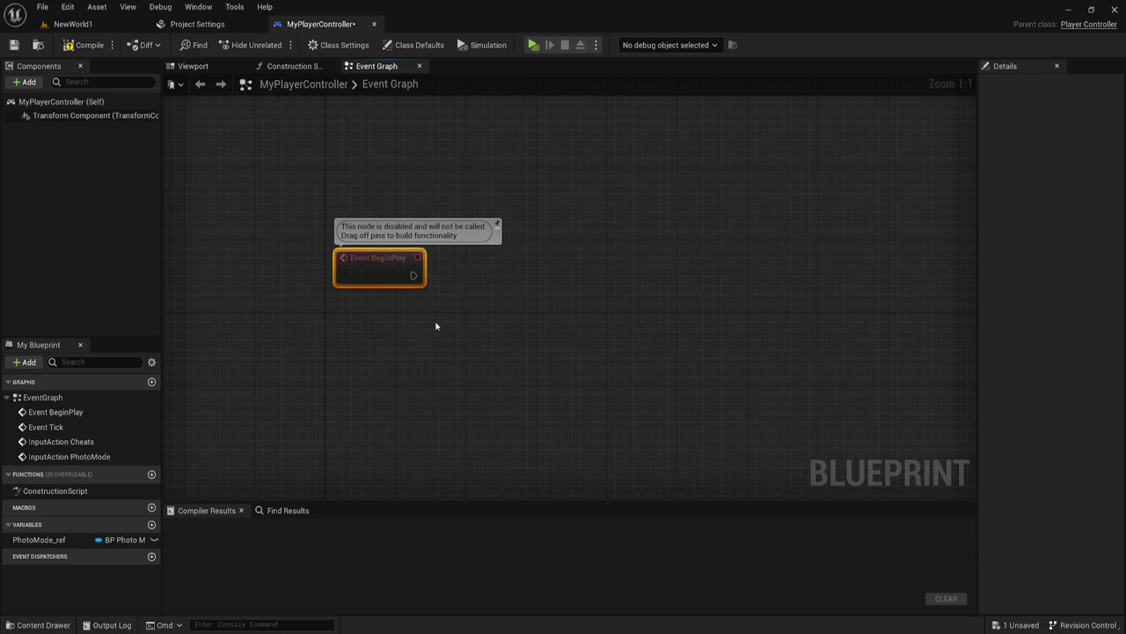
{"action": "right_click_drag", "start_coordinate": [381, 354], "coordinate": [364, 320]}
On Event BeginPlay, store Get Player Pawn in a new Player_ref variable
{"action": "right_click", "coordinate": [359, 322]}
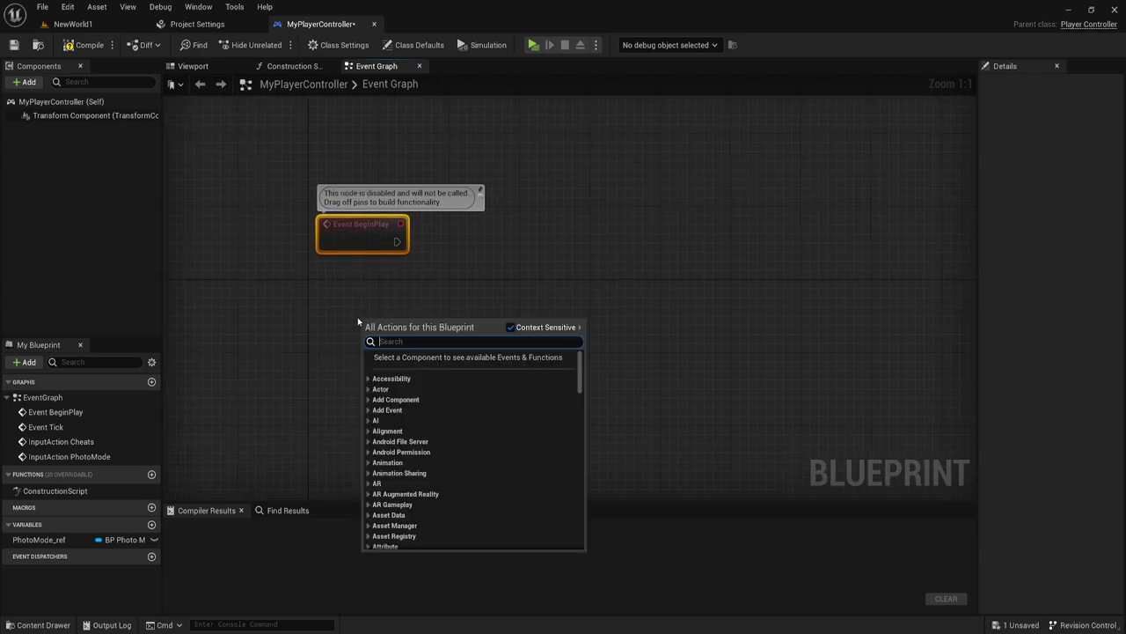
{"action": "type", "text": "get pla"}
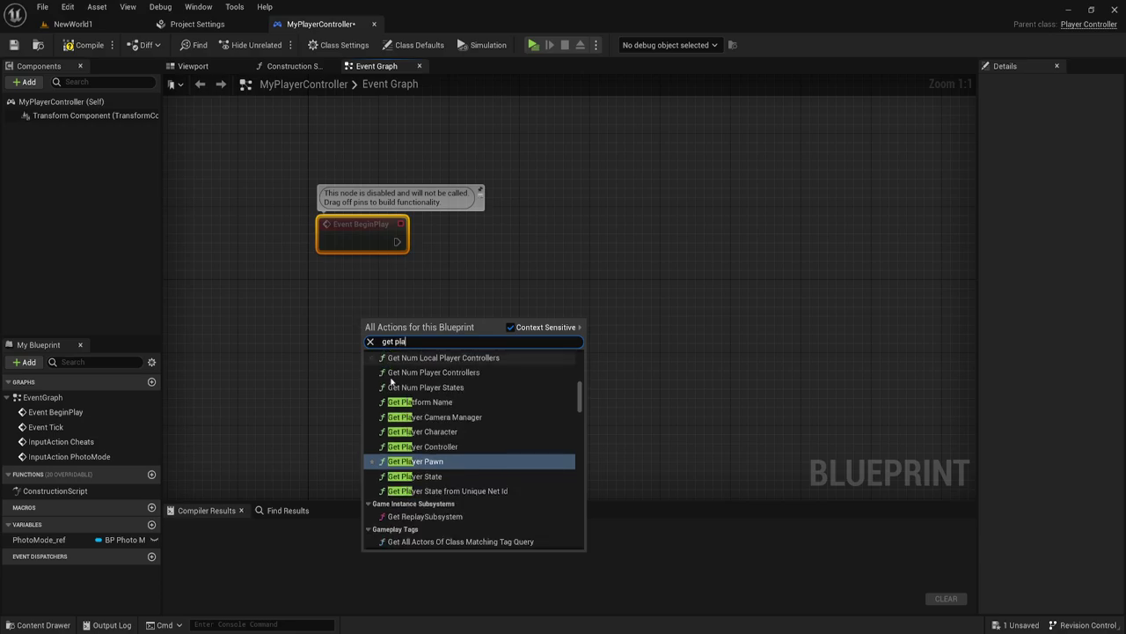
{"action": "left_click", "coordinate": [435, 462]}
{"action": "mouse_move", "coordinate": [440, 325]}
{"action": "left_mouse_down"}
{"action": "mouse_move", "coordinate": [394, 306]}
{"action": "mouse_move", "coordinate": [505, 207]}
{"action": "left_mouse_up"}
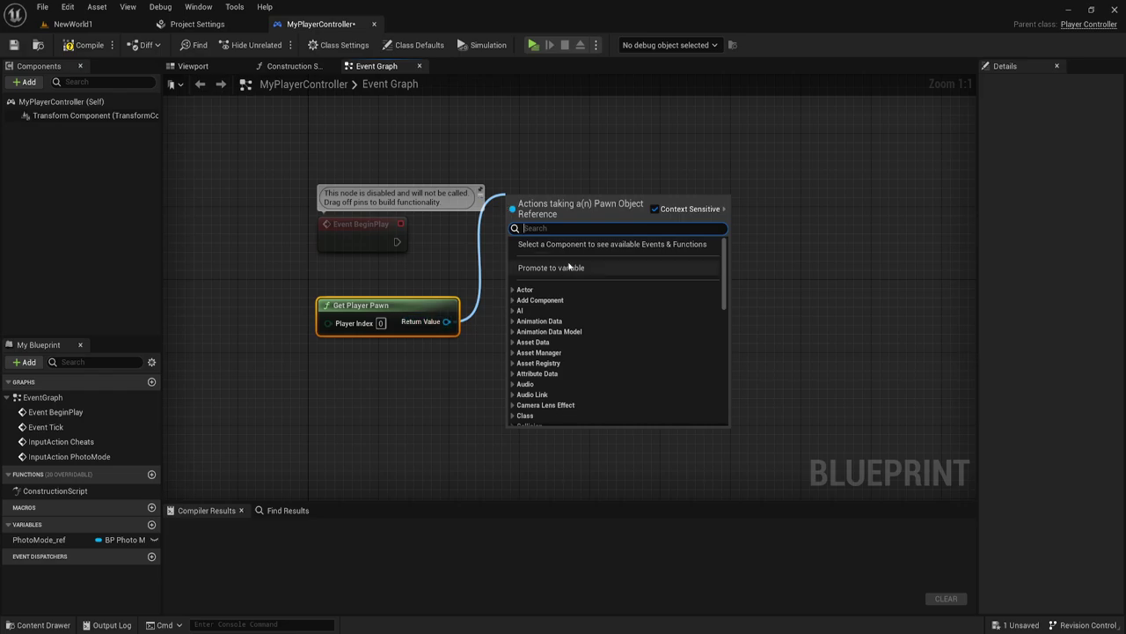
{"action": "left_click", "coordinate": [563, 268]}
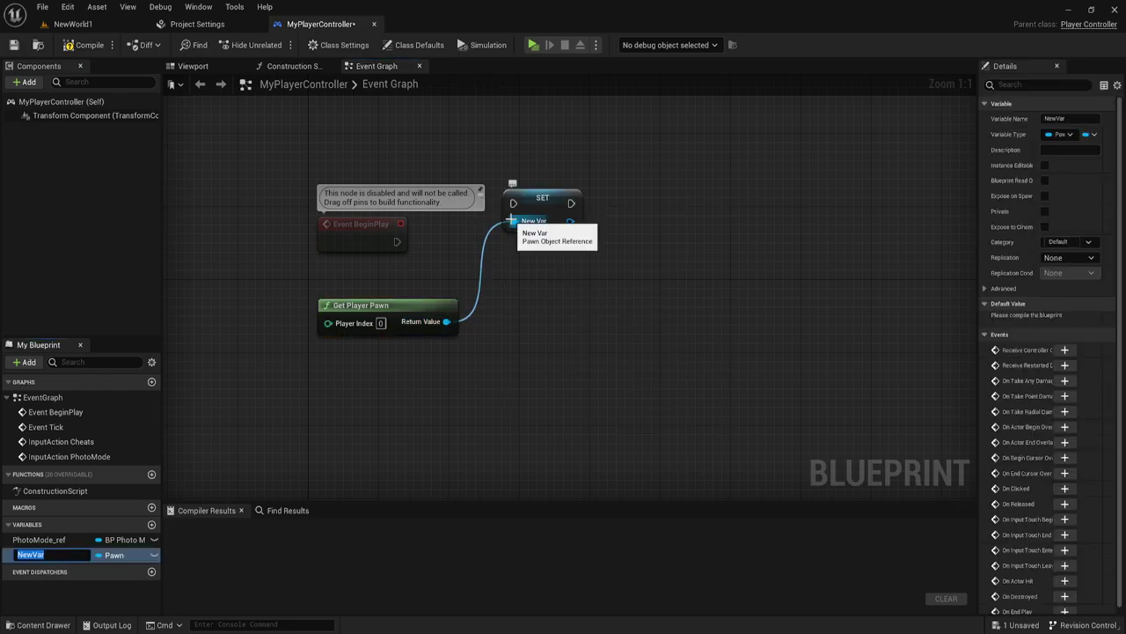
{"action": "type", "text": "Pla"}
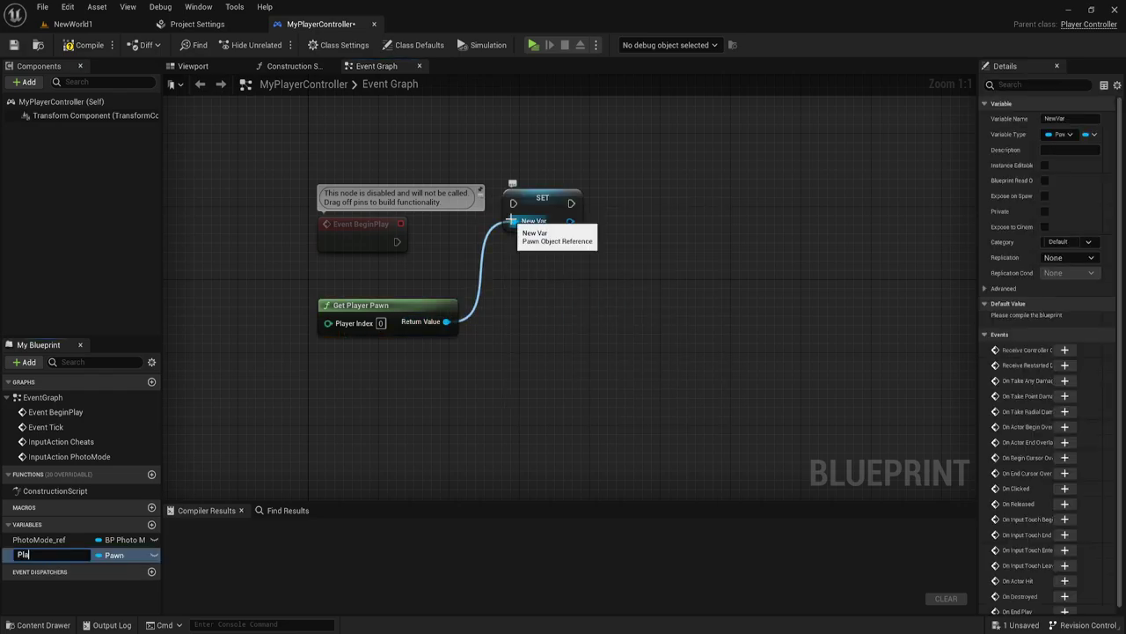
{"action": "type", "text": "yer"}
{"action": "type", "text": "_ref"}
{"action": "key", "text": "Return"}
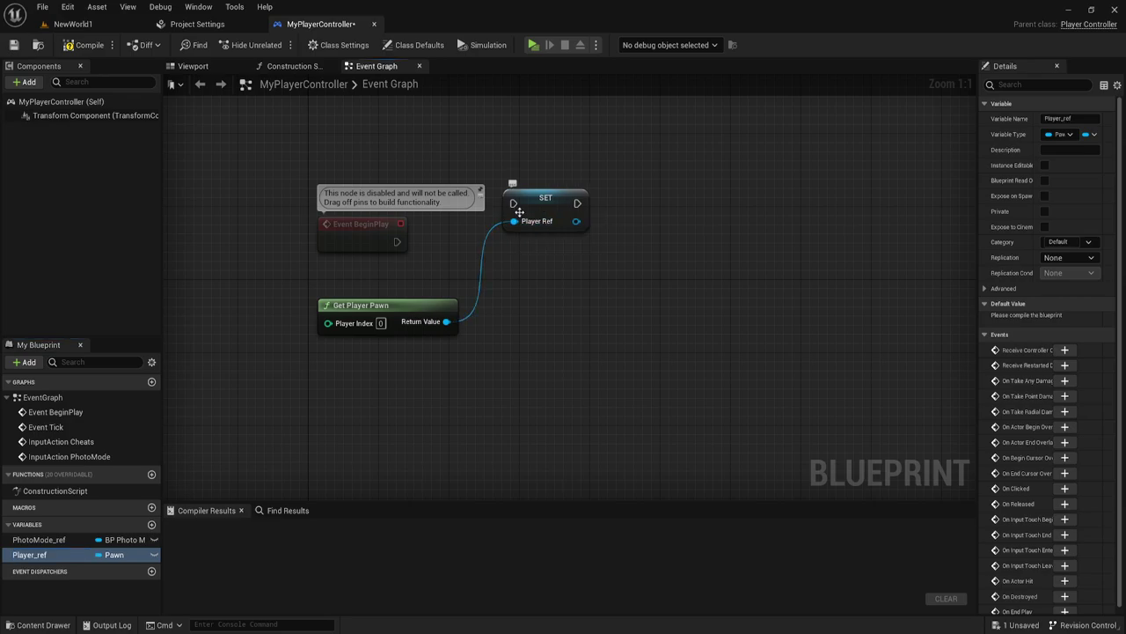
{"action": "left_click_drag", "start_coordinate": [513, 203], "coordinate": [398, 241]}
{"action": "left_click_drag", "start_coordinate": [567, 206], "coordinate": [516, 241]}
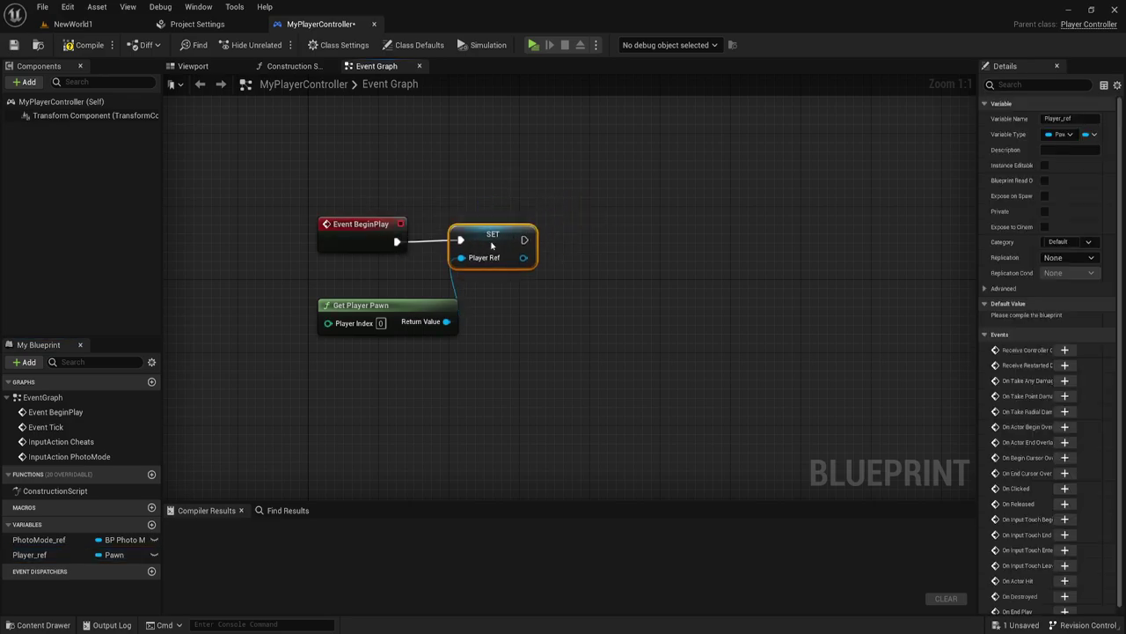
{"action": "left_click_drag", "start_coordinate": [426, 322], "coordinate": [380, 285]}
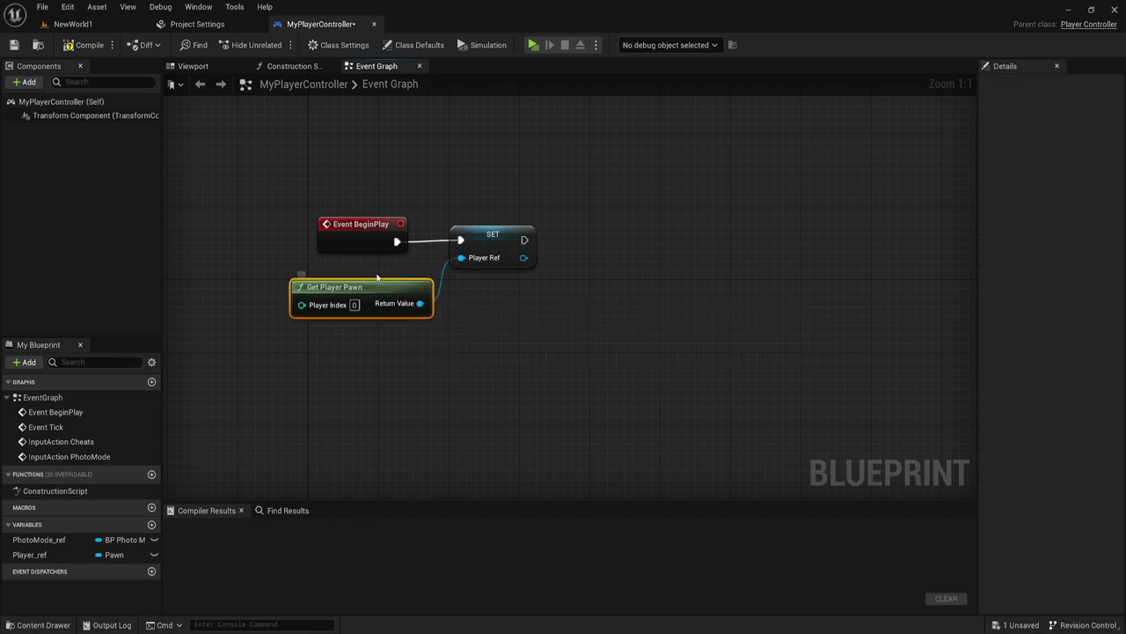
Place a Player Ref getter near the spawn node and shift SpawnActor and SET right
{"action": "scroll", "coordinate": [416, 354], "scroll_direction": "down", "scroll_amount": 5}
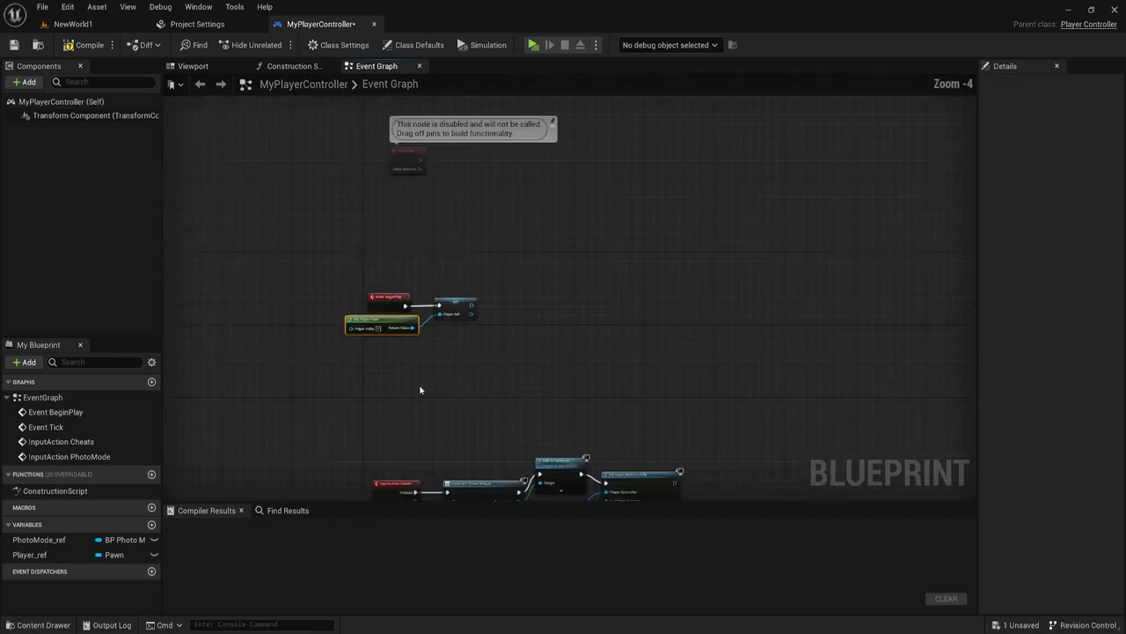
{"action": "right_click_drag", "start_coordinate": [543, 294], "coordinate": [481, 196]}
{"action": "scroll", "coordinate": [481, 197], "scroll_direction": "up", "scroll_amount": 4}
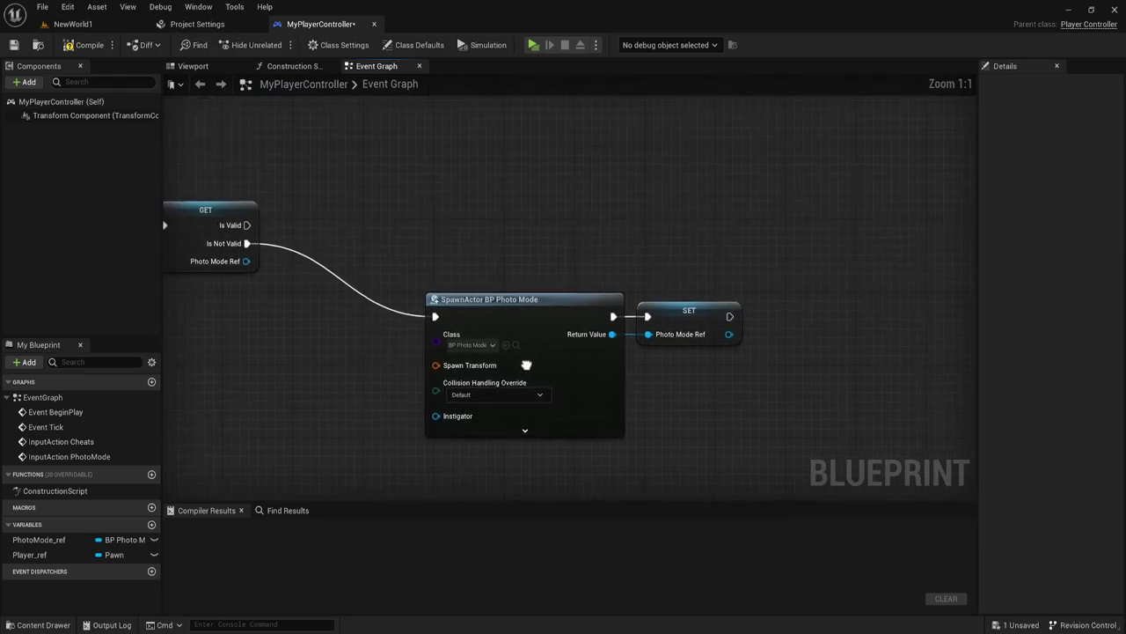
{"action": "mouse_move", "coordinate": [601, 243]}
{"action": "right_mouse_down"}
{"action": "mouse_move", "coordinate": [587, 326]}
{"action": "mouse_move", "coordinate": [540, 296]}
{"action": "mouse_move", "coordinate": [496, 320]}
{"action": "right_mouse_up"}
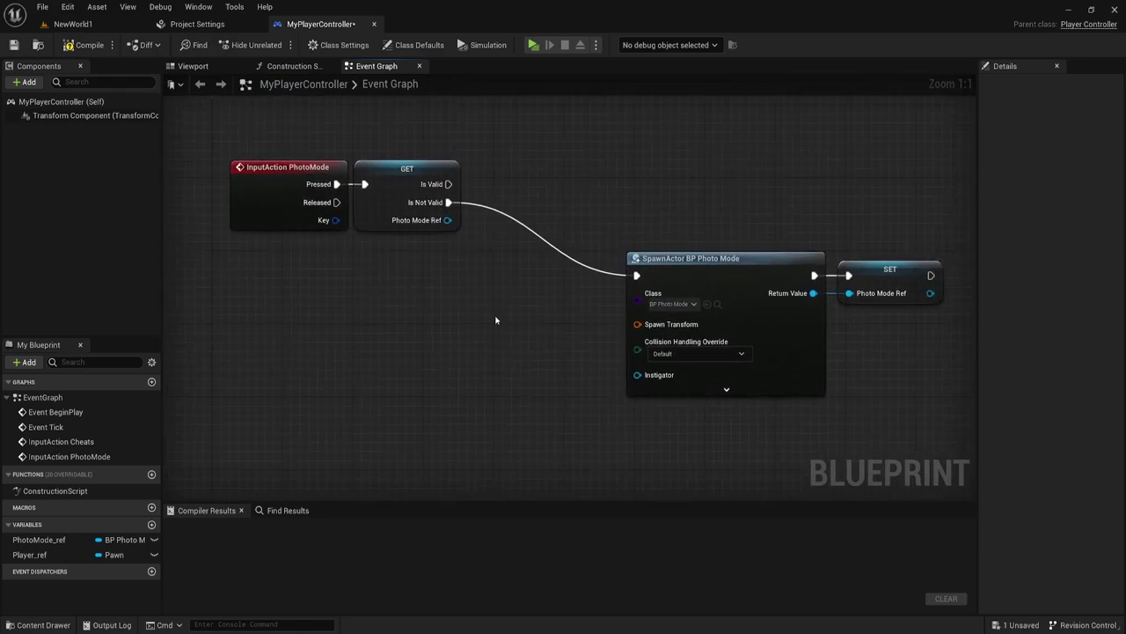
{"action": "left_click_drag", "start_coordinate": [29, 554], "coordinate": [297, 288], "text": "ctrl"}
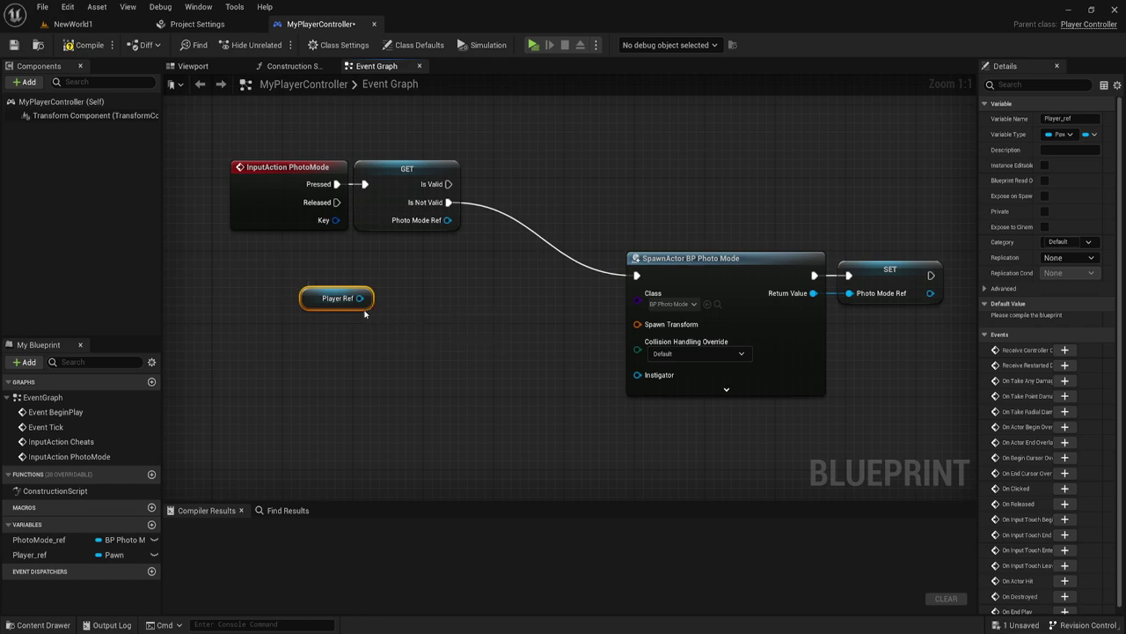
{"action": "left_click_drag", "start_coordinate": [250, 257], "coordinate": [450, 380]}
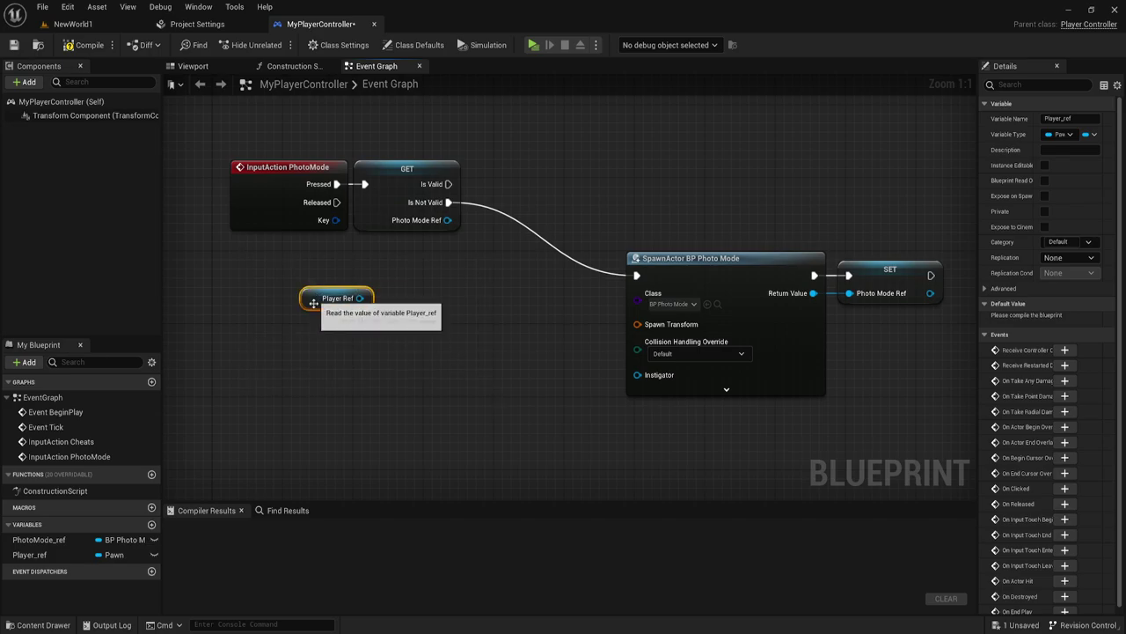
{"action": "left_click_drag", "start_coordinate": [310, 302], "coordinate": [328, 321]}
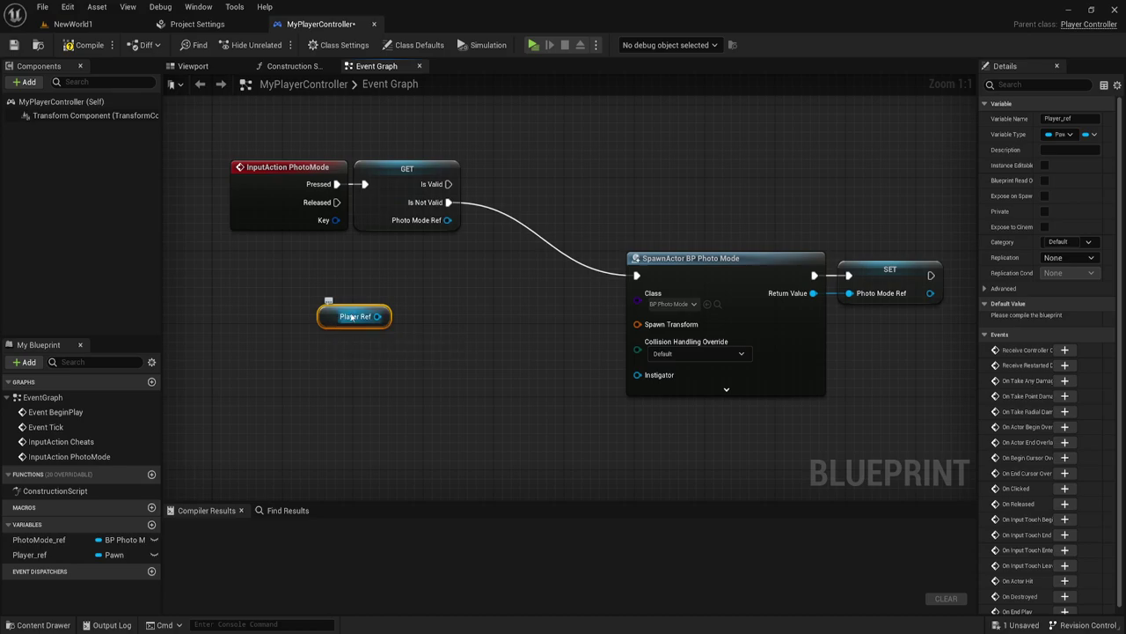
{"action": "left_click_drag", "start_coordinate": [271, 280], "coordinate": [426, 349]}
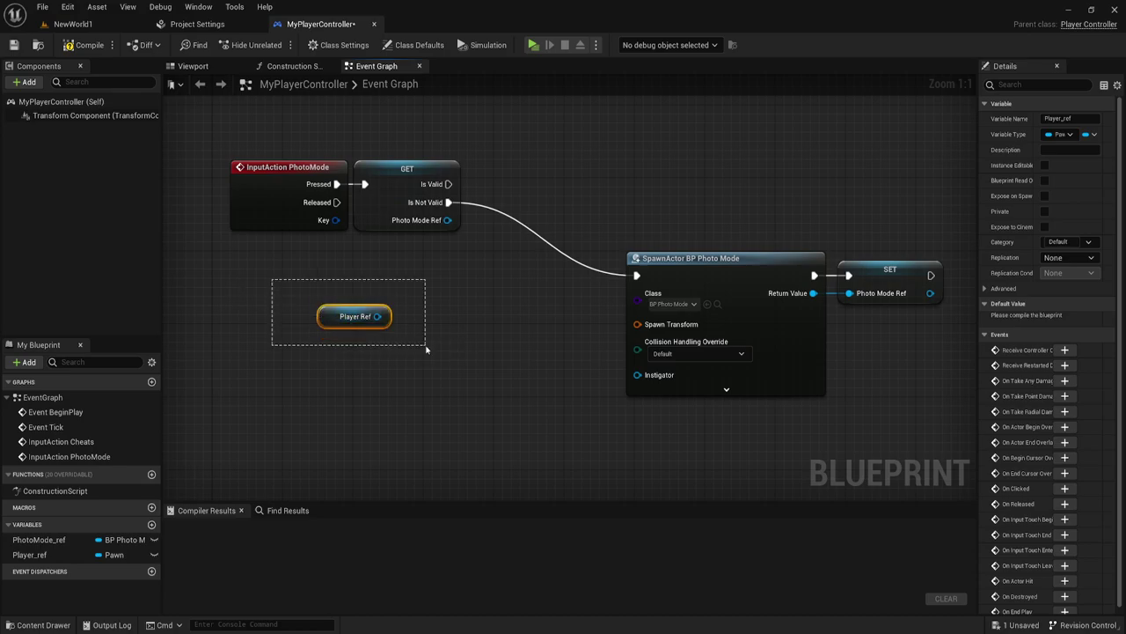
{"action": "right_click_drag", "start_coordinate": [435, 319], "coordinate": [400, 332]}
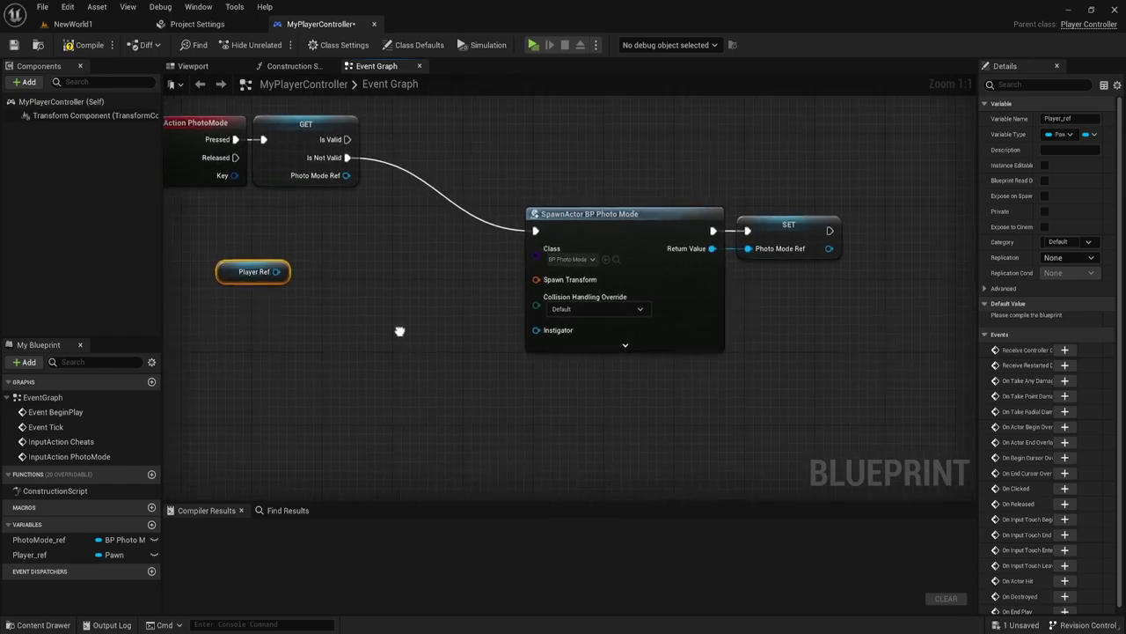
{"action": "left_click_drag", "start_coordinate": [400, 332], "coordinate": [845, 252]}
{"action": "left_click_drag", "start_coordinate": [789, 226], "coordinate": [886, 271]}
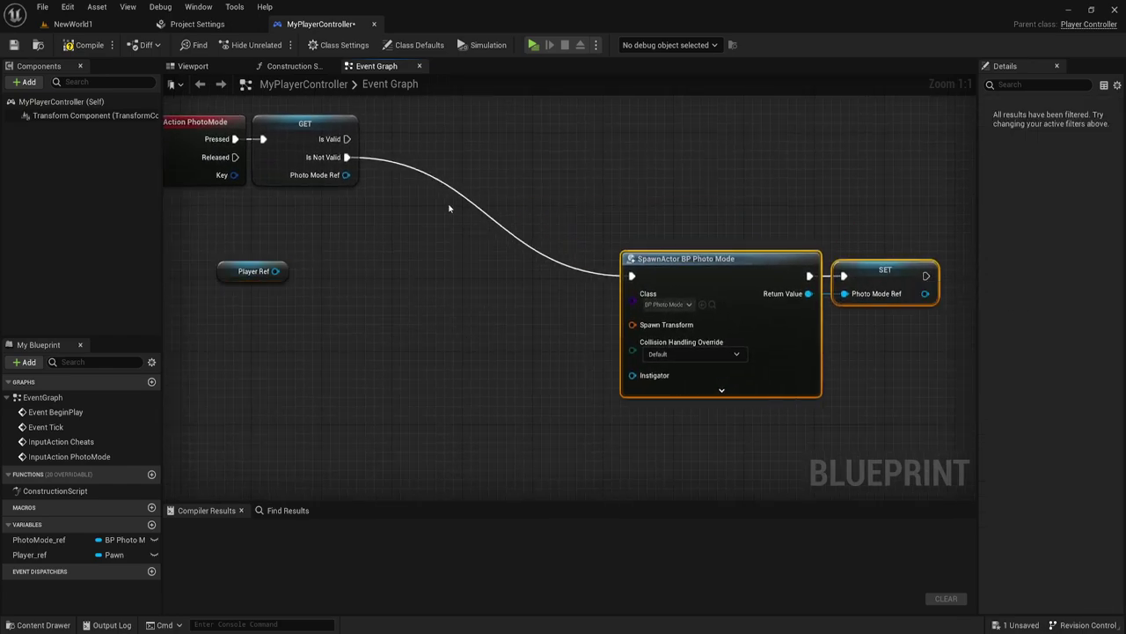
Pan back to the Event BeginPlay and SET Player Ref nodes
{"action": "right_click_drag", "start_coordinate": [448, 209], "coordinate": [528, 298]}
{"action": "scroll", "coordinate": [507, 163], "scroll_direction": "down", "scroll_amount": 3}
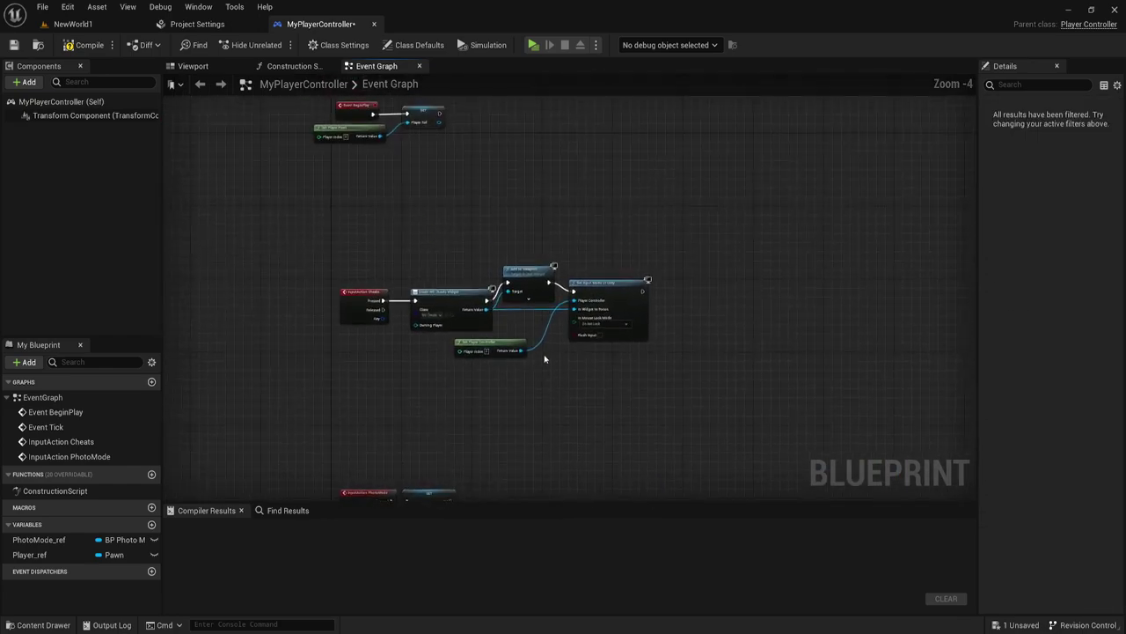
{"action": "mouse_move", "coordinate": [508, 164]}
{"action": "right_mouse_down"}
{"action": "mouse_move", "coordinate": [516, 326]}
{"action": "mouse_move", "coordinate": [520, 314]}
{"action": "right_mouse_up"}
{"action": "scroll", "coordinate": [476, 335], "scroll_direction": "up", "scroll_amount": 3}
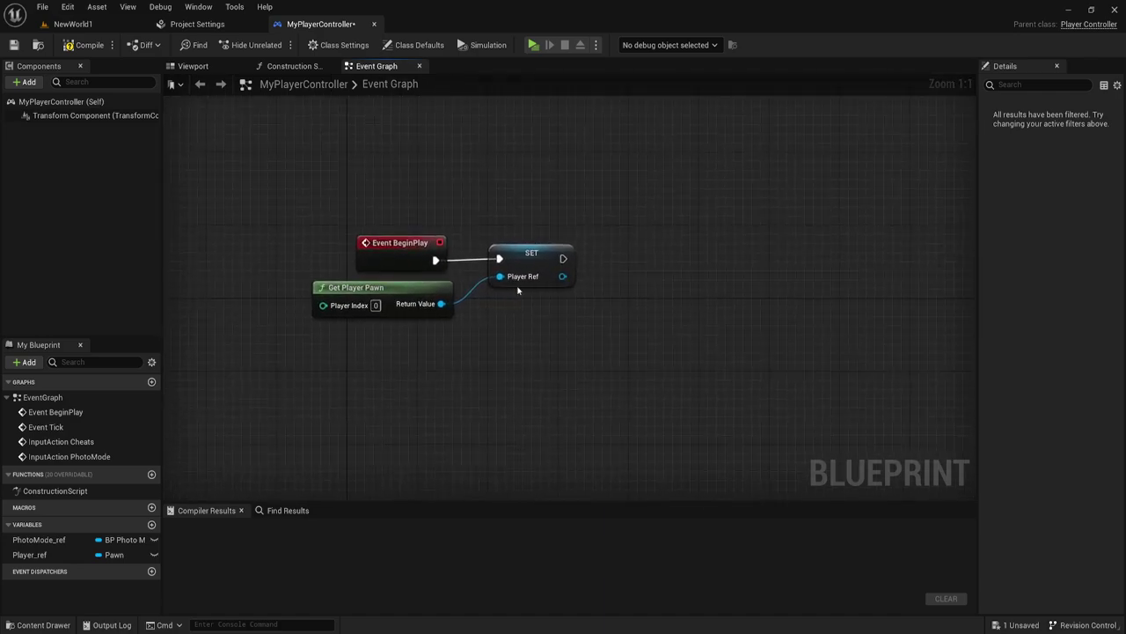
Delete the Get Player Pawn and SET Player Ref nodes and remove the Player_ref variable
{"action": "left_click_drag", "start_coordinate": [464, 226], "coordinate": [520, 341]}
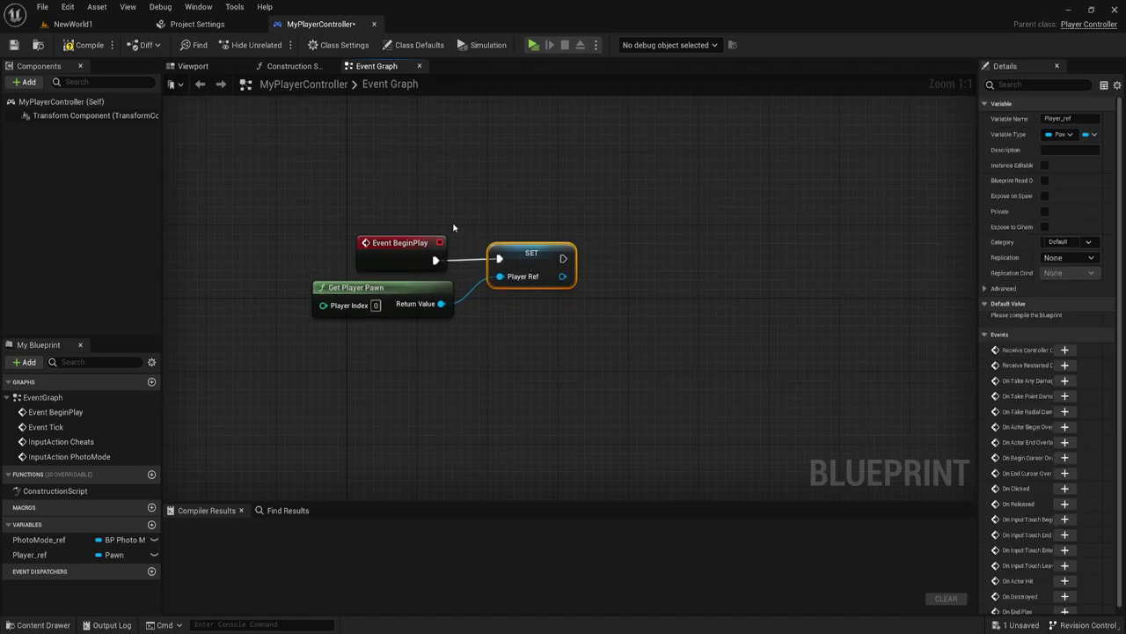
{"action": "left_click_drag", "start_coordinate": [464, 227], "coordinate": [498, 328]}
{"action": "key", "text": "Delete"}
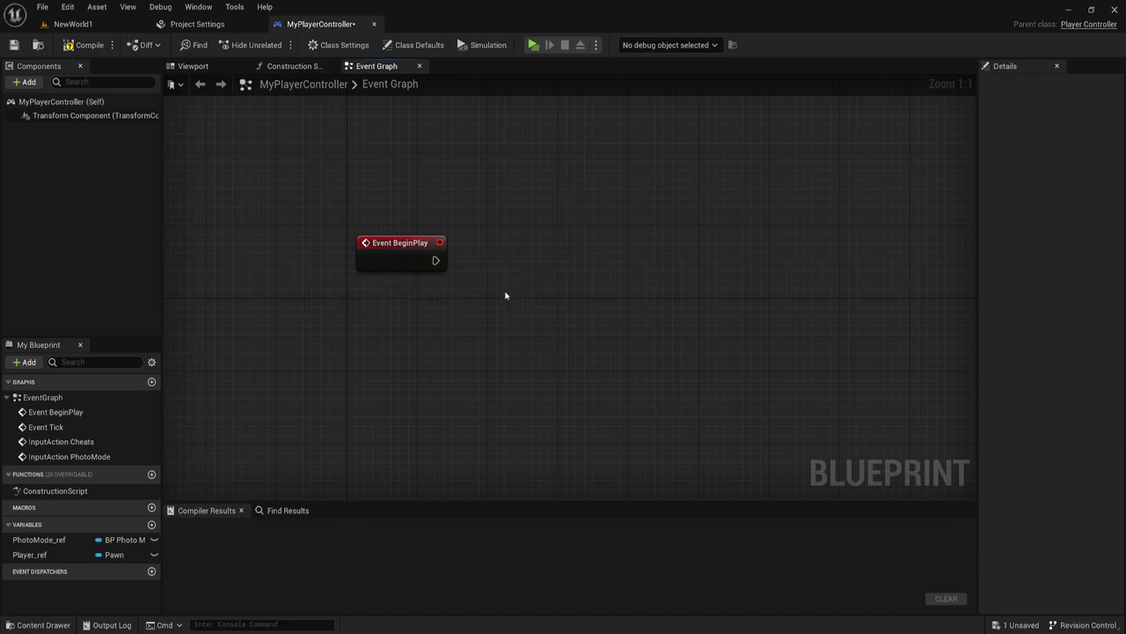
{"action": "left_click", "coordinate": [26, 555]}
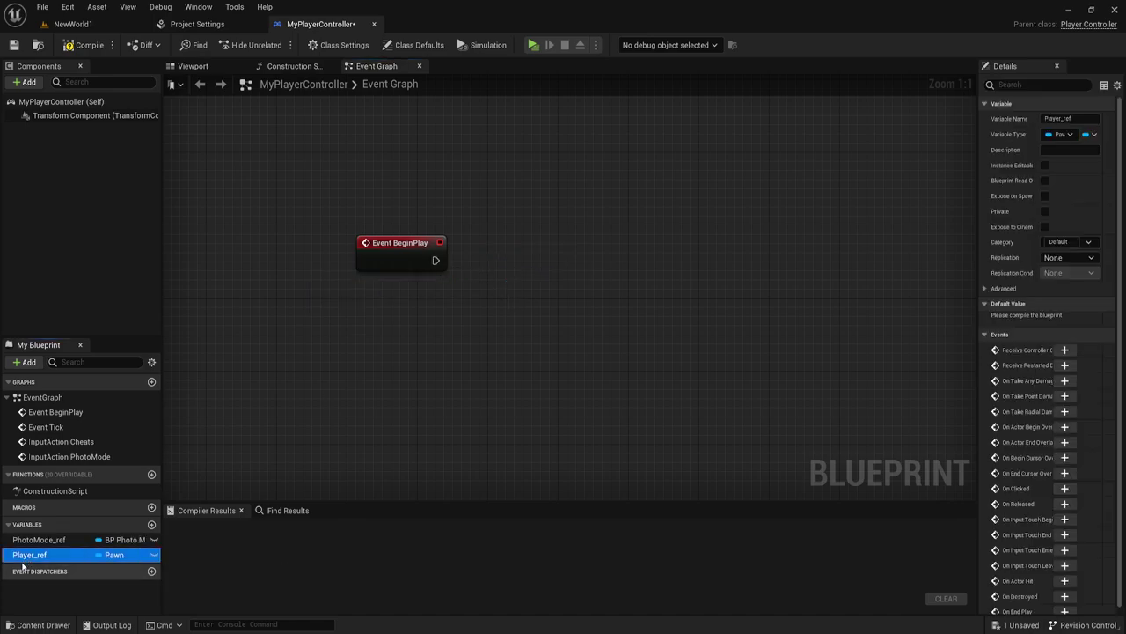
{"action": "key", "text": "Delete"}
{"action": "left_click", "coordinate": [615, 352]}
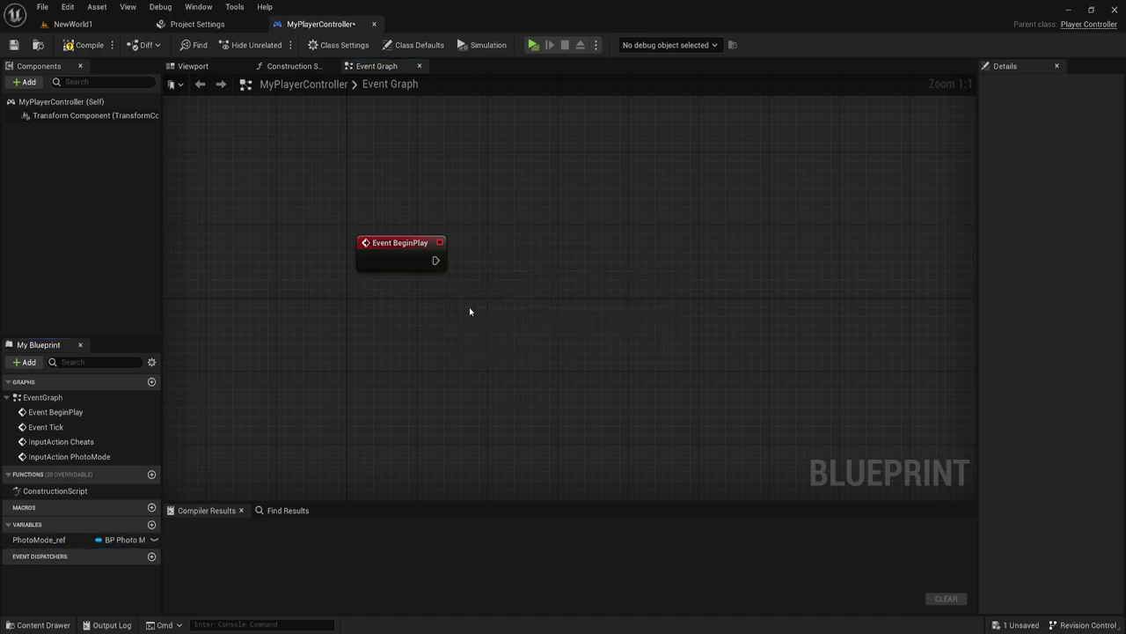
Add a Cast To BP_ThirdPersonCharacter node off Event BeginPlay
{"action": "left_click_drag", "start_coordinate": [435, 261], "coordinate": [518, 262]}
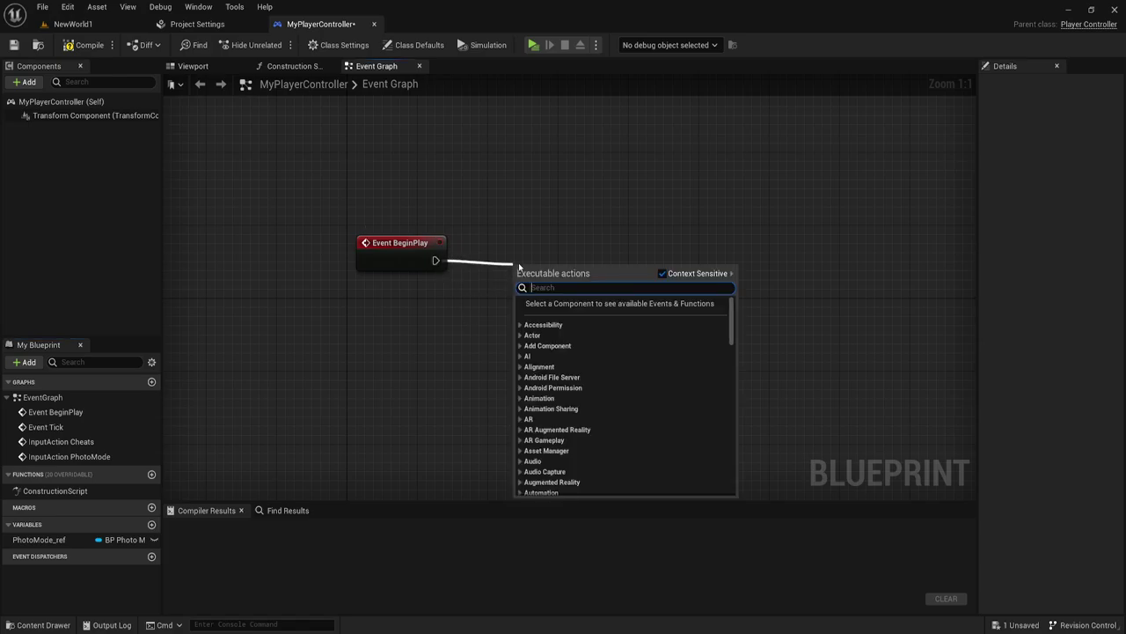
{"action": "type", "text": "cast"}
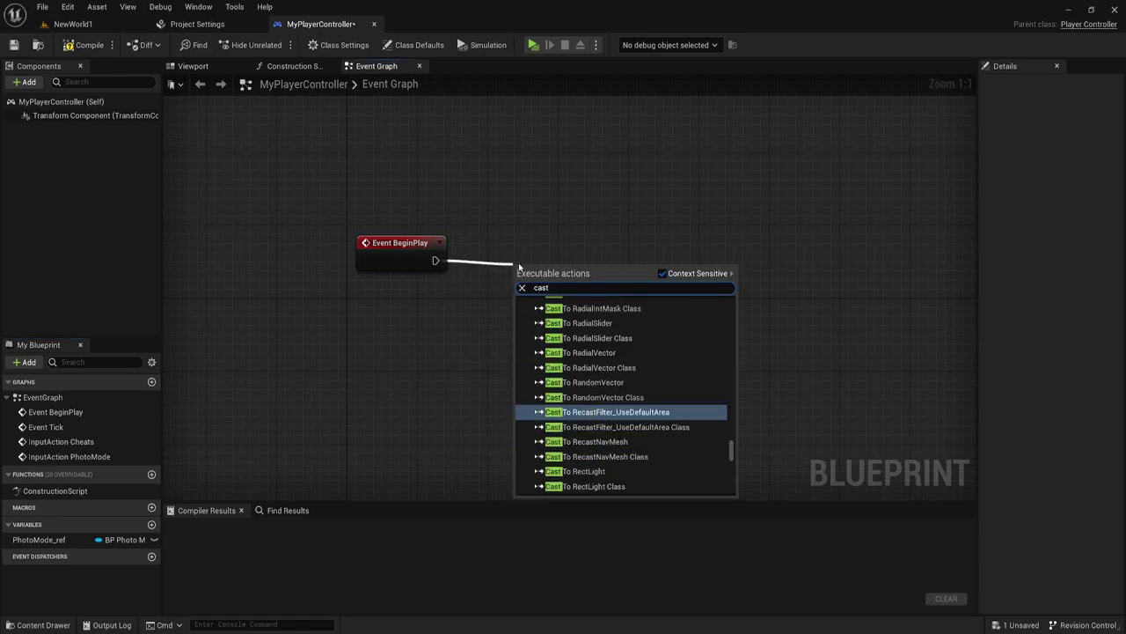
{"action": "type", "text": " to "}
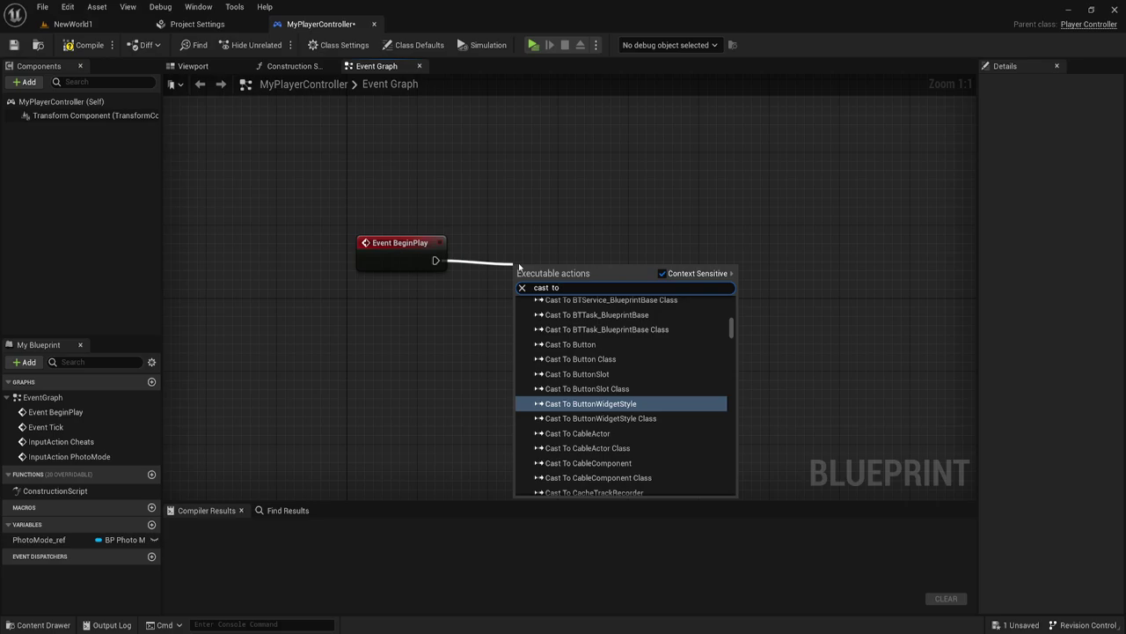
{"action": "type", "text": "bp"}
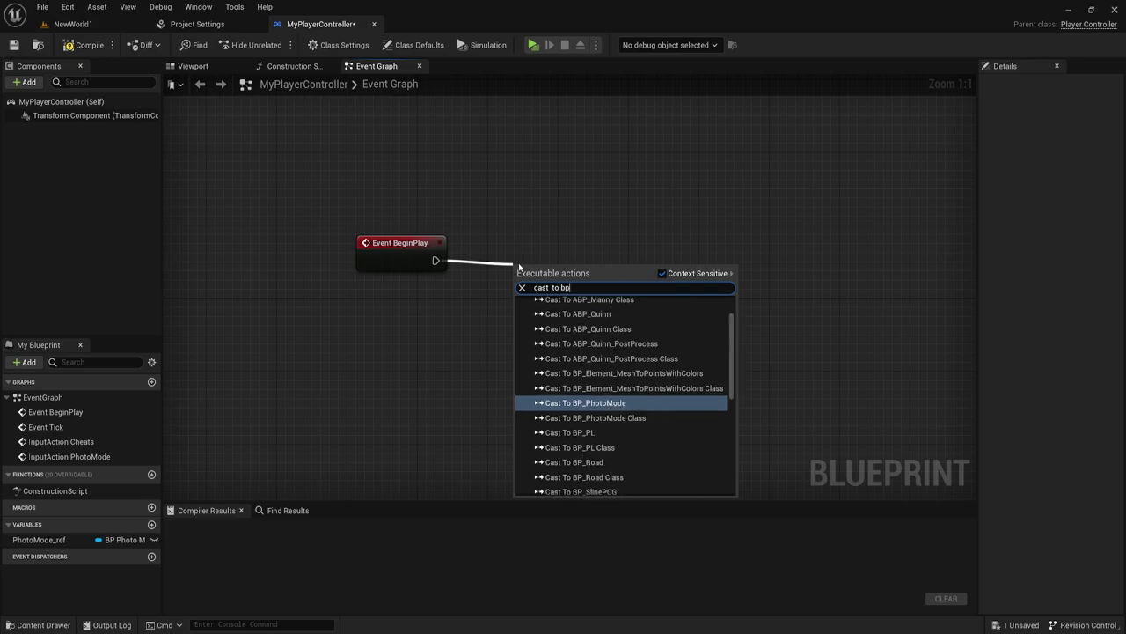
{"action": "type", "text": " th"}
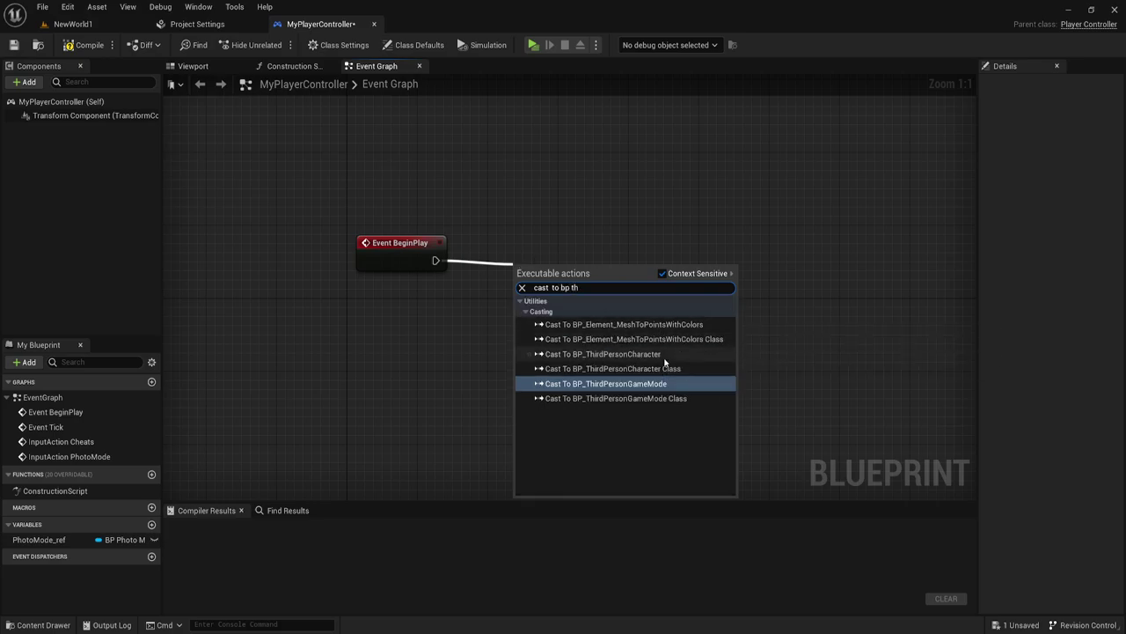
{"action": "left_click", "coordinate": [649, 356]}
{"action": "left_click_drag", "start_coordinate": [564, 300], "coordinate": [532, 275]}
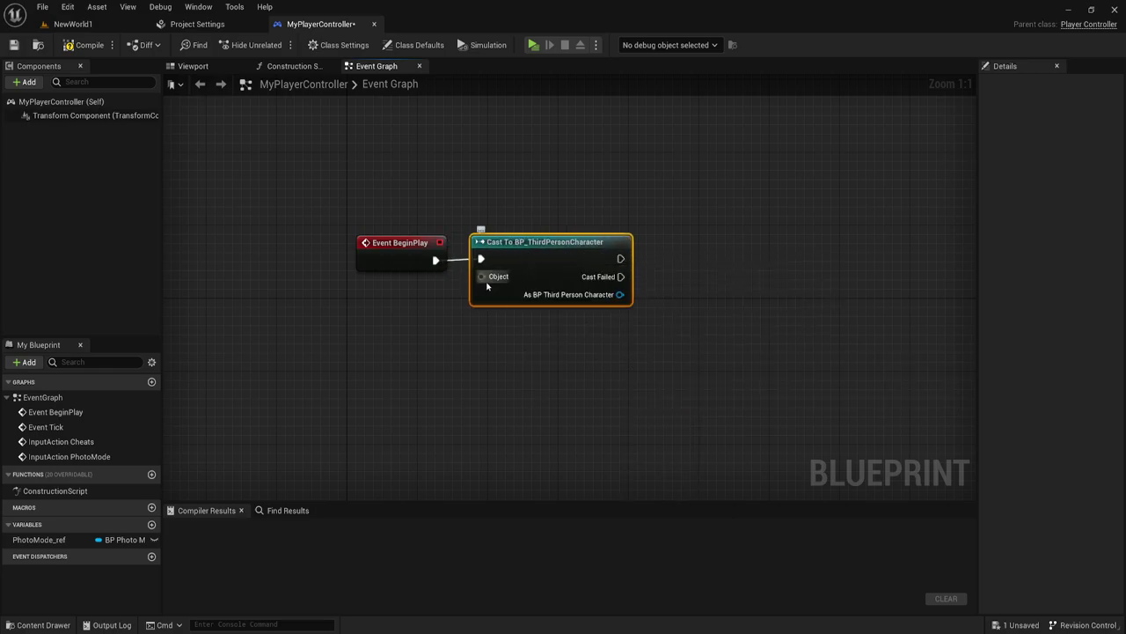
Feed Get Player Pawn into the cast's Object and promote the cast result to a variable
{"action": "left_click_drag", "start_coordinate": [492, 280], "coordinate": [421, 338]}
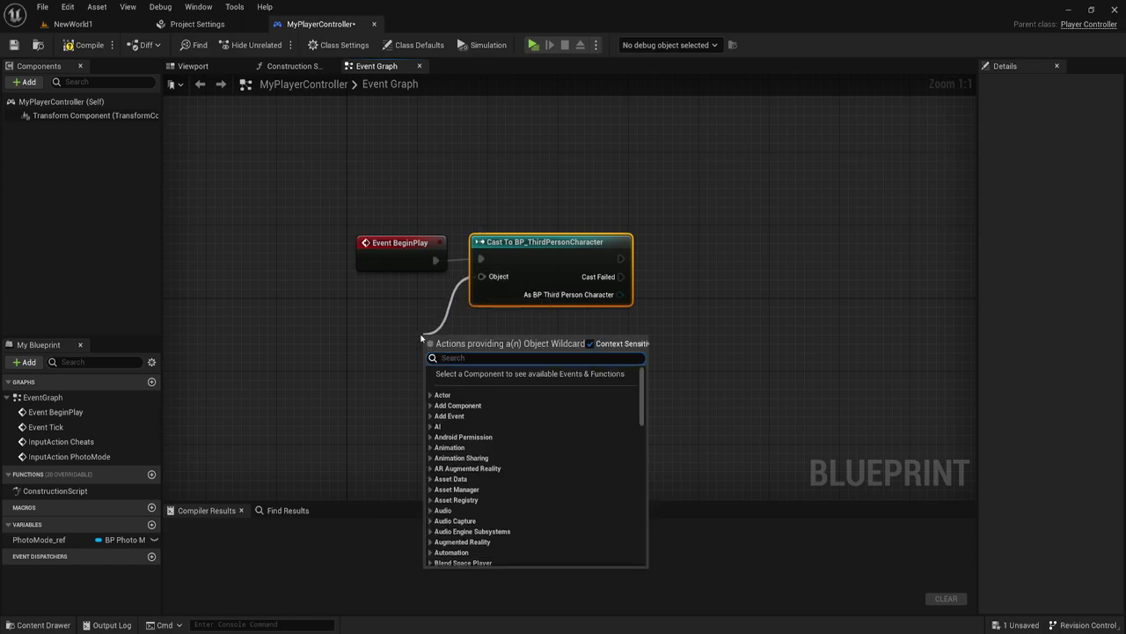
{"action": "type", "text": "get pla"}
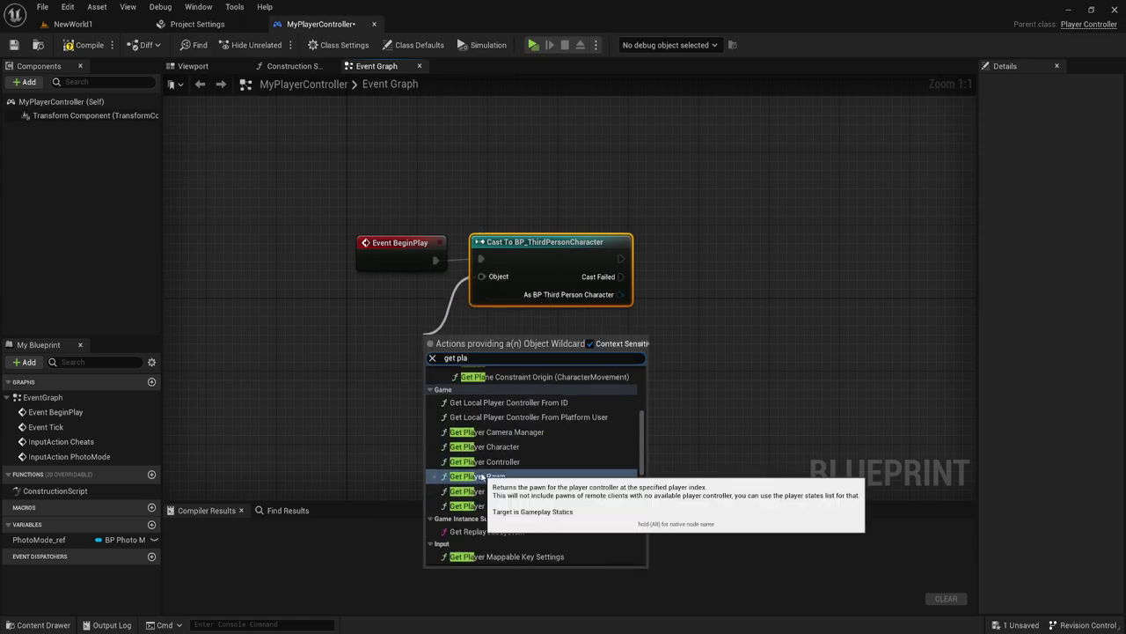
{"action": "left_click", "coordinate": [481, 476]}
{"action": "left_click_drag", "start_coordinate": [493, 341], "coordinate": [395, 304]}
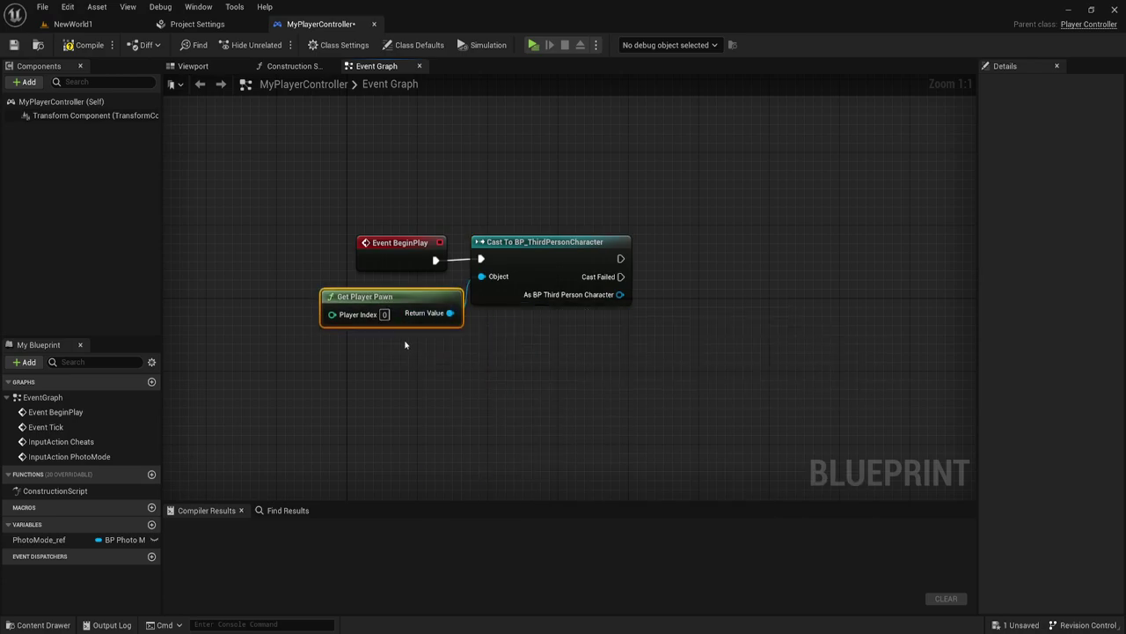
{"action": "right_click_drag", "start_coordinate": [528, 327], "coordinate": [424, 335]}
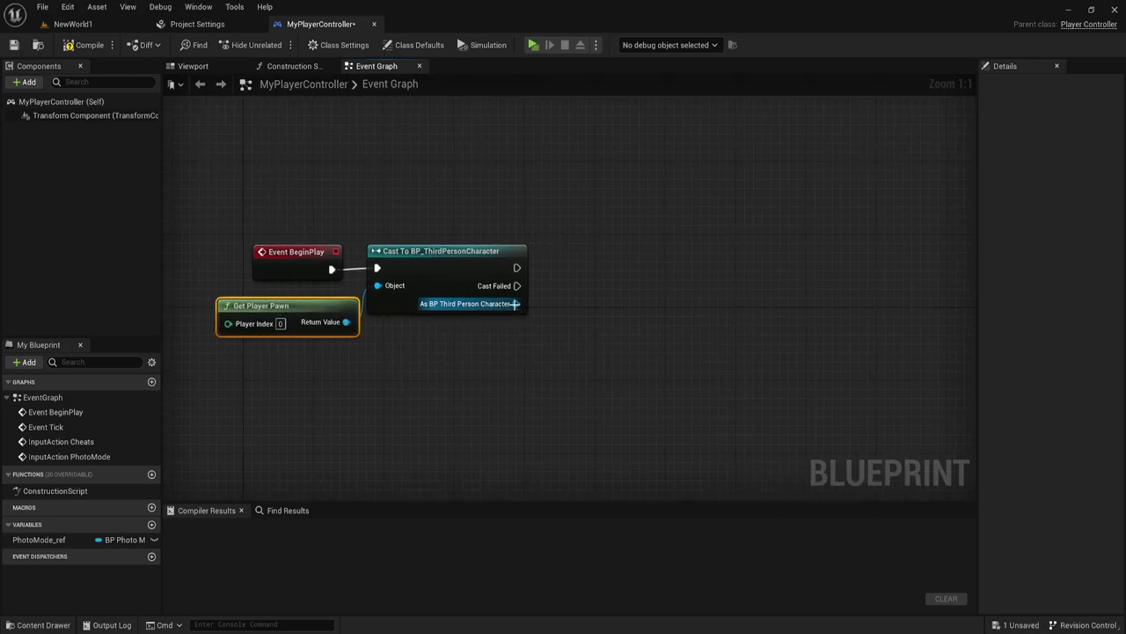
{"action": "left_click_drag", "start_coordinate": [515, 303], "coordinate": [606, 269]}
{"action": "left_click", "coordinate": [649, 348]}
Compile the blueprint and bring the PhotoMode SpawnActor BP Photo Mode node into view
{"action": "left_click", "coordinate": [84, 45]}
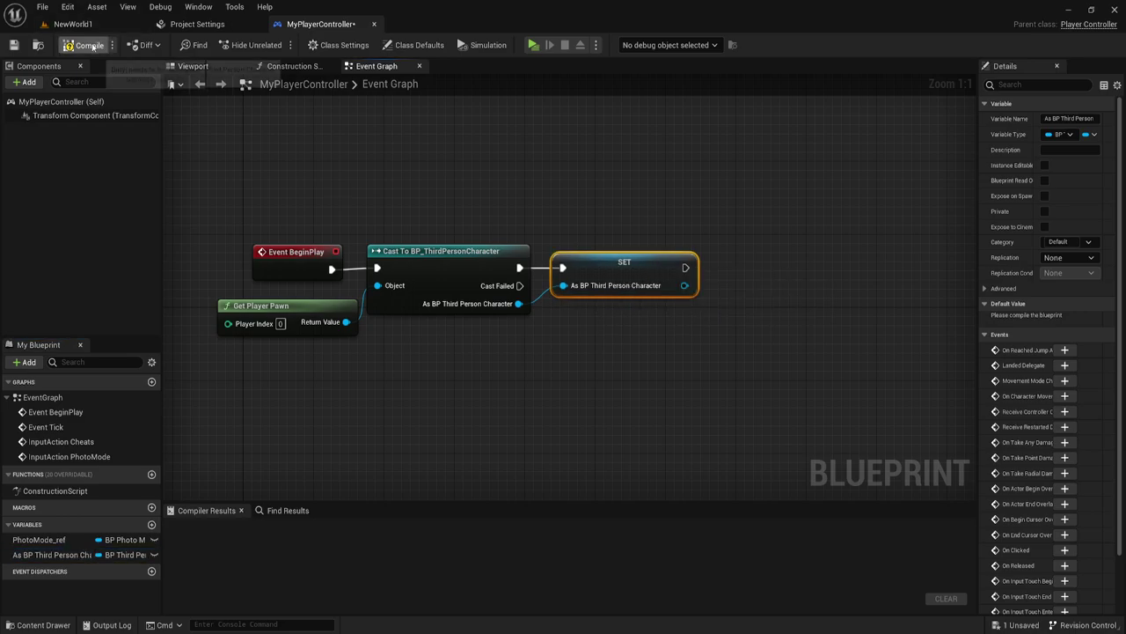
{"action": "right_click_drag", "start_coordinate": [382, 386], "coordinate": [442, 370]}
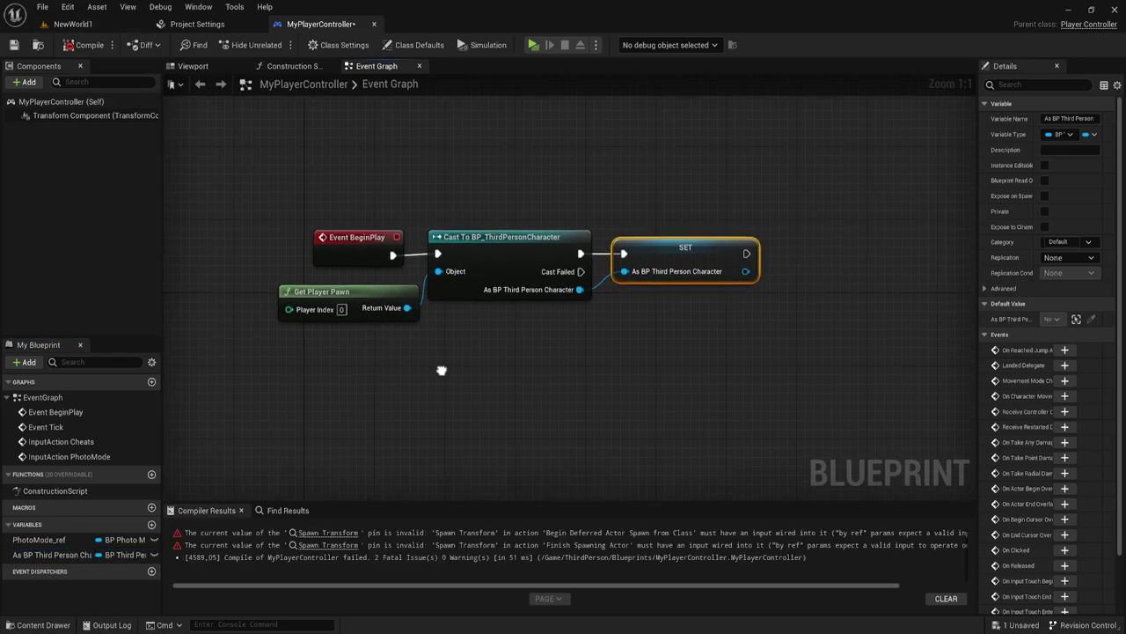
{"action": "left_click", "coordinate": [326, 368]}
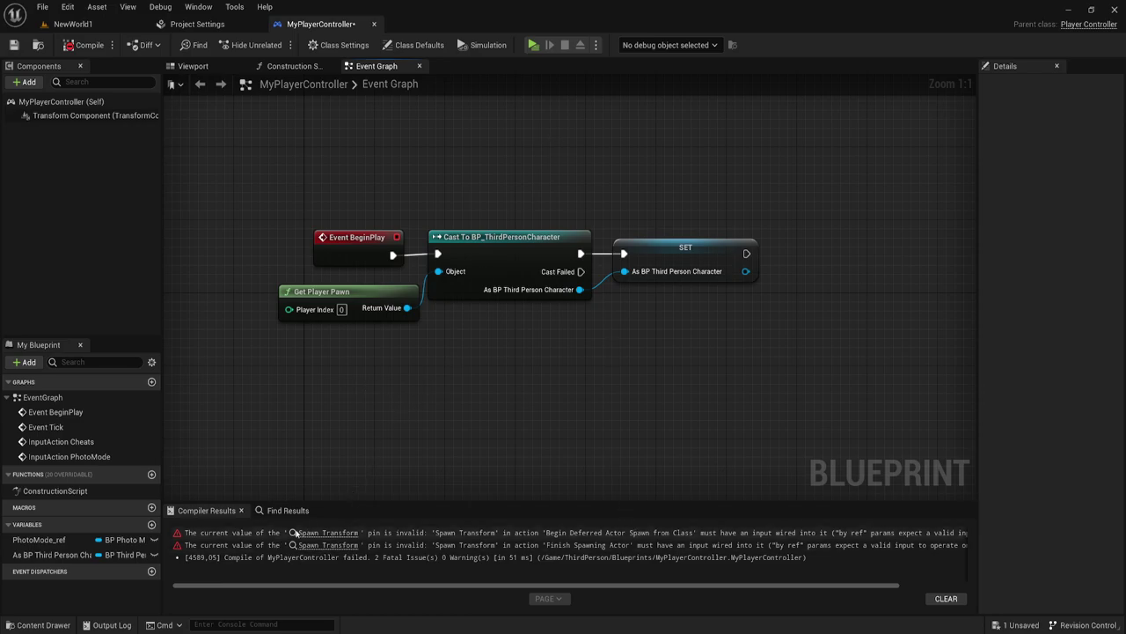
{"action": "mouse_move", "coordinate": [567, 444]}
{"action": "right_mouse_down"}
{"action": "mouse_move", "coordinate": [558, 194]}
{"action": "mouse_move", "coordinate": [599, 398]}
{"action": "right_mouse_up"}
{"action": "scroll", "coordinate": [557, 193], "scroll_direction": "down", "scroll_amount": 4}
{"action": "scroll", "coordinate": [602, 253], "scroll_direction": "up", "scroll_amount": 4}
{"action": "right_click_drag", "start_coordinate": [603, 253], "coordinate": [607, 313]}
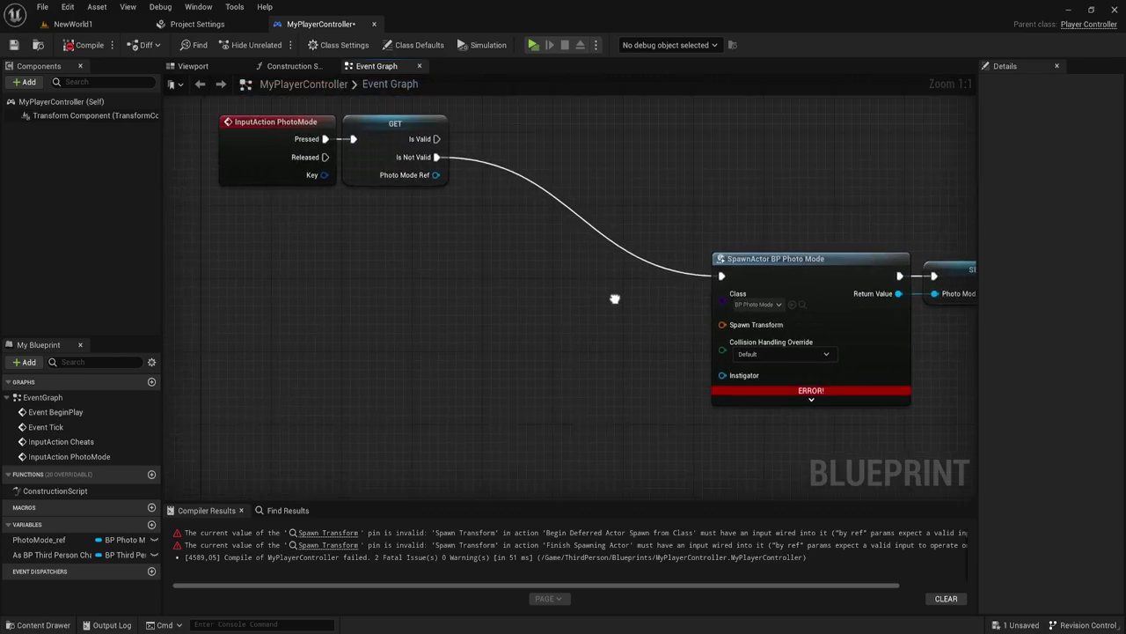
{"action": "right_click_drag", "start_coordinate": [476, 345], "coordinate": [445, 379]}
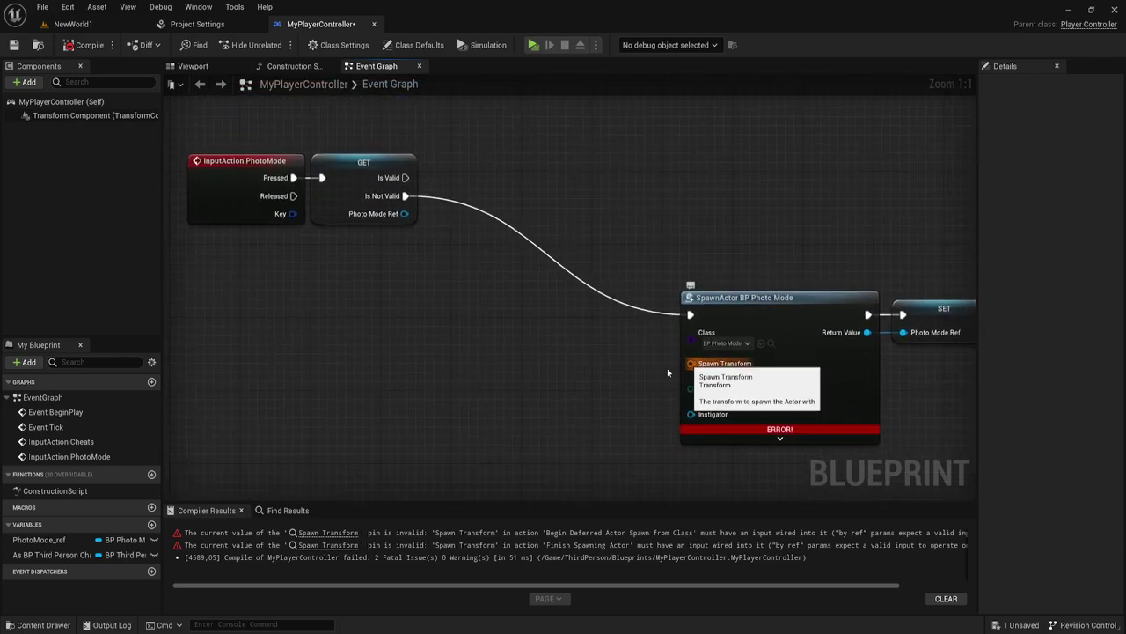
{"action": "right_click_drag", "start_coordinate": [500, 401], "coordinate": [494, 396]}
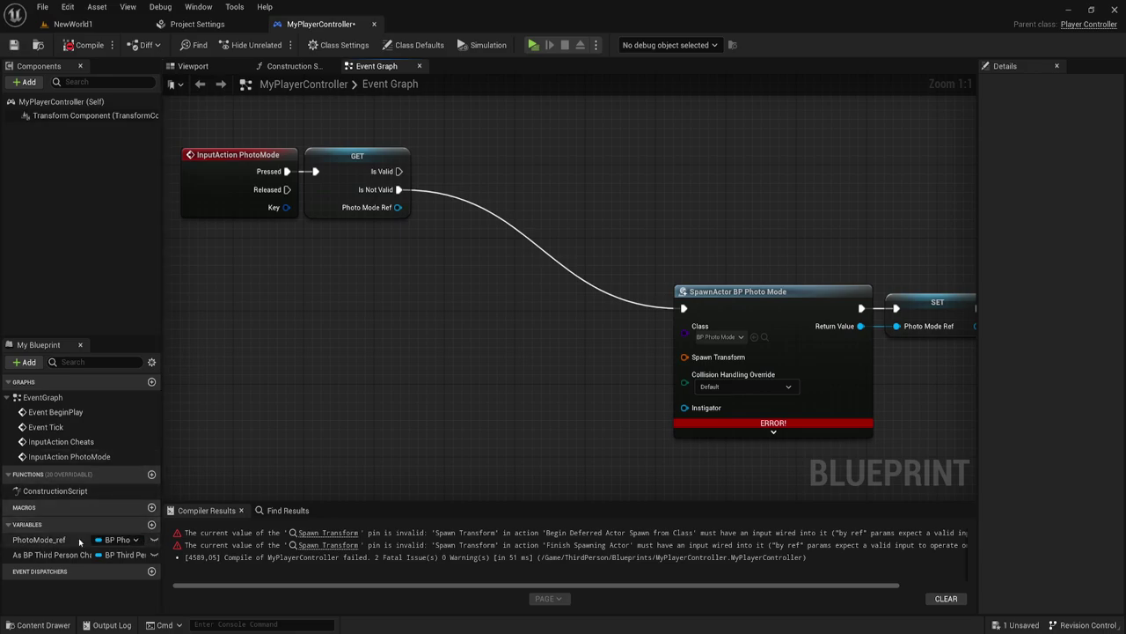
Place an As BP Third Person Character getter near the SpawnActor BP Photo Mode node
{"action": "left_click_drag", "start_coordinate": [53, 554], "coordinate": [388, 276], "text": "ctrl"}
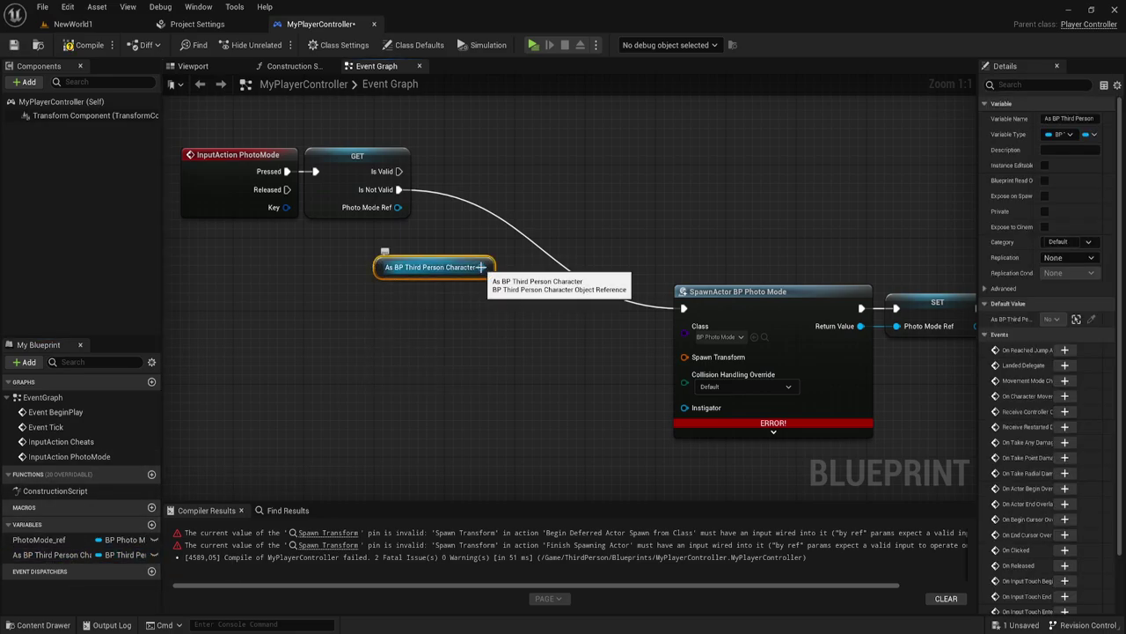
{"action": "right_click_drag", "start_coordinate": [502, 299], "coordinate": [518, 296]}
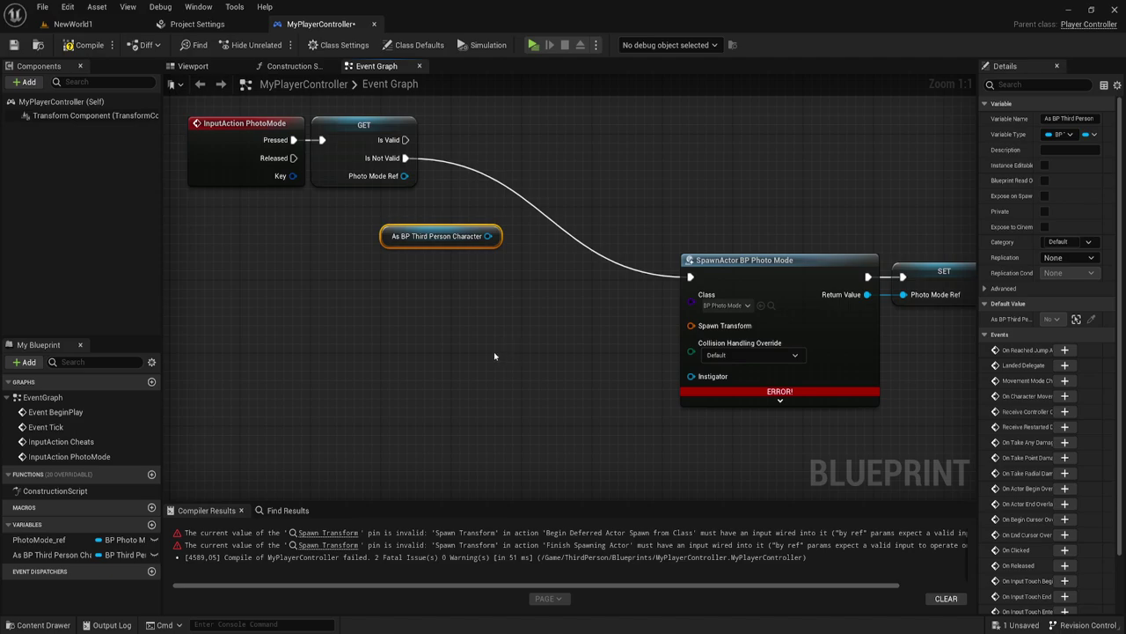
{"action": "right_click_drag", "start_coordinate": [493, 353], "coordinate": [455, 340]}
Wire Get Player Camera Manager's Get Actor Transform into SpawnActor's Spawn Transform
{"action": "right_click", "coordinate": [454, 350]}
{"action": "type", "text": "get"}
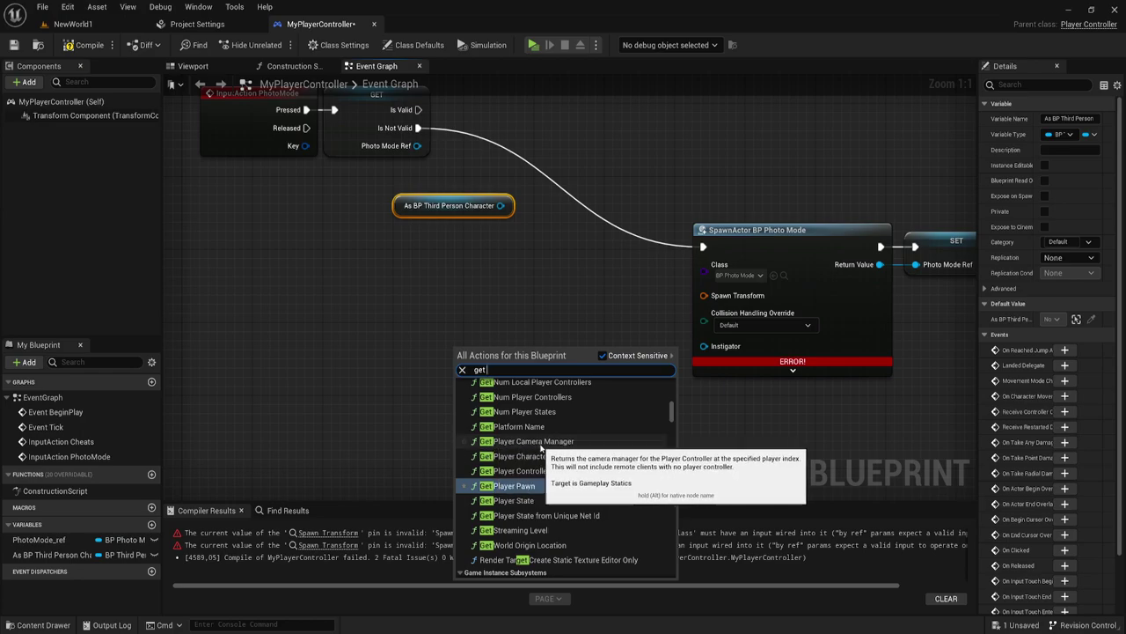
{"action": "left_click", "coordinate": [572, 443]}
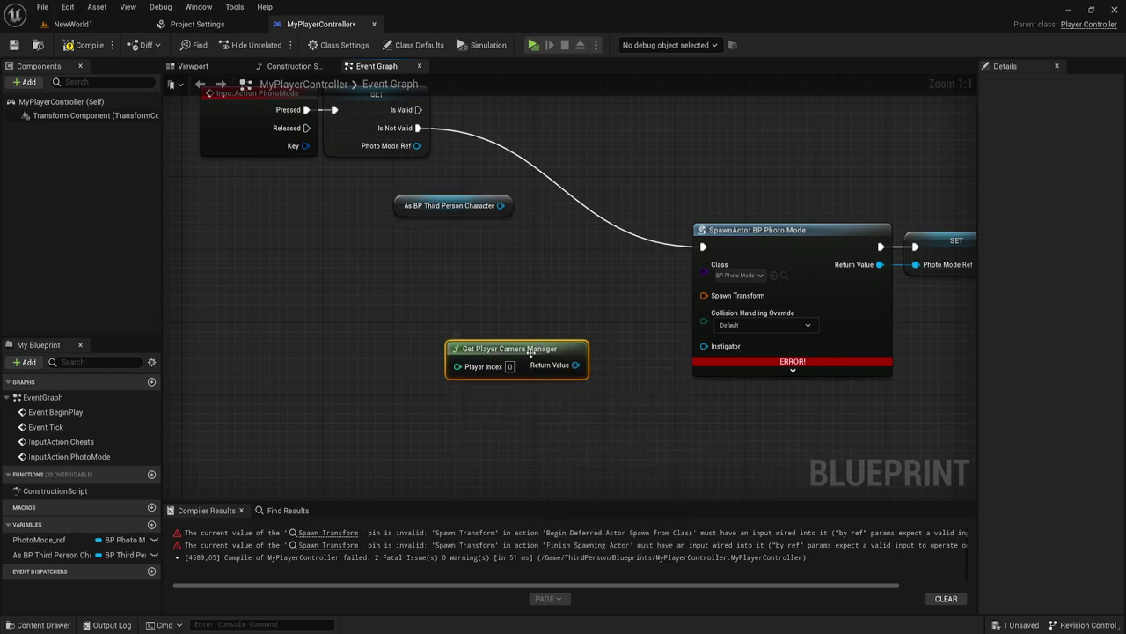
{"action": "mouse_move", "coordinate": [531, 352]}
{"action": "left_mouse_down"}
{"action": "mouse_move", "coordinate": [512, 406]}
{"action": "mouse_move", "coordinate": [443, 361]}
{"action": "left_mouse_up"}
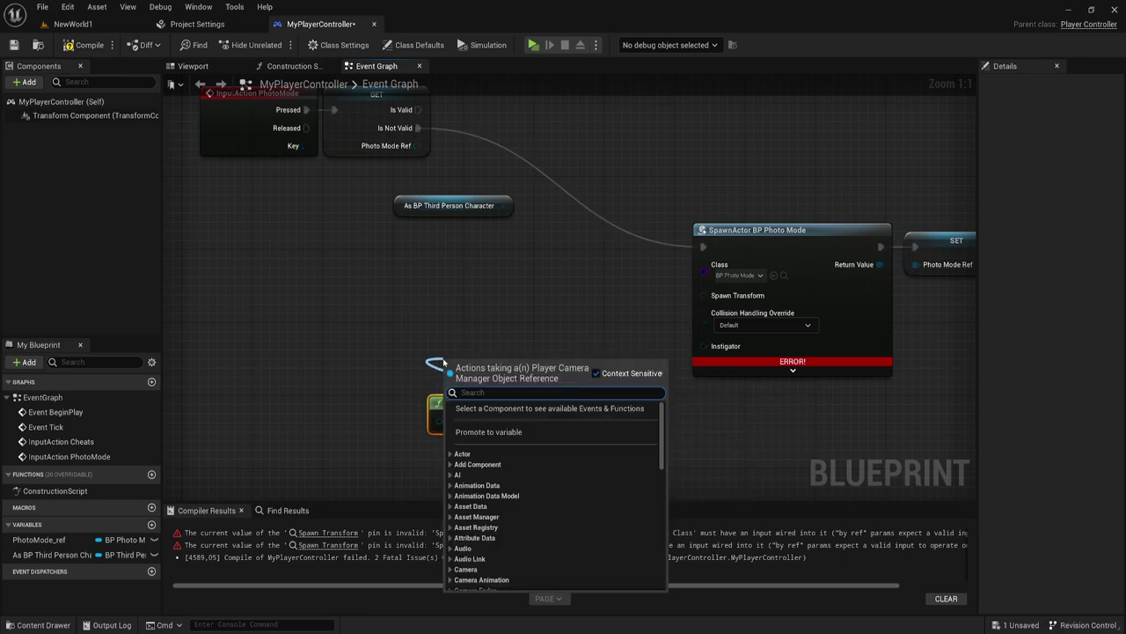
{"action": "type", "text": "get"}
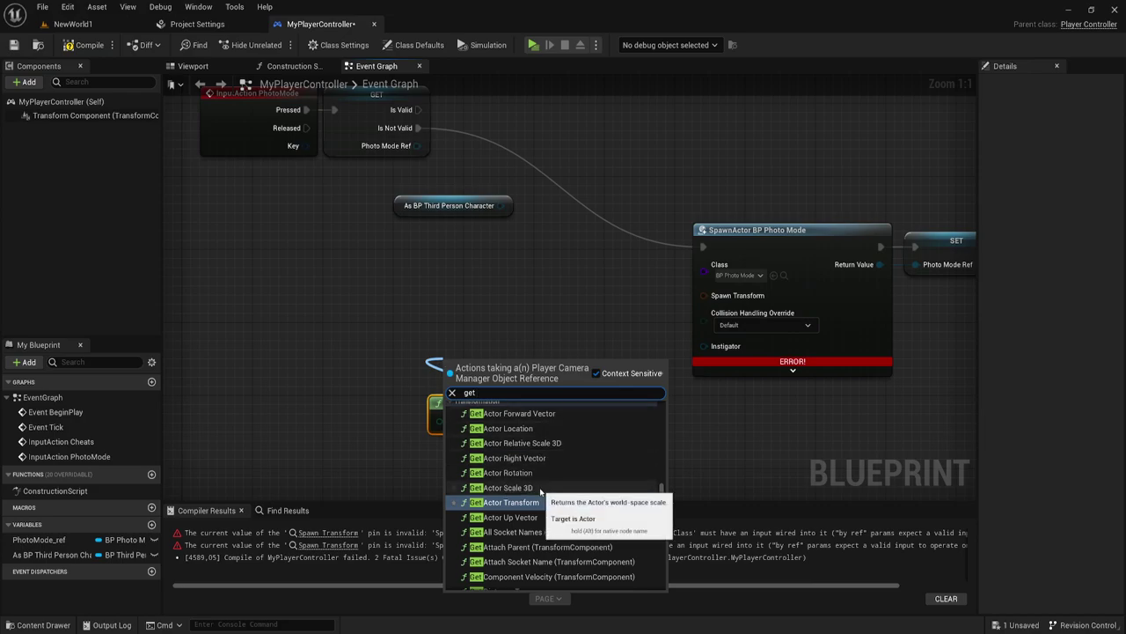
{"action": "scroll", "coordinate": [541, 492], "scroll_direction": "up", "scroll_amount": 1}
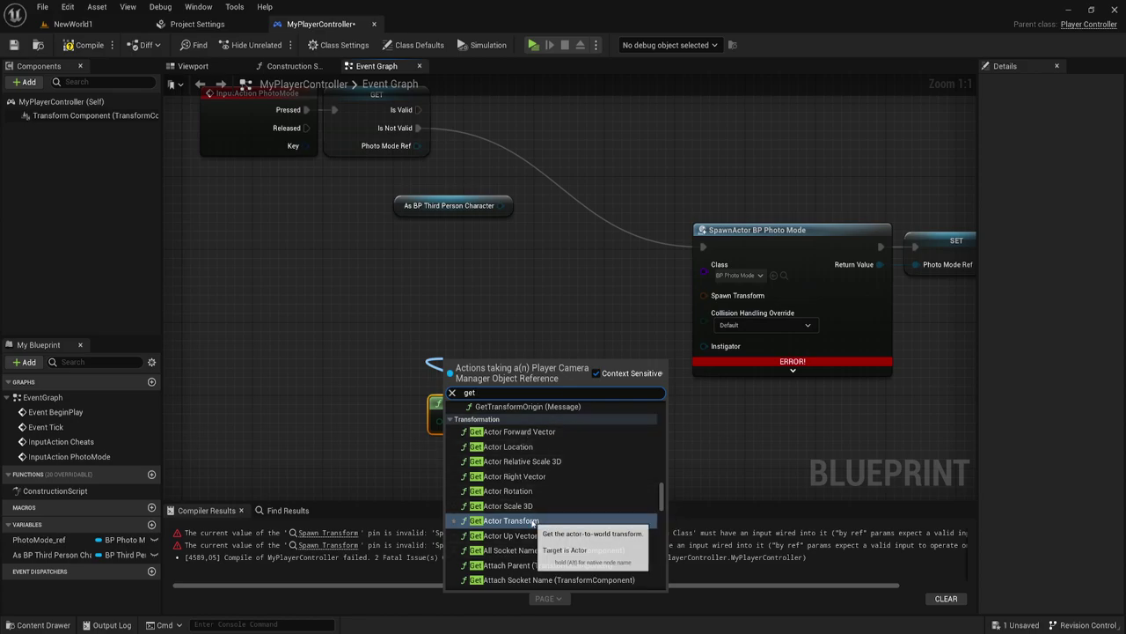
{"action": "left_click", "coordinate": [545, 520]}
{"action": "mouse_move", "coordinate": [520, 356]}
{"action": "left_mouse_down"}
{"action": "mouse_move", "coordinate": [604, 344]}
{"action": "mouse_move", "coordinate": [703, 296]}
{"action": "left_mouse_up"}
{"action": "left_click_drag", "start_coordinate": [533, 403], "coordinate": [611, 394]}
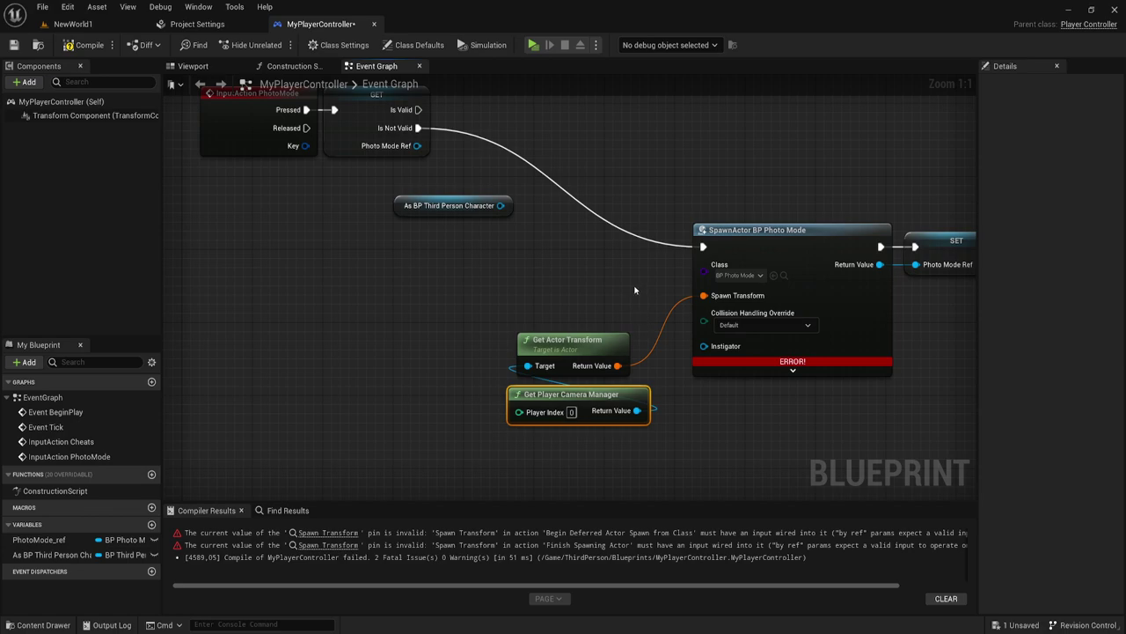
{"action": "scroll", "coordinate": [651, 326], "scroll_direction": "down", "scroll_amount": 1}
Rearrange the As BP Third Person Character node and spawn chain, then compile
{"action": "scroll", "coordinate": [674, 372], "scroll_direction": "down", "scroll_amount": 1}
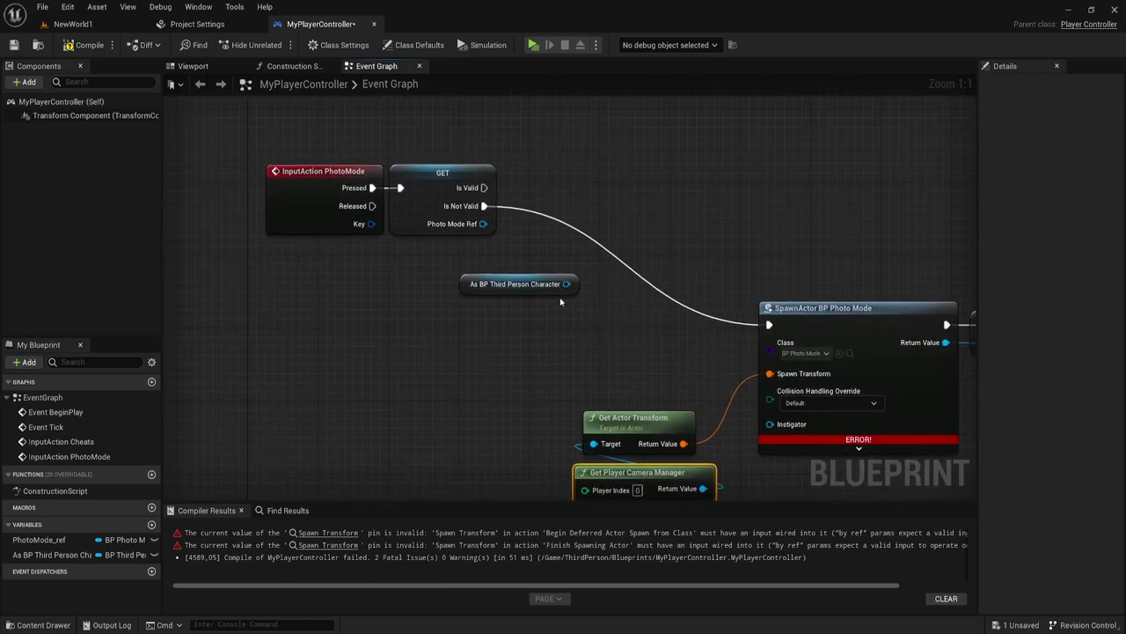
{"action": "right_click_drag", "start_coordinate": [644, 346], "coordinate": [489, 304]}
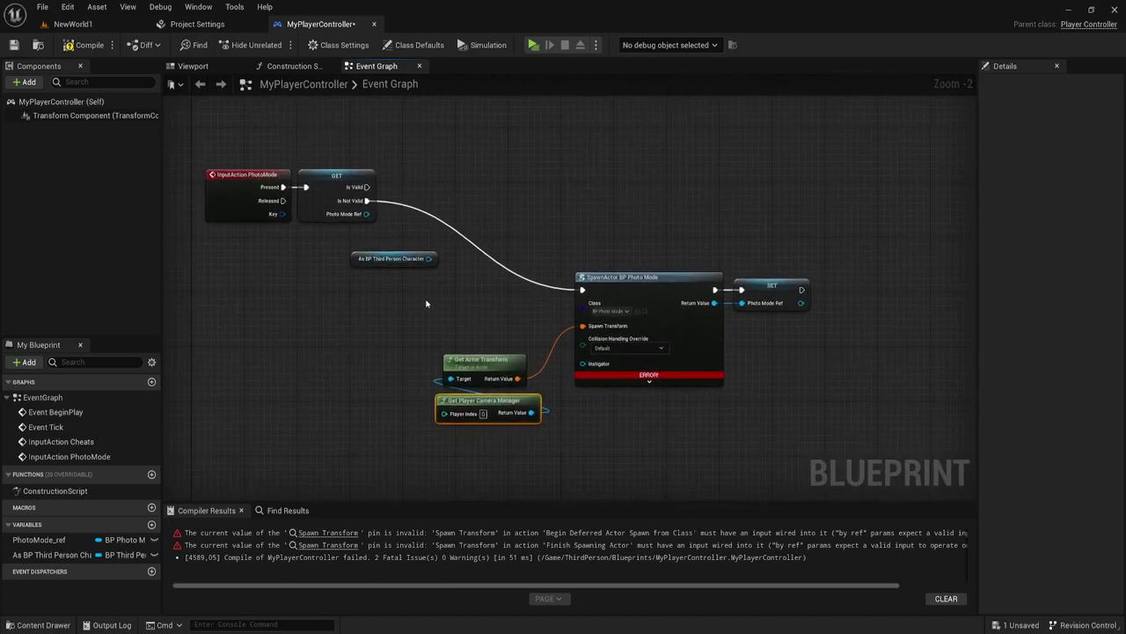
{"action": "mouse_move", "coordinate": [367, 237]}
{"action": "left_mouse_down"}
{"action": "mouse_move", "coordinate": [433, 323]}
{"action": "mouse_move", "coordinate": [430, 308]}
{"action": "left_mouse_up"}
{"action": "left_click_drag", "start_coordinate": [387, 259], "coordinate": [381, 266]}
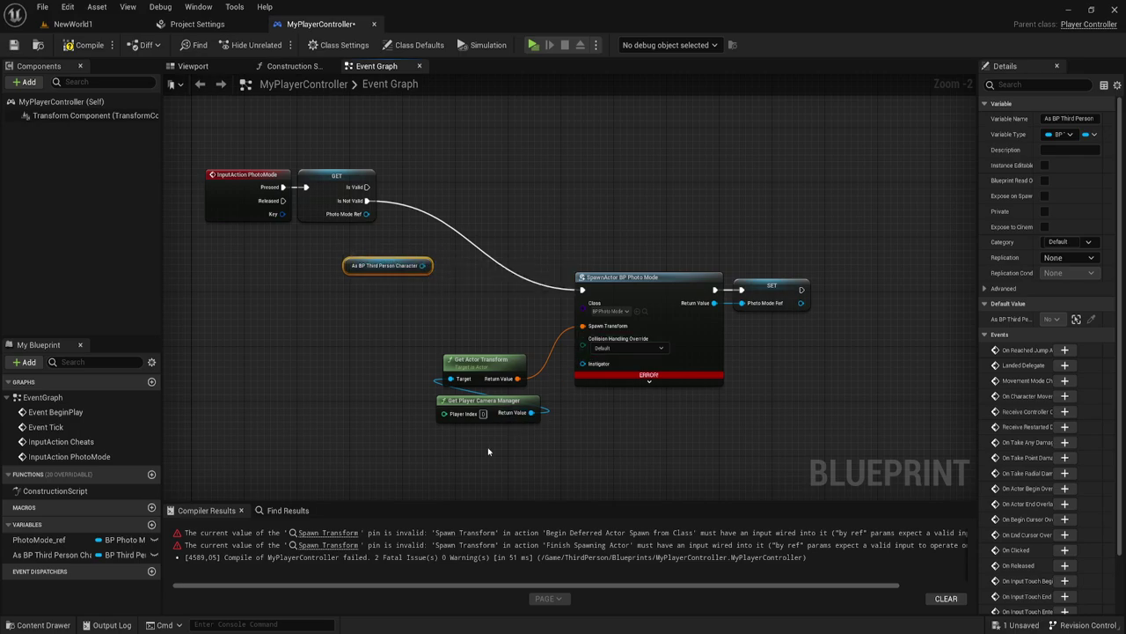
{"action": "mouse_move", "coordinate": [488, 452]}
{"action": "left_mouse_down"}
{"action": "mouse_move", "coordinate": [755, 305]}
{"action": "mouse_move", "coordinate": [733, 290]}
{"action": "left_mouse_up"}
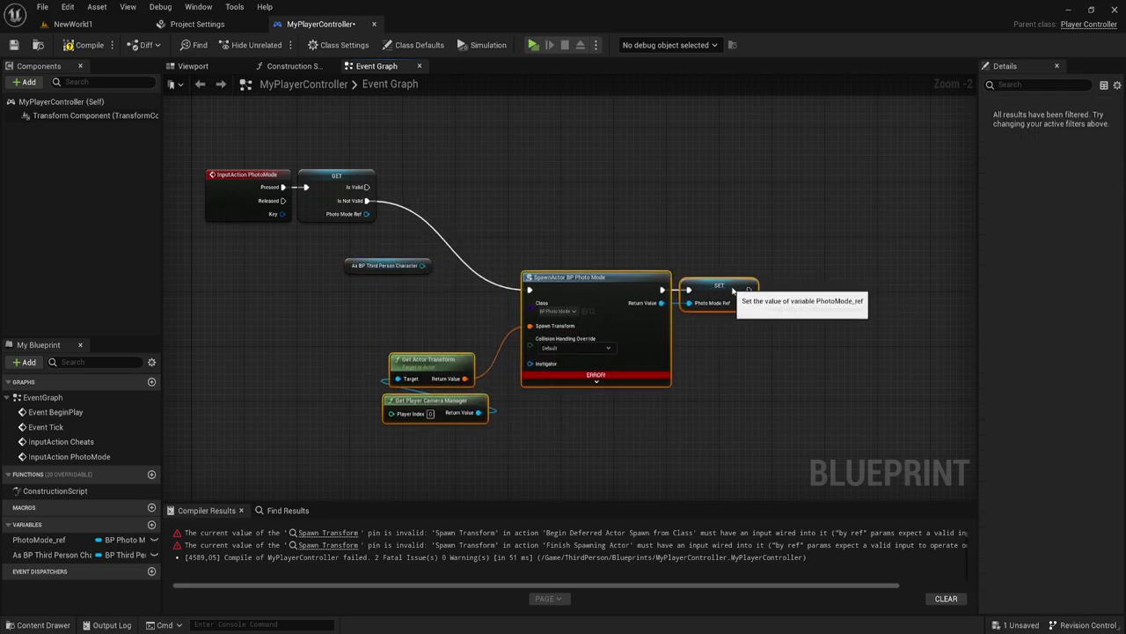
{"action": "scroll", "coordinate": [638, 382], "scroll_direction": "up", "scroll_amount": 2}
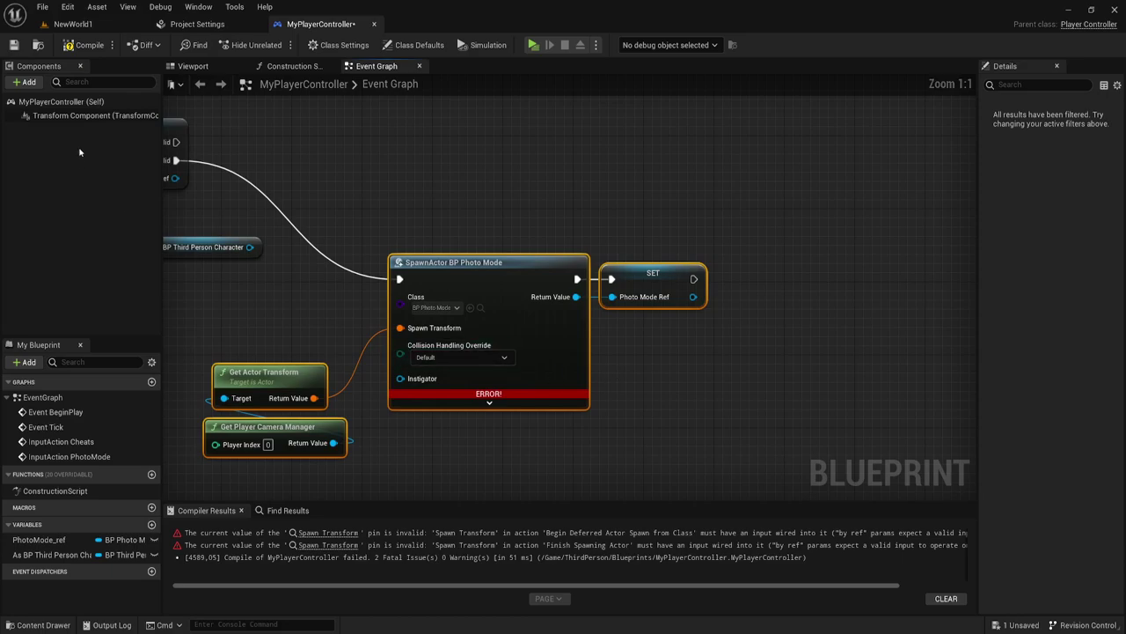
{"action": "left_click", "coordinate": [84, 44]}
Add an Un Possess node after SET Photo Mode Ref
{"action": "right_click_drag", "start_coordinate": [675, 325], "coordinate": [612, 333]}
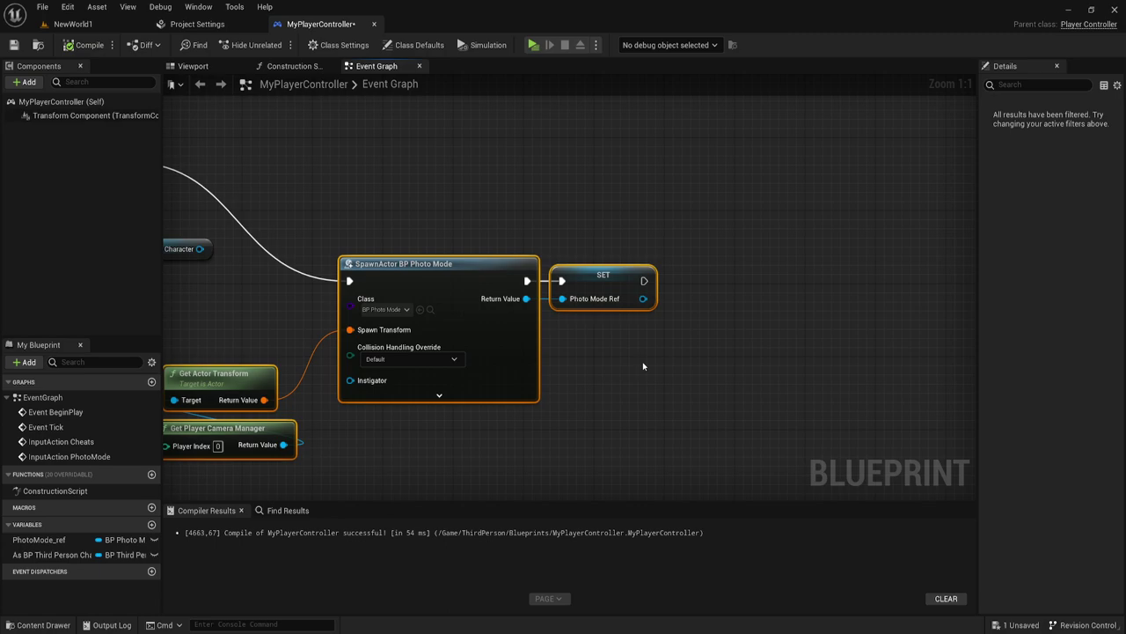
{"action": "right_click_drag", "start_coordinate": [652, 356], "coordinate": [595, 352]}
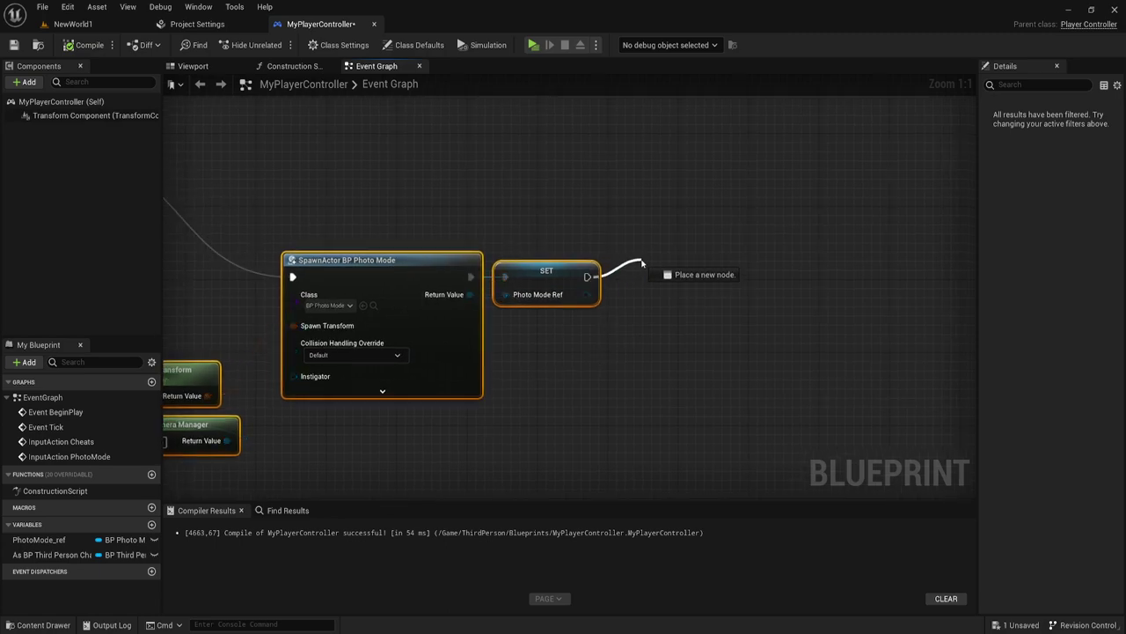
{"action": "left_click_drag", "start_coordinate": [588, 277], "coordinate": [642, 262]}
{"action": "type", "text": "un"}
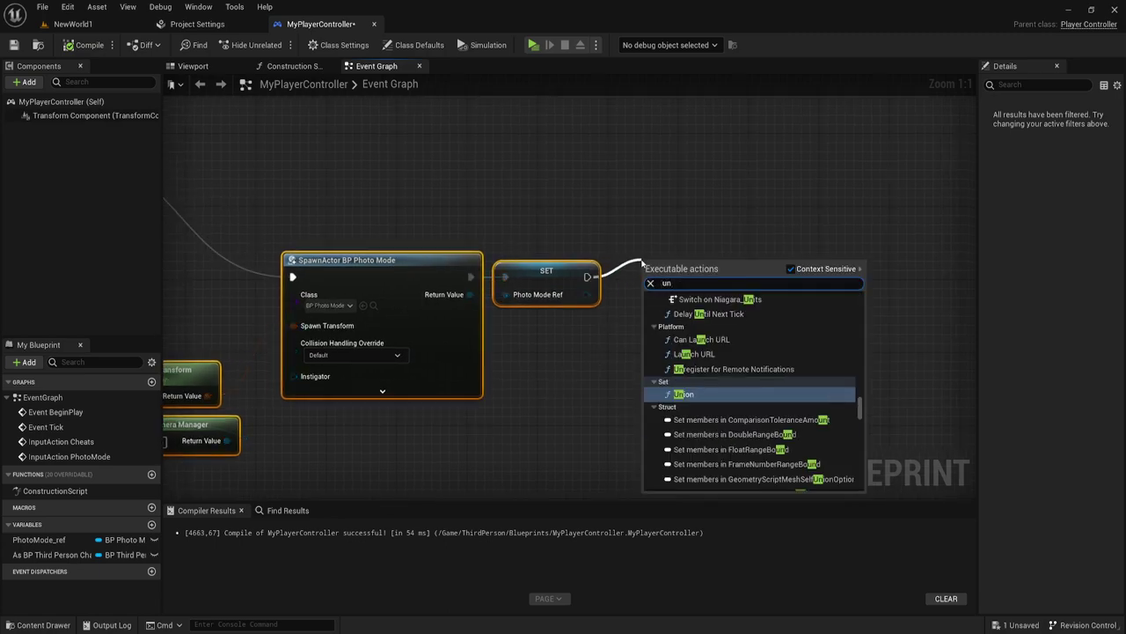
{"action": "type", "text": "po"}
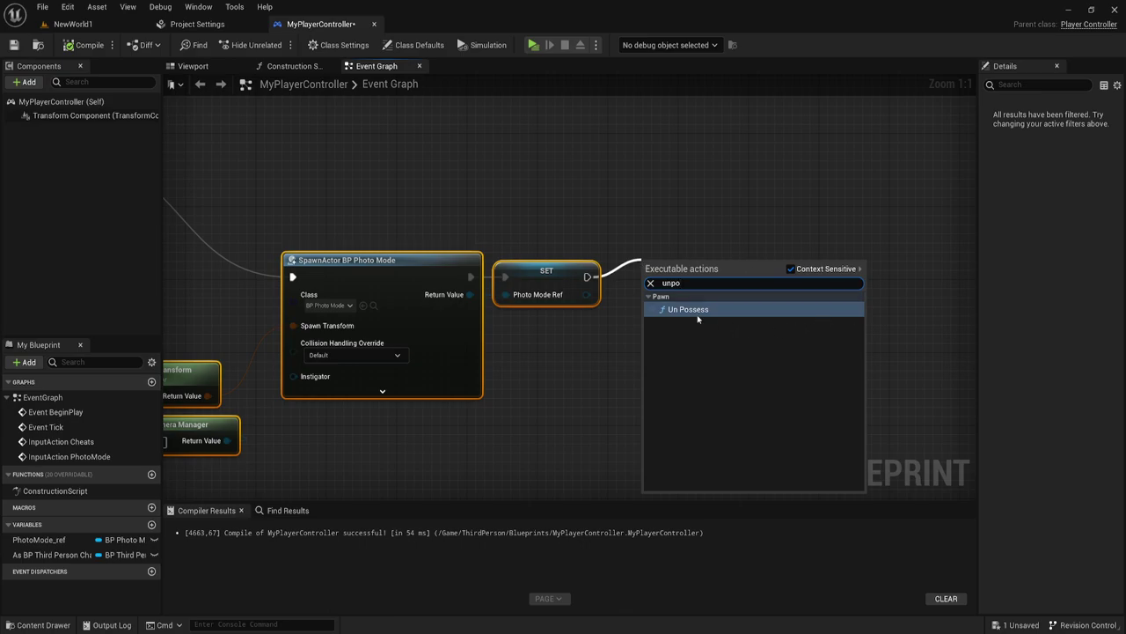
{"action": "left_click", "coordinate": [688, 309]}
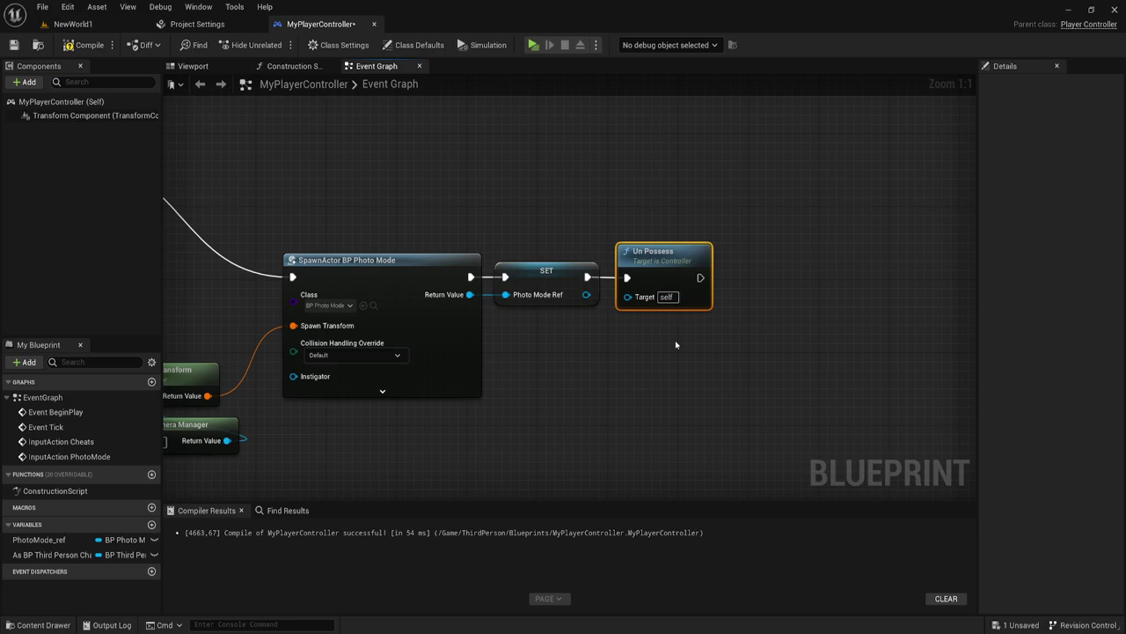
Add a Possess node after Un Possess with Photo Mode Ref as its In Pawn
{"action": "right_click_drag", "start_coordinate": [705, 358], "coordinate": [585, 355]}
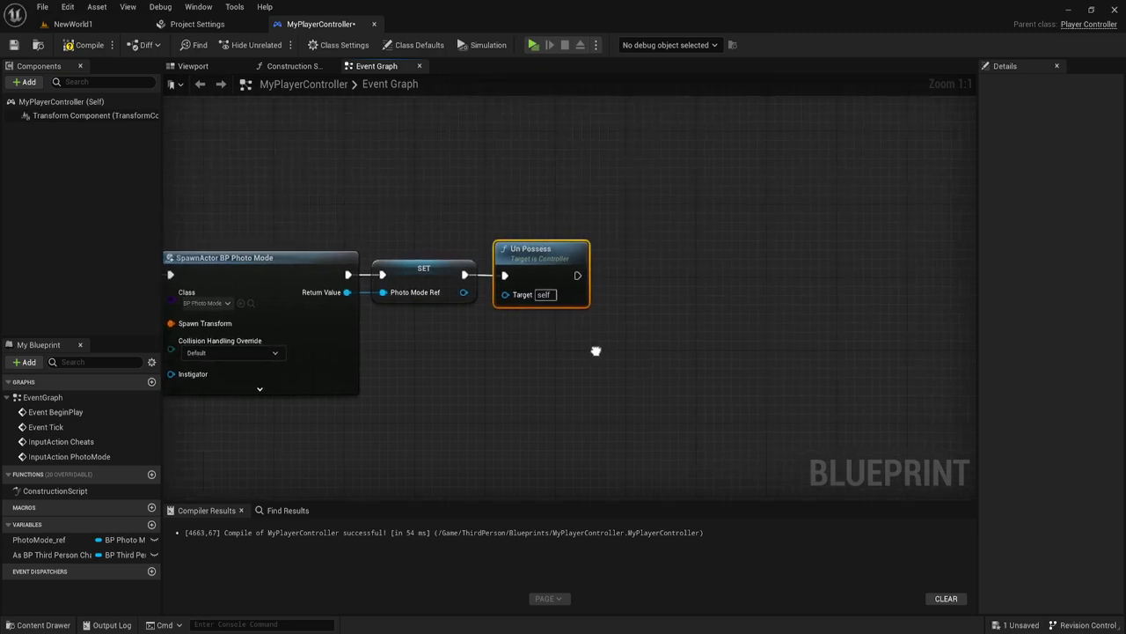
{"action": "left_click_drag", "start_coordinate": [574, 275], "coordinate": [646, 279]}
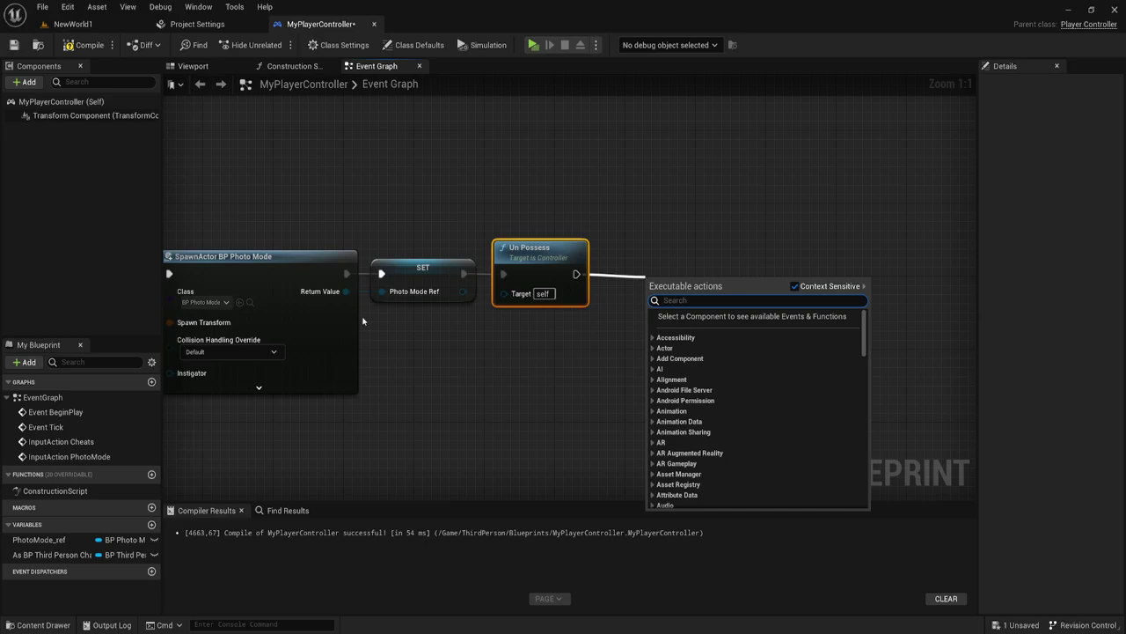
{"action": "left_click", "coordinate": [410, 298]}
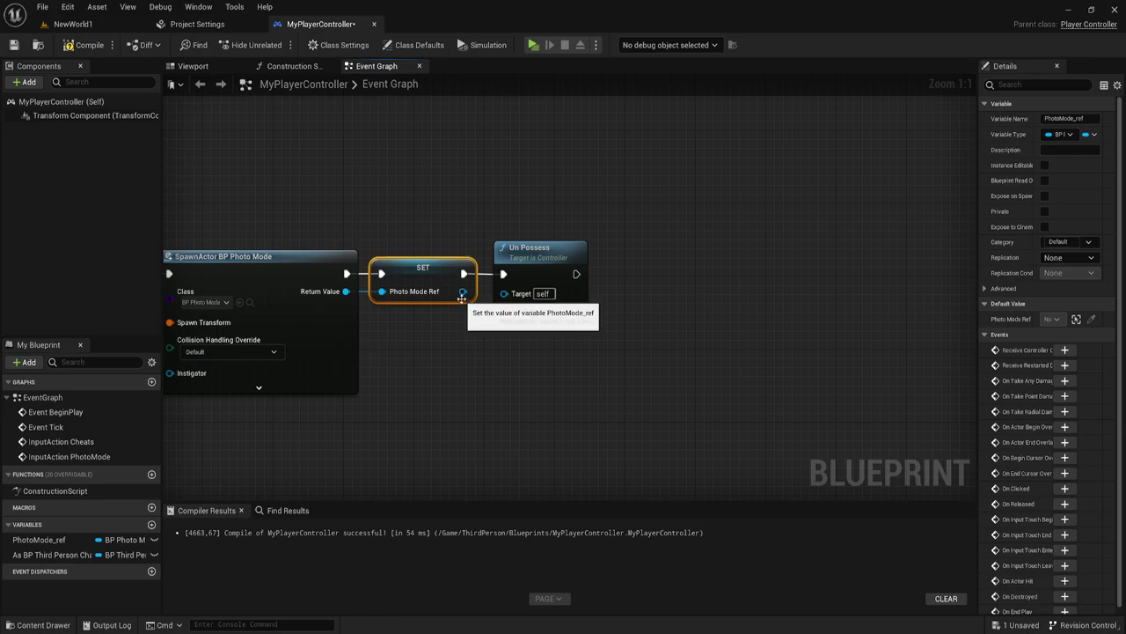
{"action": "left_click_drag", "start_coordinate": [463, 291], "coordinate": [520, 349]}
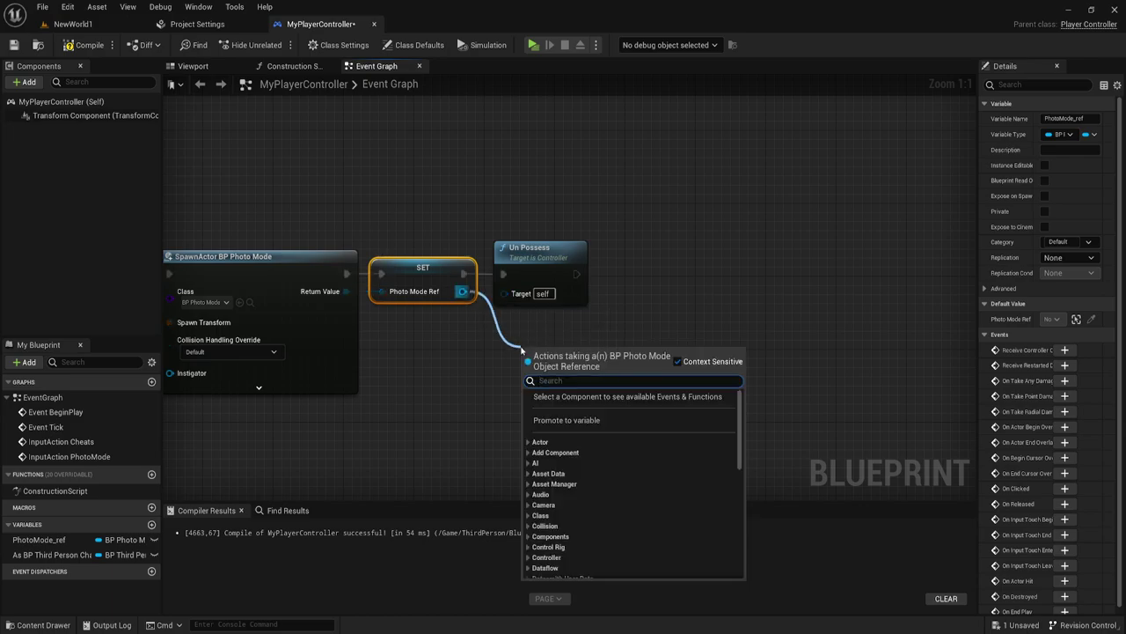
{"action": "type", "text": "poss"}
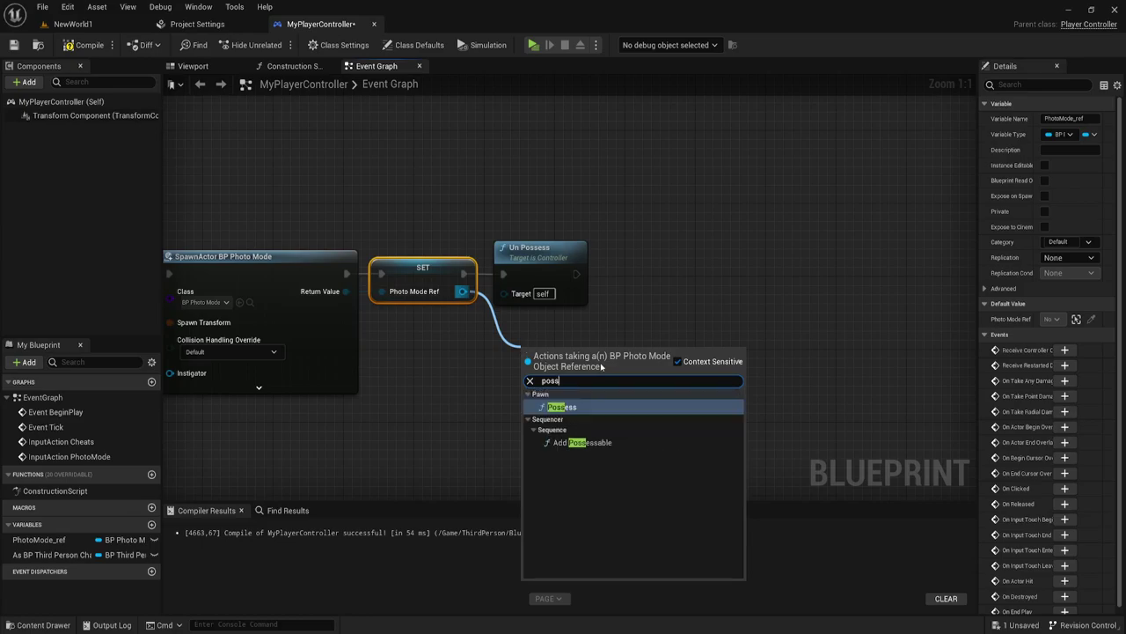
{"action": "key", "text": "Return"}
{"action": "left_click_drag", "start_coordinate": [591, 340], "coordinate": [688, 285]}
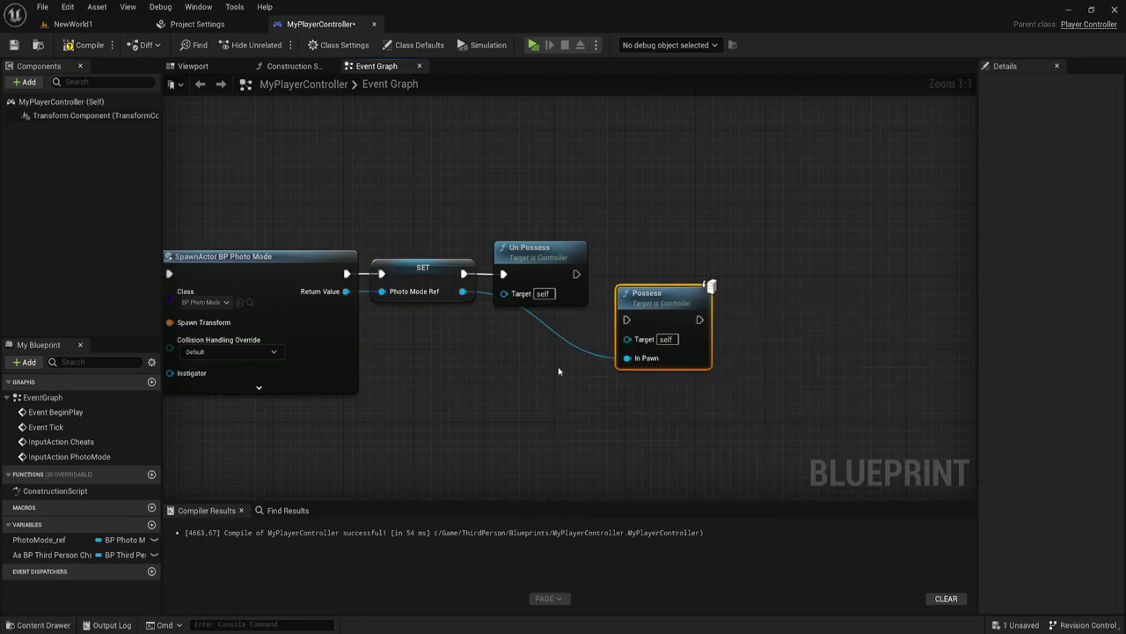
{"action": "mouse_move", "coordinate": [39, 539]}
{"action": "left_mouse_down", "text": "ctrl"}
{"action": "mouse_move", "coordinate": [466, 352]}
{"action": "mouse_move", "coordinate": [627, 358]}
{"action": "left_mouse_up", "text": "ctrl"}
{"action": "left_click_drag", "start_coordinate": [657, 317], "coordinate": [637, 270]}
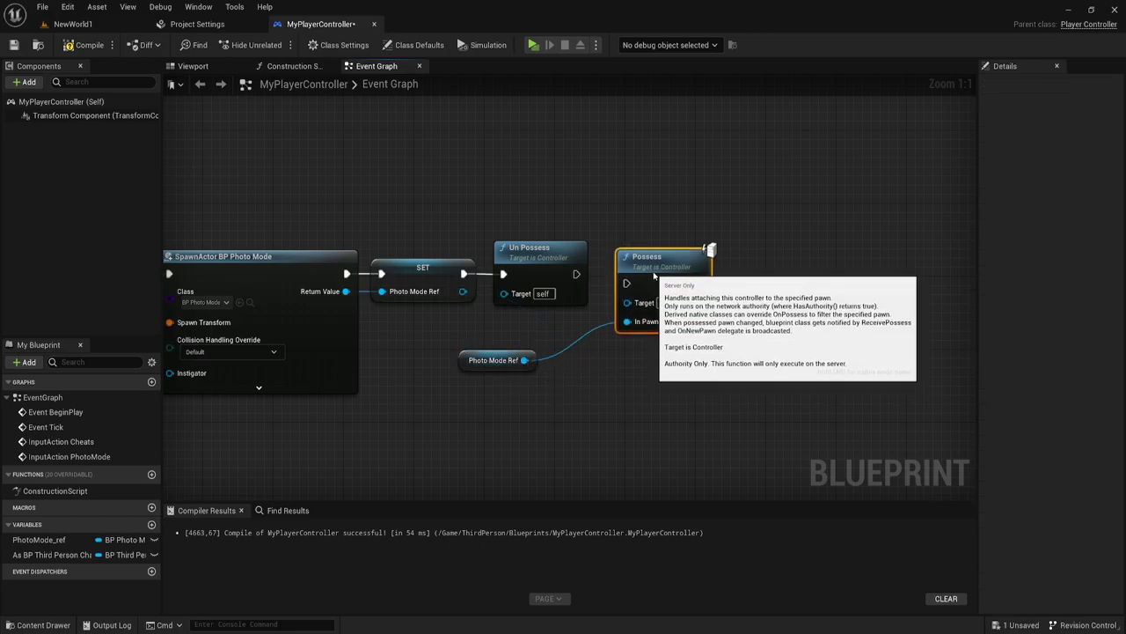
Copy the Un Possess and Possess nodes and paste a duplicate pair
{"action": "left_click", "coordinate": [564, 427]}
{"action": "mouse_move", "coordinate": [565, 428]}
{"action": "right_mouse_down"}
{"action": "mouse_move", "coordinate": [651, 397]}
{"action": "mouse_move", "coordinate": [474, 330]}
{"action": "right_mouse_up"}
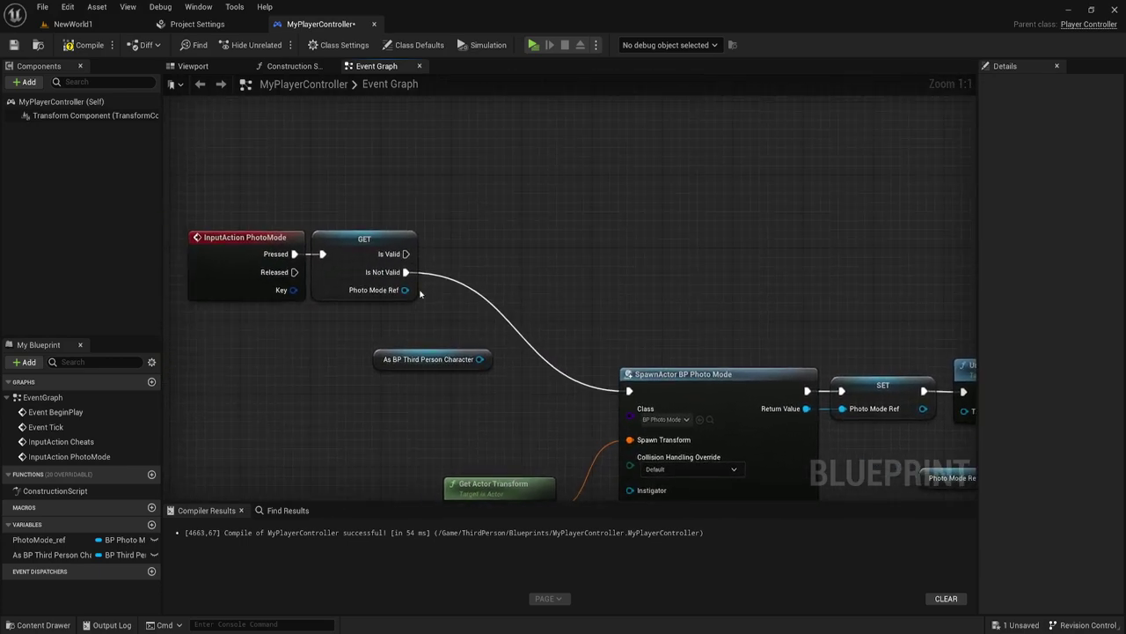
{"action": "left_click", "coordinate": [412, 280]}
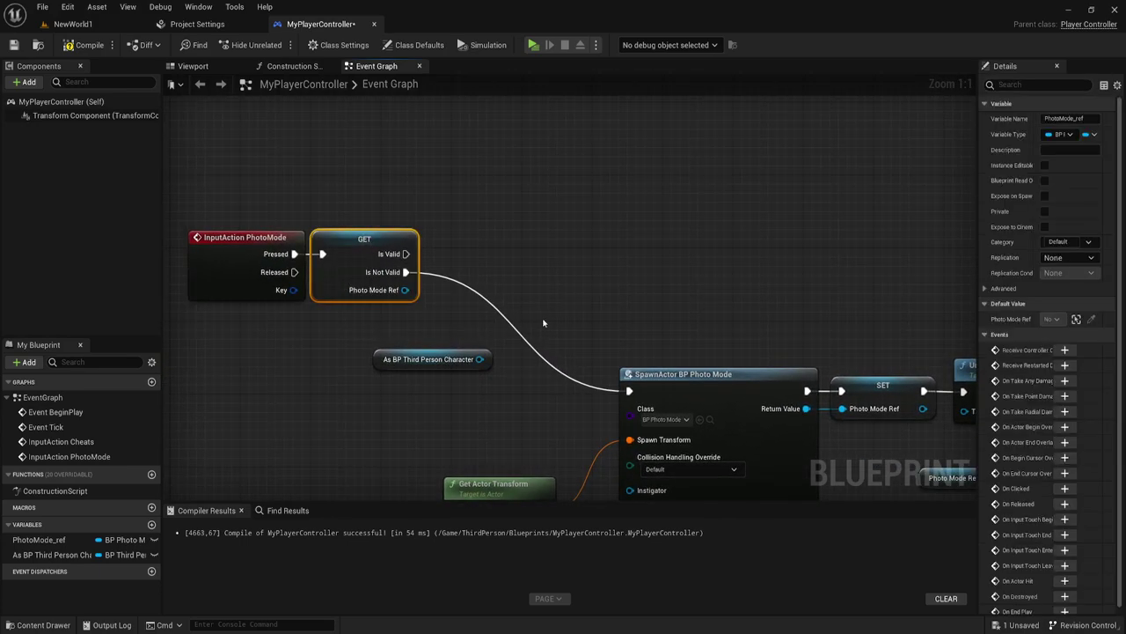
{"action": "right_click_drag", "start_coordinate": [543, 323], "coordinate": [451, 353]}
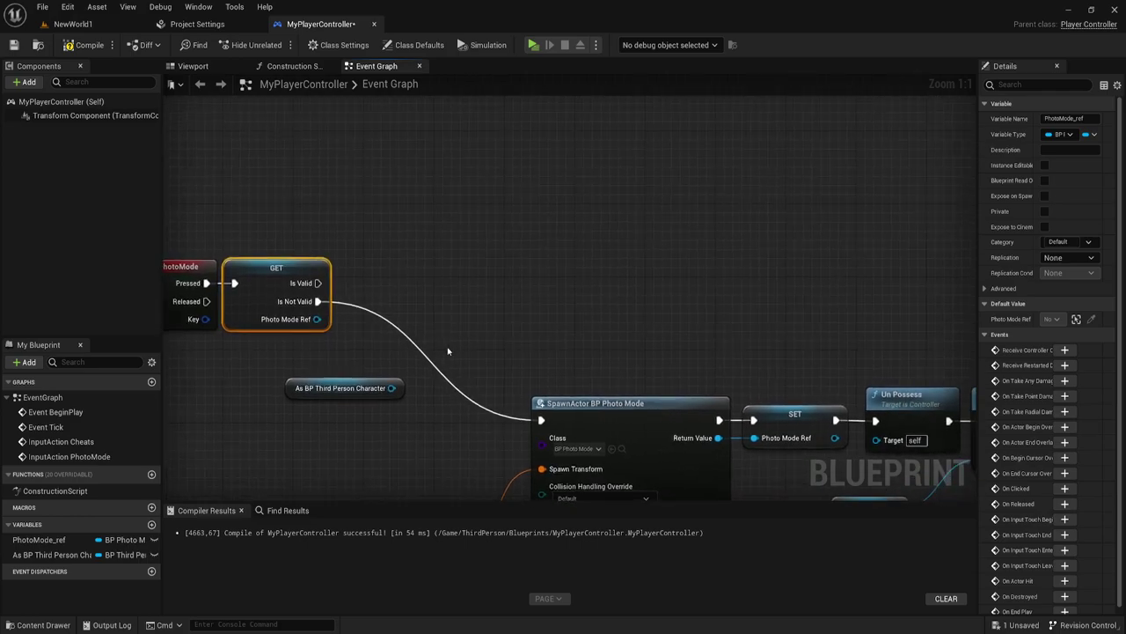
{"action": "right_click_drag", "start_coordinate": [871, 286], "coordinate": [665, 243]}
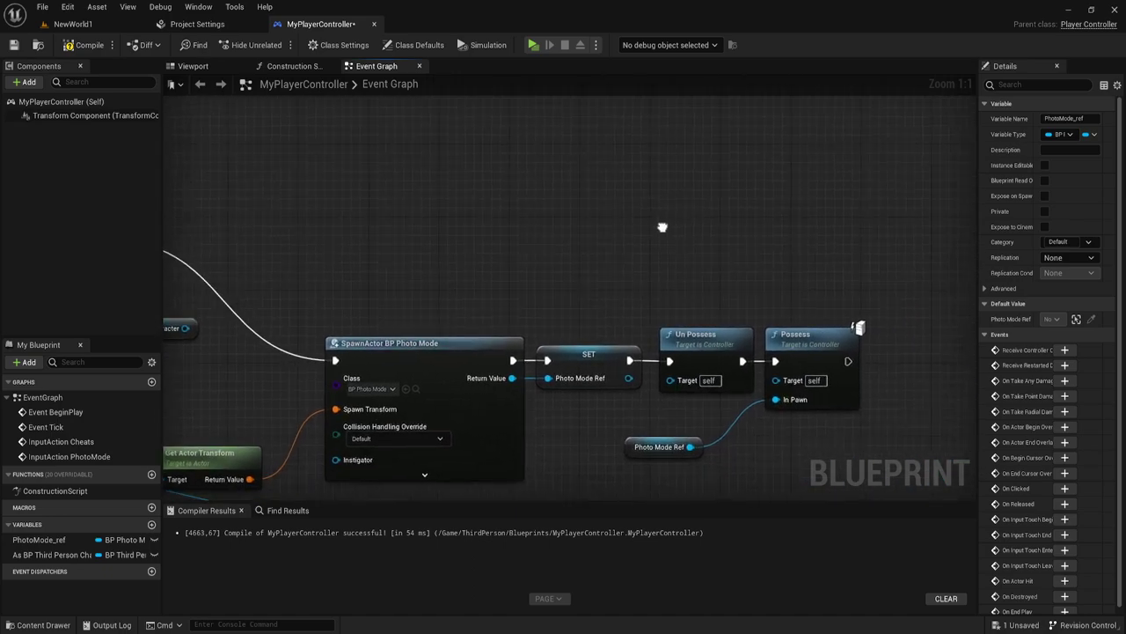
{"action": "left_click_drag", "start_coordinate": [671, 253], "coordinate": [809, 407]}
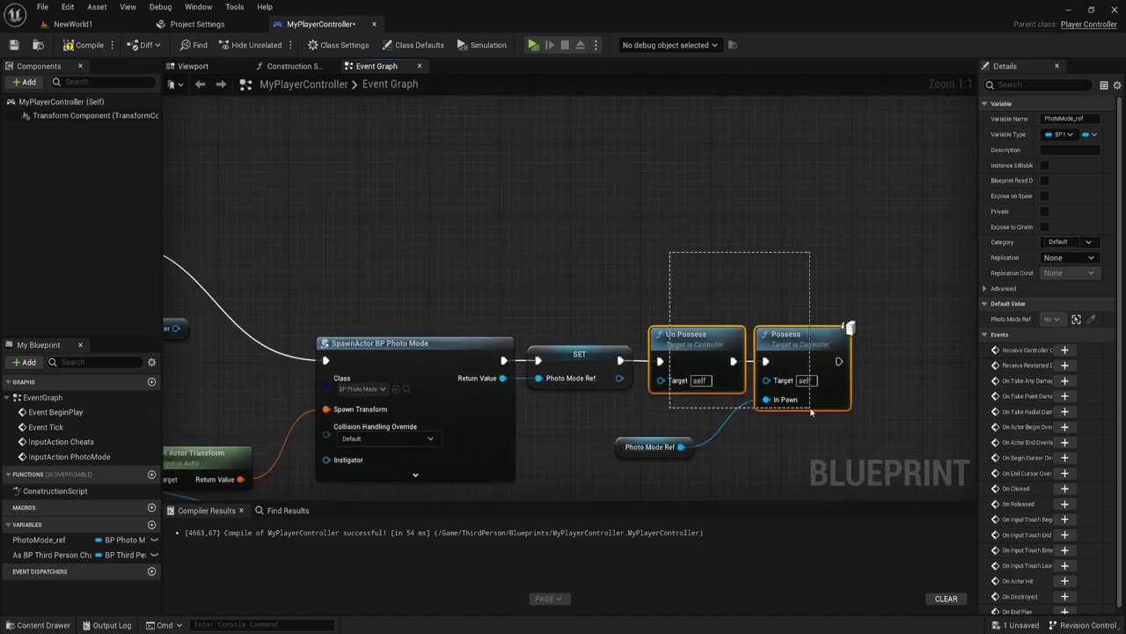
{"action": "key", "text": "ctrl+c"}
{"action": "right_click_drag", "start_coordinate": [391, 208], "coordinate": [592, 290]}
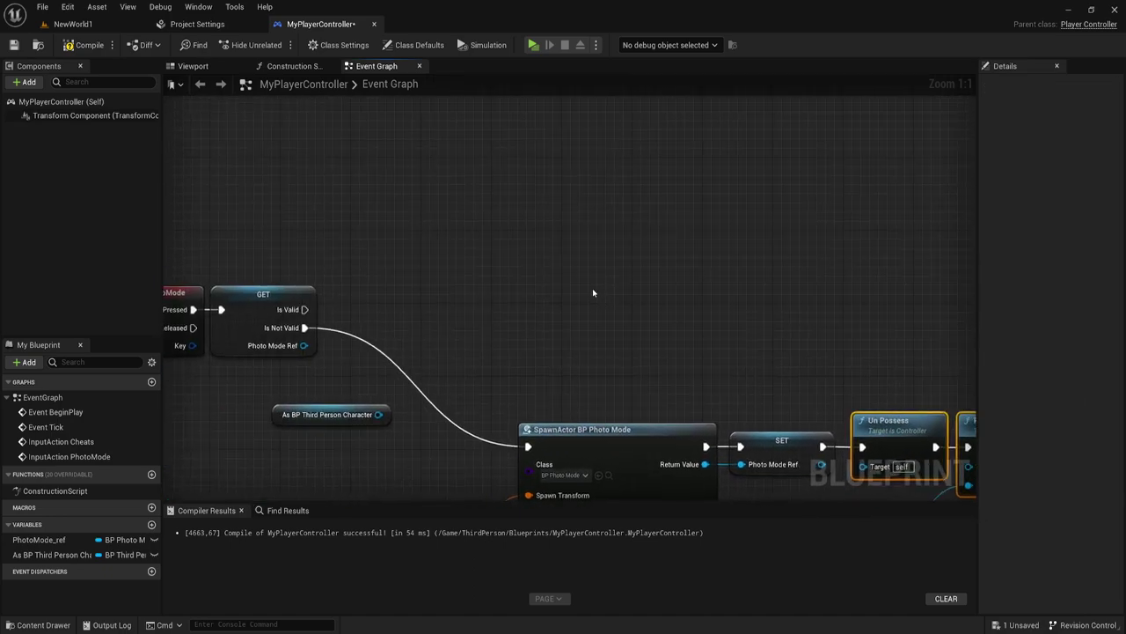
{"action": "key", "text": "ctrl+v"}
{"action": "mouse_move", "coordinate": [585, 286]}
{"action": "left_mouse_down"}
{"action": "mouse_move", "coordinate": [601, 261]}
{"action": "mouse_move", "coordinate": [575, 234]}
{"action": "left_mouse_up"}
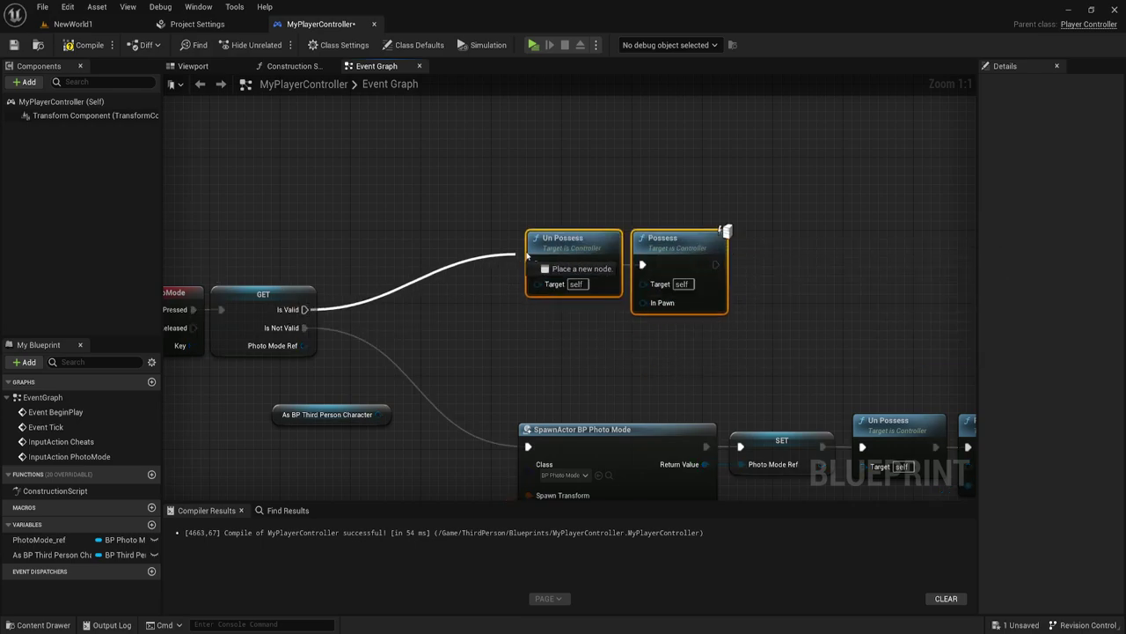
Wire Is Valid into the copied Un Possess, with As BP Third Person Character into Possess's In Pawn
{"action": "left_click_drag", "start_coordinate": [305, 310], "coordinate": [537, 264]}
{"action": "right_click_drag", "start_coordinate": [614, 339], "coordinate": [587, 317]}
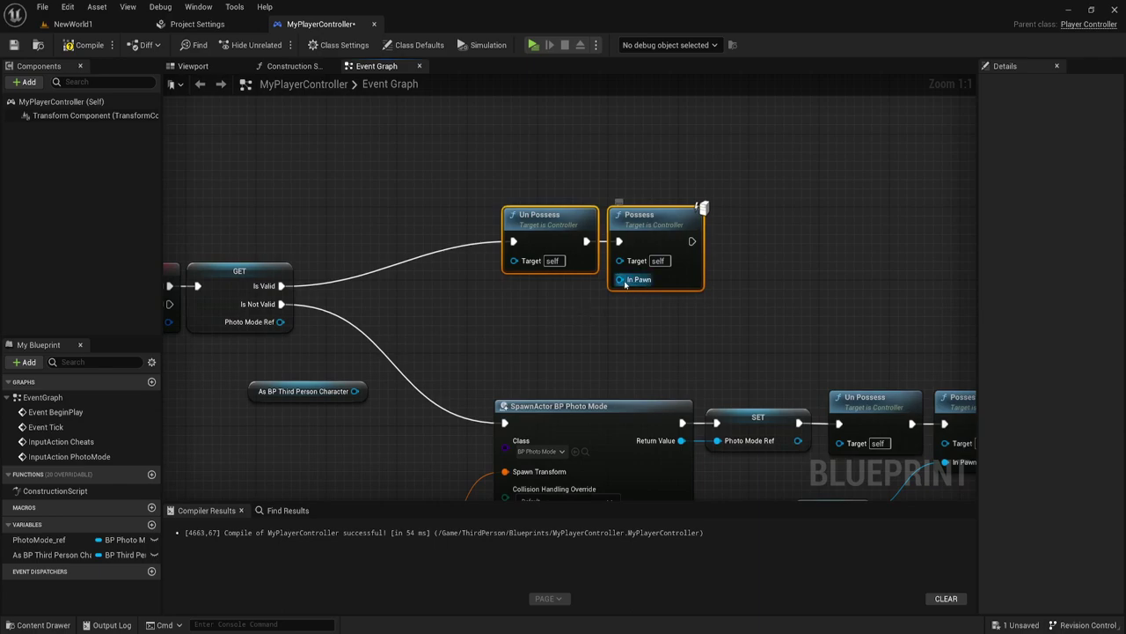
{"action": "right_click_drag", "start_coordinate": [592, 308], "coordinate": [674, 309]}
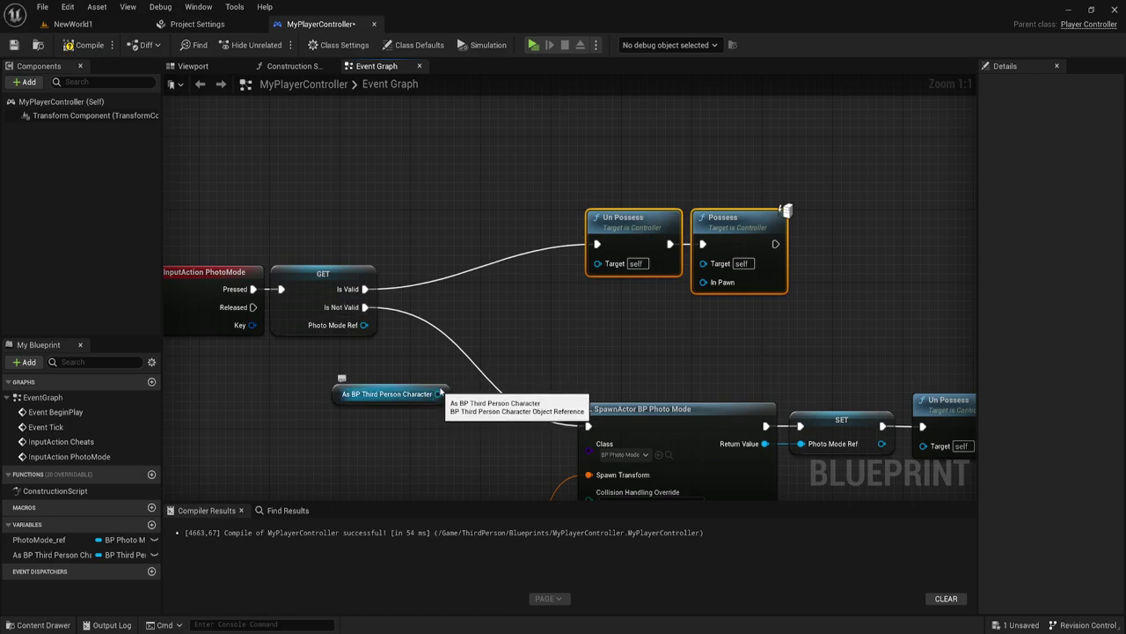
{"action": "left_click_drag", "start_coordinate": [439, 393], "coordinate": [703, 281]}
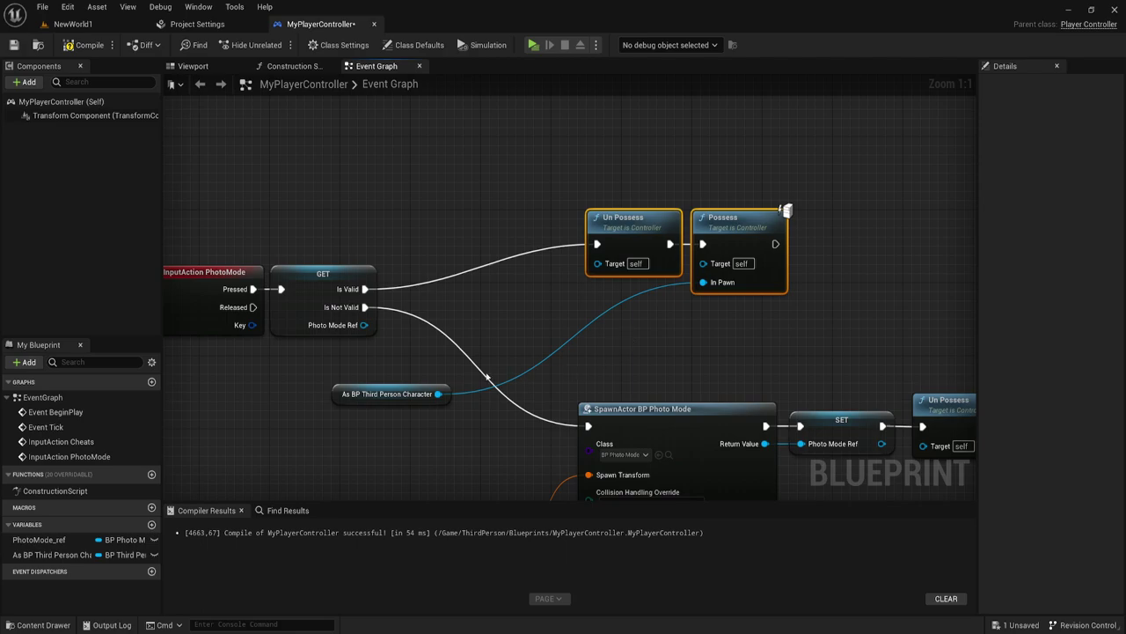
{"action": "left_click_drag", "start_coordinate": [337, 403], "coordinate": [329, 403]}
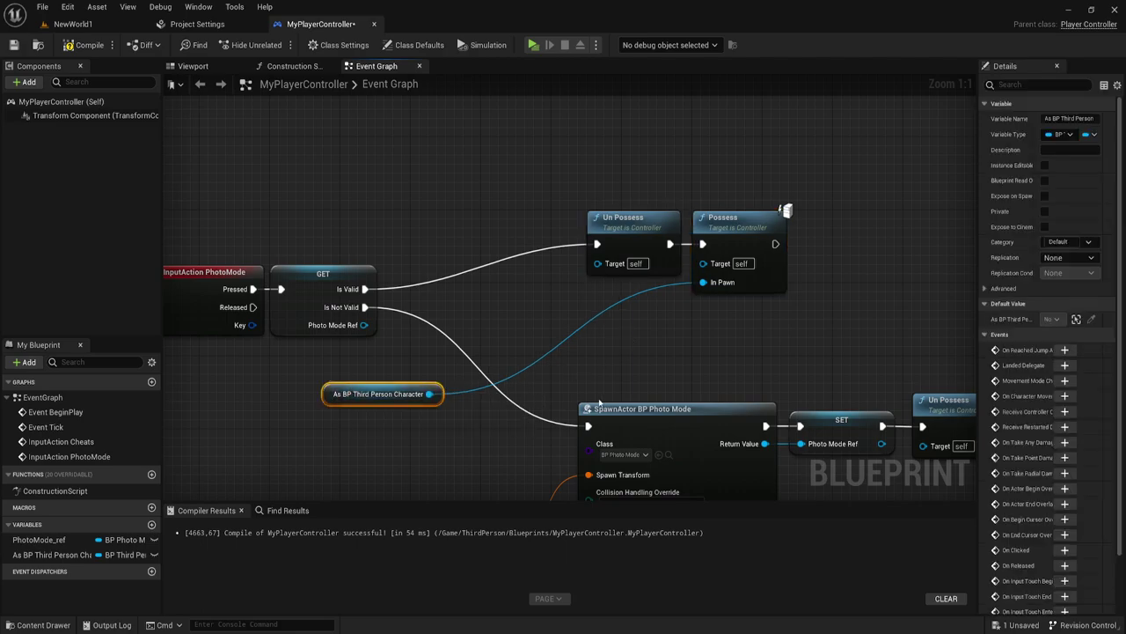
{"action": "right_click_drag", "start_coordinate": [664, 389], "coordinate": [485, 353]}
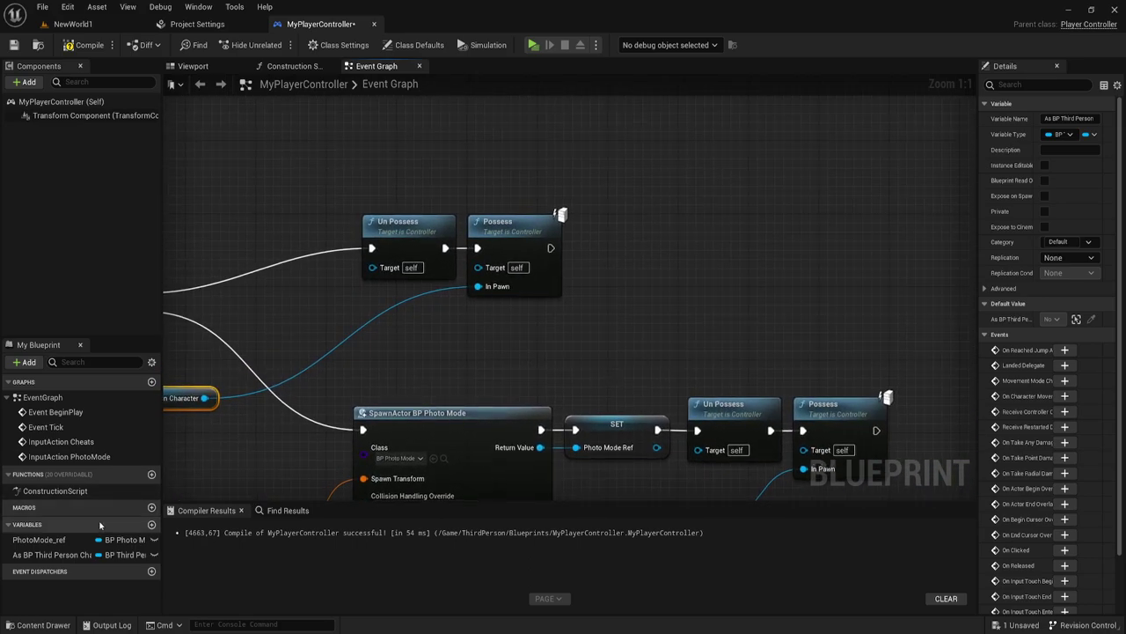
Run Destroy Actor on PhotoMode_ref after Possess, then compile and save MyPlayerController
{"action": "left_click", "coordinate": [123, 537]}
{"action": "mouse_move", "coordinate": [124, 537]}
{"action": "left_mouse_down"}
{"action": "mouse_move", "coordinate": [528, 317]}
{"action": "mouse_move", "coordinate": [605, 227]}
{"action": "left_mouse_up"}
{"action": "type", "text": "de"}
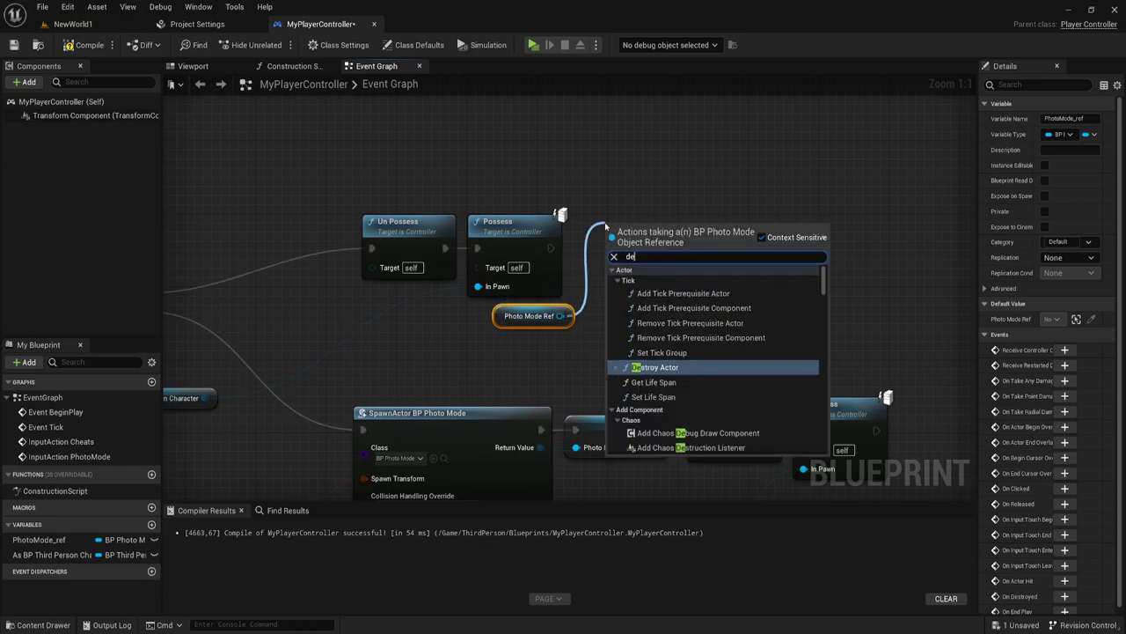
{"action": "left_click", "coordinate": [656, 368]}
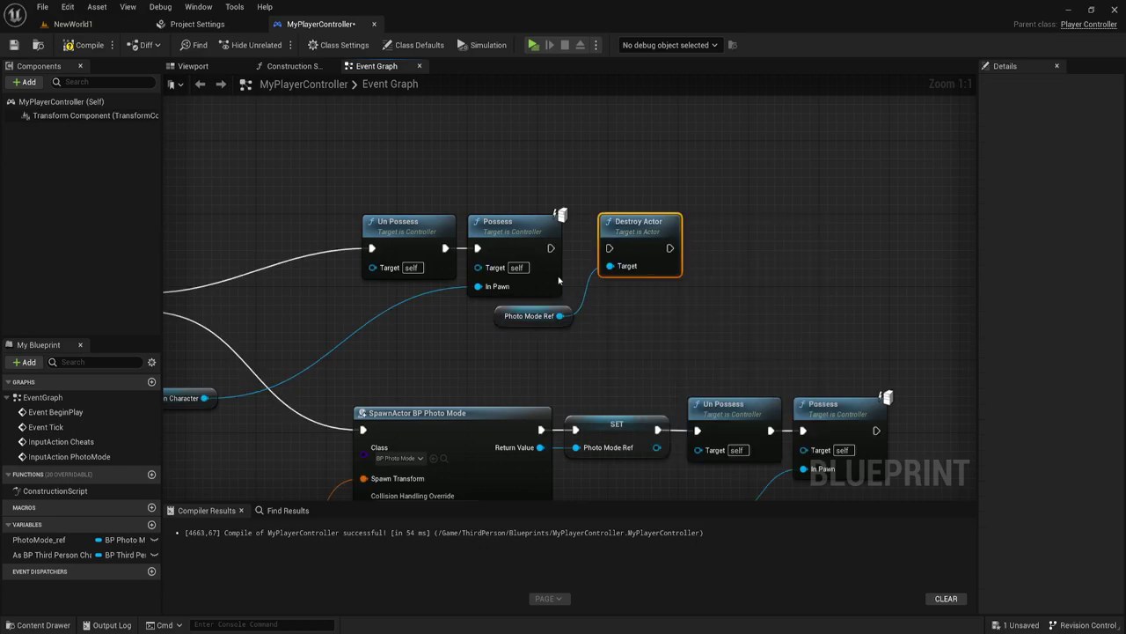
{"action": "left_click_drag", "start_coordinate": [550, 249], "coordinate": [612, 249]}
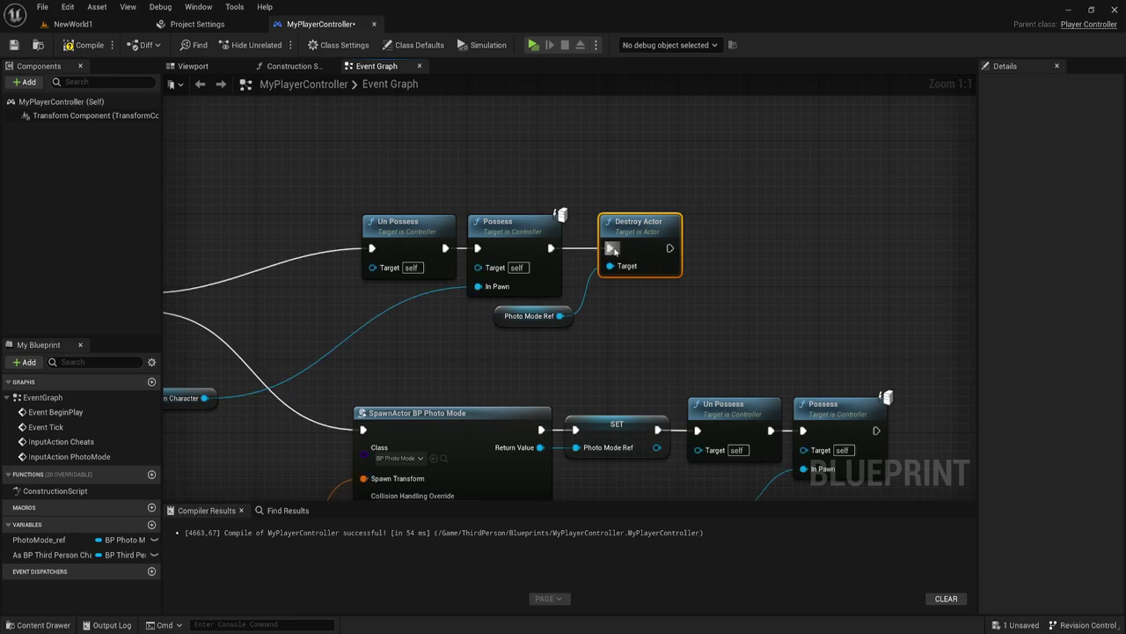
{"action": "left_click", "coordinate": [70, 45]}
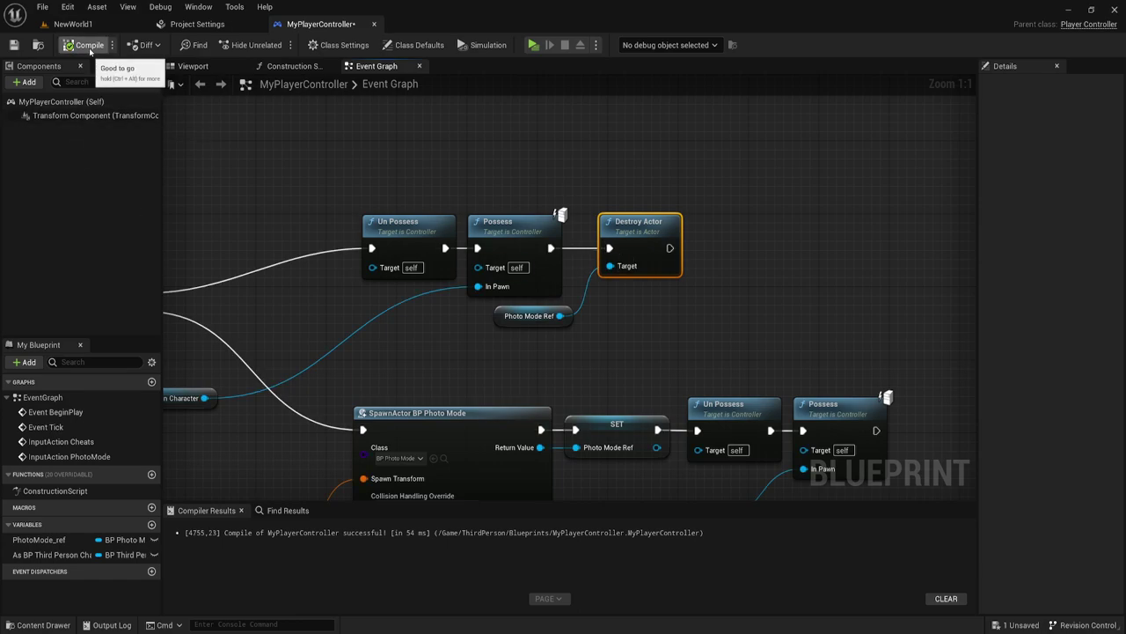
{"action": "left_click", "coordinate": [14, 47]}
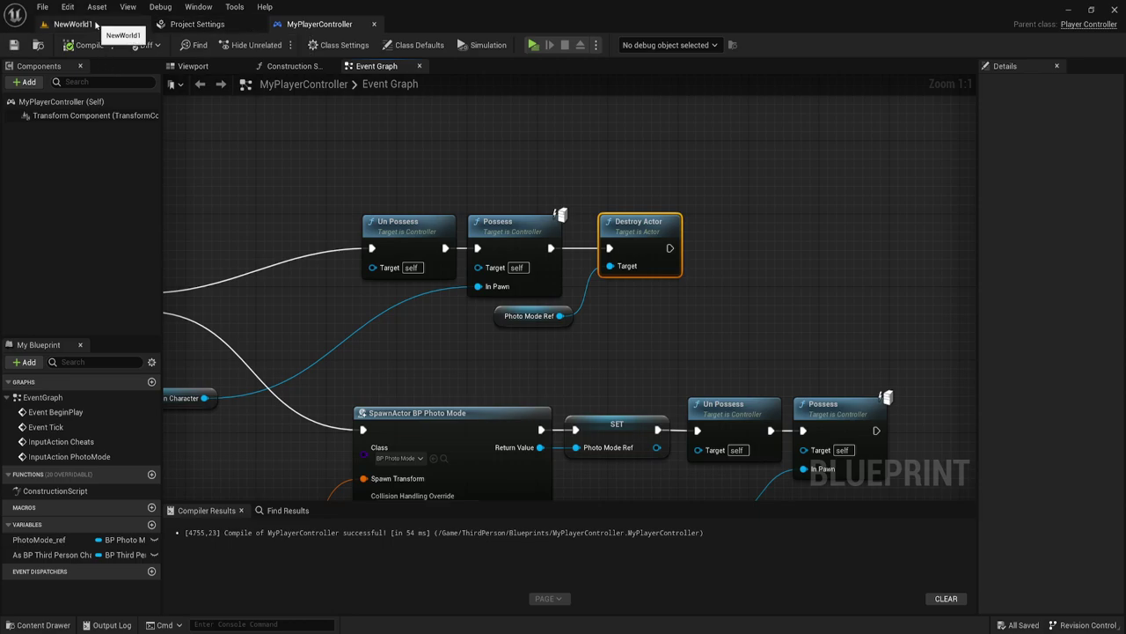
Play-test the NewWorld1 level twice, then open BP_PhotoMode from the Content Browser
{"action": "left_click", "coordinate": [96, 25]}
{"action": "right_click", "coordinate": [515, 219]}
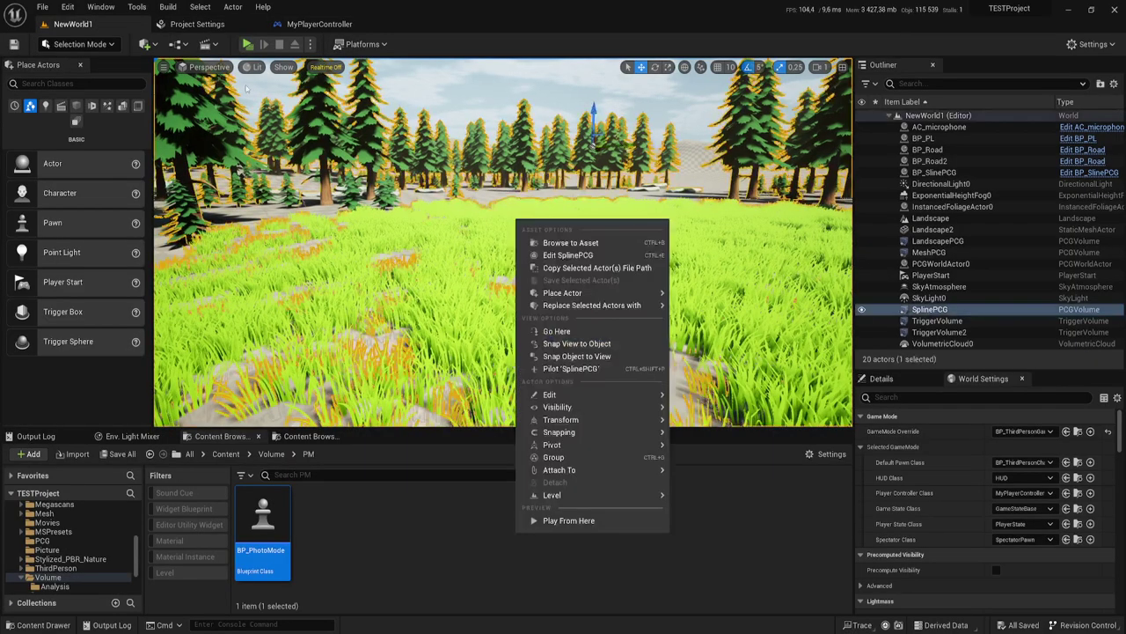
{"action": "left_click", "coordinate": [563, 516]}
{"action": "key", "text": "w"}
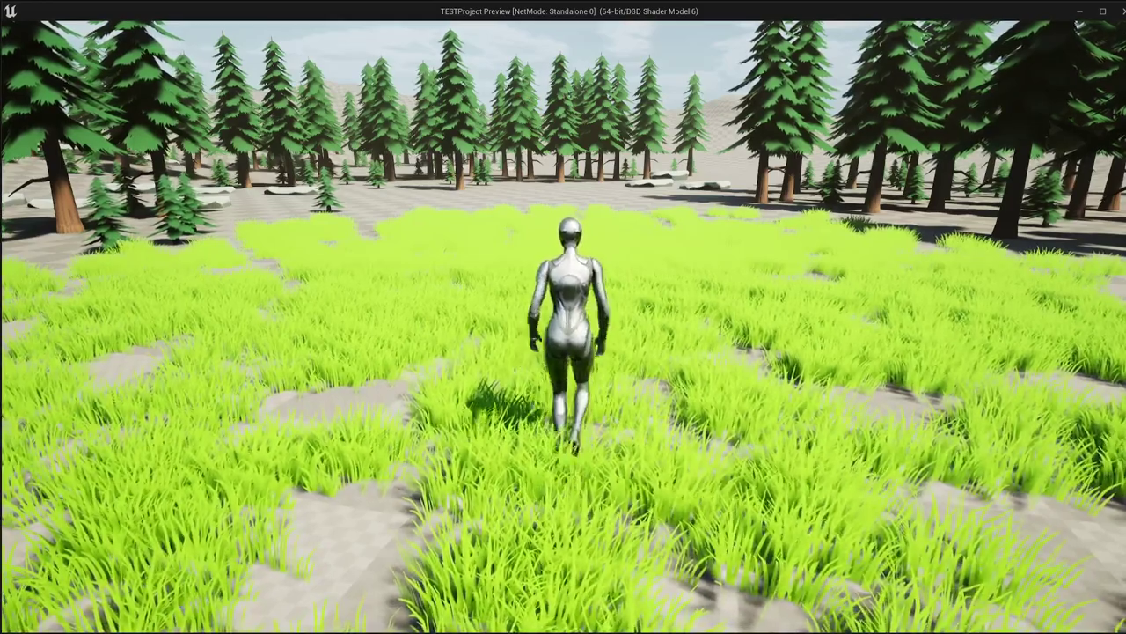
{"action": "key", "text": "Escape"}
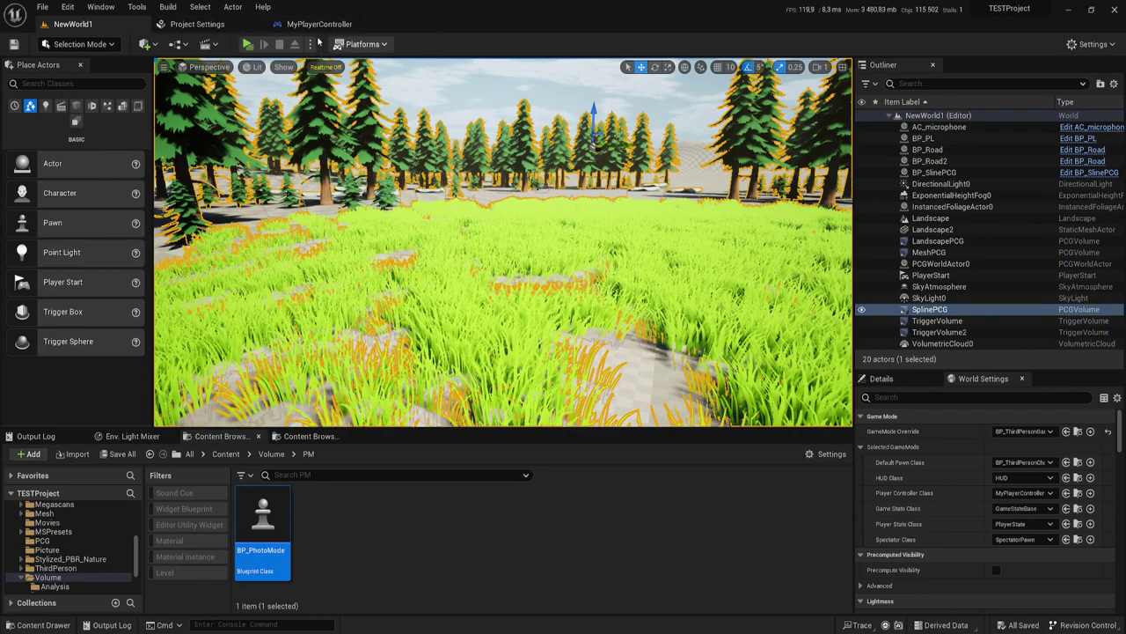
{"action": "left_click", "coordinate": [250, 45]}
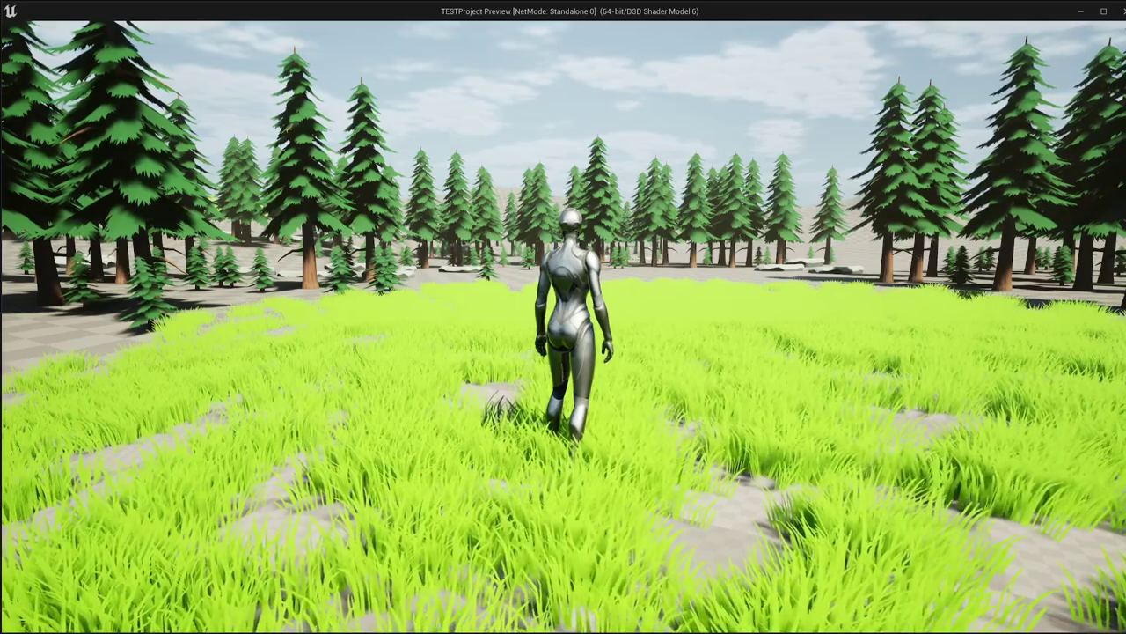
{"action": "key", "text": "Escape"}
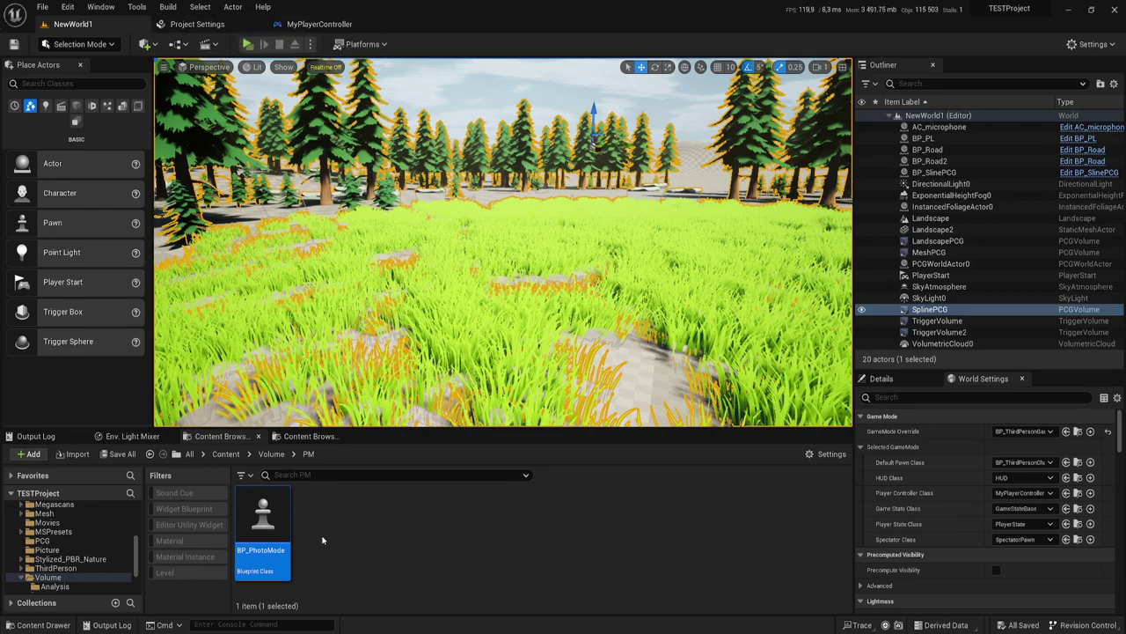
{"action": "double_click", "coordinate": [263, 524]}
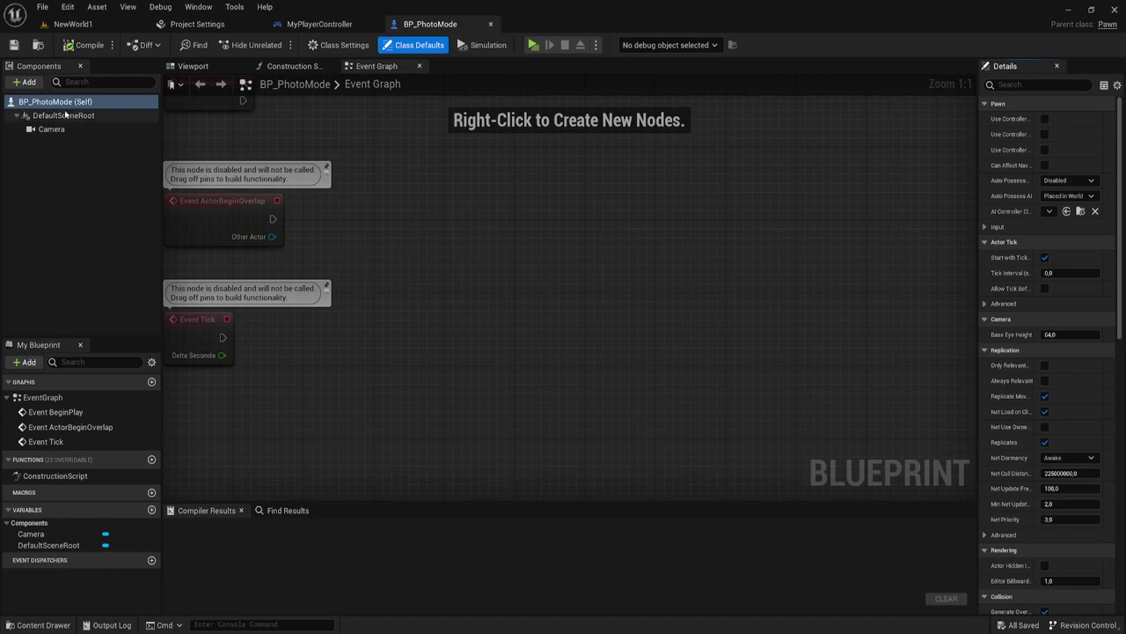
Enable Use Pawn Control Rotation on BP_PhotoMode's Camera, compile, and launch a play test
{"action": "left_click", "coordinate": [49, 129]}
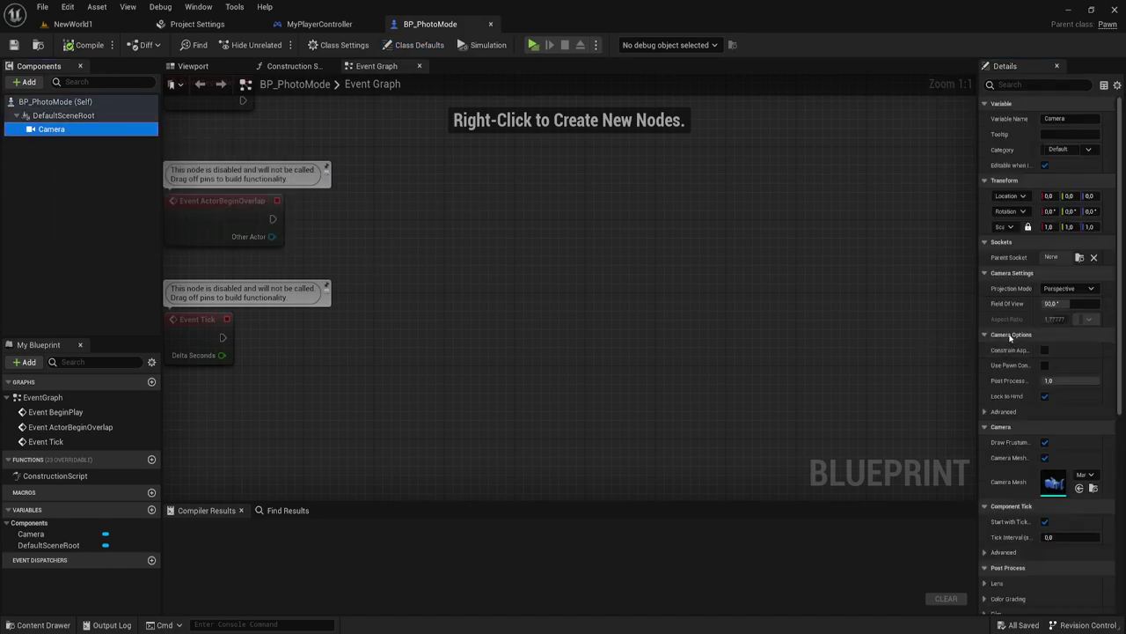
{"action": "mouse_move", "coordinate": [977, 315]}
{"action": "left_mouse_down"}
{"action": "mouse_move", "coordinate": [696, 310]}
{"action": "mouse_move", "coordinate": [719, 317]}
{"action": "left_mouse_up"}
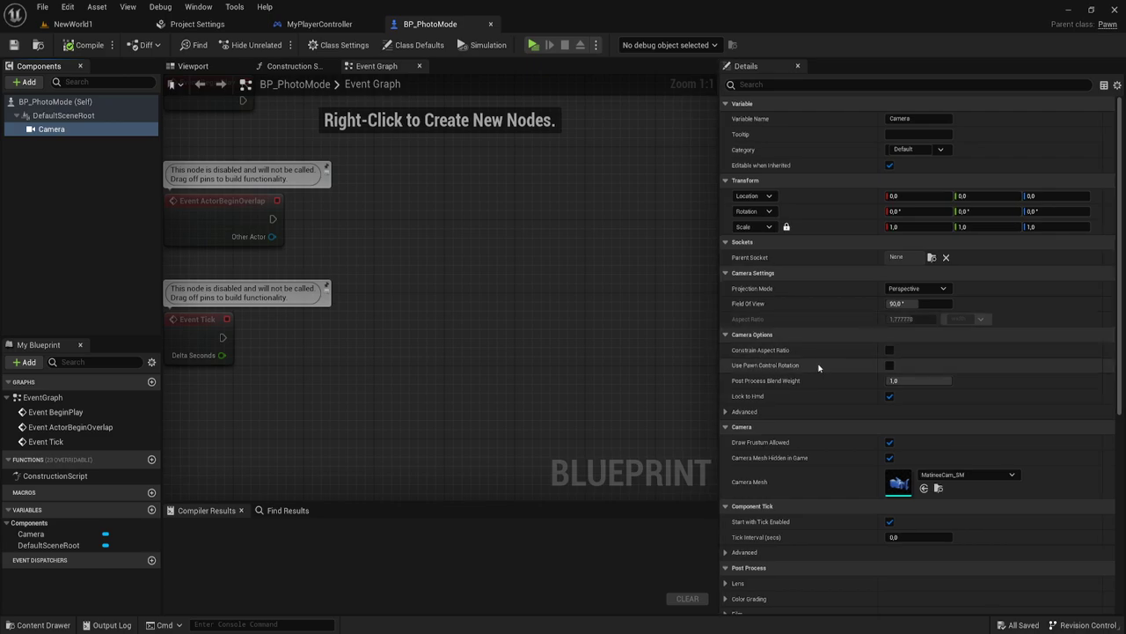
{"action": "mouse_move", "coordinate": [762, 367]}
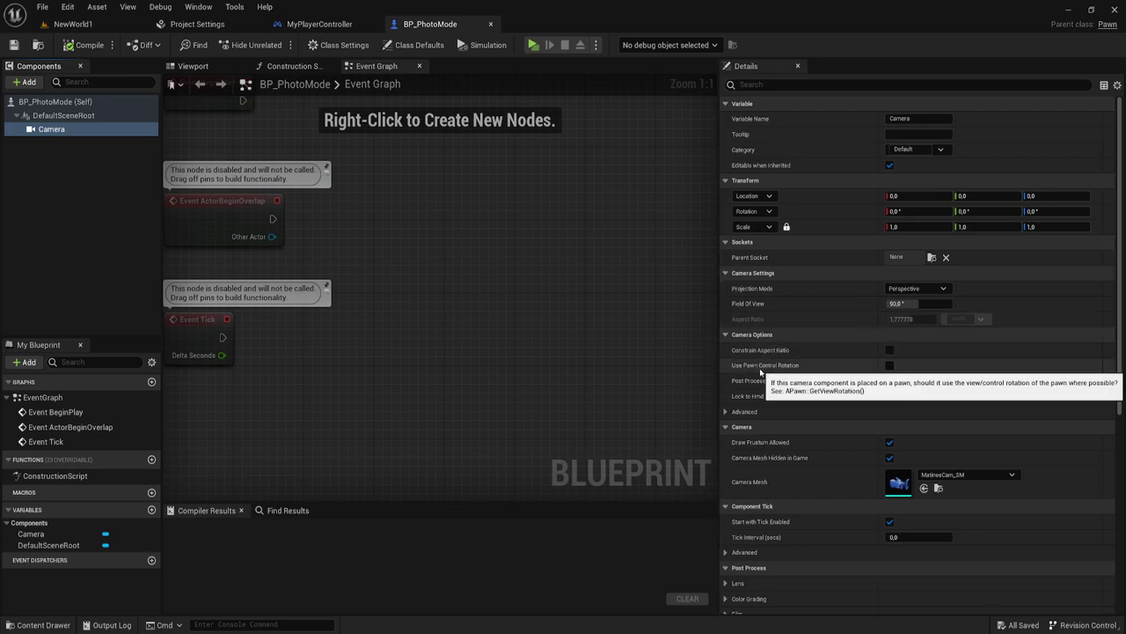
{"action": "left_click", "coordinate": [890, 366]}
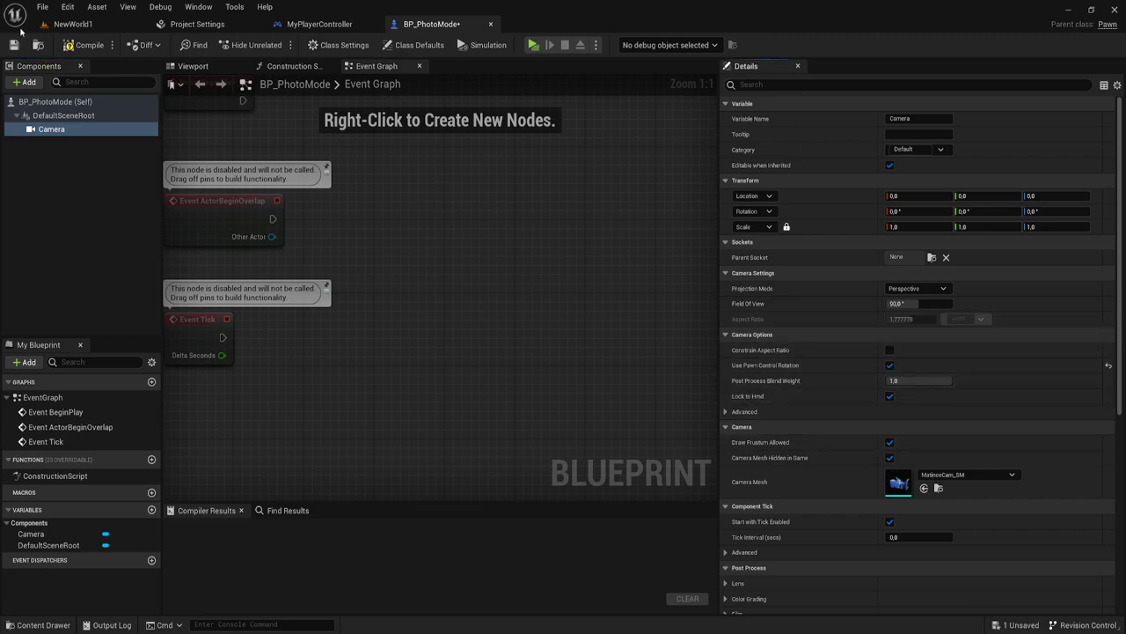
{"action": "left_click", "coordinate": [84, 45]}
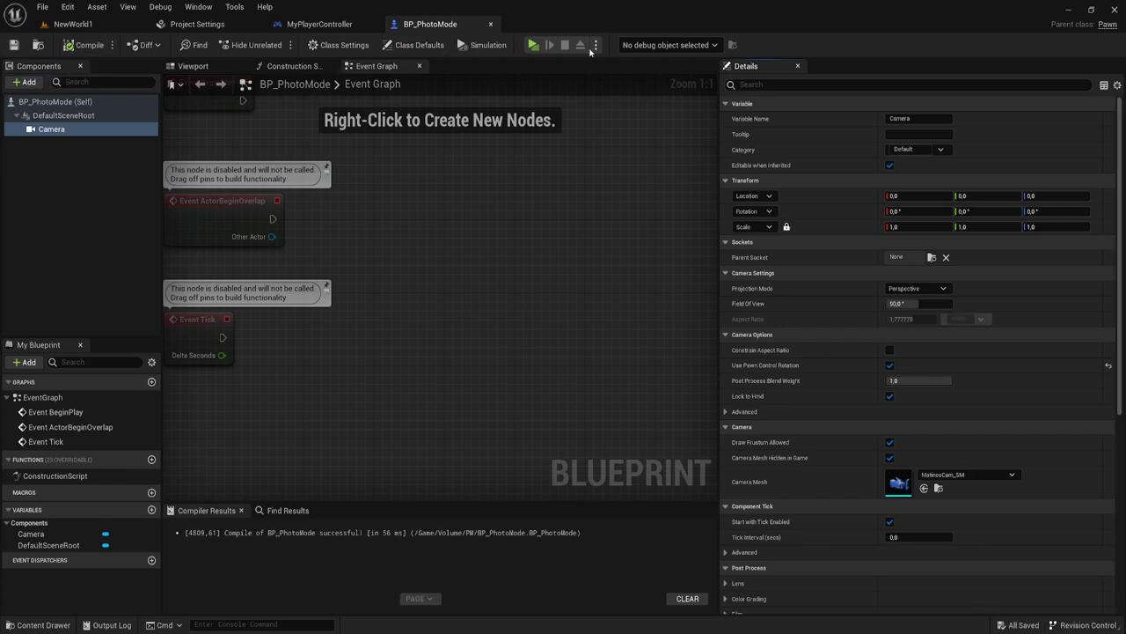
{"action": "left_click", "coordinate": [532, 44]}
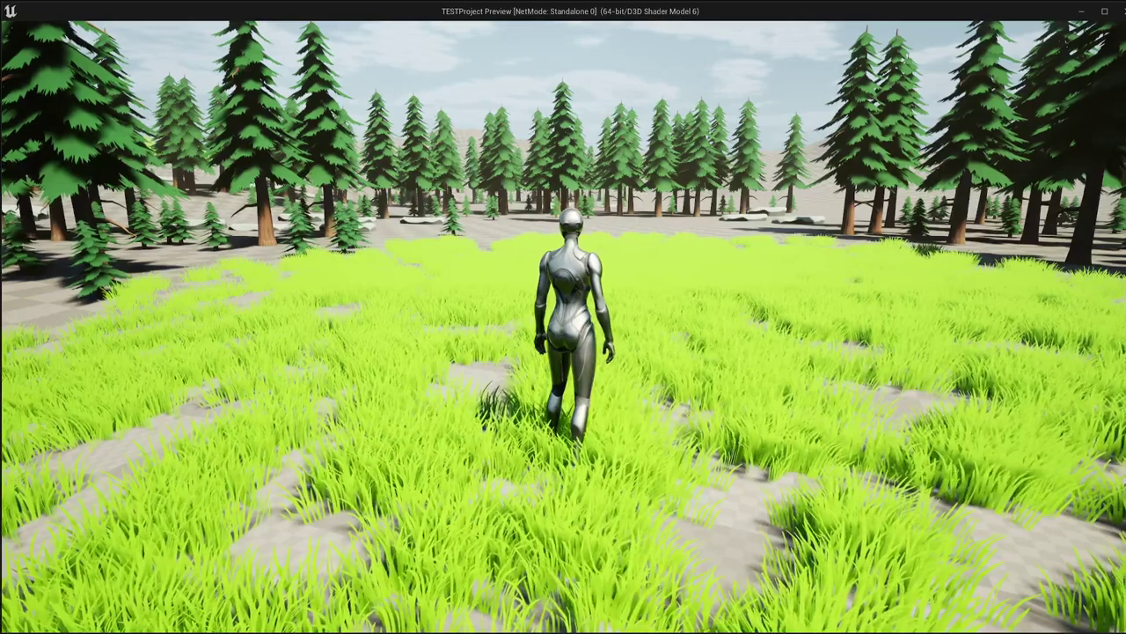
Stop the play test, narrow the Details panel and review the Camera settings and Event BeginPlay
{"action": "key", "text": "Escape"}
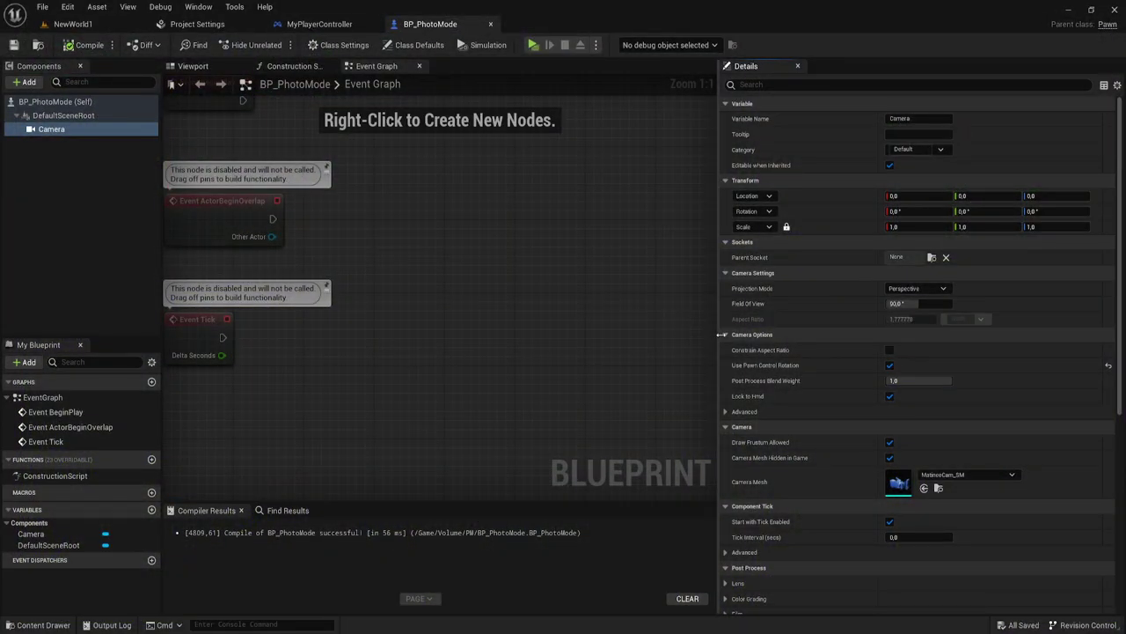
{"action": "left_click_drag", "start_coordinate": [718, 337], "coordinate": [799, 337]}
{"action": "scroll", "coordinate": [1003, 561], "scroll_direction": "down", "scroll_amount": 2}
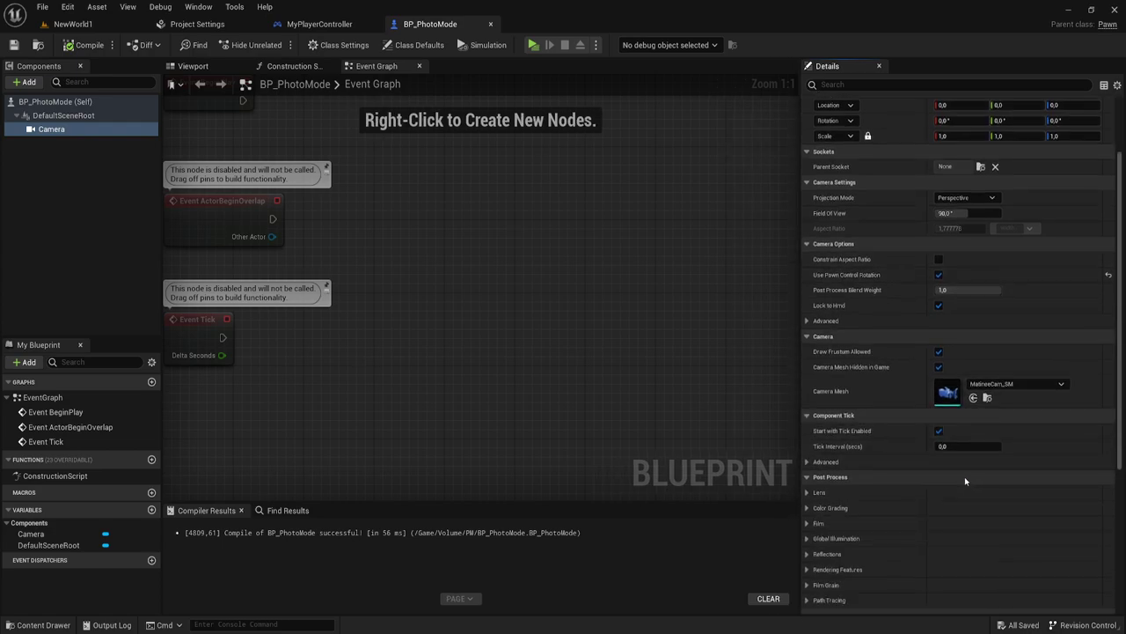
{"action": "scroll", "coordinate": [967, 478], "scroll_direction": "down", "scroll_amount": 2}
{"action": "scroll", "coordinate": [910, 429], "scroll_direction": "down", "scroll_amount": 2}
{"action": "scroll", "coordinate": [910, 428], "scroll_direction": "down", "scroll_amount": 2}
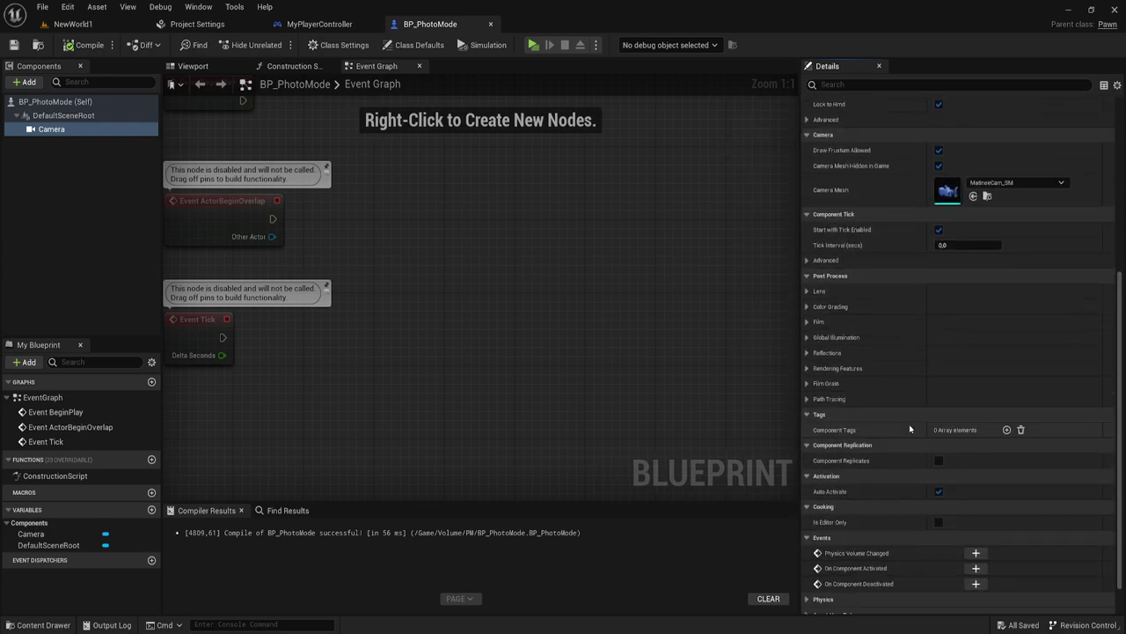
{"action": "scroll", "coordinate": [928, 461], "scroll_direction": "up", "scroll_amount": 5}
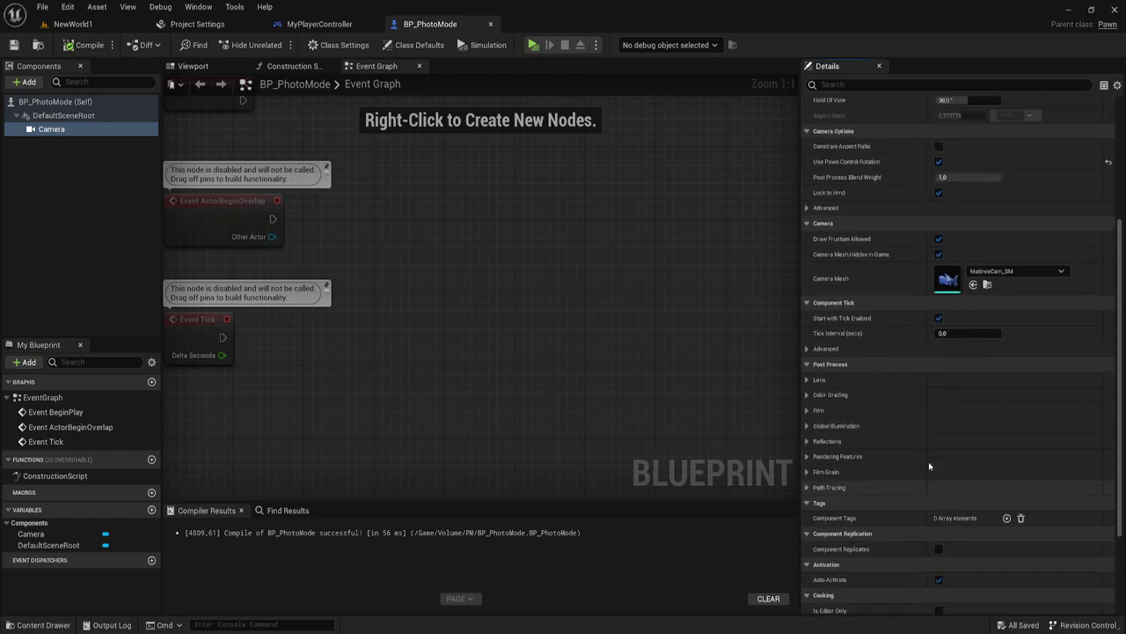
{"action": "right_click_drag", "start_coordinate": [409, 220], "coordinate": [499, 289]}
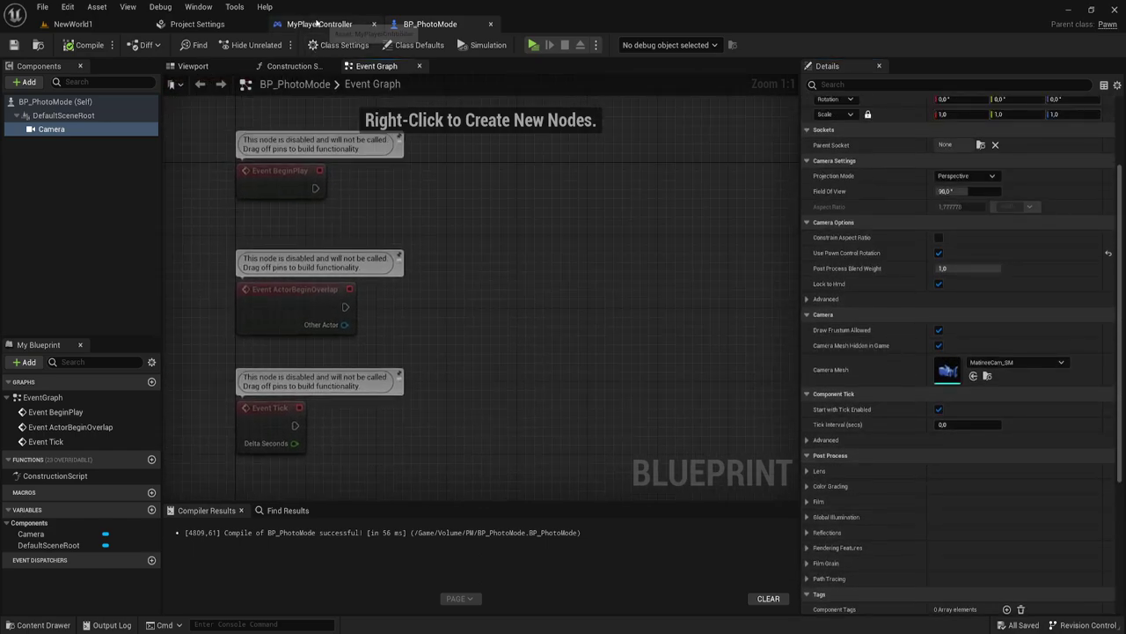
Review MyPlayerController's spawn, Possess and Destroy Actor nodes, then return to BP_PhotoMode
{"action": "left_click", "coordinate": [320, 24]}
{"action": "mouse_move", "coordinate": [806, 334]}
{"action": "right_mouse_down"}
{"action": "mouse_move", "coordinate": [731, 235]}
{"action": "mouse_move", "coordinate": [646, 215]}
{"action": "mouse_move", "coordinate": [649, 190]}
{"action": "right_mouse_up"}
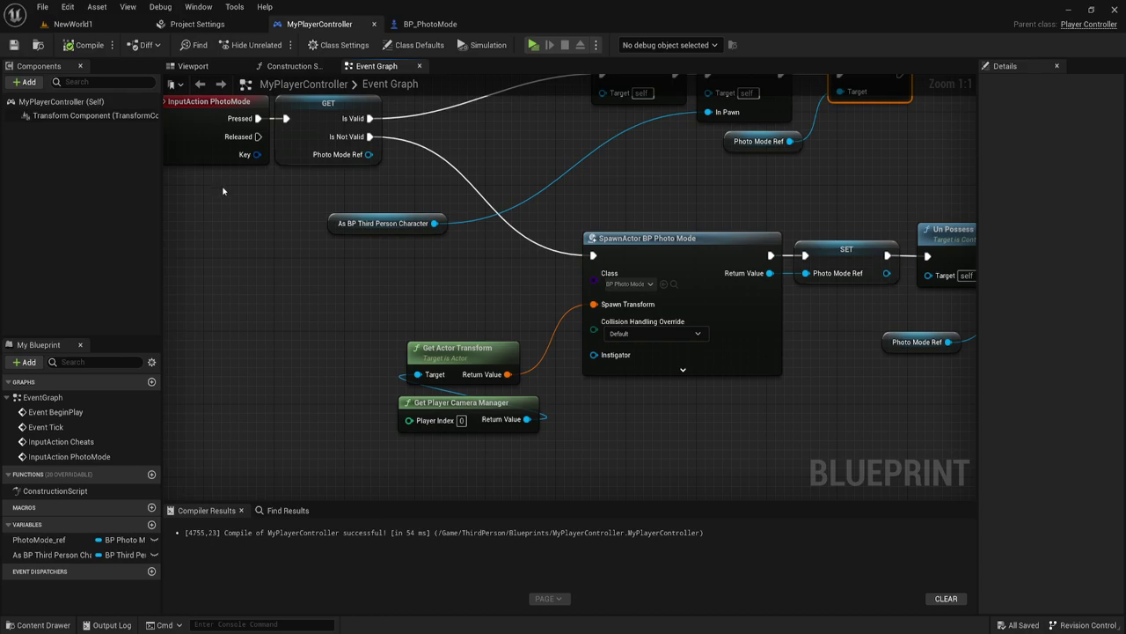
{"action": "right_click_drag", "start_coordinate": [222, 191], "coordinate": [382, 300]}
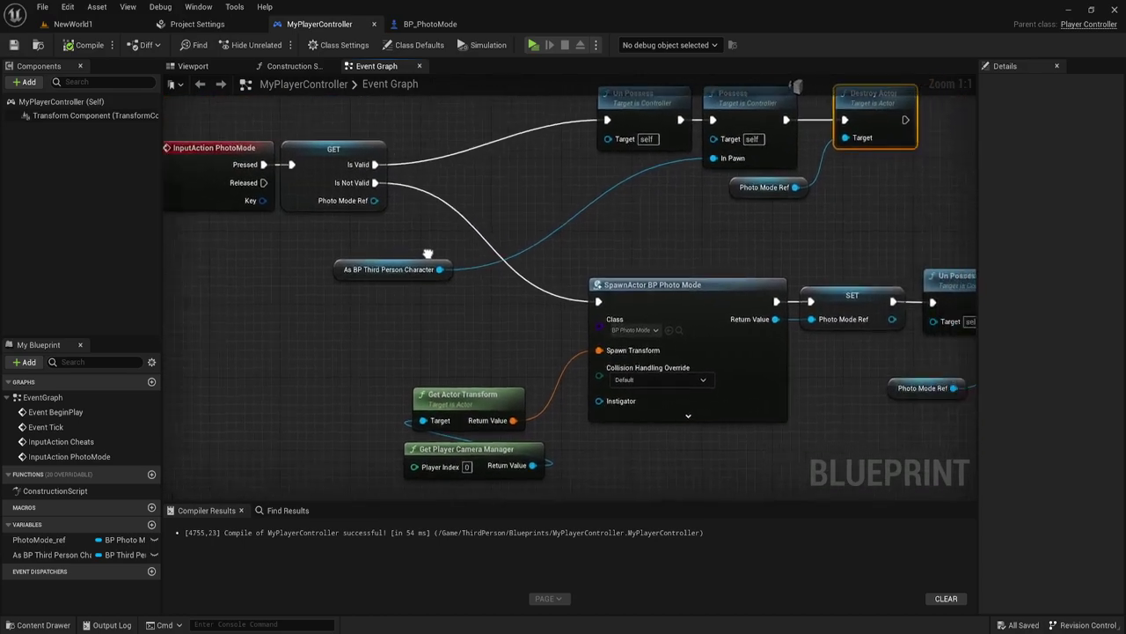
{"action": "right_click_drag", "start_coordinate": [573, 315], "coordinate": [209, 261]}
{"action": "mouse_move", "coordinate": [704, 264]}
{"action": "right_mouse_down"}
{"action": "mouse_move", "coordinate": [608, 231]}
{"action": "mouse_move", "coordinate": [666, 288]}
{"action": "mouse_move", "coordinate": [718, 289]}
{"action": "right_mouse_up"}
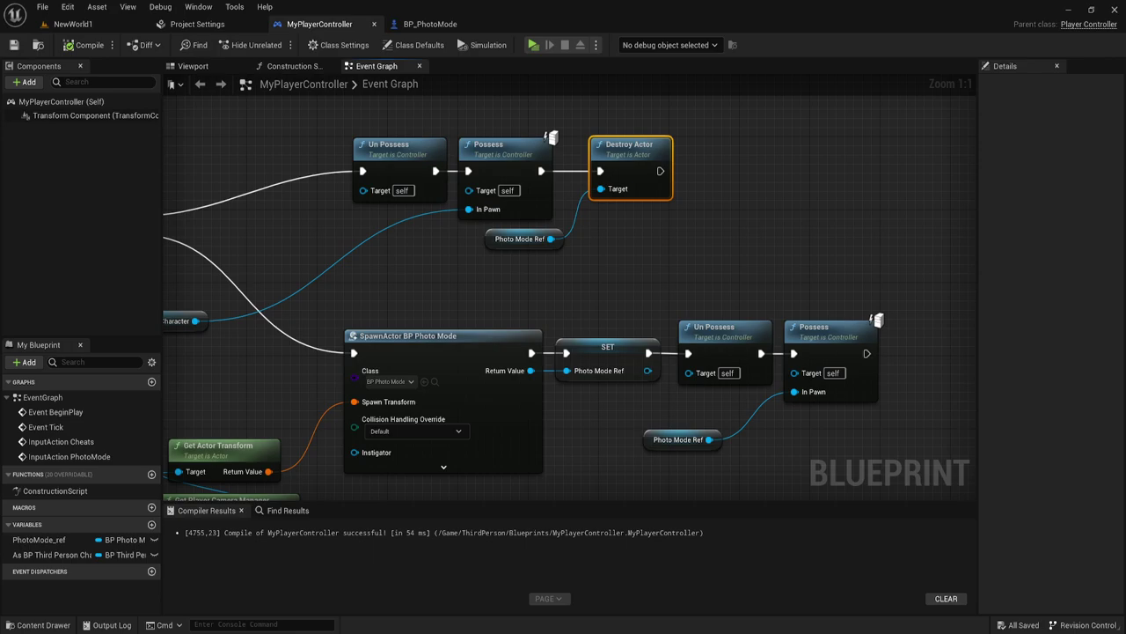
{"action": "left_click", "coordinate": [438, 20]}
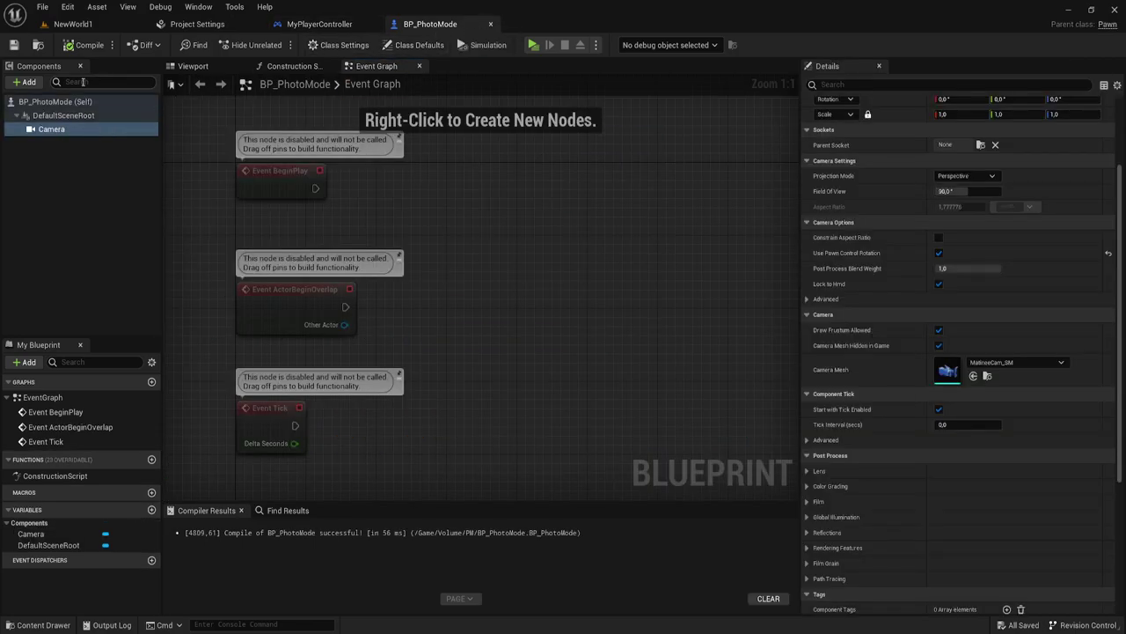
Add a Floating Pawn Movement component to BP_PhotoMode via the 'flo' component search
{"action": "left_click", "coordinate": [27, 82]}
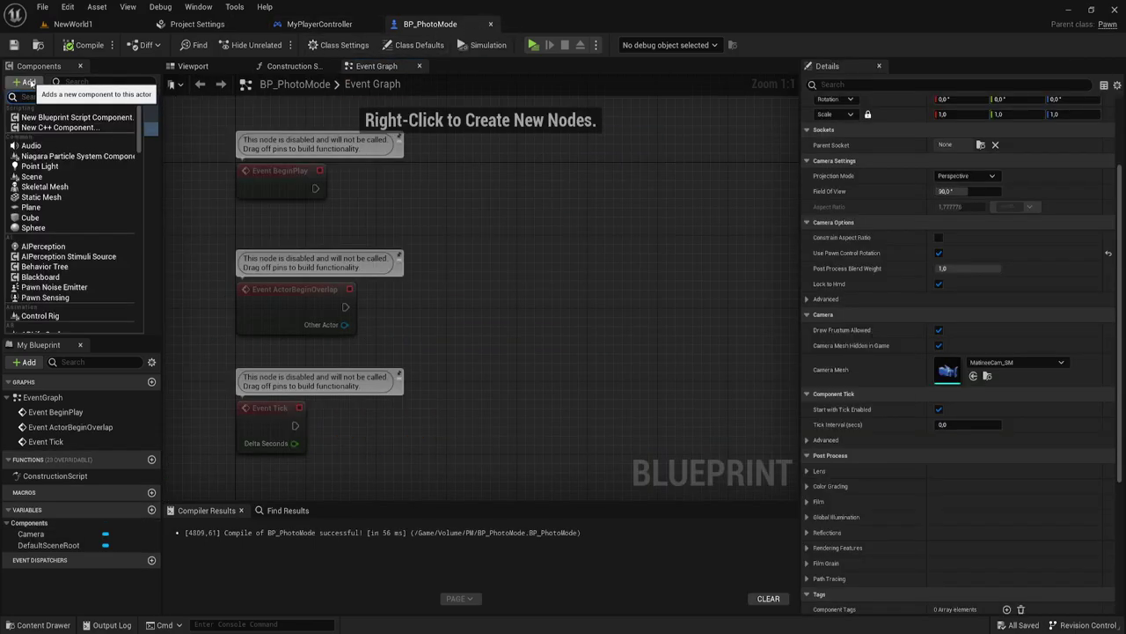
{"action": "type", "text": "flo"}
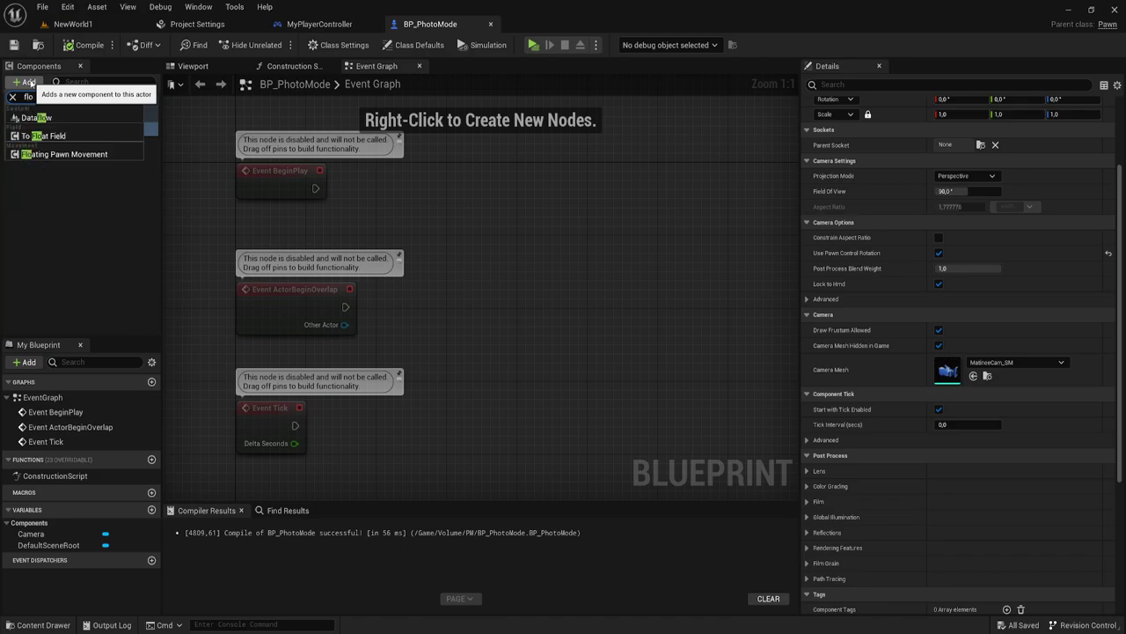
{"action": "left_click", "coordinate": [63, 154]}
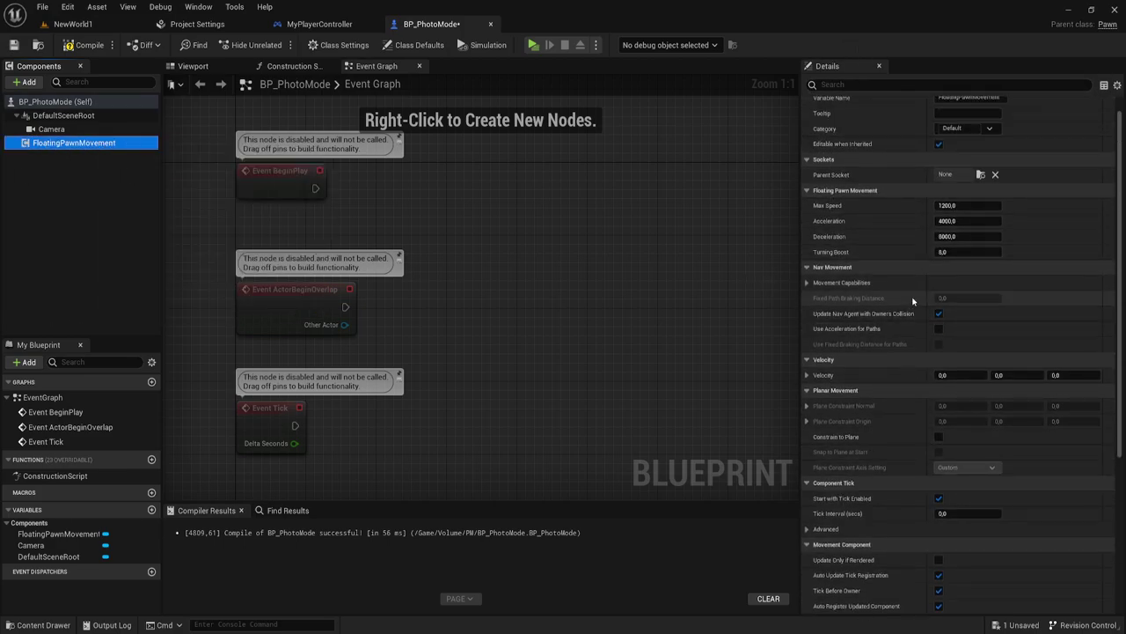
Lower the FloatingPawnMovement Max Speed from 1200 to 600
{"action": "scroll", "coordinate": [924, 229], "scroll_direction": "up", "scroll_amount": 1}
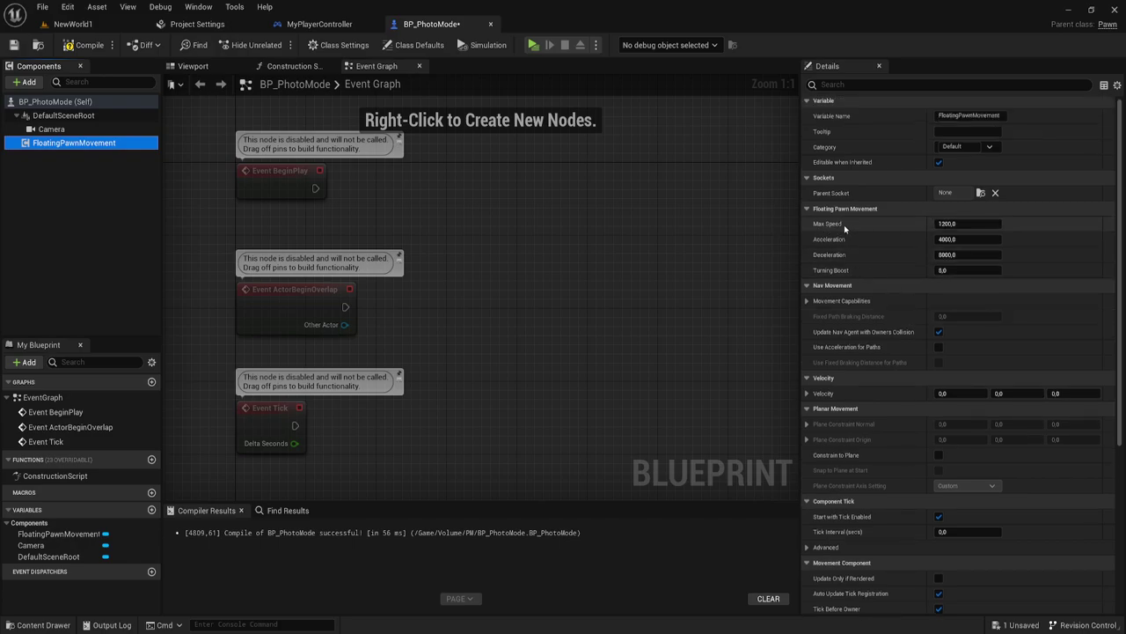
{"action": "left_click", "coordinate": [965, 224]}
{"action": "type", "text": "600"}
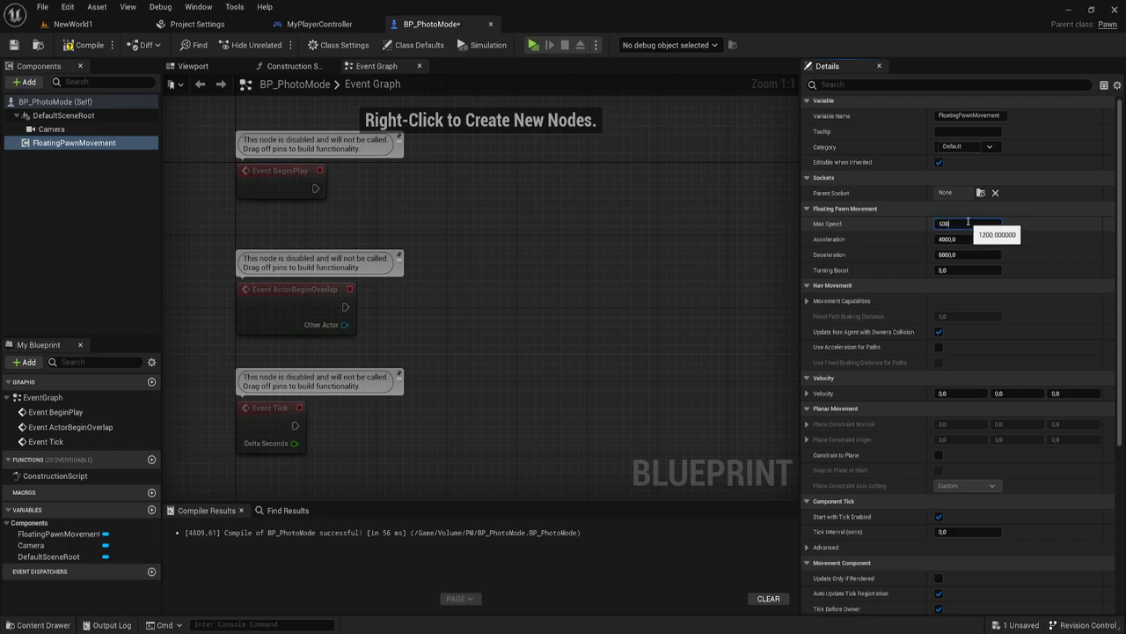
{"action": "left_click", "coordinate": [955, 239]}
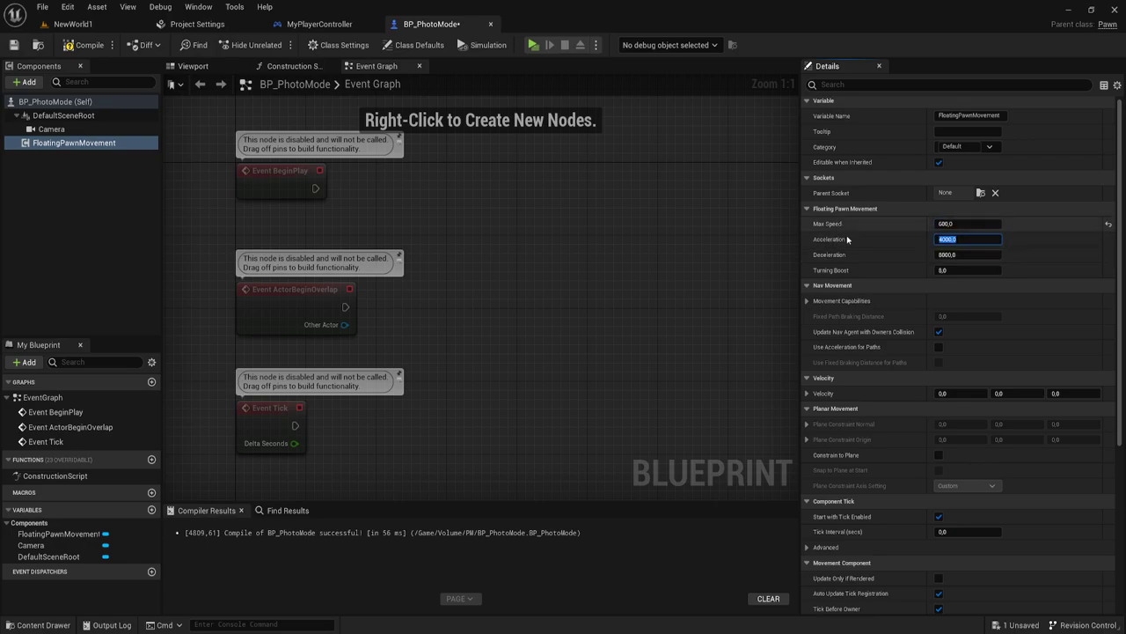
{"action": "scroll", "coordinate": [894, 418], "scroll_direction": "down", "scroll_amount": 1}
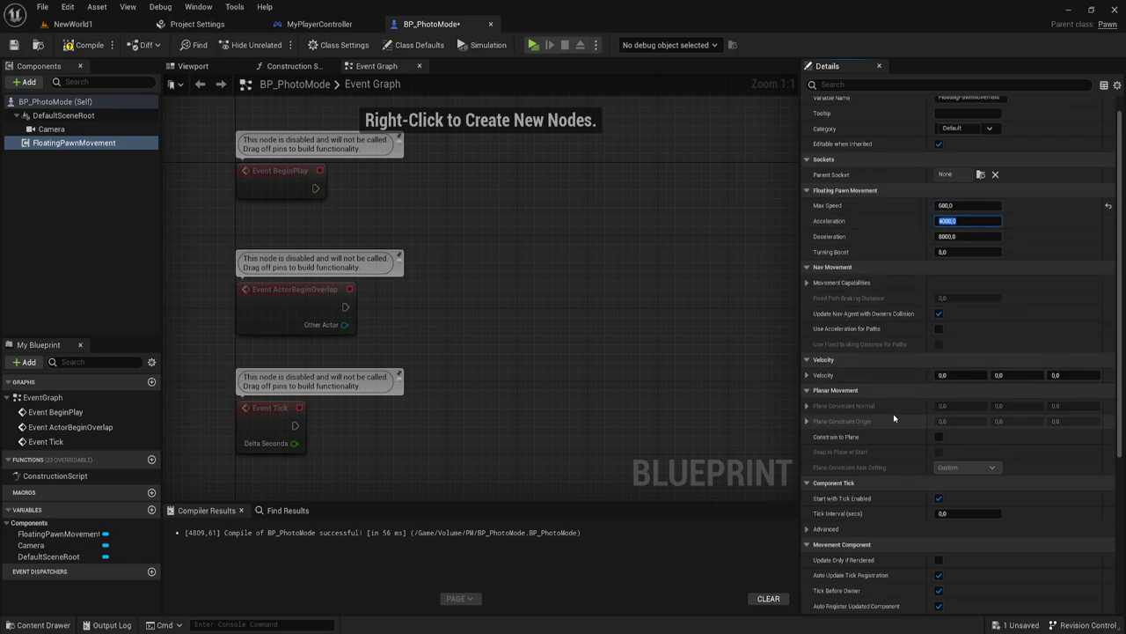
{"action": "scroll", "coordinate": [894, 417], "scroll_direction": "down", "scroll_amount": 2}
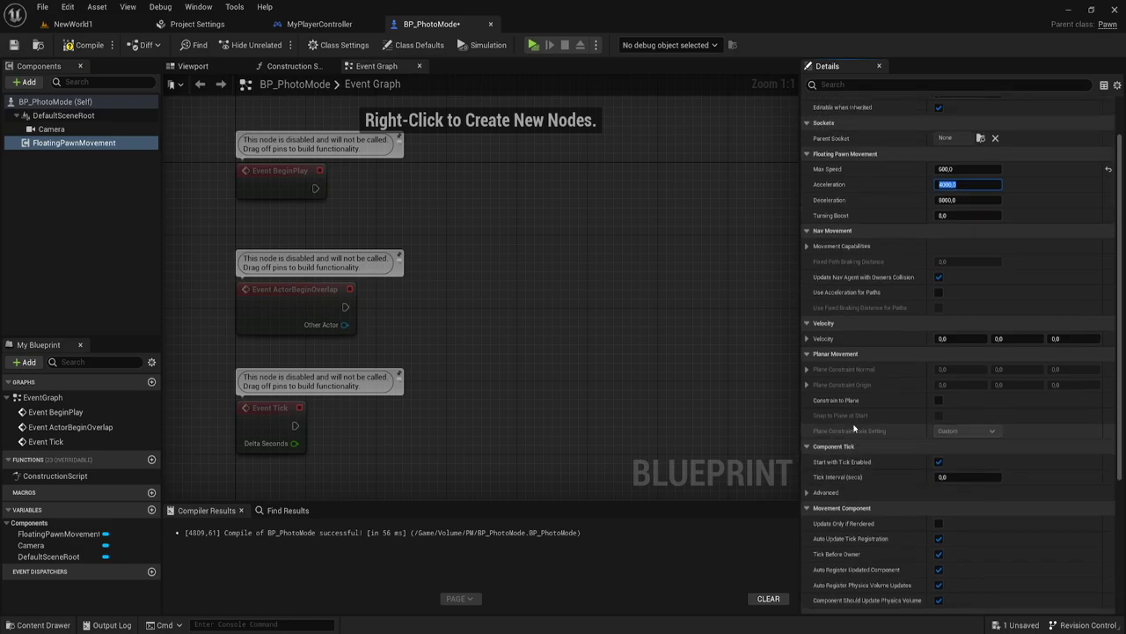
{"action": "scroll", "coordinate": [853, 426], "scroll_direction": "up", "scroll_amount": 3}
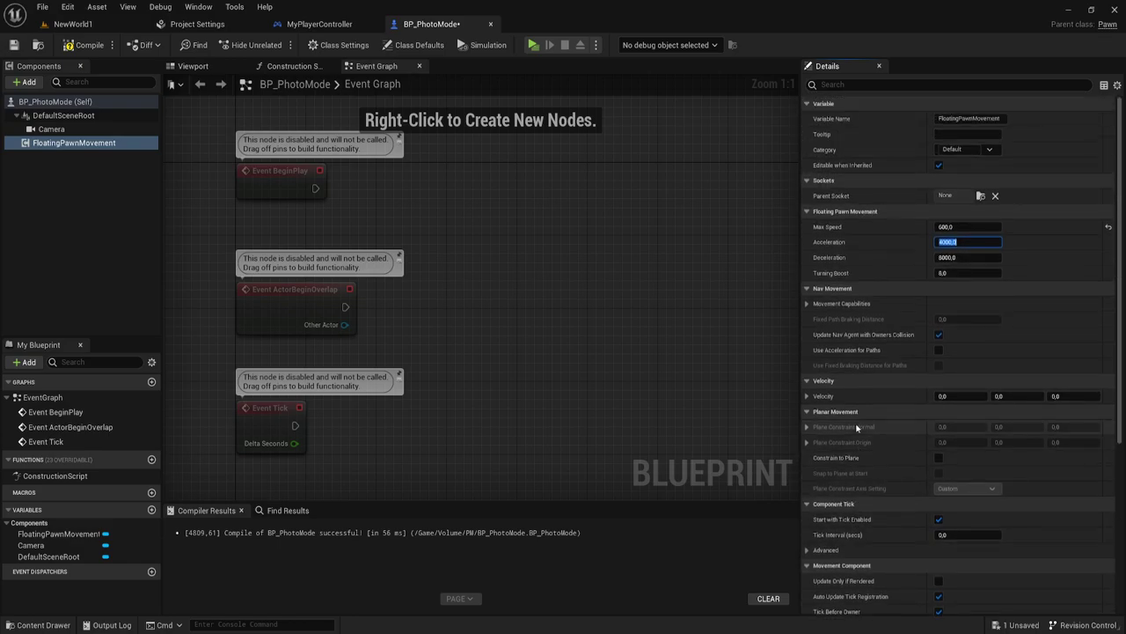
Uncheck the camera's Use Pawn Control Rotation, enable controller Pitch and Yaw rotation, and return to NewWorld1
{"action": "left_click", "coordinate": [132, 129]}
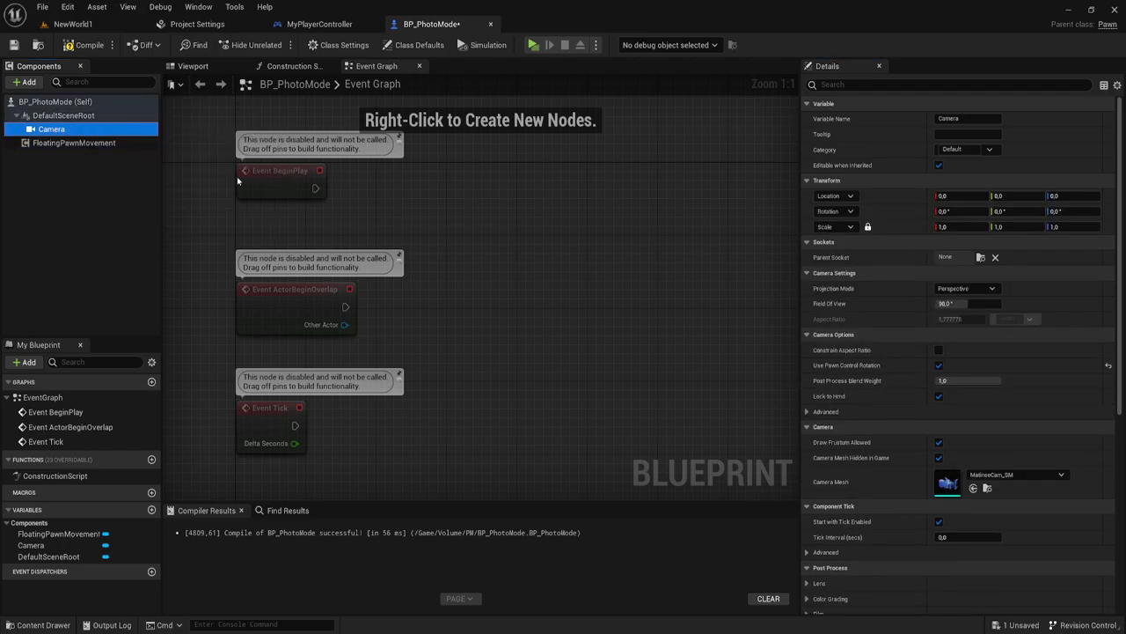
{"action": "left_click", "coordinate": [1107, 367]}
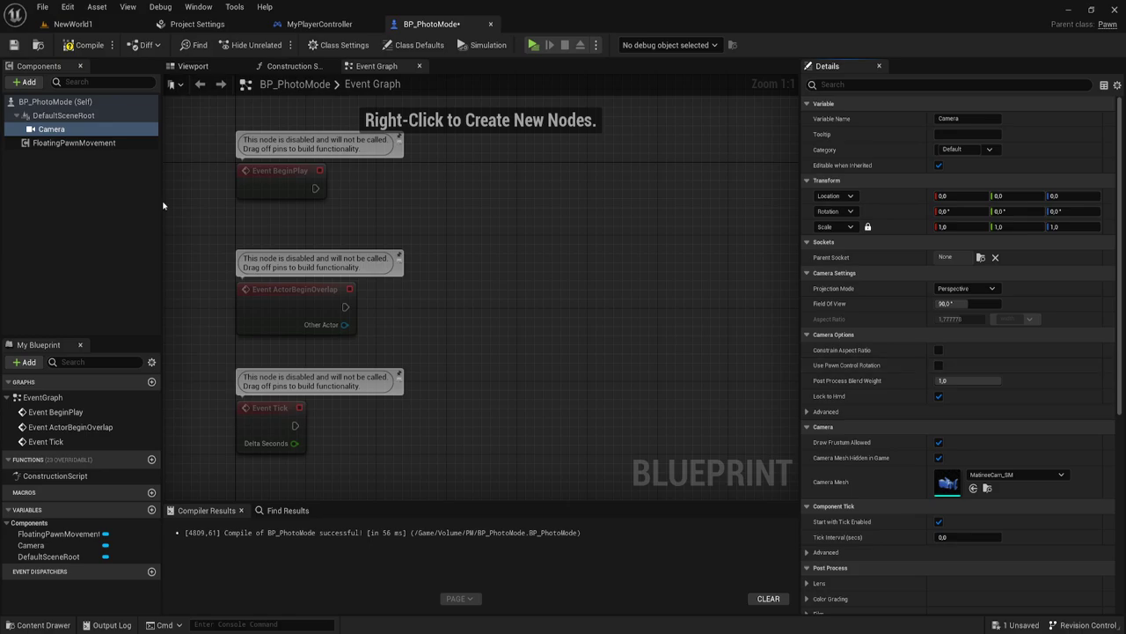
{"action": "left_click", "coordinate": [63, 103]}
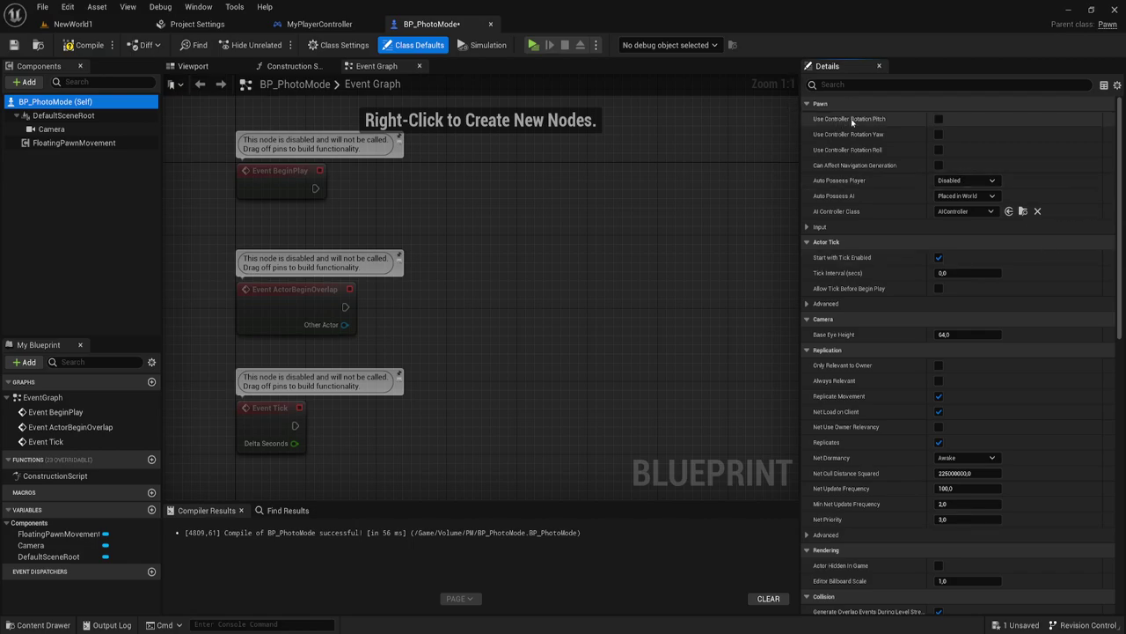
{"action": "left_click", "coordinate": [929, 120]}
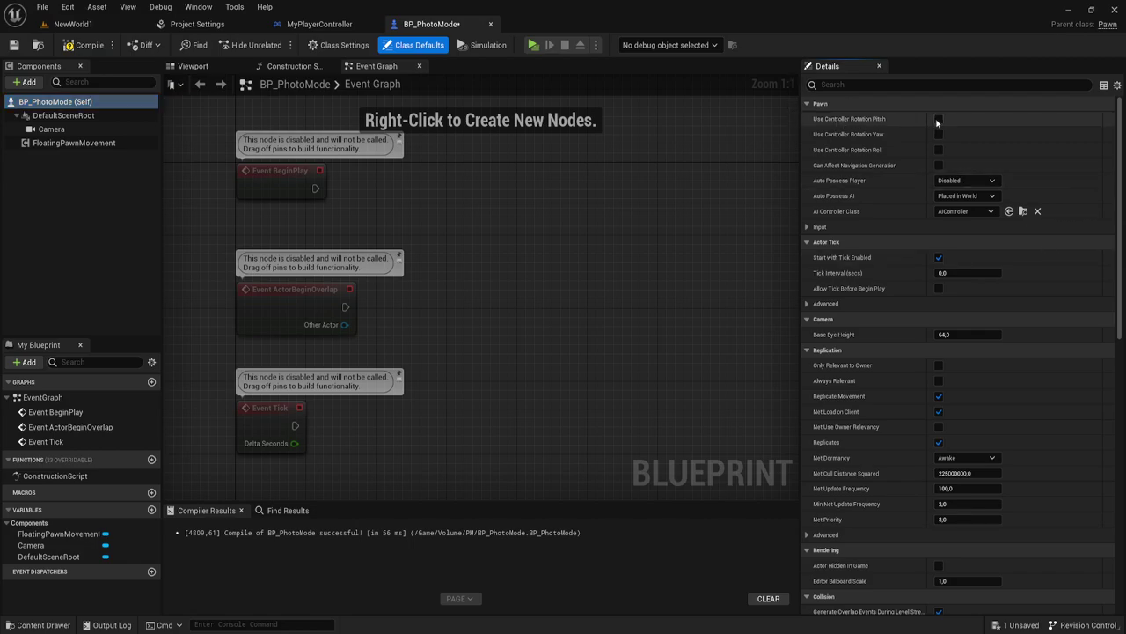
{"action": "left_click", "coordinate": [938, 119]}
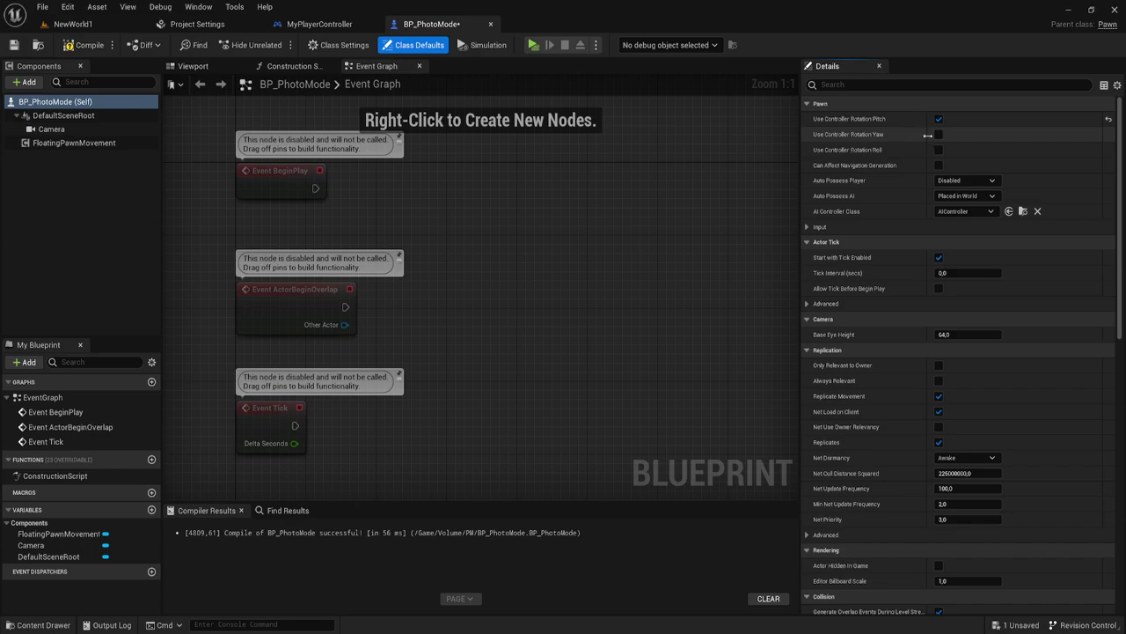
{"action": "left_click", "coordinate": [939, 136]}
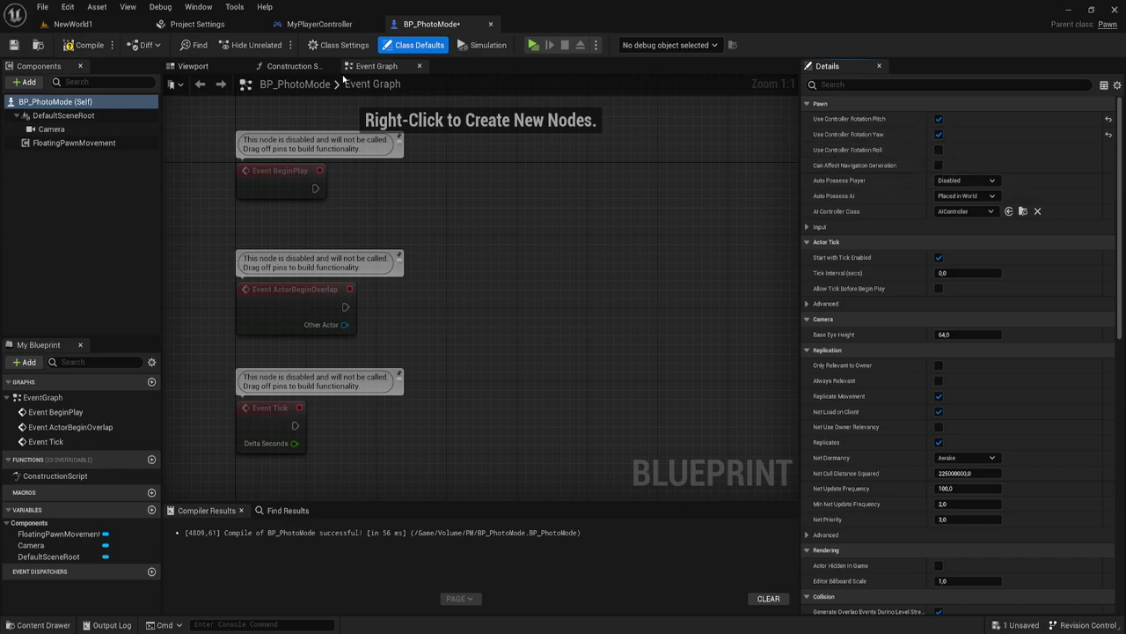
{"action": "left_click", "coordinate": [73, 24]}
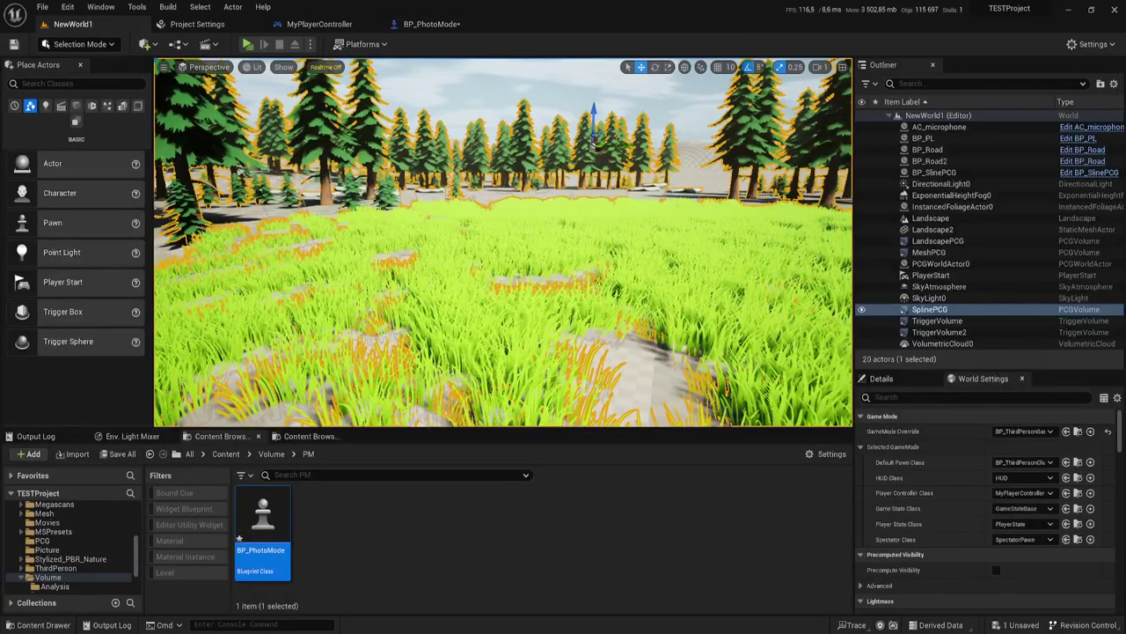
Open BP_ThirdPersonCharacter from ThirdPerson/Blueprints and select its Camera Input nodes
{"action": "left_click", "coordinate": [315, 436]}
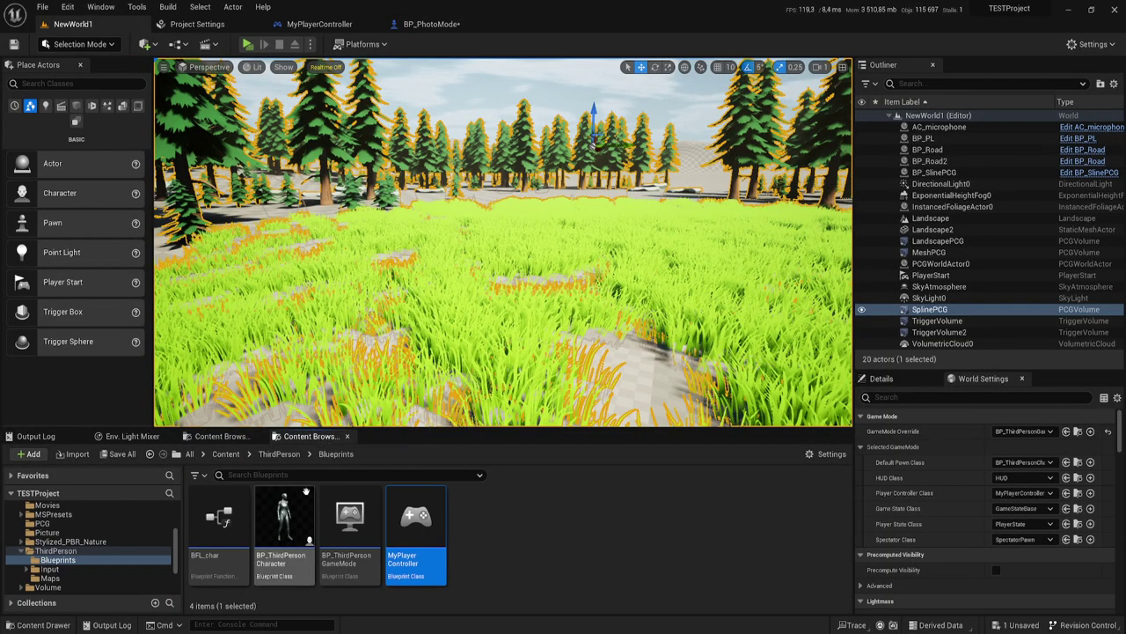
{"action": "double_click", "coordinate": [287, 521]}
{"action": "scroll", "coordinate": [564, 257], "scroll_direction": "up", "scroll_amount": 4}
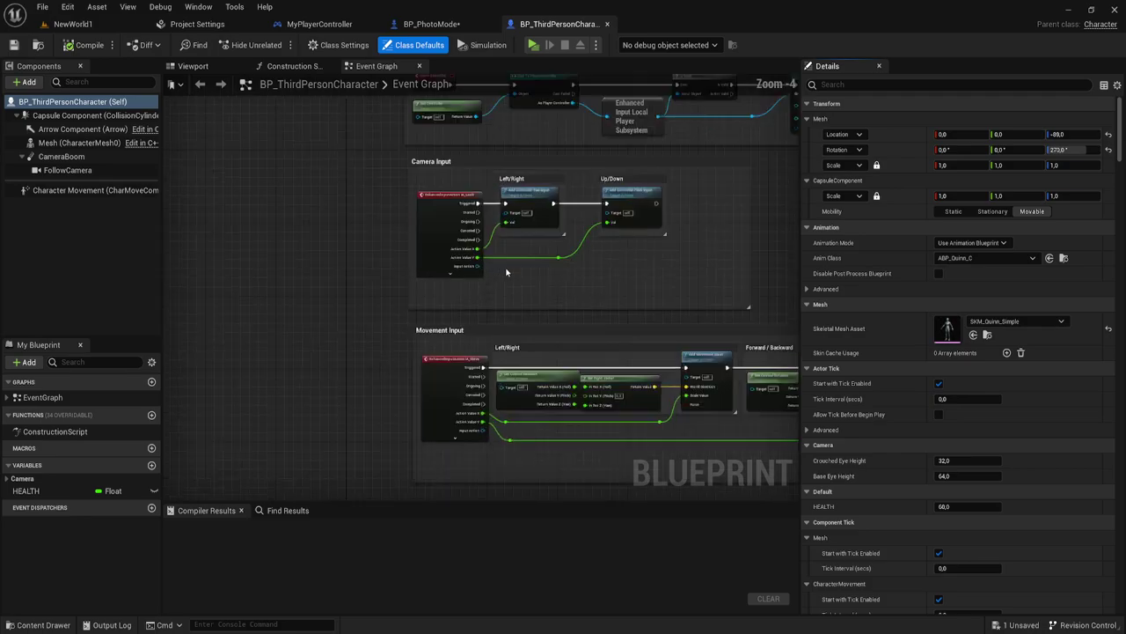
{"action": "right_click_drag", "start_coordinate": [564, 257], "coordinate": [428, 225]}
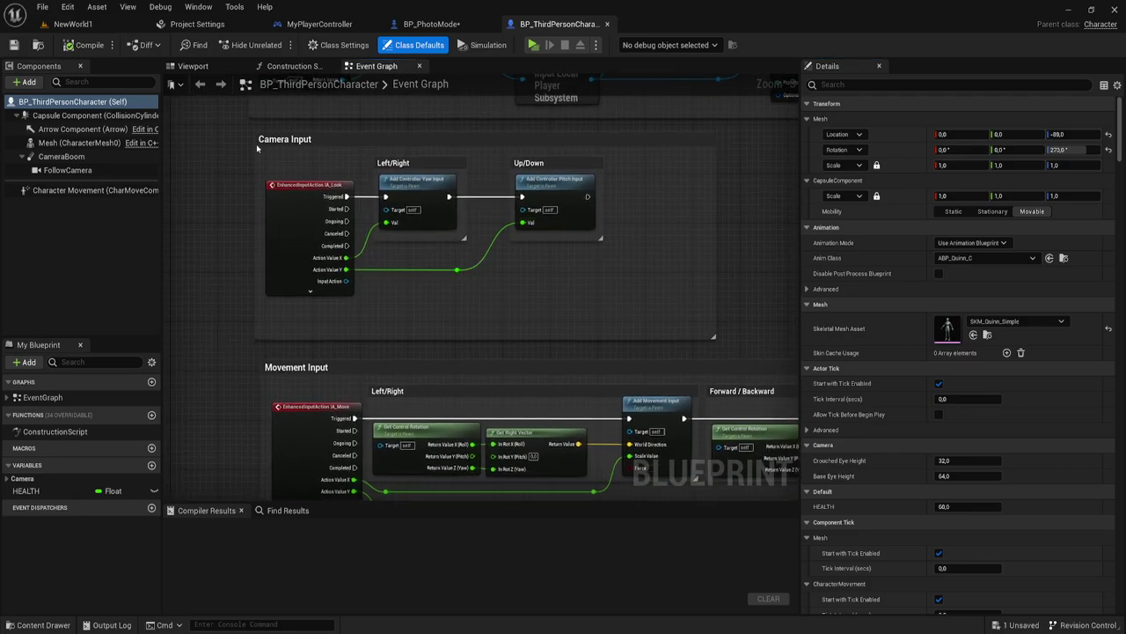
{"action": "left_click_drag", "start_coordinate": [271, 159], "coordinate": [663, 315]}
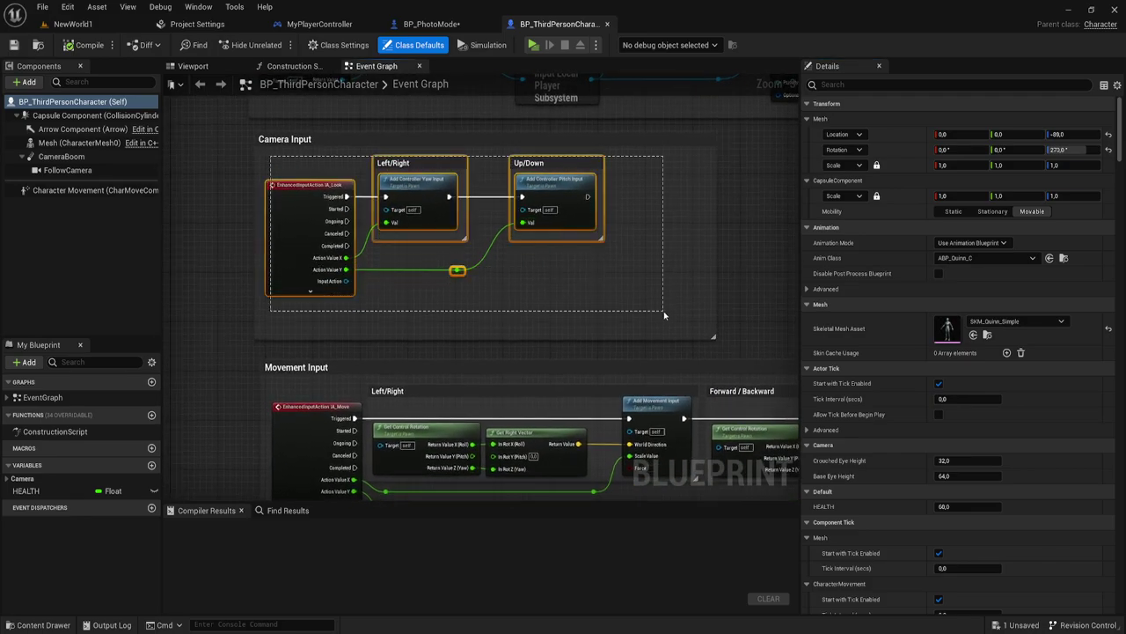
Add the Movement Input nodes to the selection and copy all selected nodes
{"action": "scroll", "coordinate": [603, 317], "scroll_direction": "down", "scroll_amount": 1}
{"action": "right_click_drag", "start_coordinate": [603, 317], "coordinate": [479, 213]}
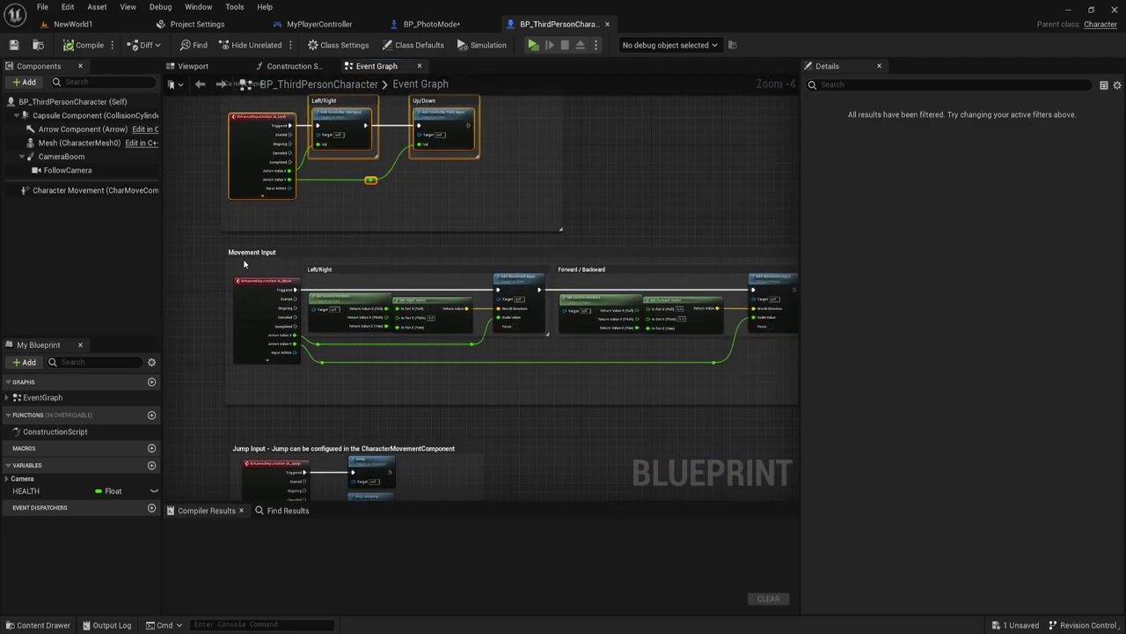
{"action": "left_click_drag", "start_coordinate": [244, 264], "coordinate": [764, 393]}
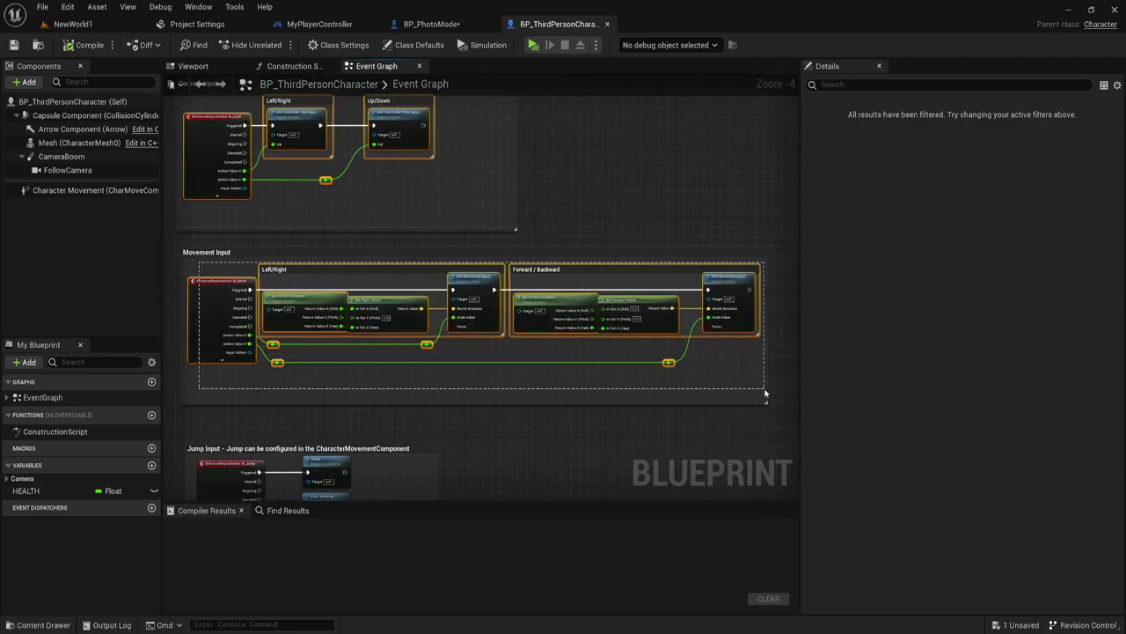
{"action": "scroll", "coordinate": [304, 359], "scroll_direction": "up", "scroll_amount": 1}
{"action": "scroll", "coordinate": [384, 351], "scroll_direction": "up", "scroll_amount": 1}
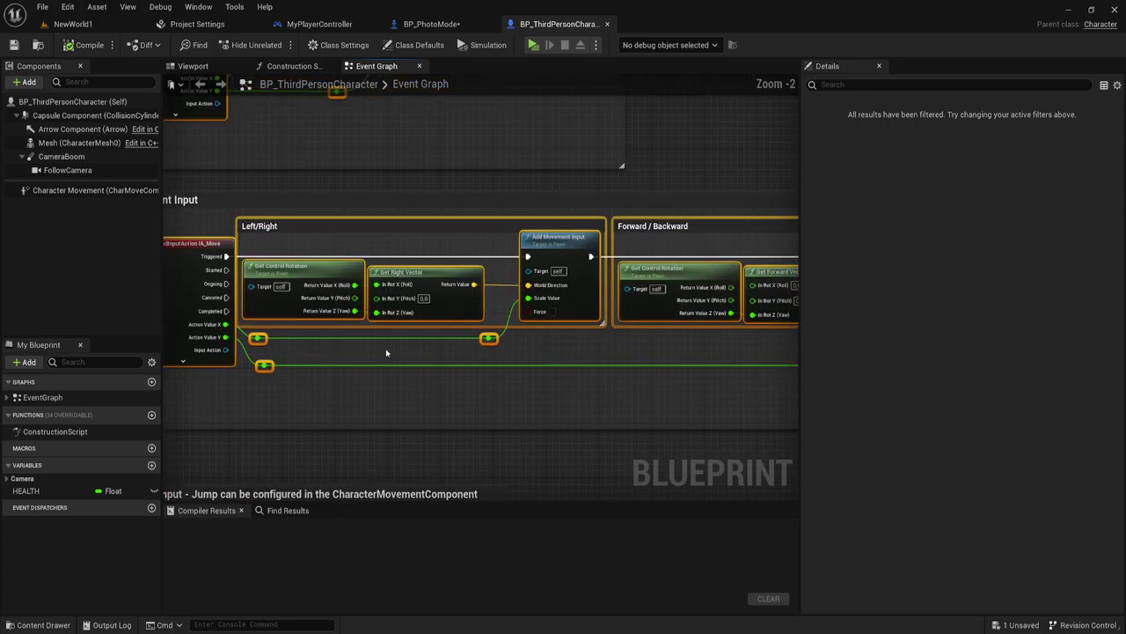
{"action": "right_click_drag", "start_coordinate": [384, 352], "coordinate": [531, 440]}
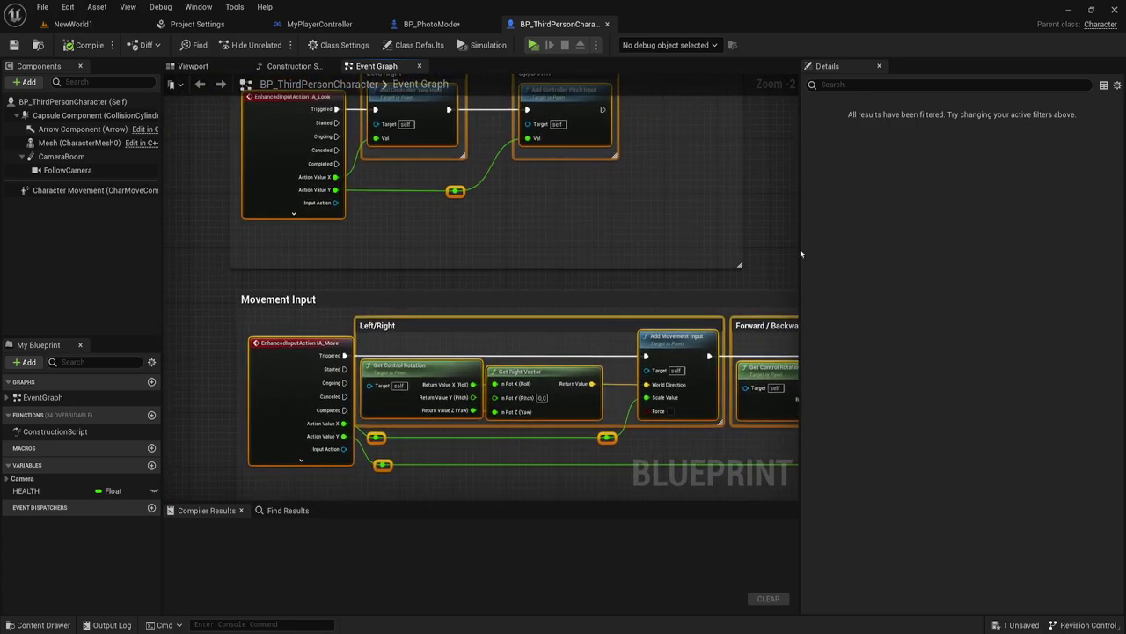
{"action": "left_click_drag", "start_coordinate": [795, 229], "coordinate": [942, 237]}
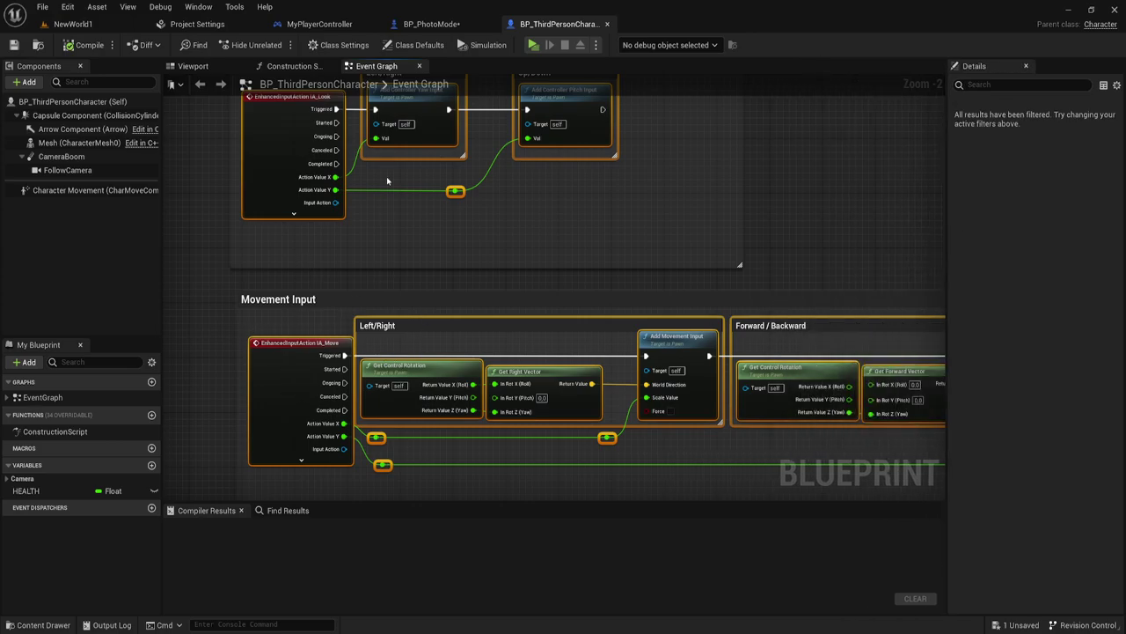
{"action": "right_click", "coordinate": [287, 136]}
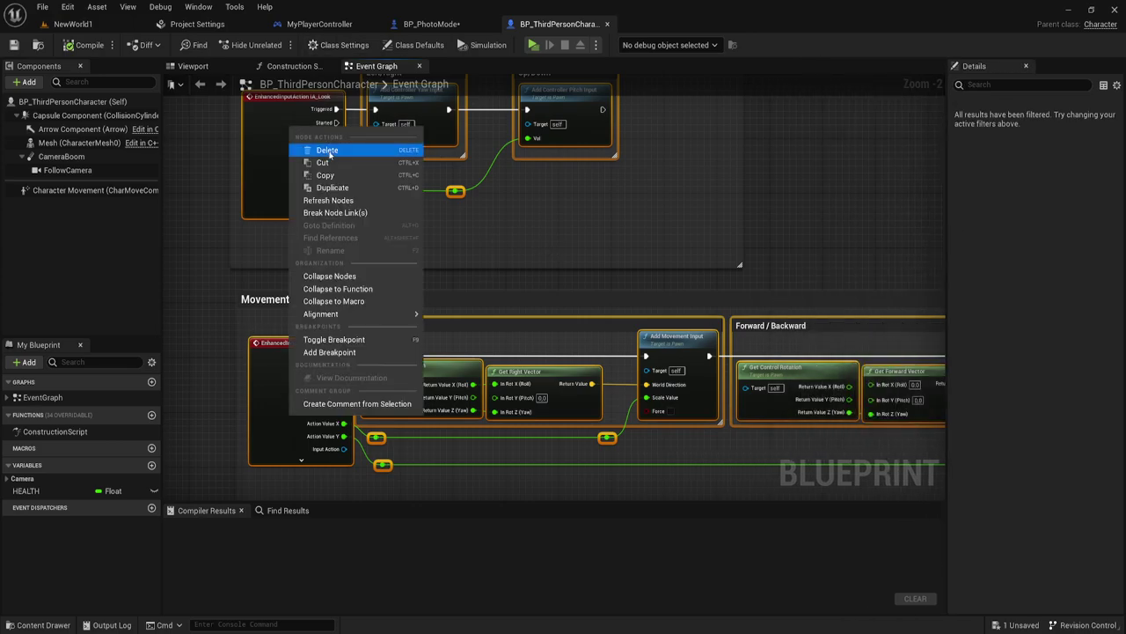
{"action": "left_click", "coordinate": [327, 176]}
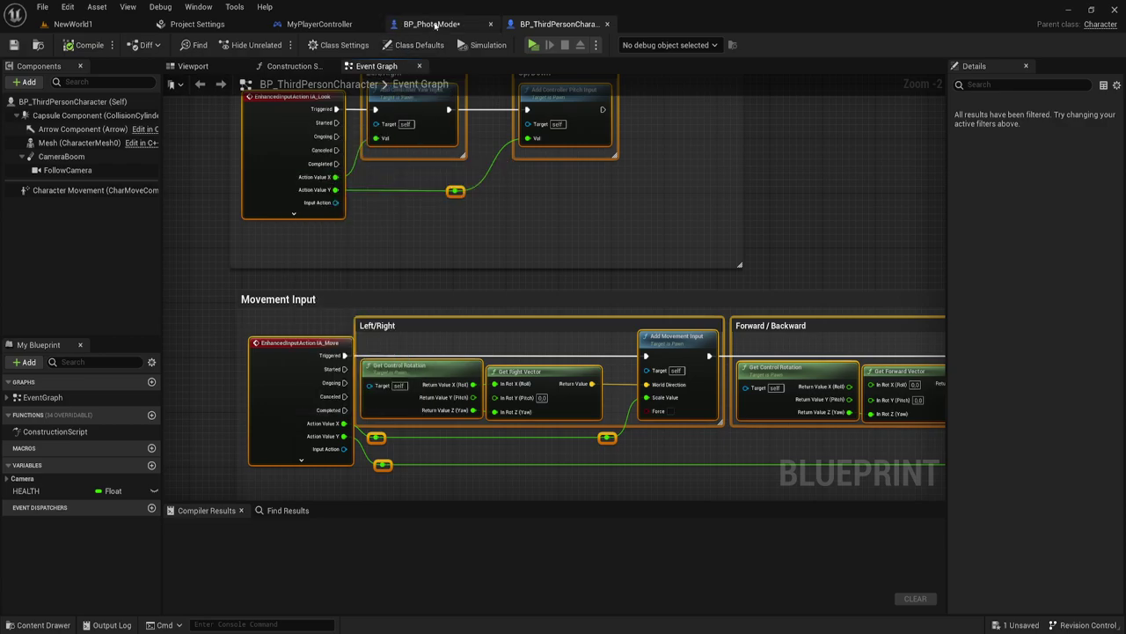
Paste the copied input nodes into BP_PhotoMode's Event Graph below the disabled nodes
{"action": "left_click", "coordinate": [431, 23]}
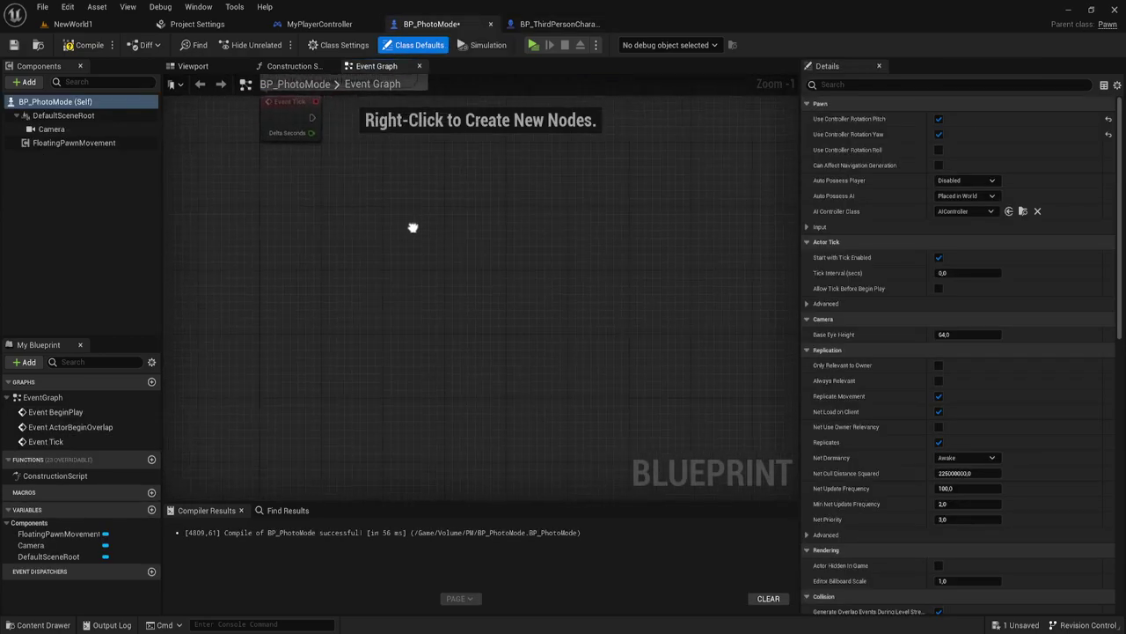
{"action": "key", "text": "ctrl+v"}
{"action": "scroll", "coordinate": [341, 295], "scroll_direction": "down", "scroll_amount": 4}
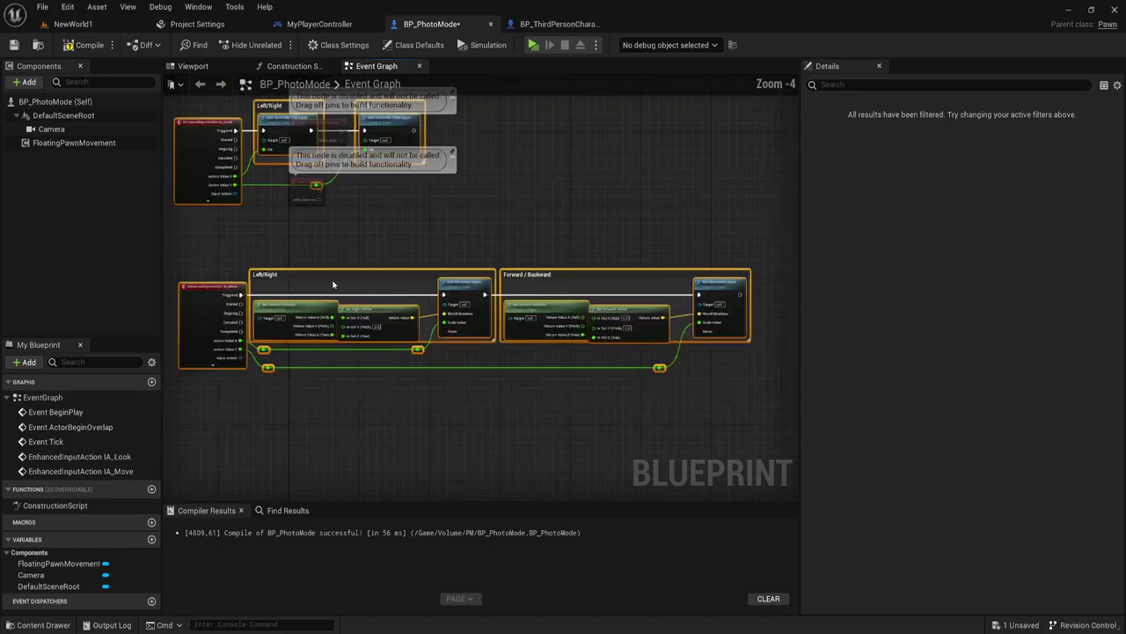
{"action": "left_click_drag", "start_coordinate": [251, 187], "coordinate": [314, 267]}
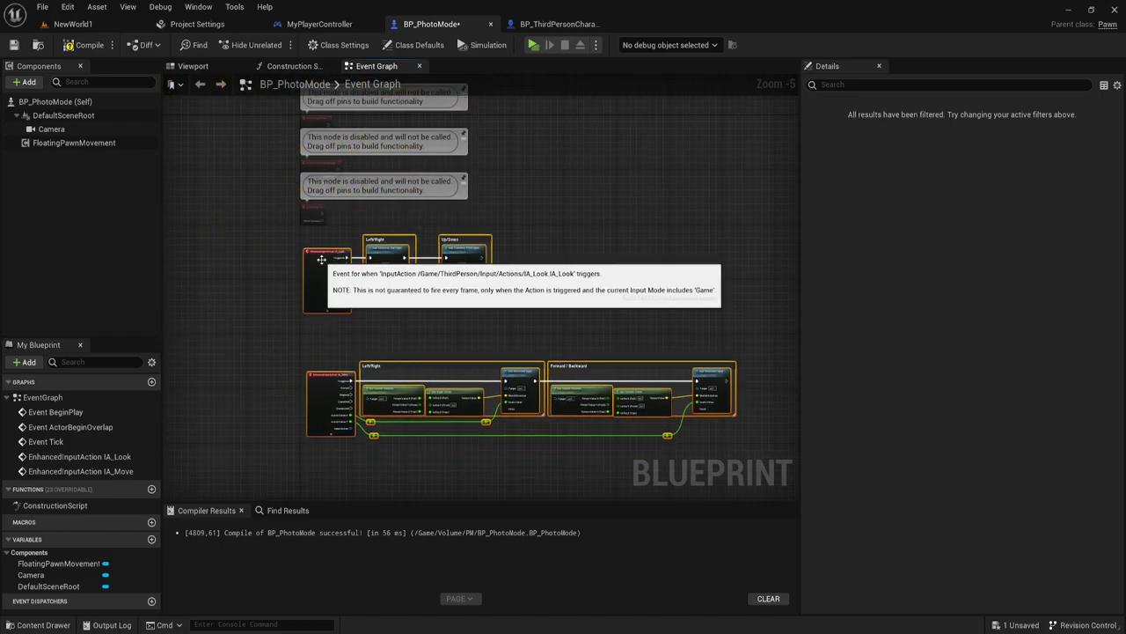
{"action": "scroll", "coordinate": [317, 269], "scroll_direction": "up", "scroll_amount": 4}
{"action": "left_click", "coordinate": [440, 270]}
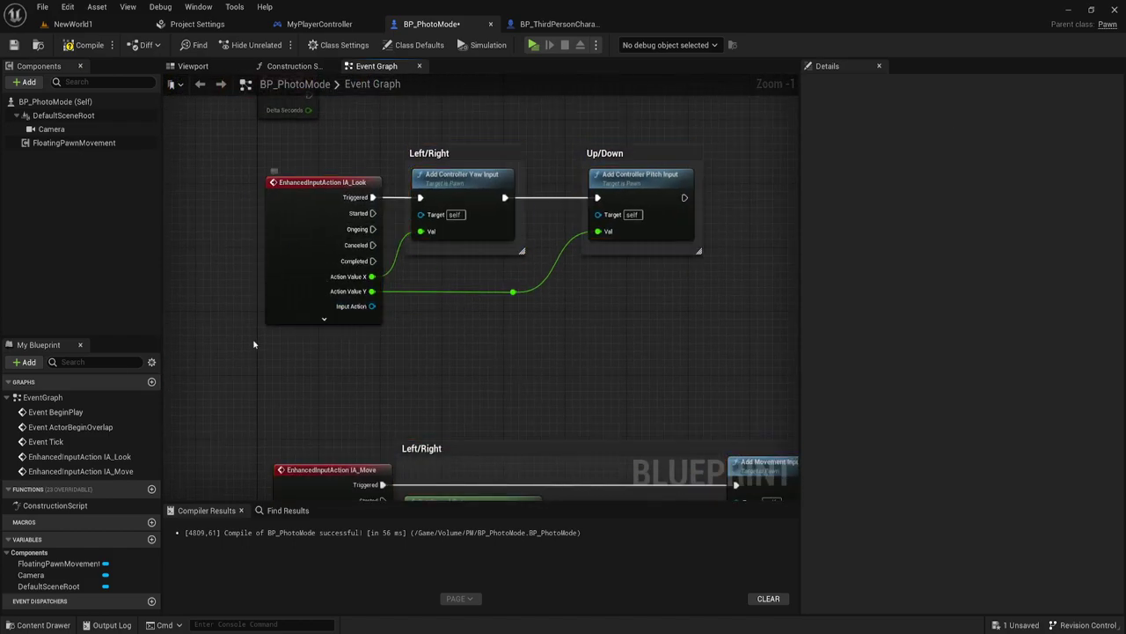
Select the IA_Look, Left/Right and Forward/Backward node groups, then compile BP_PhotoMode
{"action": "left_click_drag", "start_coordinate": [253, 344], "coordinate": [710, 132]}
{"action": "scroll", "coordinate": [616, 176], "scroll_direction": "down", "scroll_amount": 2}
{"action": "right_click_drag", "start_coordinate": [617, 255], "coordinate": [532, 117]}
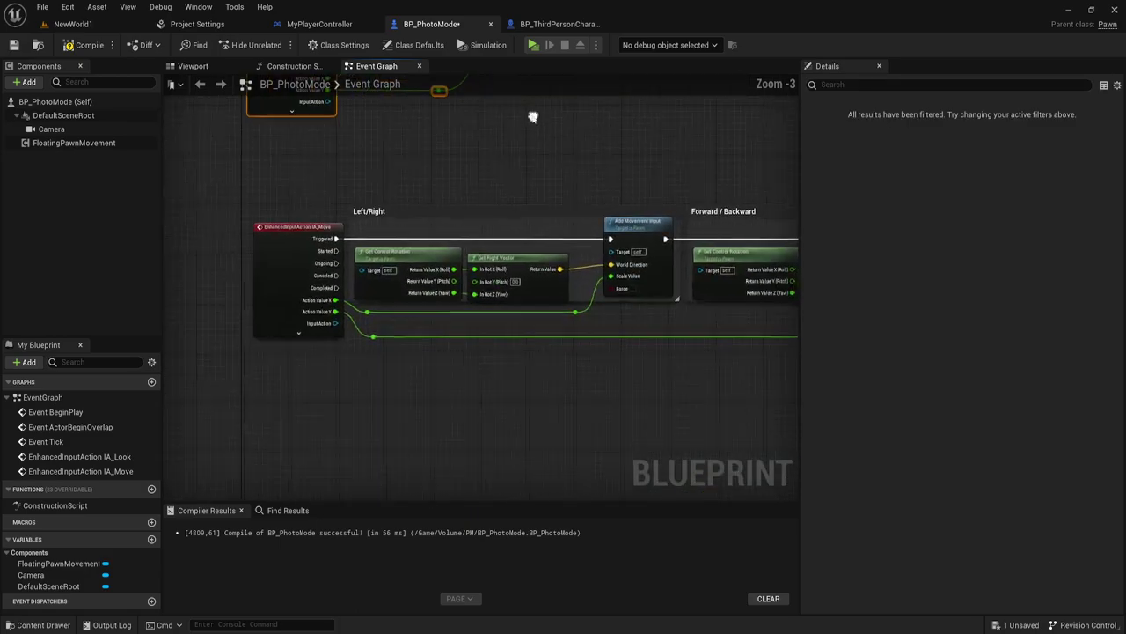
{"action": "scroll", "coordinate": [510, 226], "scroll_direction": "up", "scroll_amount": 2}
{"action": "left_click_drag", "start_coordinate": [314, 145], "coordinate": [505, 379]}
{"action": "mouse_move", "coordinate": [778, 406]}
{"action": "right_mouse_down"}
{"action": "mouse_move", "coordinate": [560, 390]}
{"action": "mouse_move", "coordinate": [492, 360]}
{"action": "right_mouse_up"}
{"action": "left_click_drag", "start_coordinate": [493, 359], "coordinate": [601, 126]}
{"action": "right_click_drag", "start_coordinate": [528, 119], "coordinate": [478, 208]}
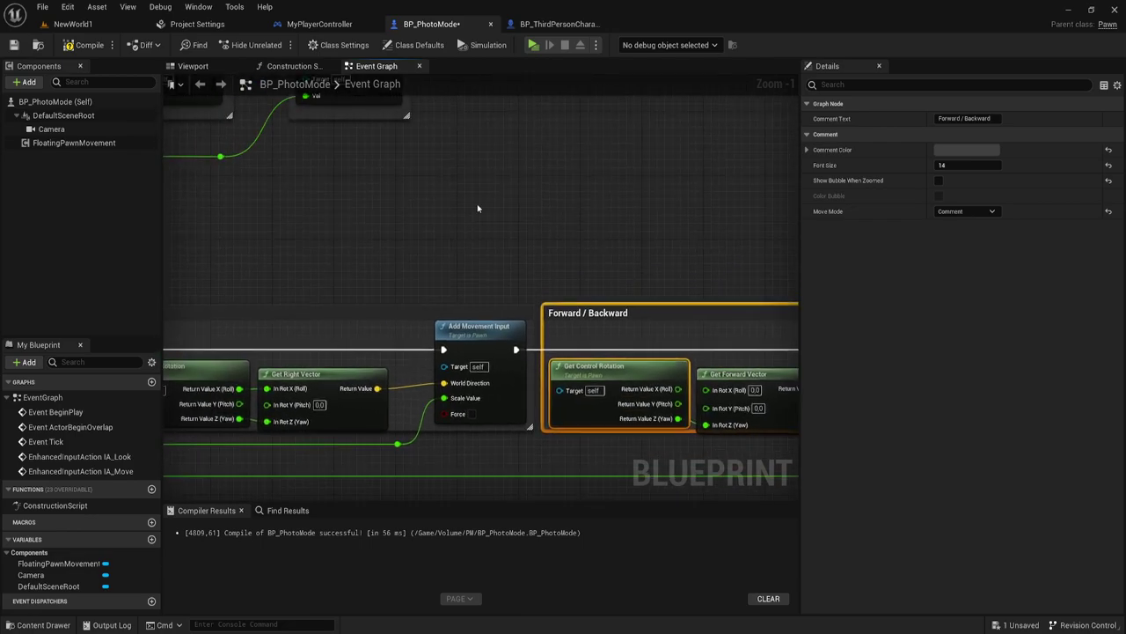
{"action": "left_click", "coordinate": [101, 53]}
{"action": "left_click", "coordinate": [533, 45]}
{"action": "key", "text": "w"}
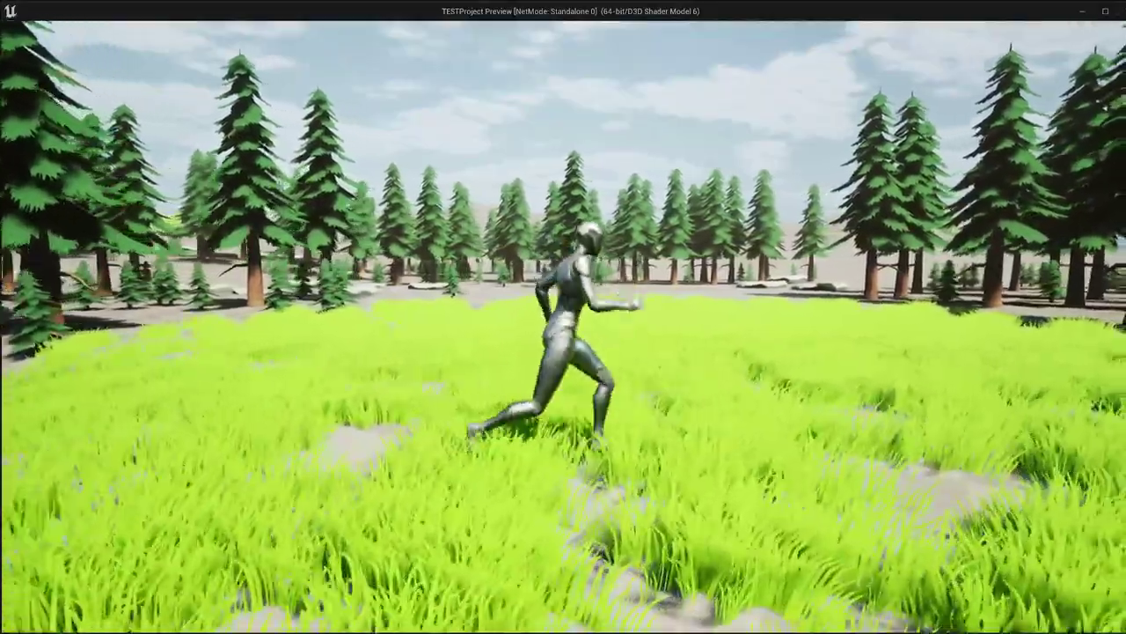
{"action": "key", "text": "s"}
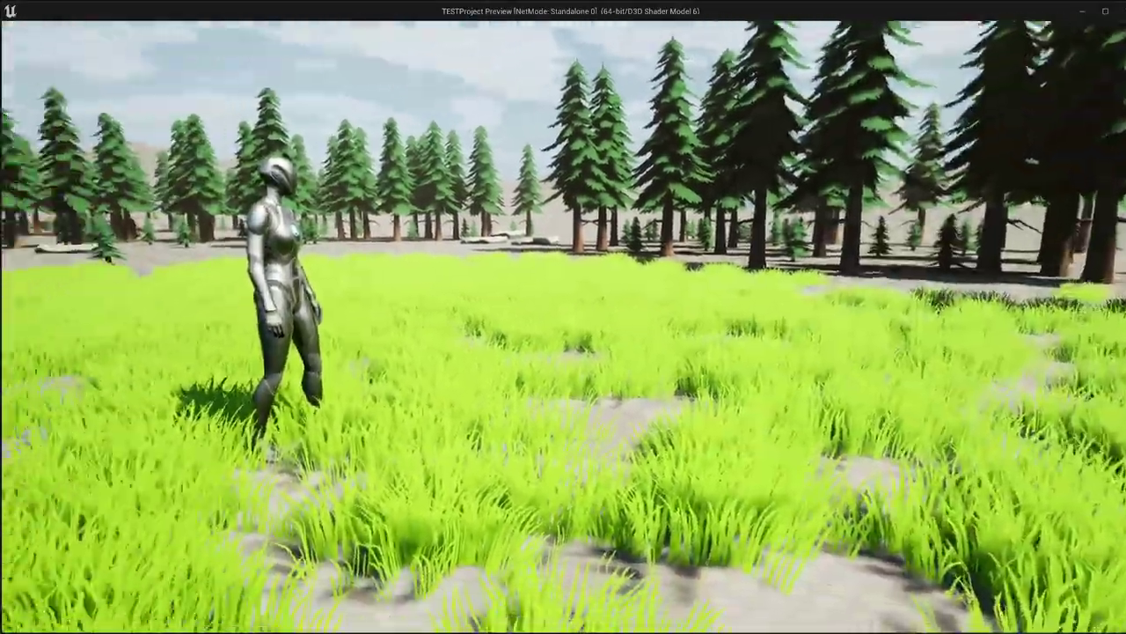
{"action": "key", "text": "a"}
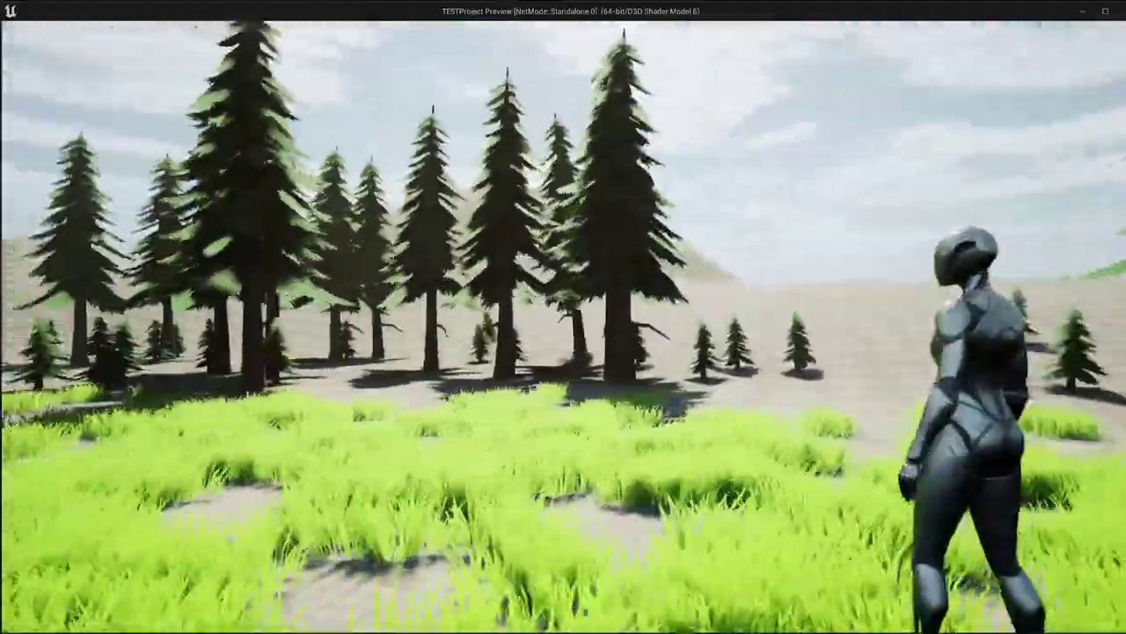
{"action": "key", "text": "s"}
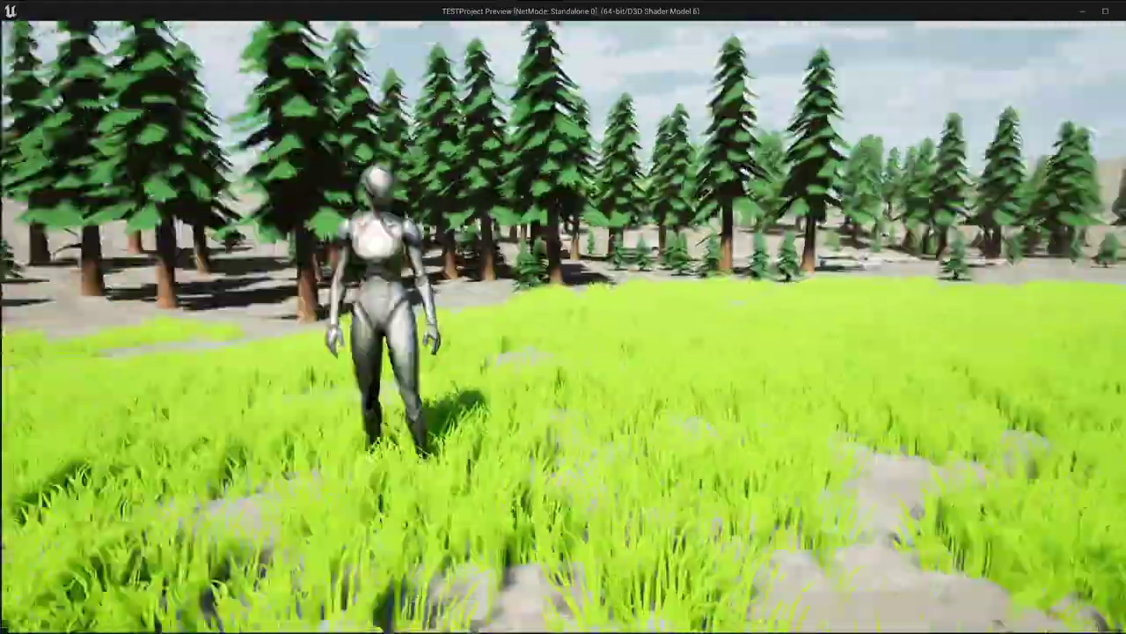
{"action": "key", "text": "w"}
{"action": "key", "text": "w"}
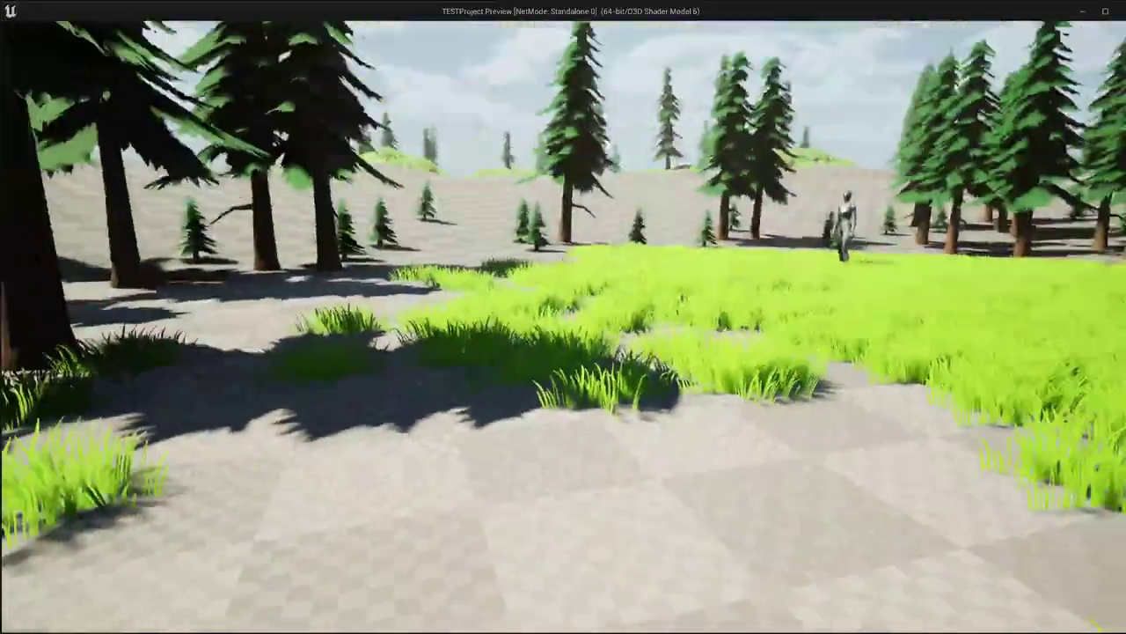
{"action": "key", "text": "s"}
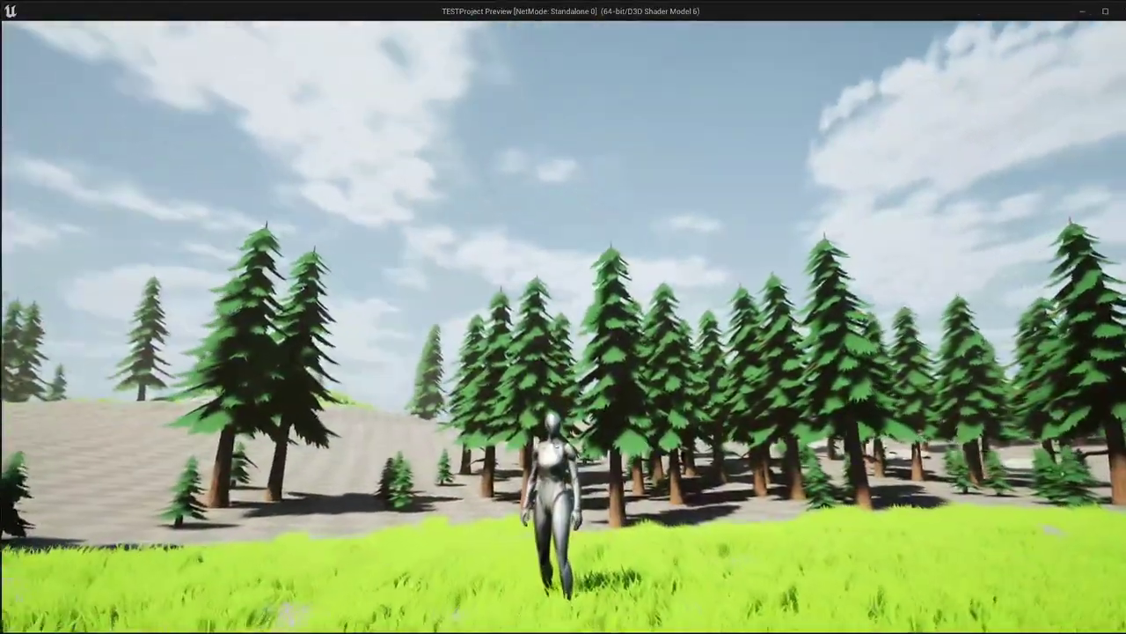
{"action": "key", "text": "w"}
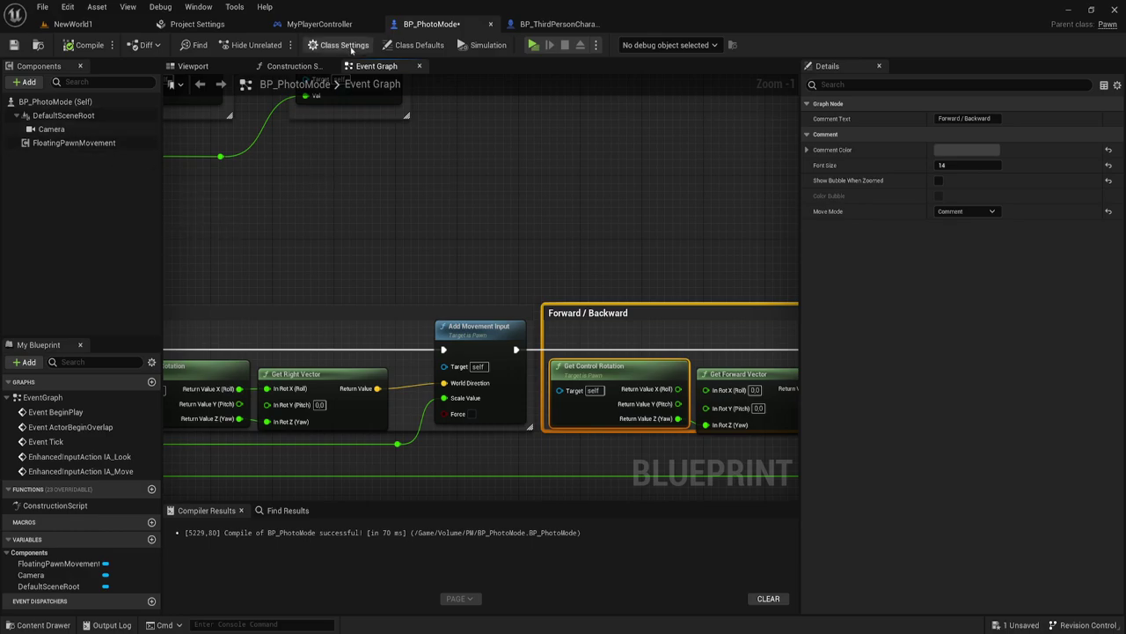
Review the Camera Input group in BP_ThirdPersonCharacter, then close that blueprint
{"action": "left_click", "coordinate": [553, 25]}
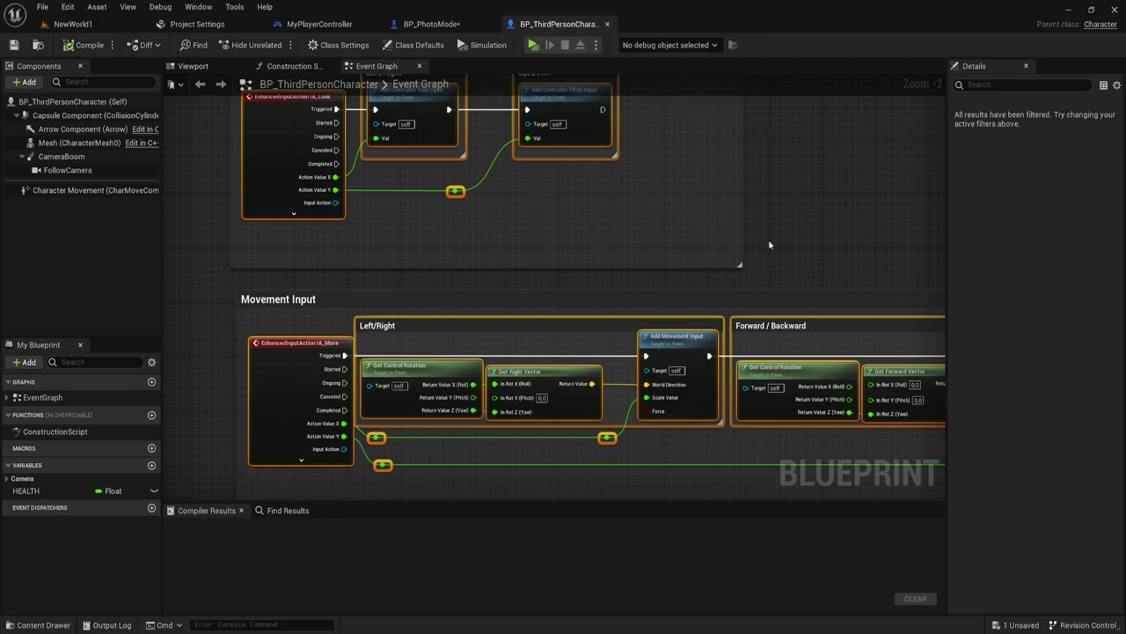
{"action": "left_click", "coordinate": [610, 244]}
{"action": "mouse_move", "coordinate": [611, 215]}
{"action": "right_mouse_down"}
{"action": "mouse_move", "coordinate": [590, 332]}
{"action": "mouse_move", "coordinate": [470, 304]}
{"action": "mouse_move", "coordinate": [479, 286]}
{"action": "right_mouse_up"}
{"action": "scroll", "coordinate": [563, 286], "scroll_direction": "down", "scroll_amount": 3}
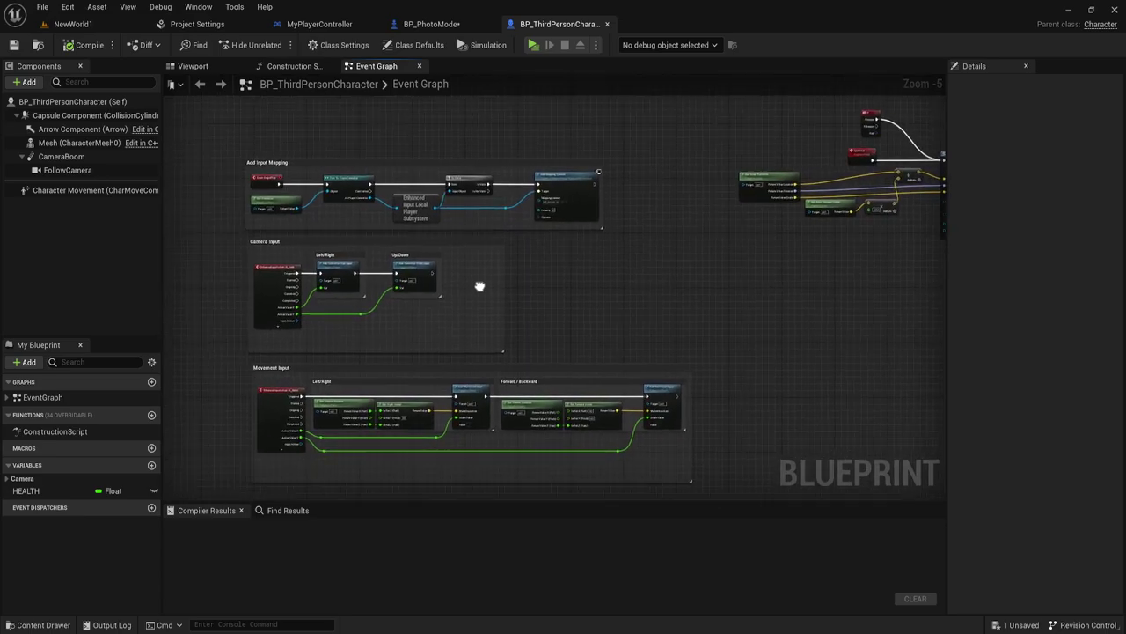
{"action": "left_click", "coordinate": [608, 24]}
Compile and save BP_PhotoMode
{"action": "scroll", "coordinate": [511, 161], "scroll_direction": "down", "scroll_amount": 3}
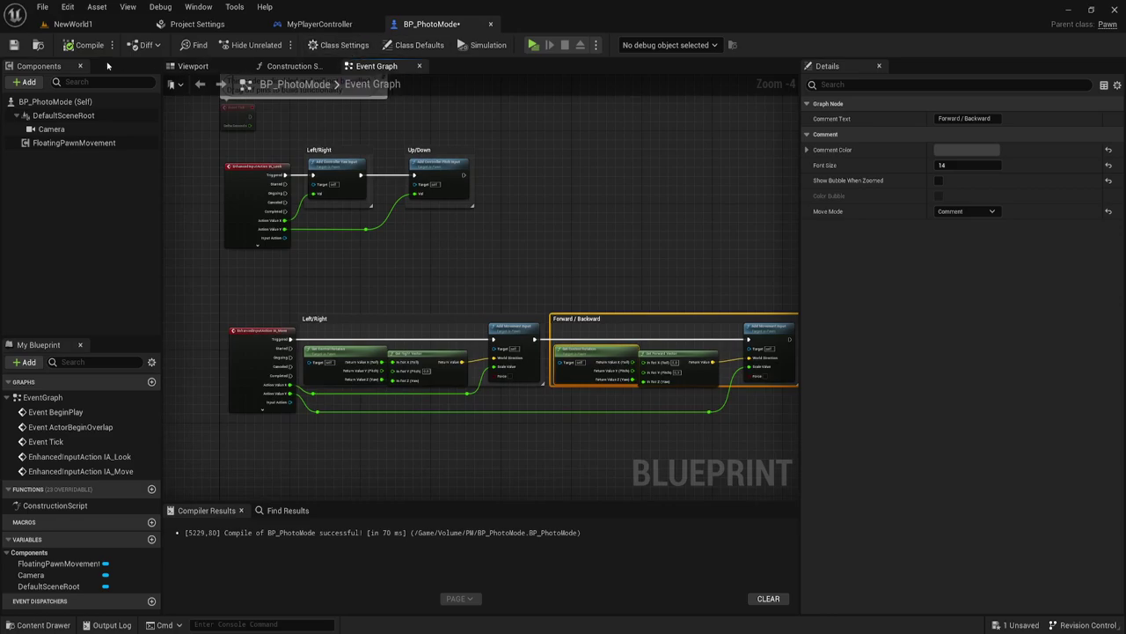
{"action": "left_click", "coordinate": [84, 44]}
{"action": "left_click", "coordinate": [14, 45]}
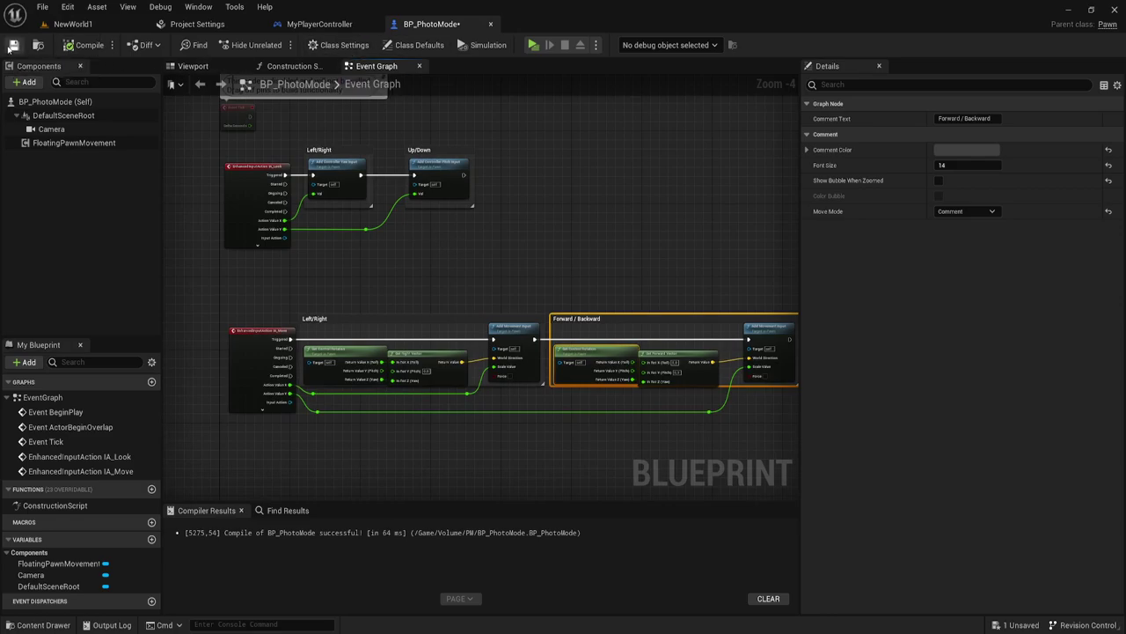
In MyPlayerController, move As BP Third Person Character beside Photo Mode Ref, then go to NewWorld1
{"action": "left_click", "coordinate": [319, 24]}
{"action": "right_click_drag", "start_coordinate": [585, 235], "coordinate": [695, 227]}
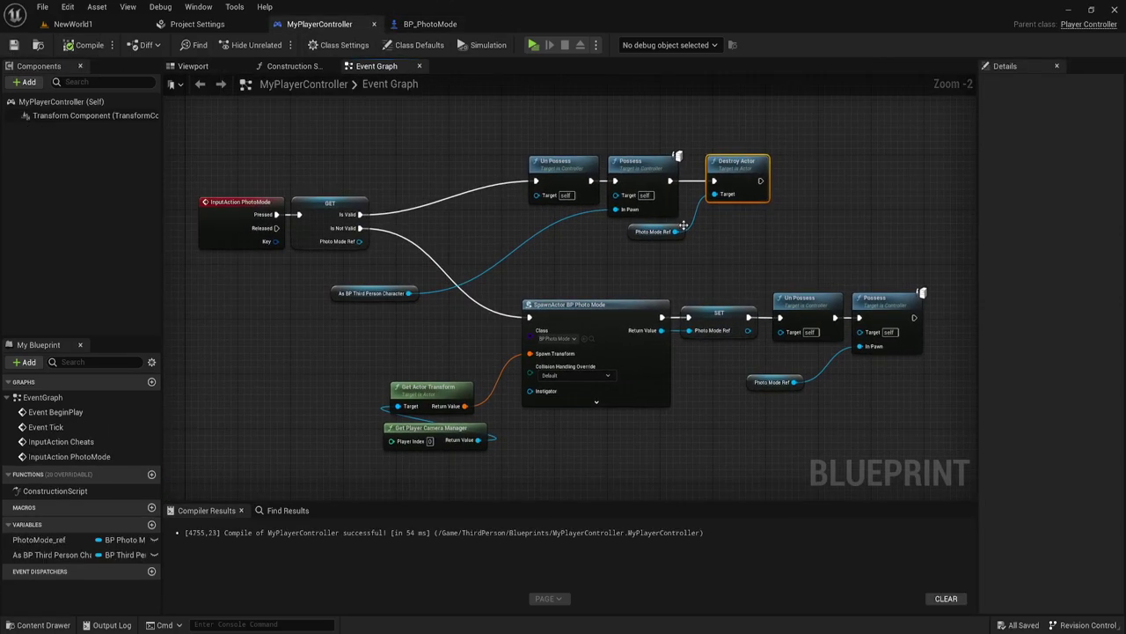
{"action": "scroll", "coordinate": [391, 288], "scroll_direction": "up", "scroll_amount": 1}
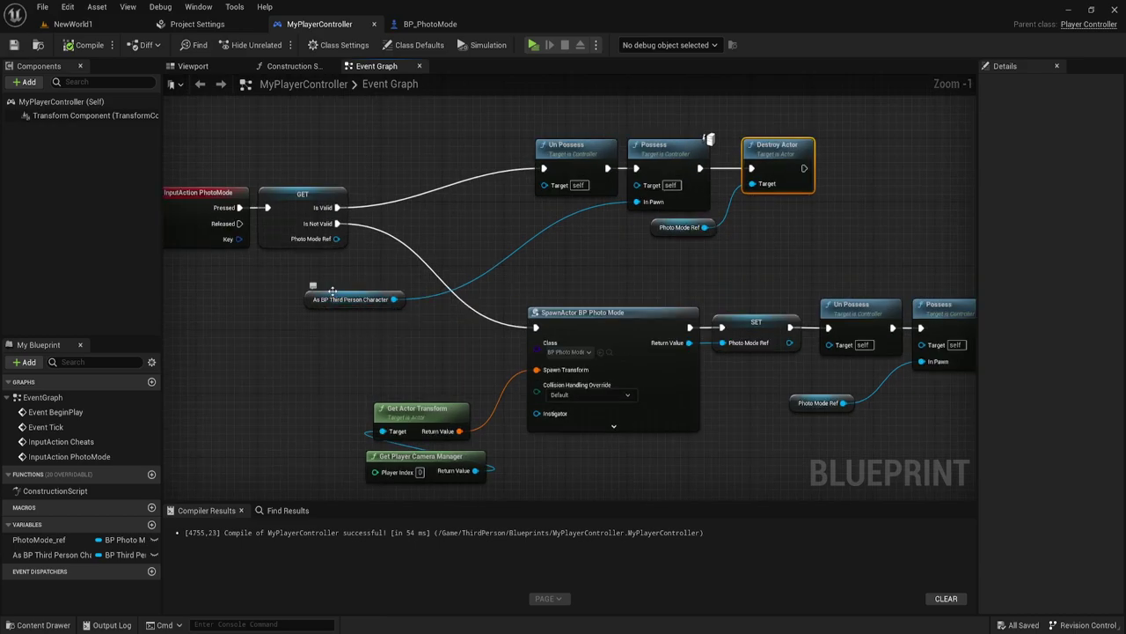
{"action": "left_click_drag", "start_coordinate": [338, 293], "coordinate": [503, 235]}
{"action": "left_click_drag", "start_coordinate": [328, 283], "coordinate": [524, 236]}
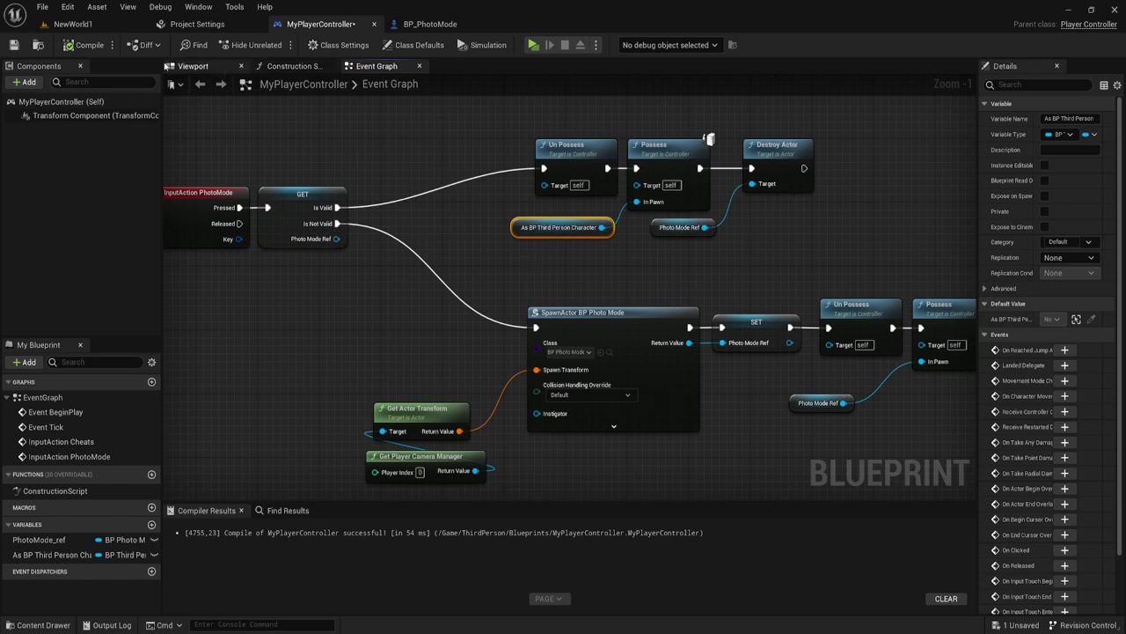
{"action": "left_click", "coordinate": [72, 23]}
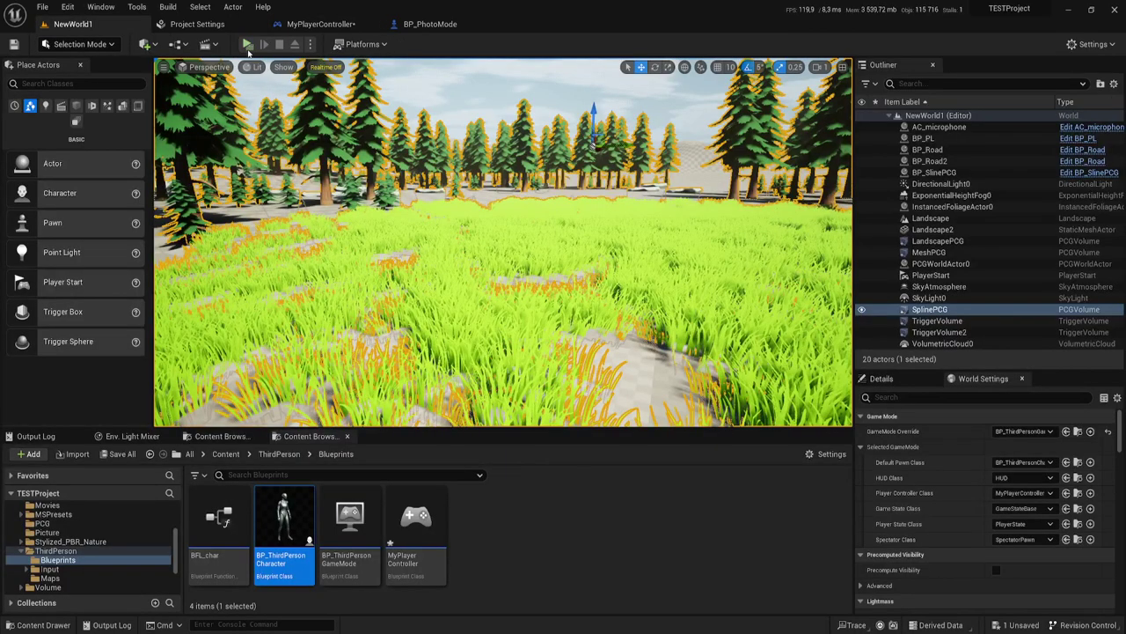
Play the level, run the character forward, left, right and back, then stop the preview
{"action": "left_click", "coordinate": [247, 44]}
{"action": "key", "text": "w"}
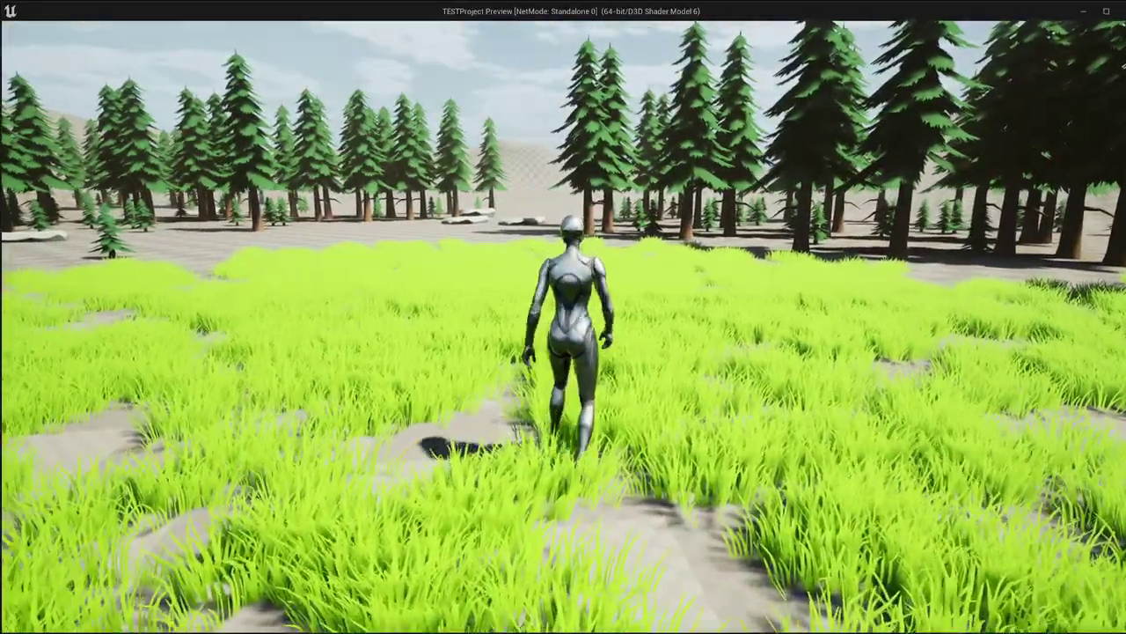
{"action": "key", "text": "w"}
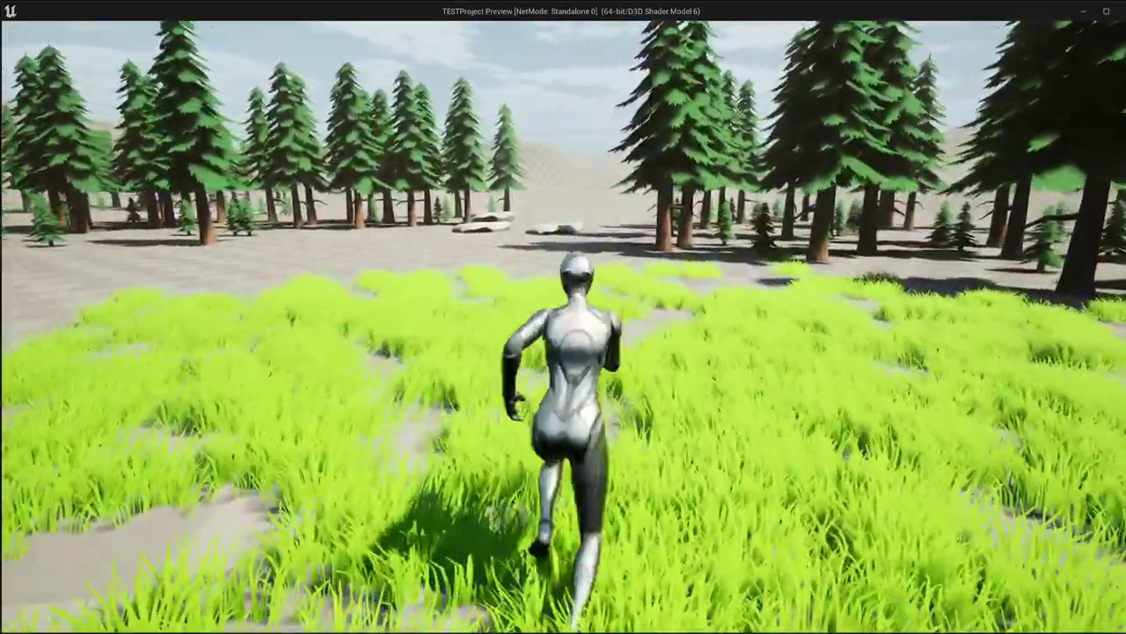
{"action": "key", "text": "a"}
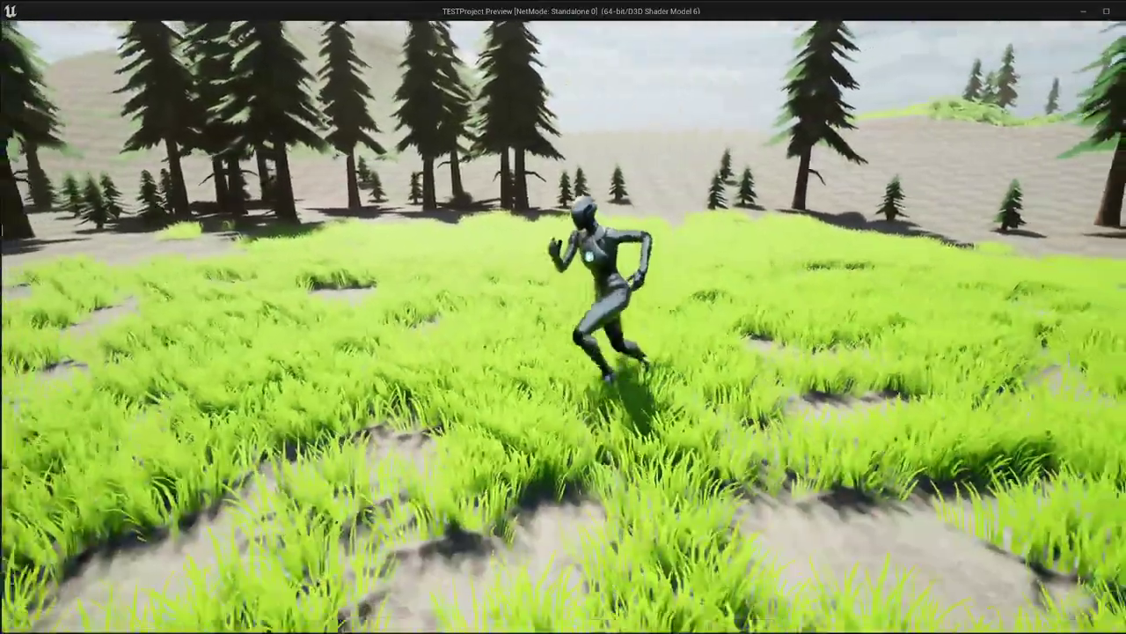
{"action": "key", "text": "d"}
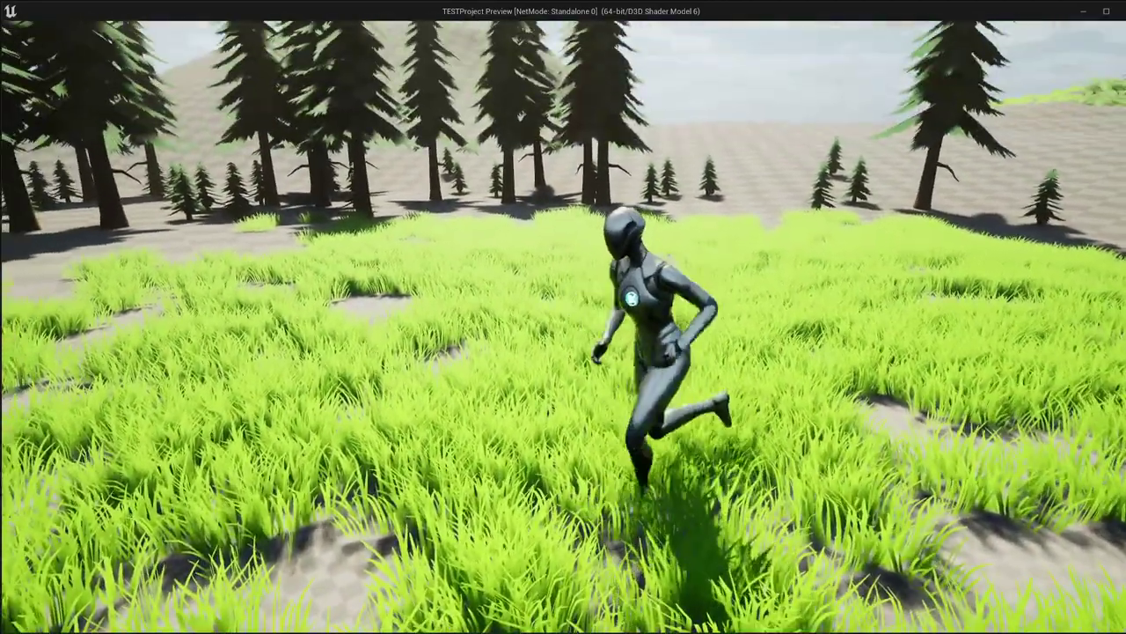
{"action": "key", "text": "s"}
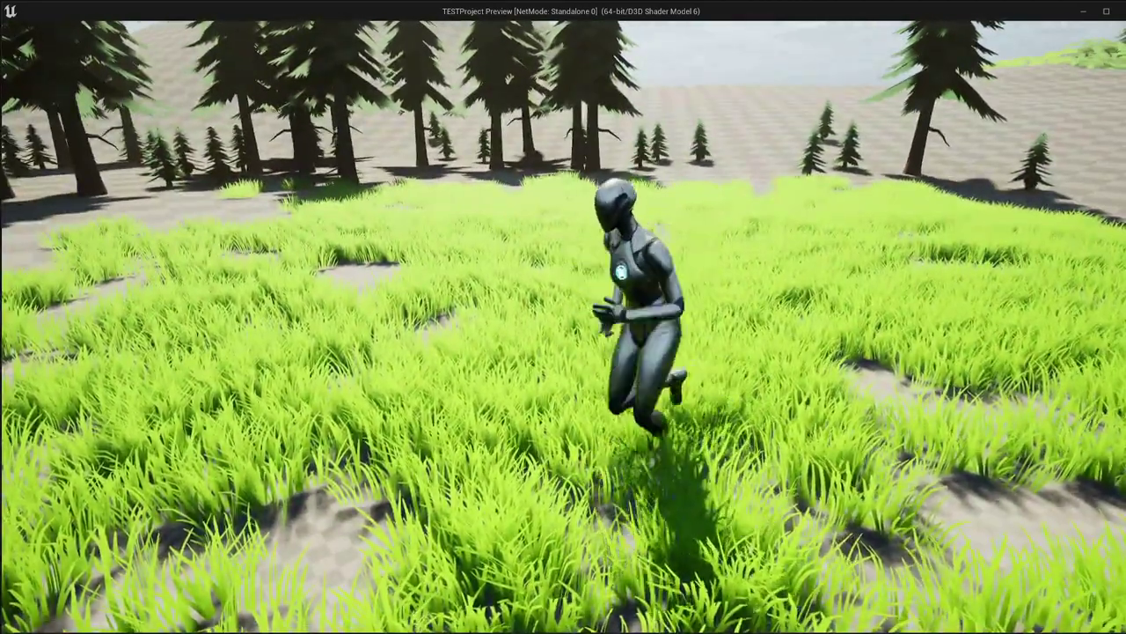
{"action": "key", "text": "Escape"}
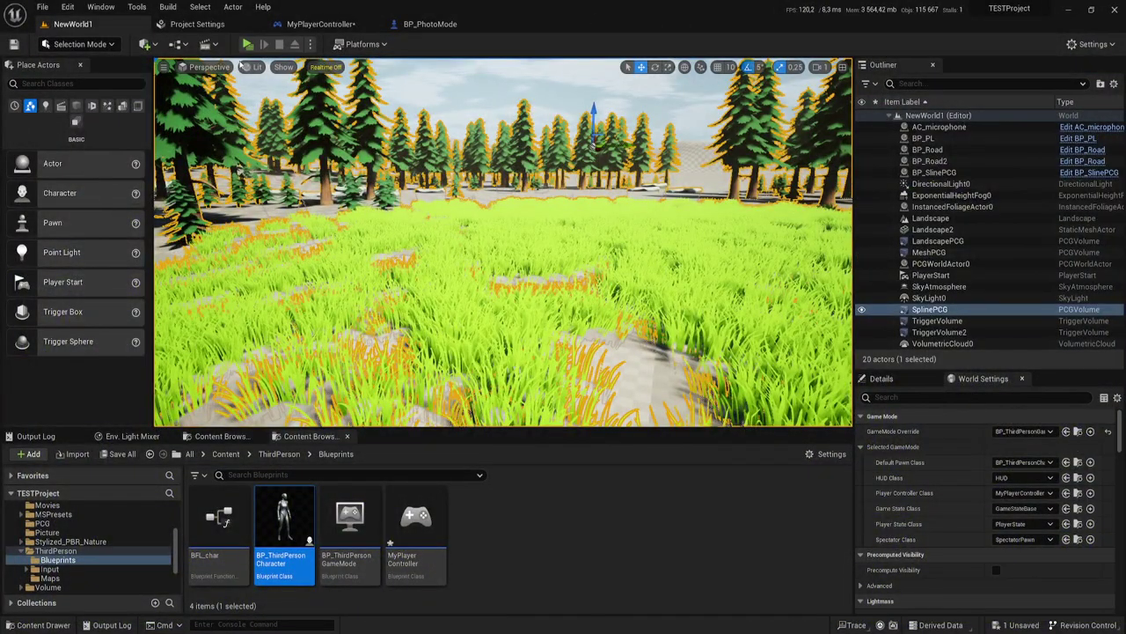
Play again, run forward and jump a few times, then close the preview
{"action": "left_click", "coordinate": [247, 44]}
{"action": "key", "text": "w"}
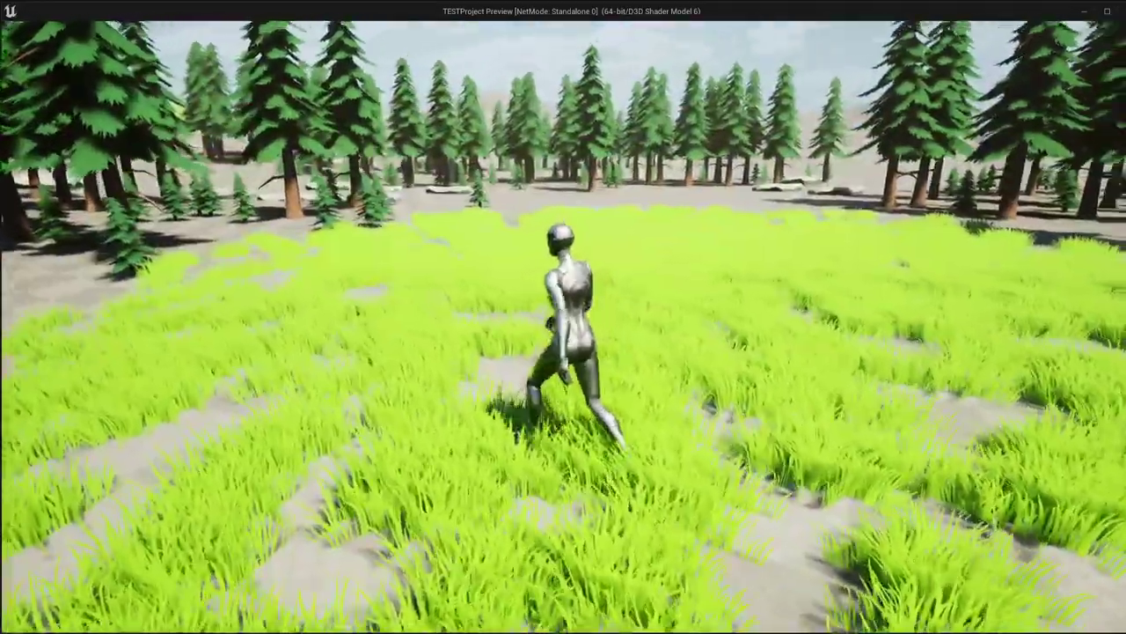
{"action": "key", "text": "space"}
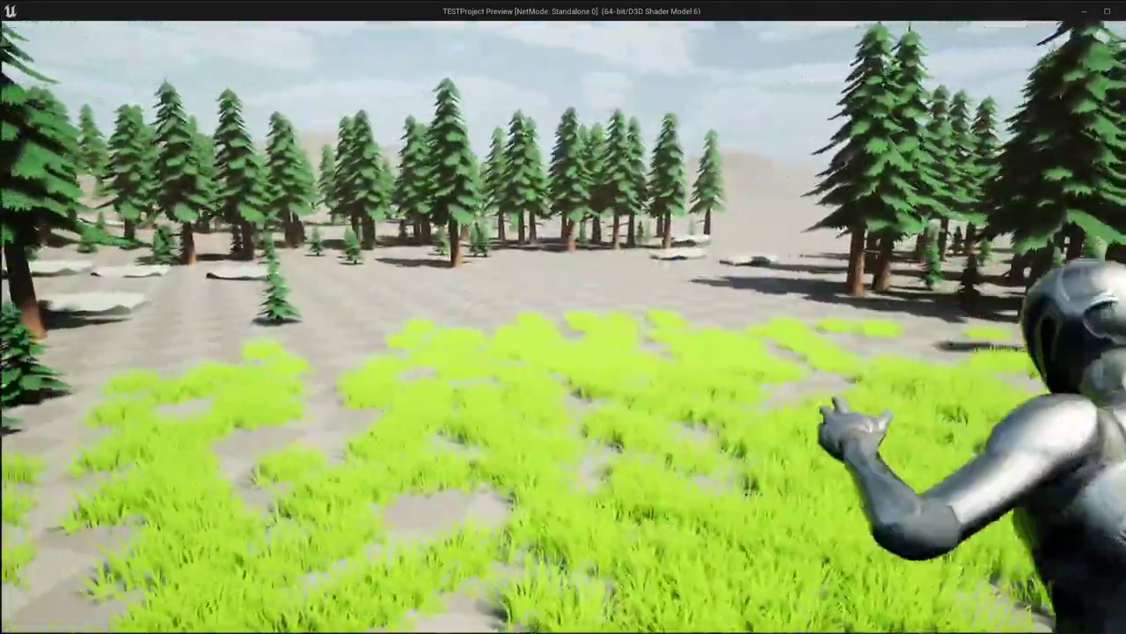
{"action": "key", "text": "space"}
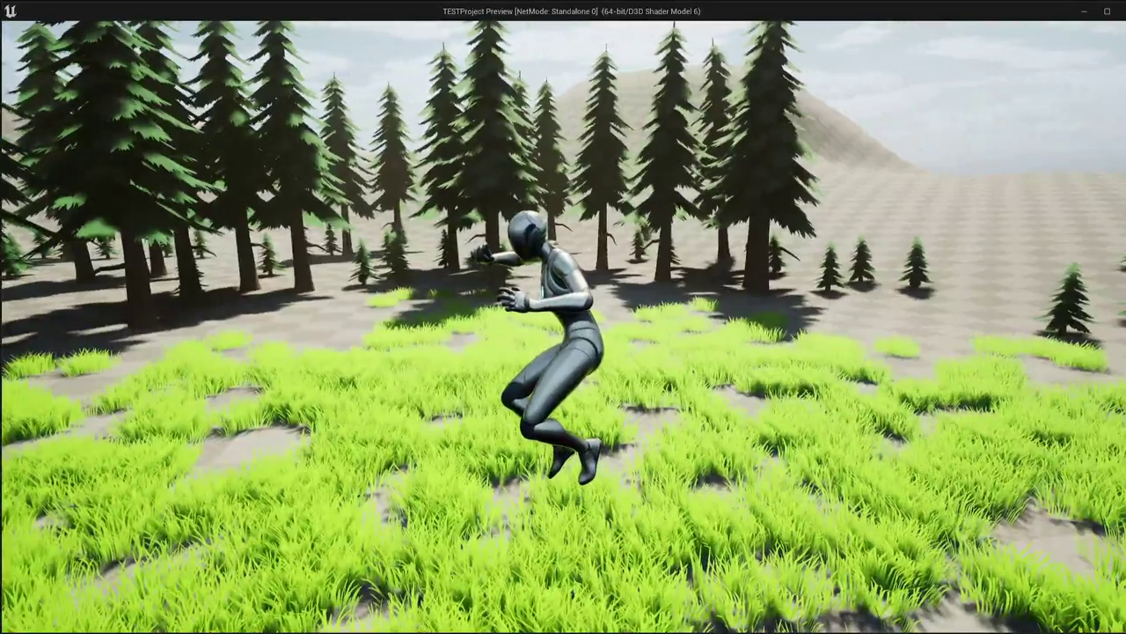
{"action": "key", "text": "space"}
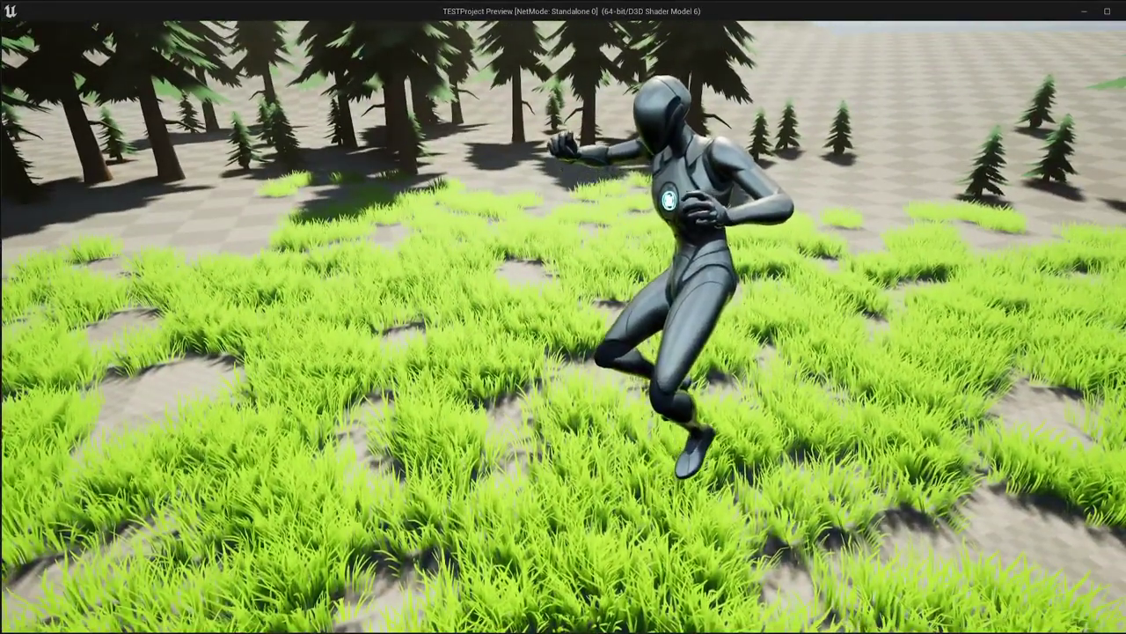
{"action": "key", "text": "Escape"}
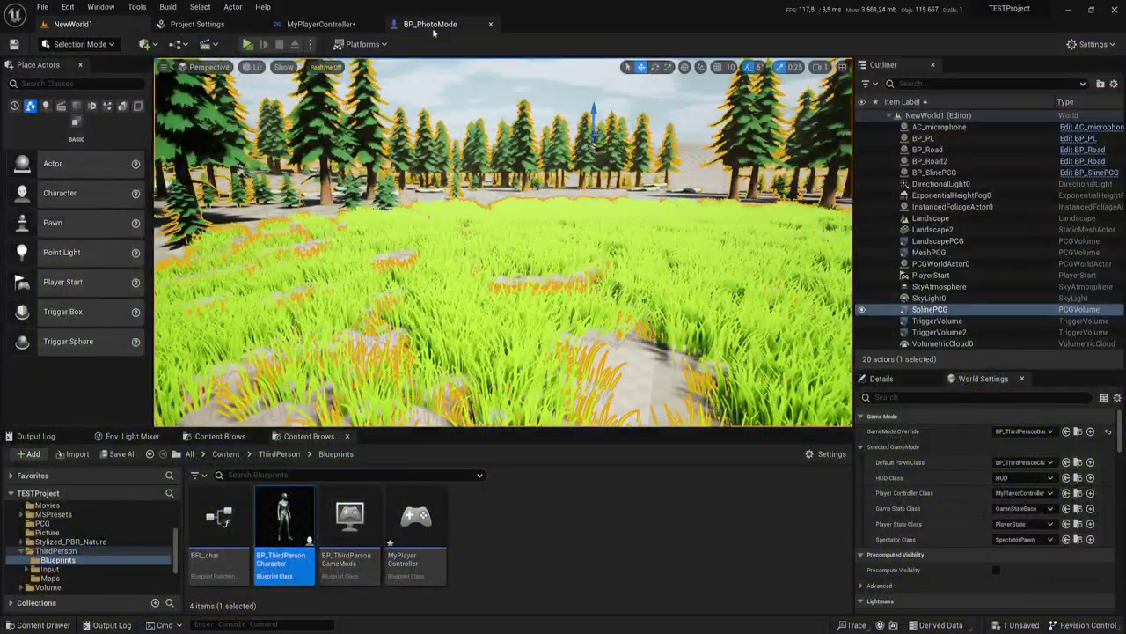
Add a character reference with a Set Custom Time Dilation node running before Un Possess
{"action": "left_click", "coordinate": [325, 25]}
{"action": "right_click_drag", "start_coordinate": [198, 243], "coordinate": [484, 299]}
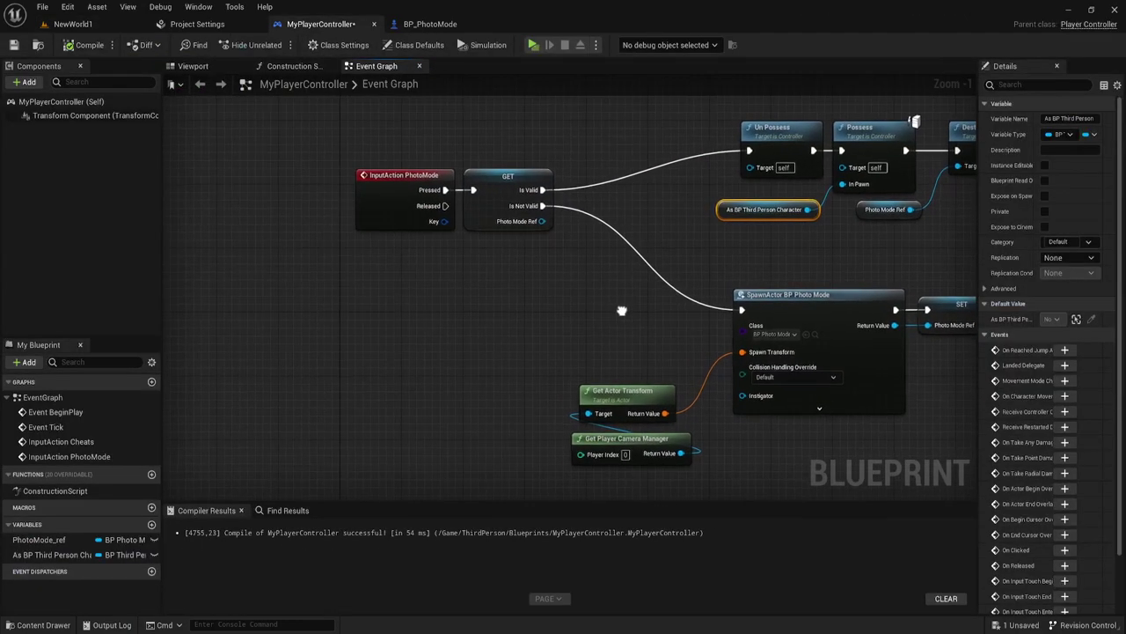
{"action": "mouse_move", "coordinate": [484, 299]}
{"action": "left_mouse_down"}
{"action": "mouse_move", "coordinate": [598, 255]}
{"action": "mouse_move", "coordinate": [447, 268]}
{"action": "left_mouse_up"}
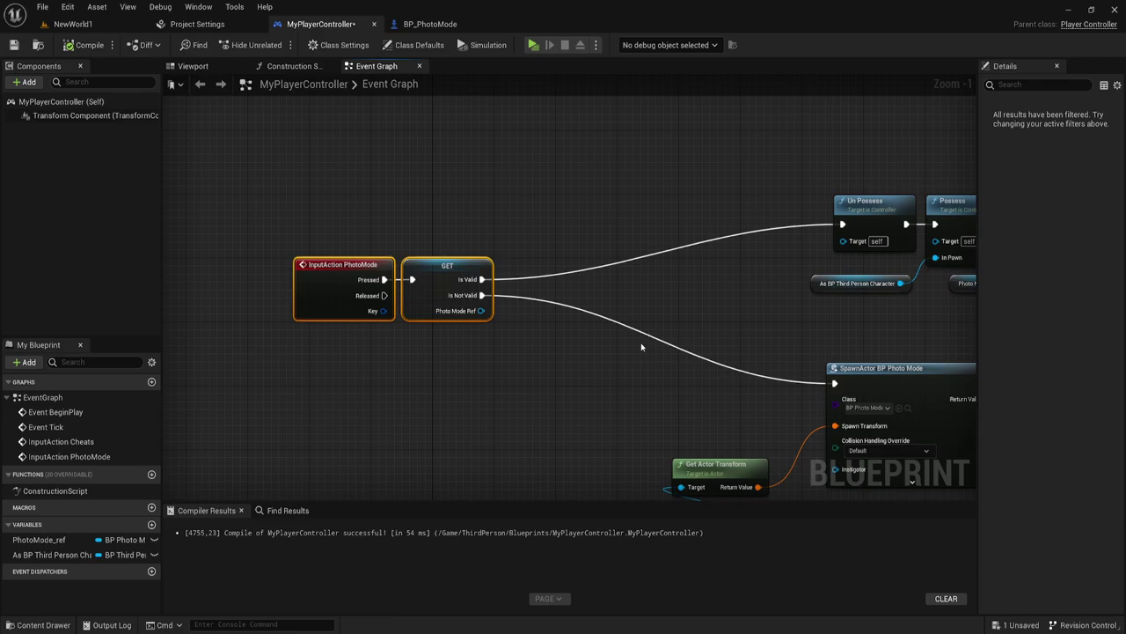
{"action": "right_click_drag", "start_coordinate": [666, 365], "coordinate": [650, 344]}
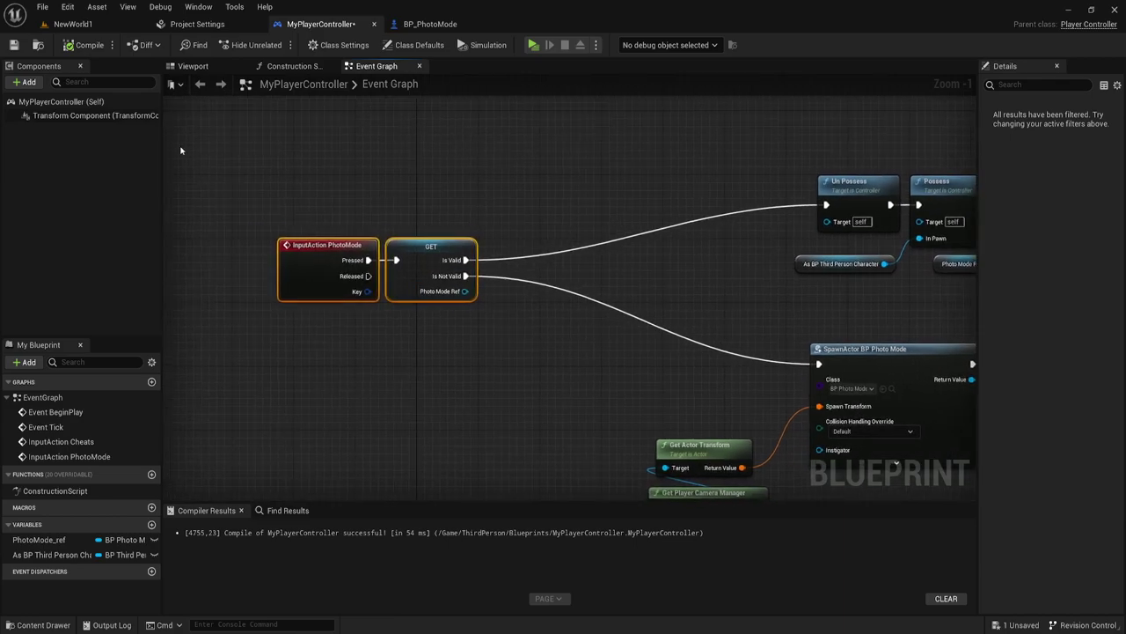
{"action": "mouse_move", "coordinate": [52, 554]}
{"action": "left_mouse_down", "text": "ctrl"}
{"action": "mouse_move", "coordinate": [444, 312]}
{"action": "mouse_move", "coordinate": [474, 323]}
{"action": "left_mouse_up", "text": "ctrl"}
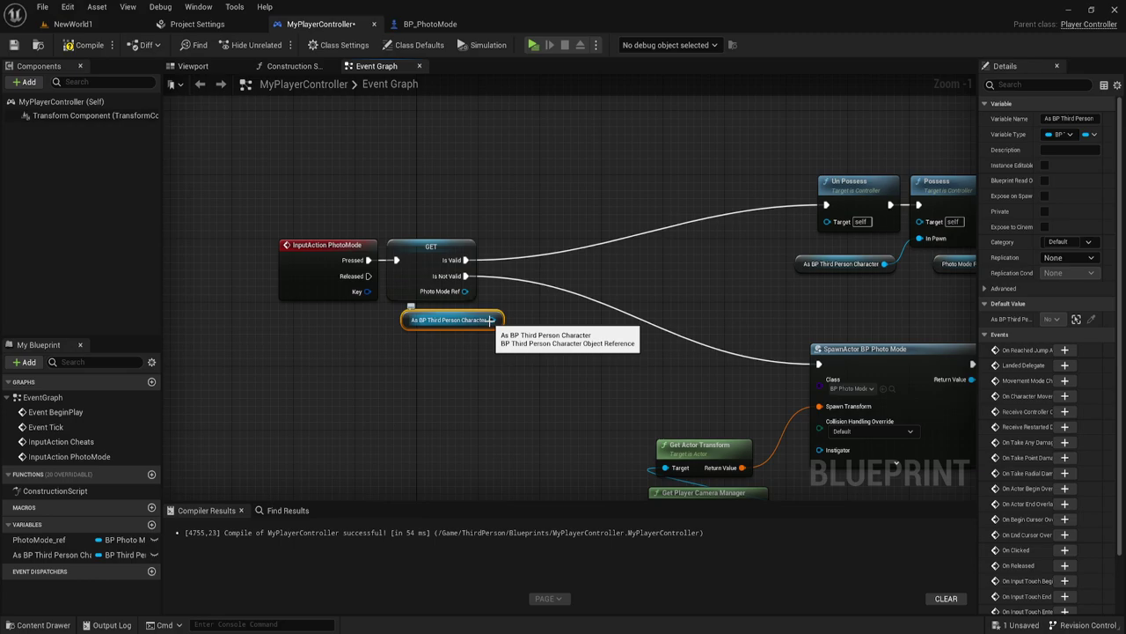
{"action": "left_click_drag", "start_coordinate": [491, 320], "coordinate": [570, 186]}
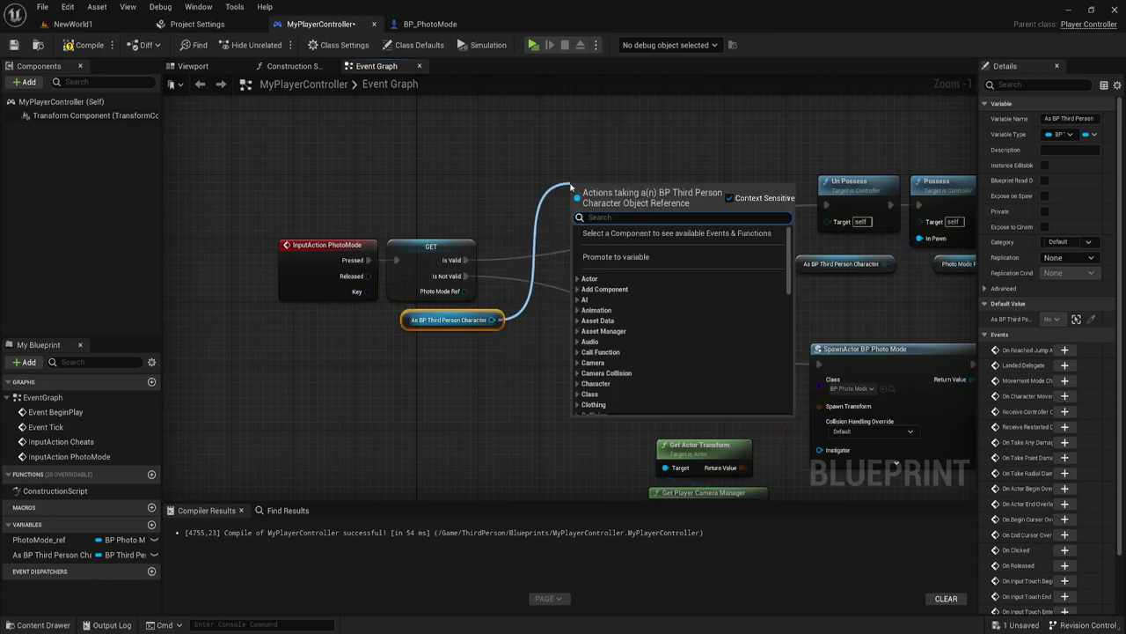
{"action": "type", "text": "cust"}
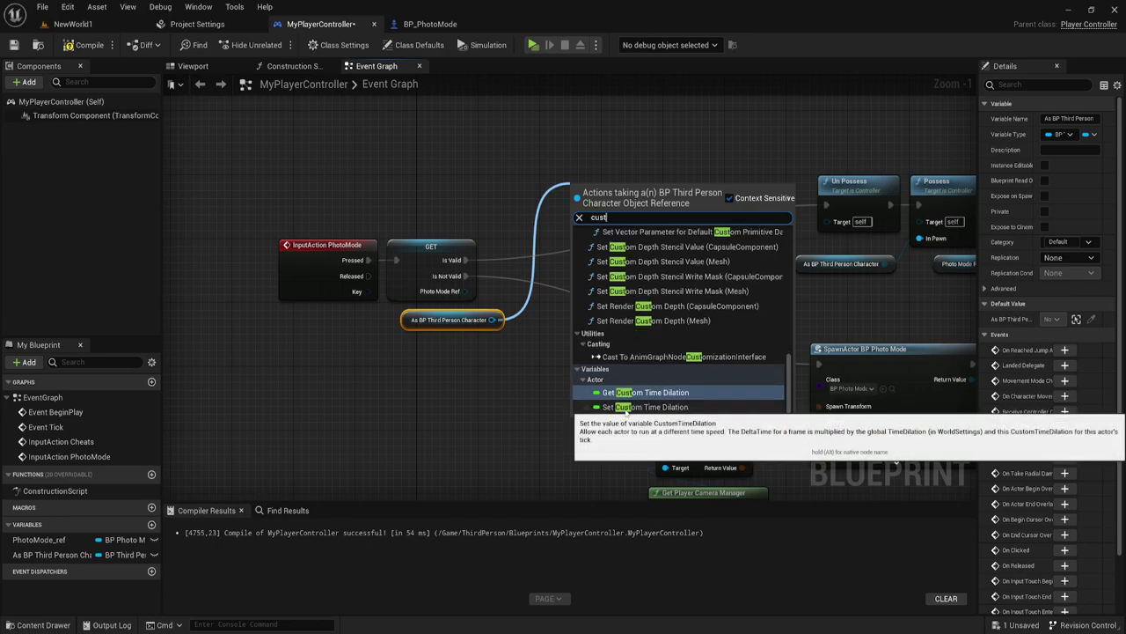
{"action": "left_click", "coordinate": [626, 406]}
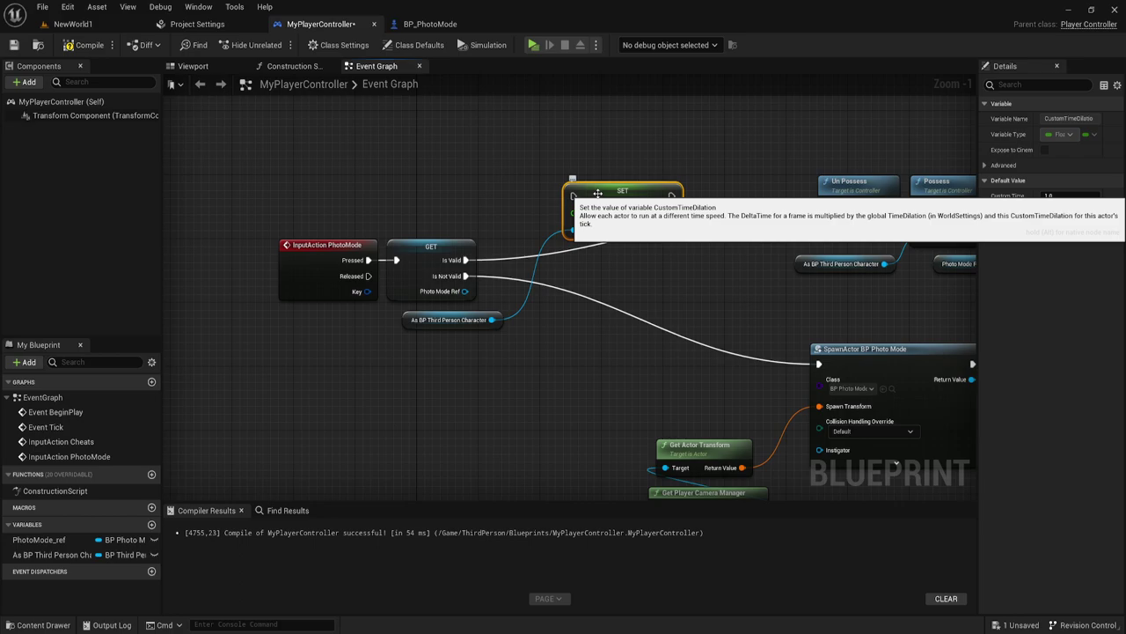
{"action": "mouse_move", "coordinate": [612, 193]}
{"action": "left_mouse_down"}
{"action": "mouse_move", "coordinate": [619, 210]}
{"action": "mouse_move", "coordinate": [466, 260]}
{"action": "left_mouse_up"}
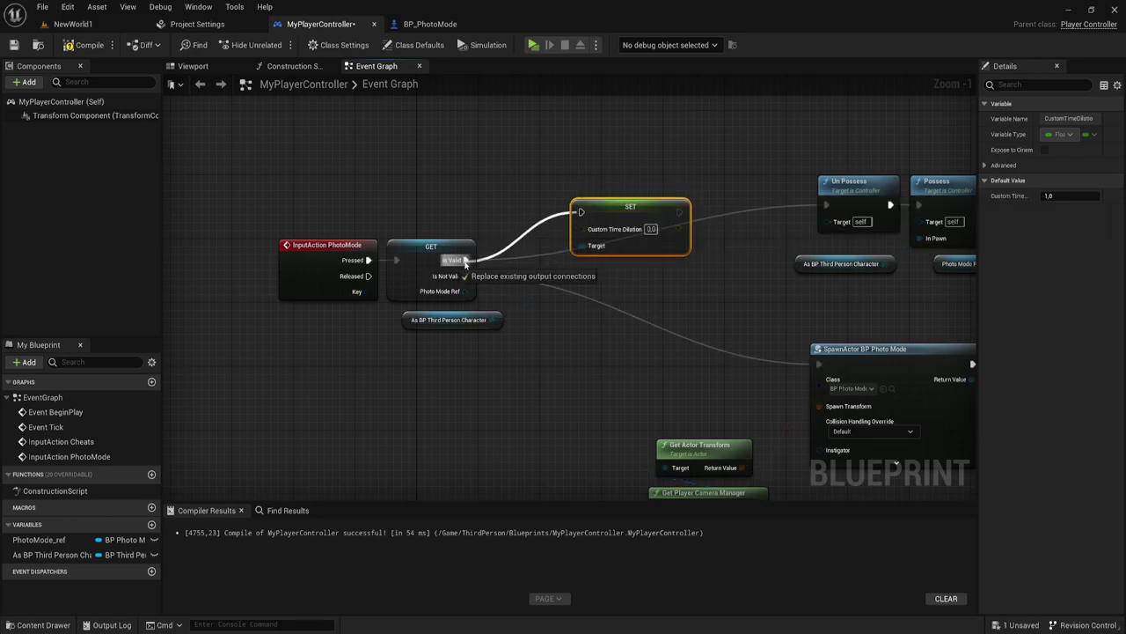
{"action": "left_click_drag", "start_coordinate": [680, 211], "coordinate": [828, 205]}
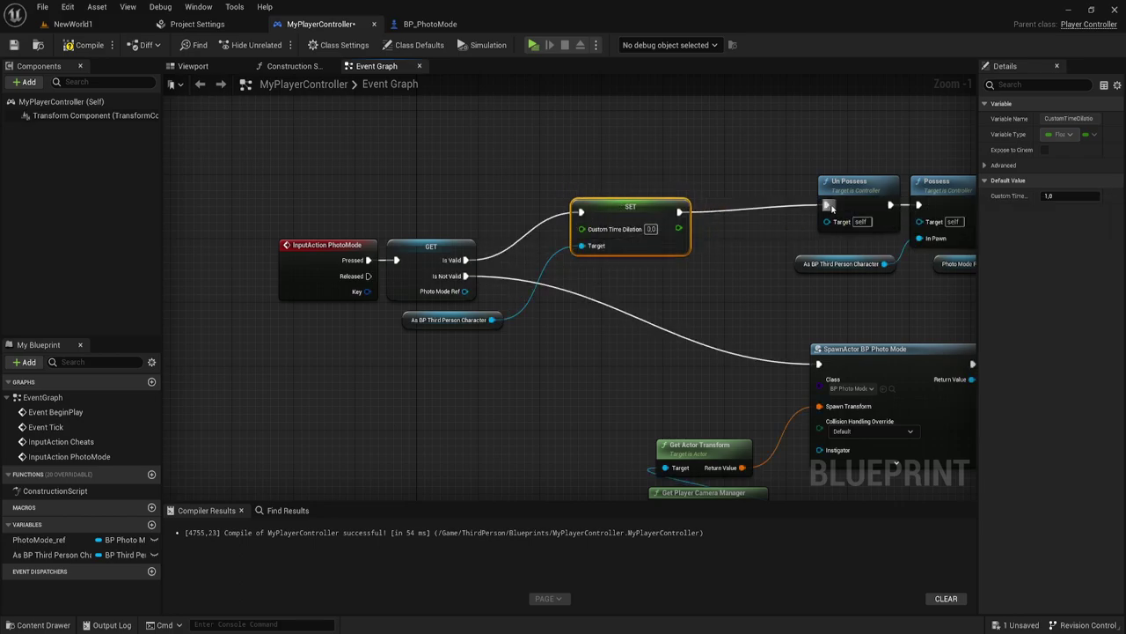
Duplicate the SET node onto the Is Not Valid path before SpawnActor BP Photo Mode, targeting the character
{"action": "key", "text": "ctrl+c"}
{"action": "key", "text": "ctrl+v"}
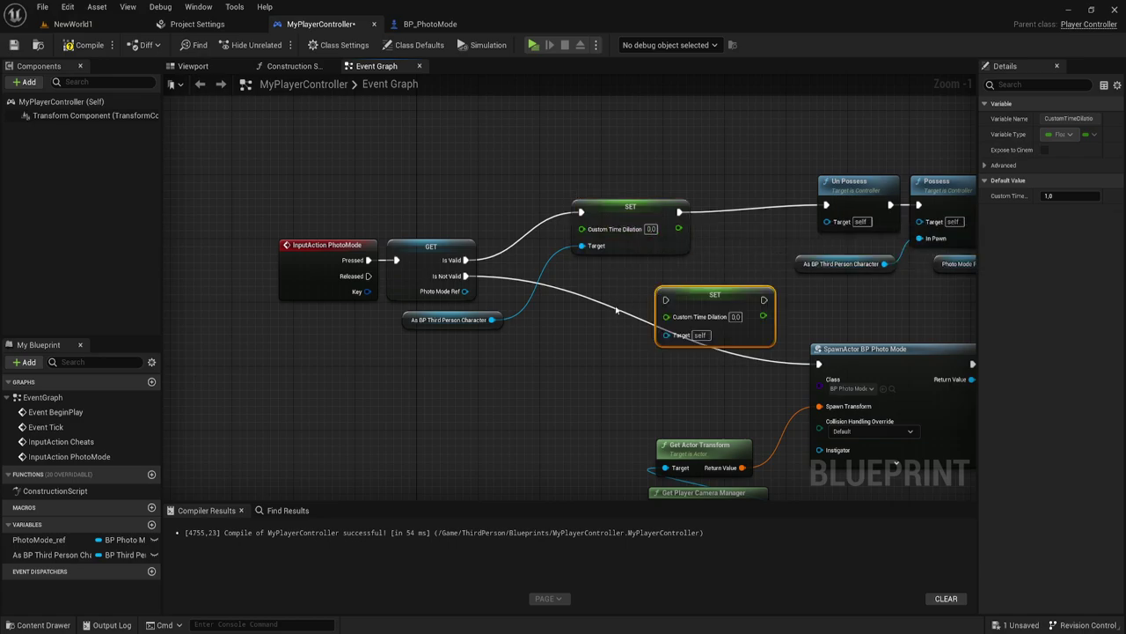
{"action": "left_click_drag", "start_coordinate": [653, 308], "coordinate": [465, 277]}
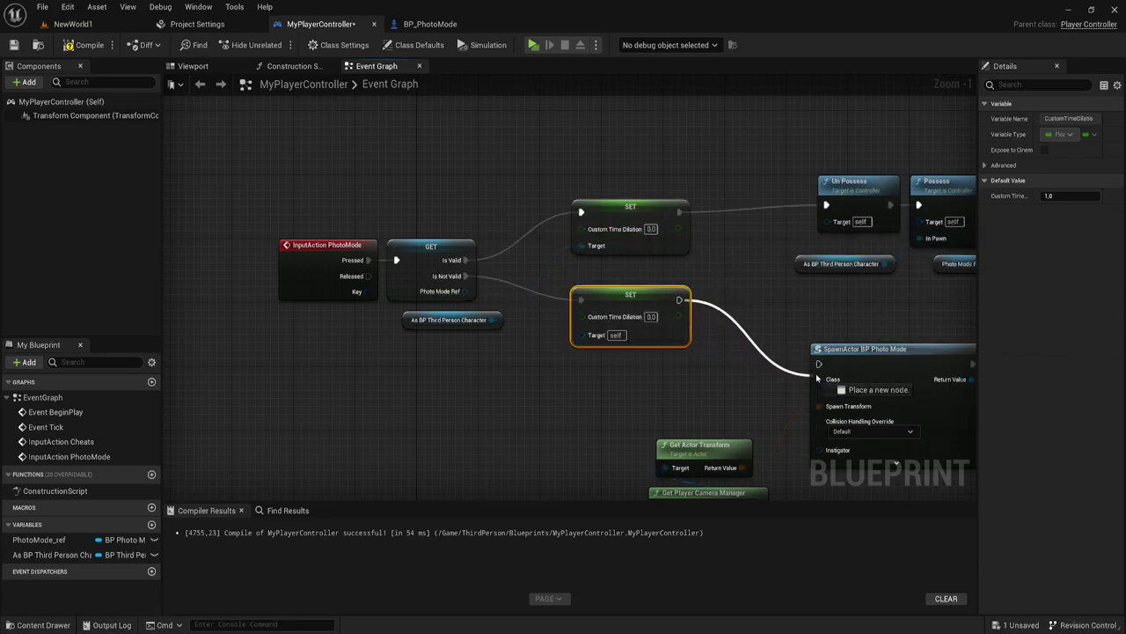
{"action": "left_click_drag", "start_coordinate": [678, 300], "coordinate": [819, 363]}
{"action": "left_click_drag", "start_coordinate": [641, 293], "coordinate": [640, 325]}
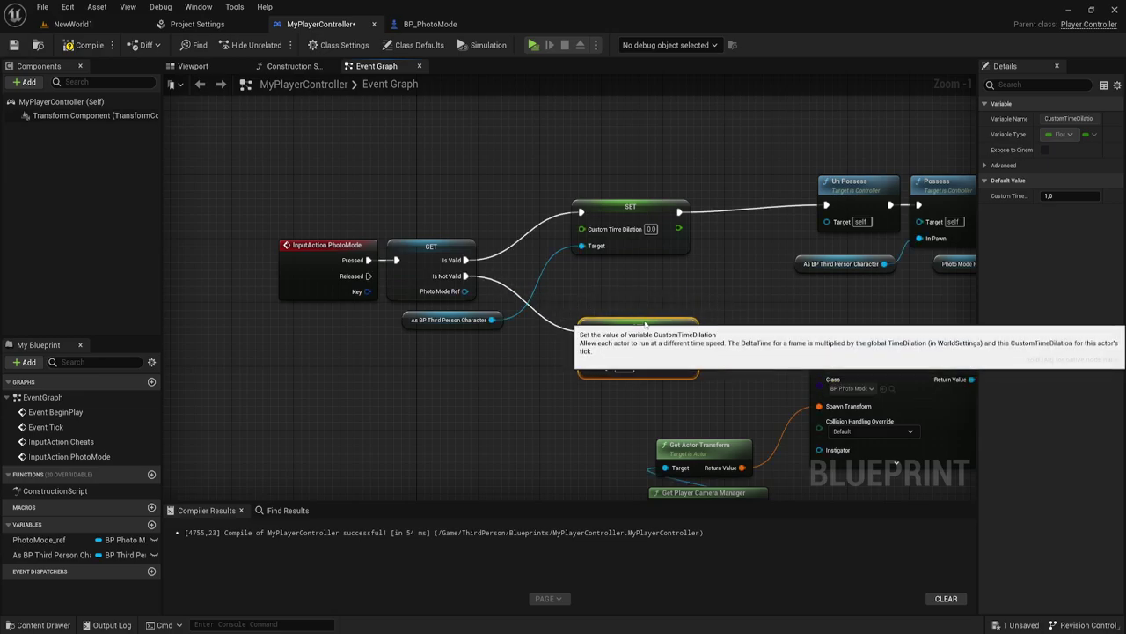
{"action": "left_click_drag", "start_coordinate": [484, 319], "coordinate": [580, 365]}
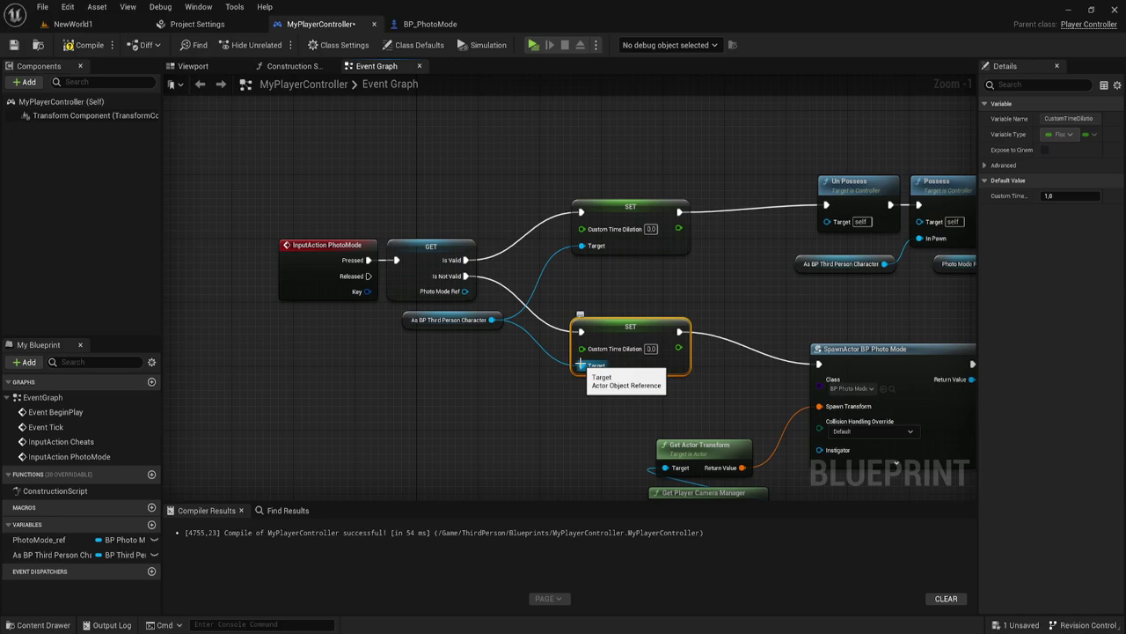
Rearrange the SpawnActor, SET, Un Possess and Photo Mode Ref nodes and select the lower SET's dilation field
{"action": "right_click_drag", "start_coordinate": [716, 388], "coordinate": [602, 326]}
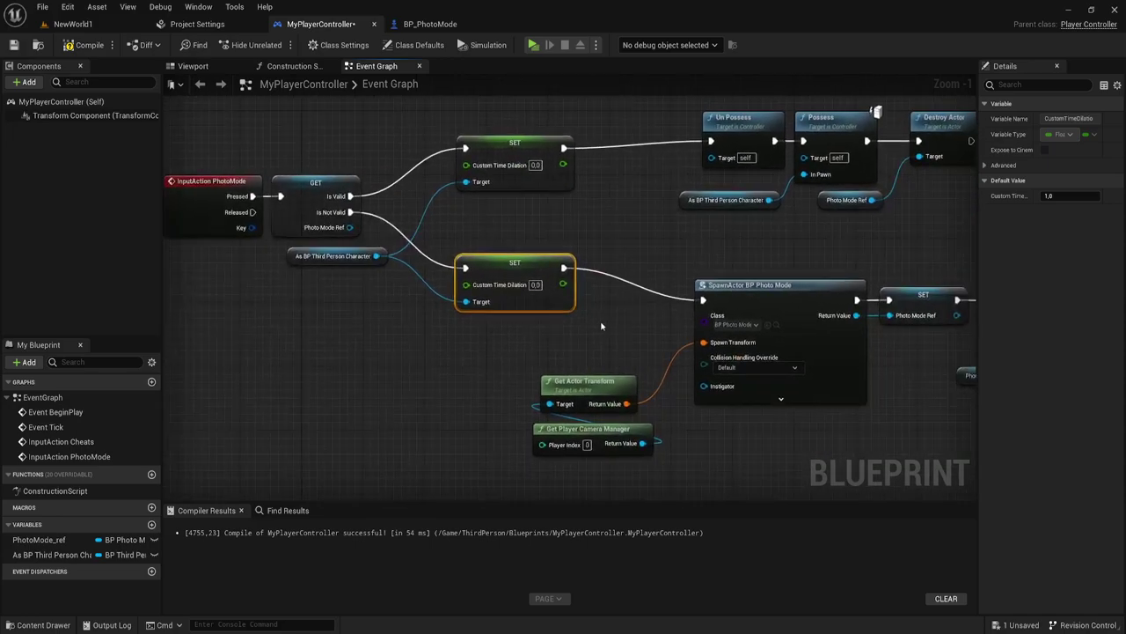
{"action": "left_click_drag", "start_coordinate": [497, 259], "coordinate": [486, 276]}
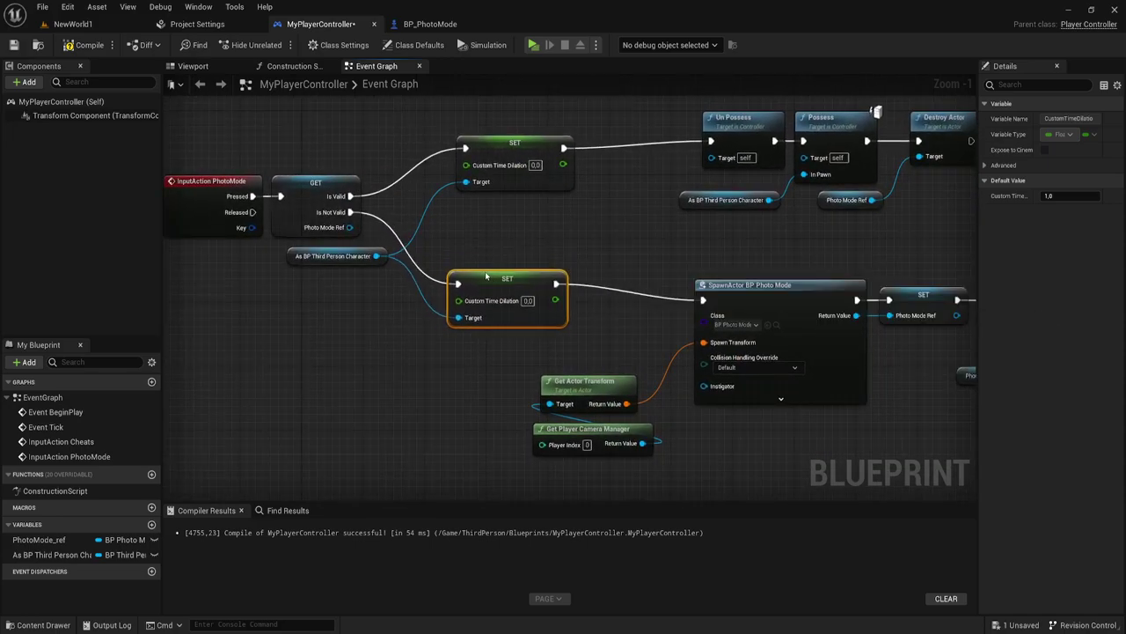
{"action": "left_click_drag", "start_coordinate": [598, 254], "coordinate": [830, 435]}
{"action": "left_click_drag", "start_coordinate": [900, 441], "coordinate": [900, 442]}
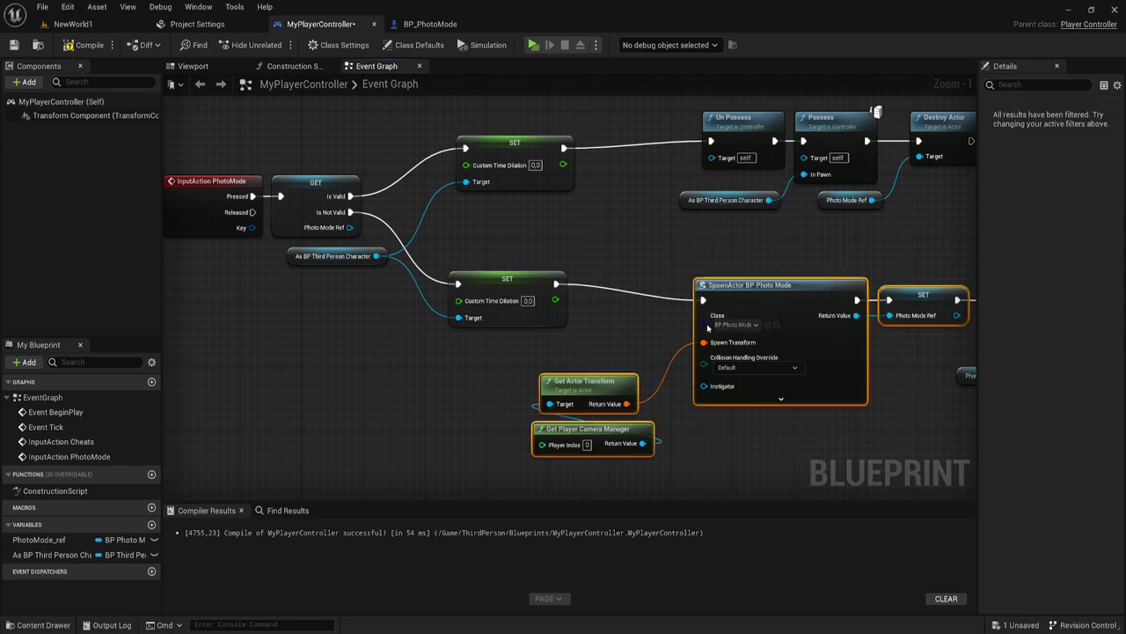
{"action": "right_click_drag", "start_coordinate": [536, 235], "coordinate": [577, 227]}
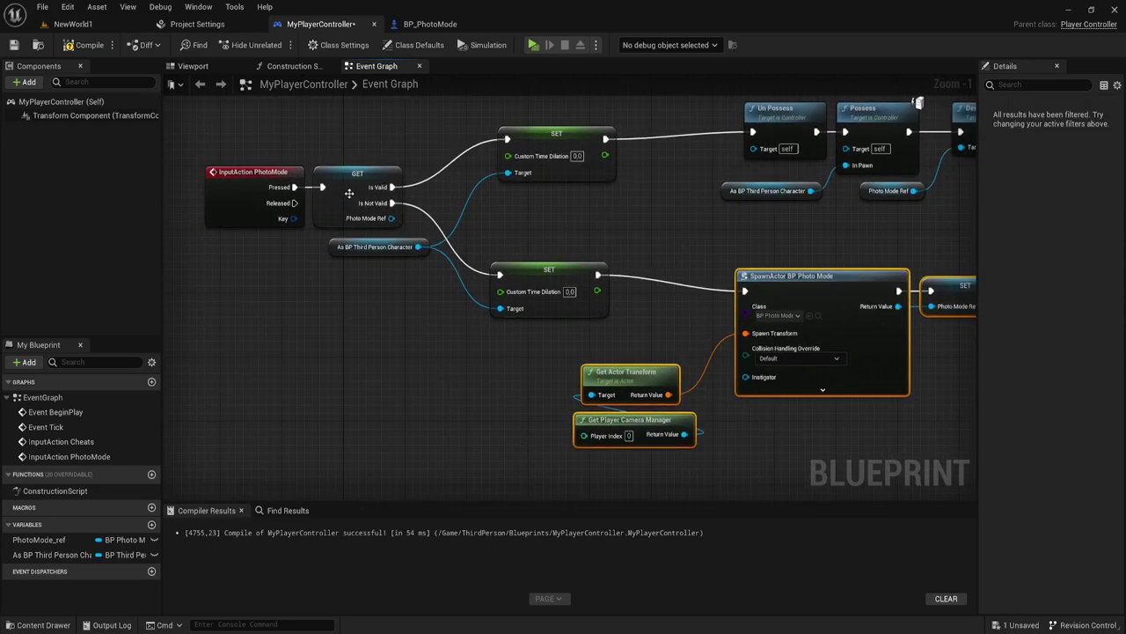
{"action": "right_click_drag", "start_coordinate": [744, 302], "coordinate": [564, 275]}
{"action": "left_click_drag", "start_coordinate": [572, 195], "coordinate": [962, 388]}
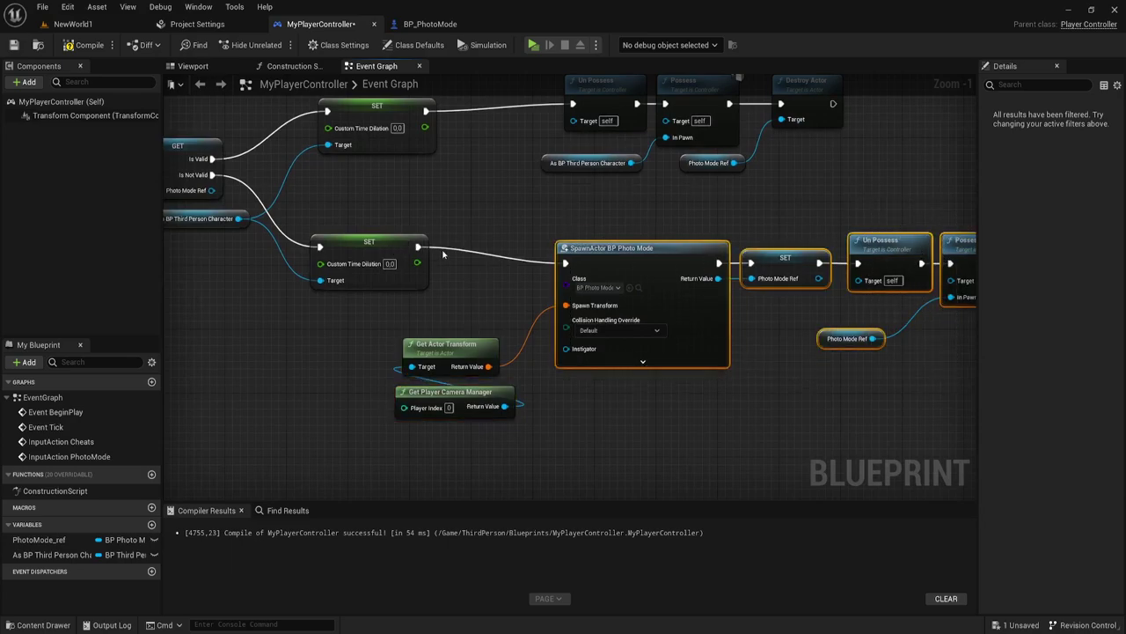
{"action": "right_click_drag", "start_coordinate": [443, 254], "coordinate": [660, 310]}
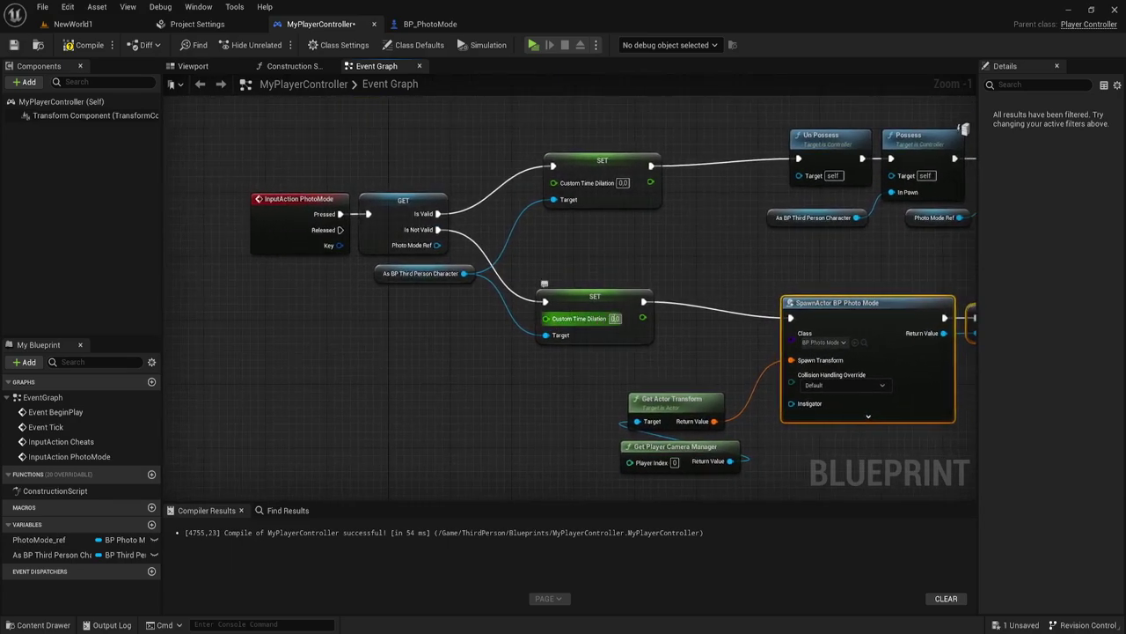
{"action": "left_click", "coordinate": [615, 318]}
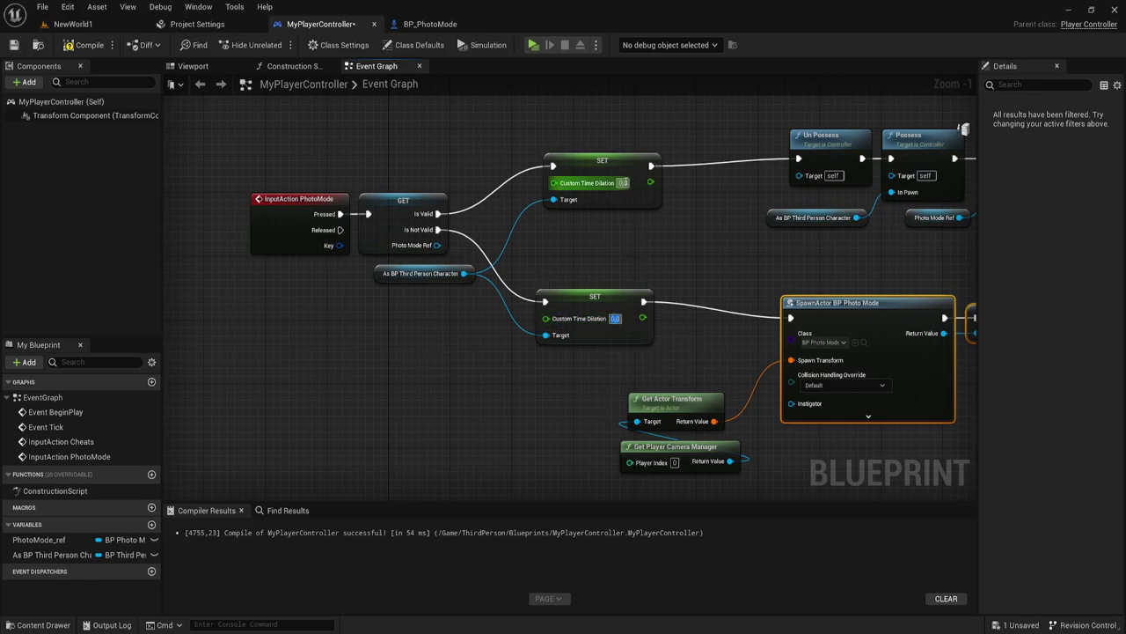
Set the upper SET node's Custom Time Dilation to 1.0
{"action": "left_click", "coordinate": [623, 182]}
{"action": "right_click_drag", "start_coordinate": [659, 237], "coordinate": [584, 251]}
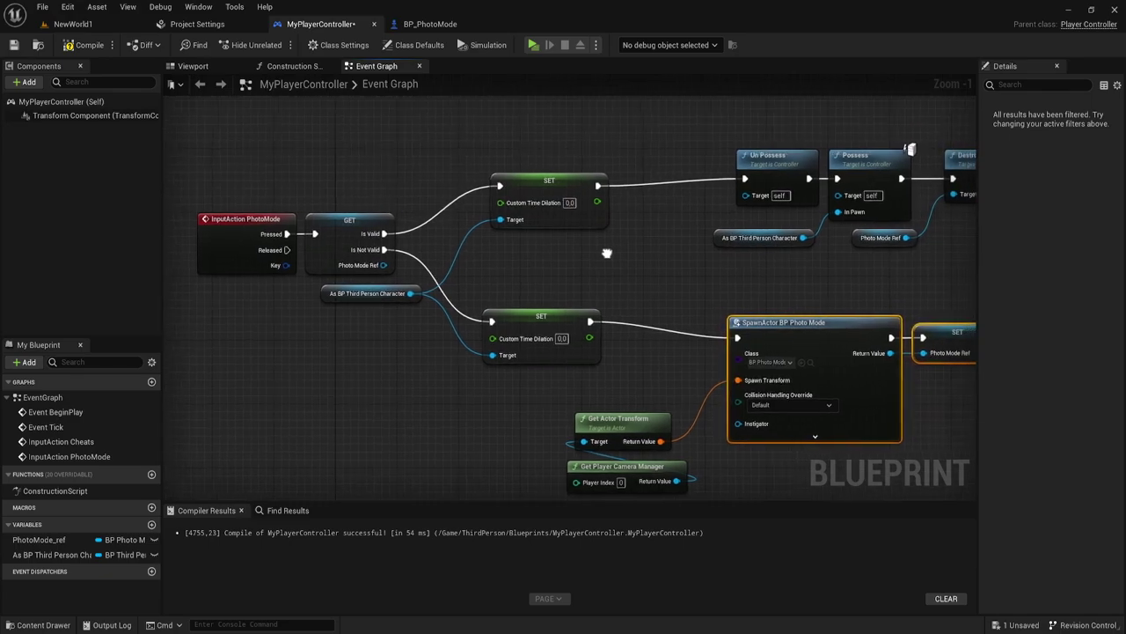
{"action": "type", "text": "1"}
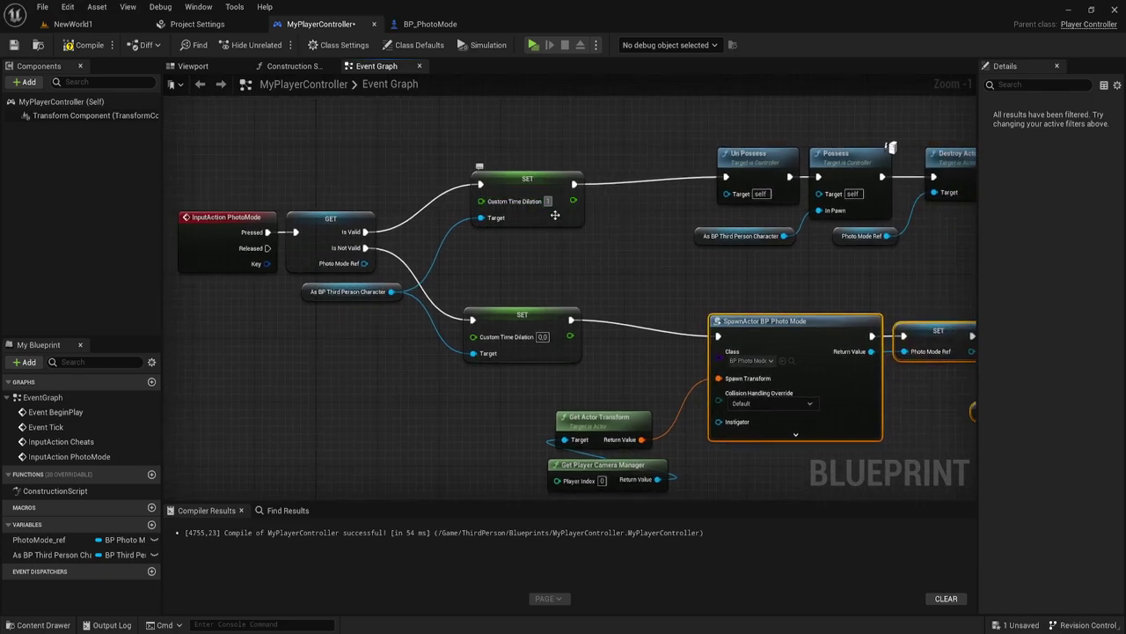
{"action": "left_click_drag", "start_coordinate": [463, 125], "coordinate": [609, 271]}
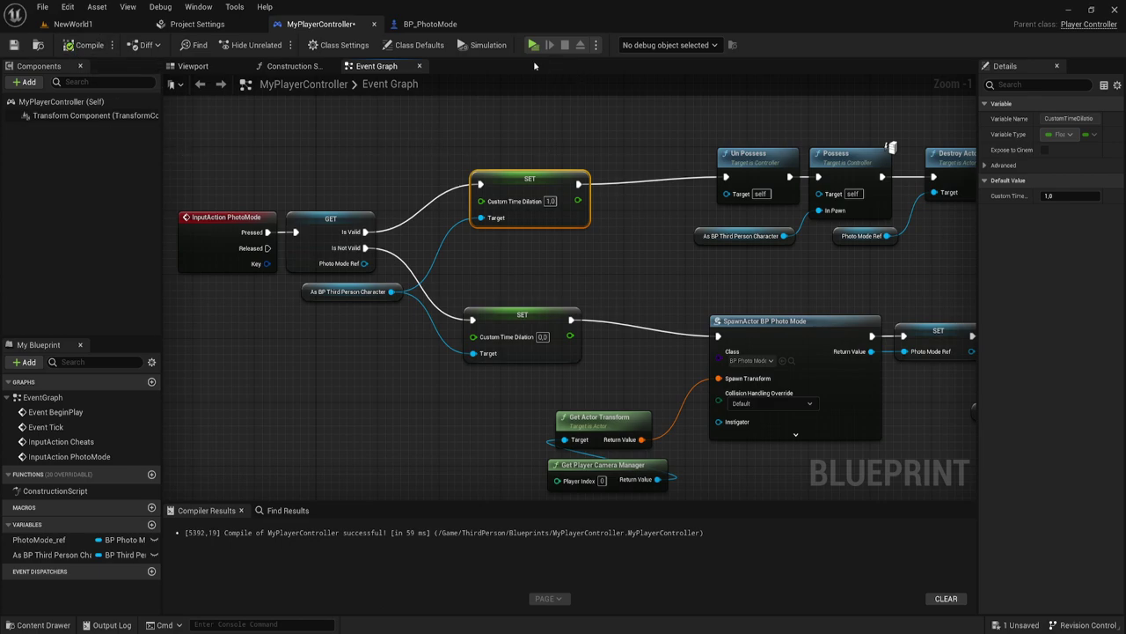
Launch the game and make the character jump while steering left
{"action": "left_click", "coordinate": [534, 45]}
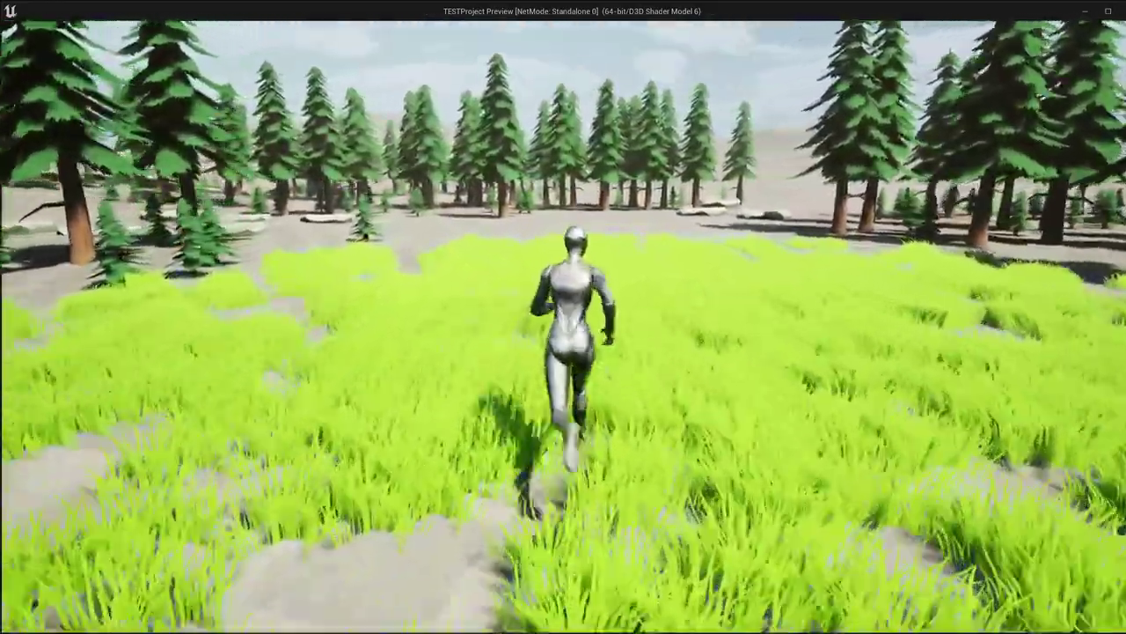
{"action": "key", "text": "space"}
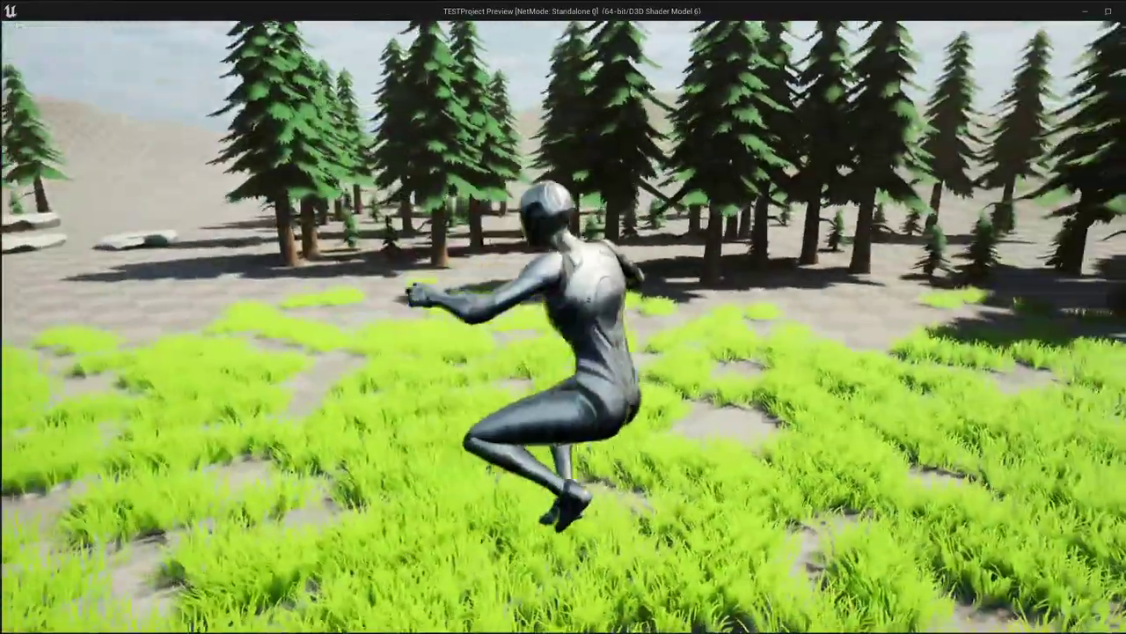
{"action": "key", "text": "space"}
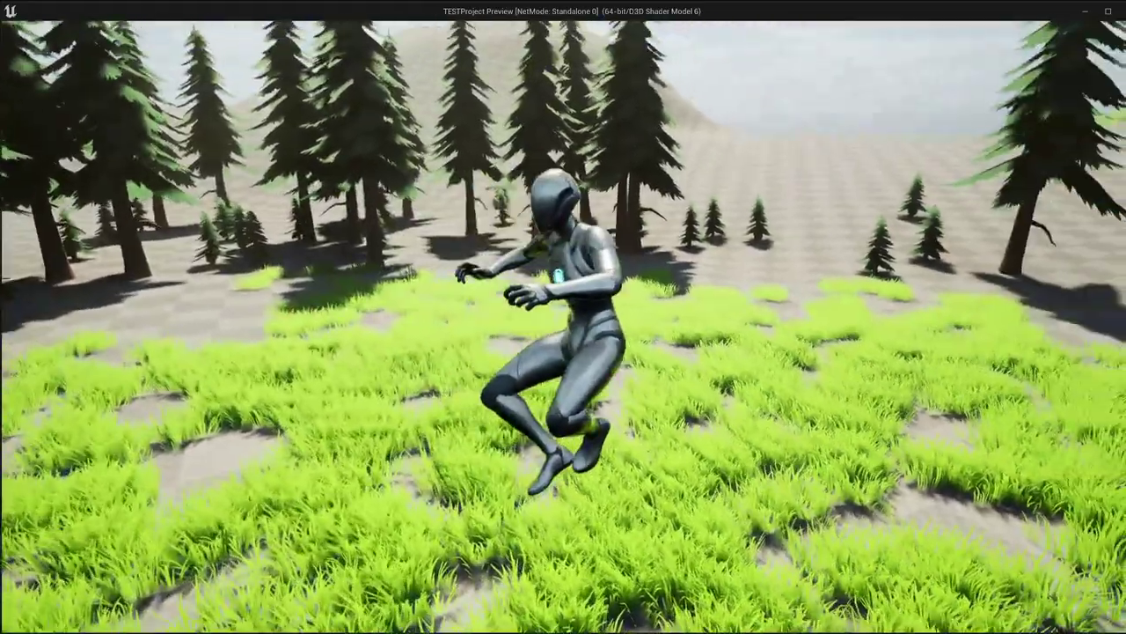
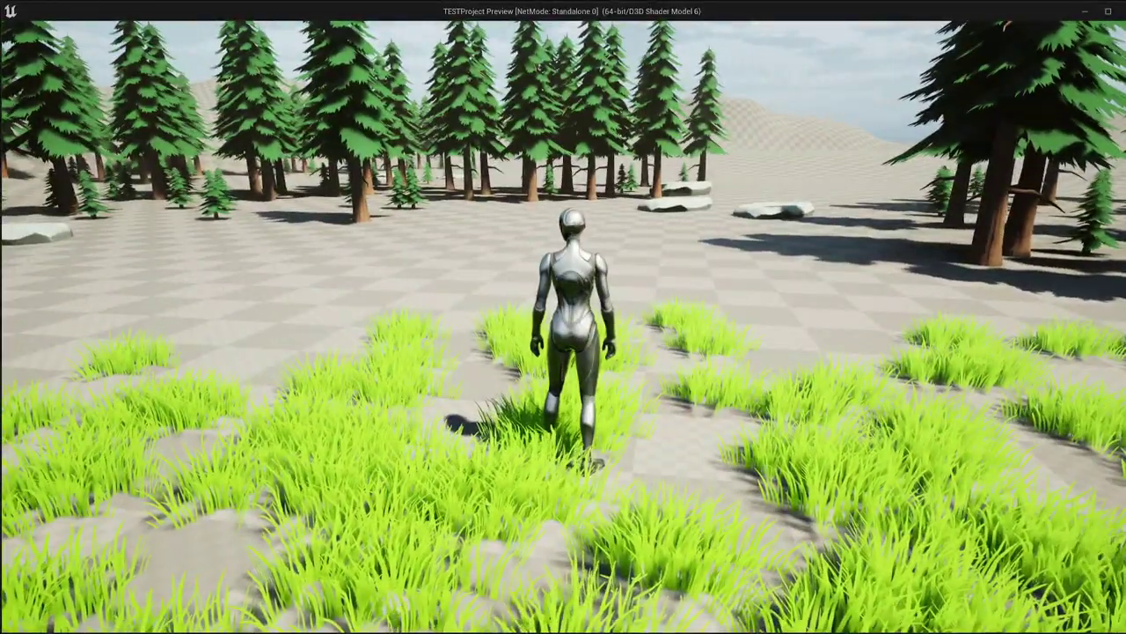
Run the character forward, right and left with W, D and A in the standalone preview
{"action": "key", "text": "w"}
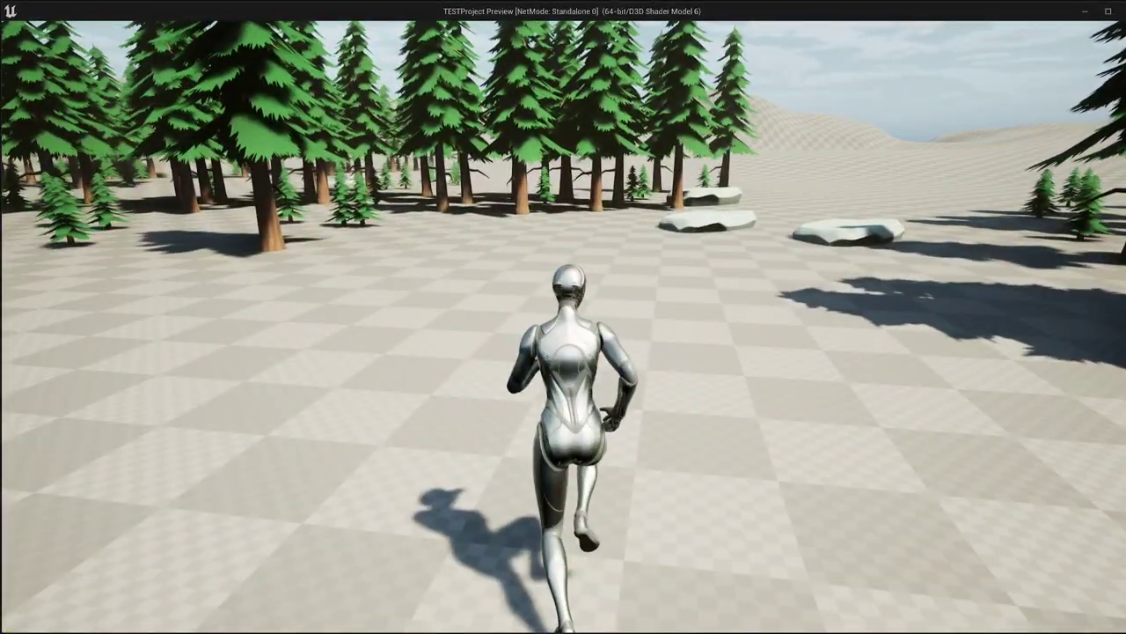
{"action": "key", "text": "d"}
{"action": "key", "text": "a"}
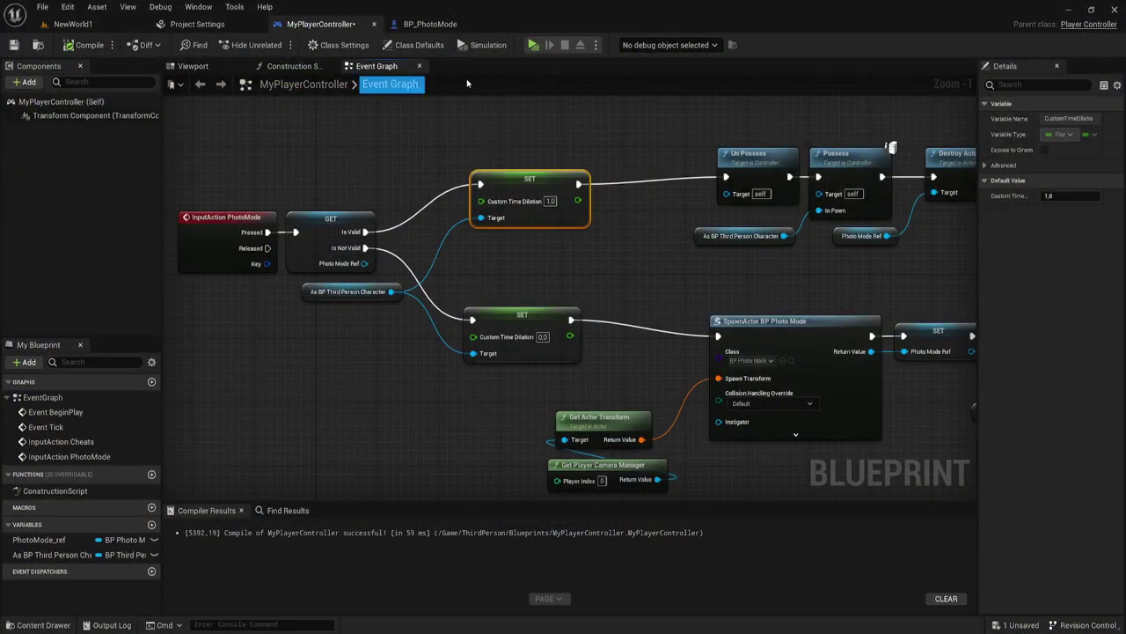
In BP_PhotoMode, enable Use Pawn Control Rotation on the Camera, compile, and test-play it
{"action": "left_click", "coordinate": [430, 24]}
{"action": "scroll", "coordinate": [423, 293], "scroll_direction": "down", "scroll_amount": 1}
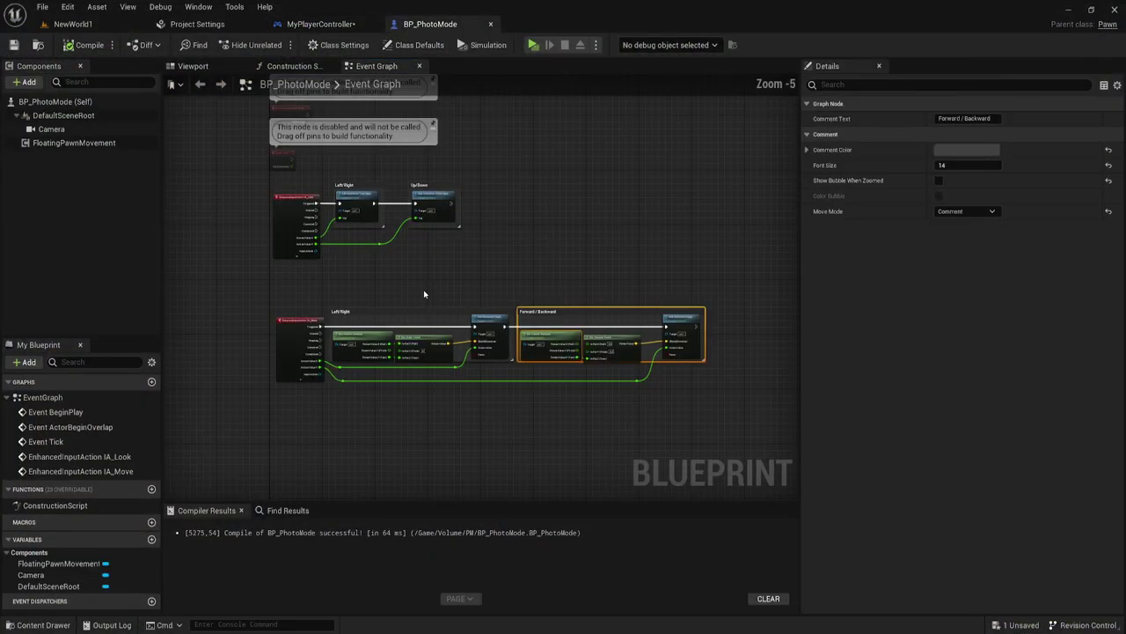
{"action": "right_click_drag", "start_coordinate": [538, 280], "coordinate": [481, 323]}
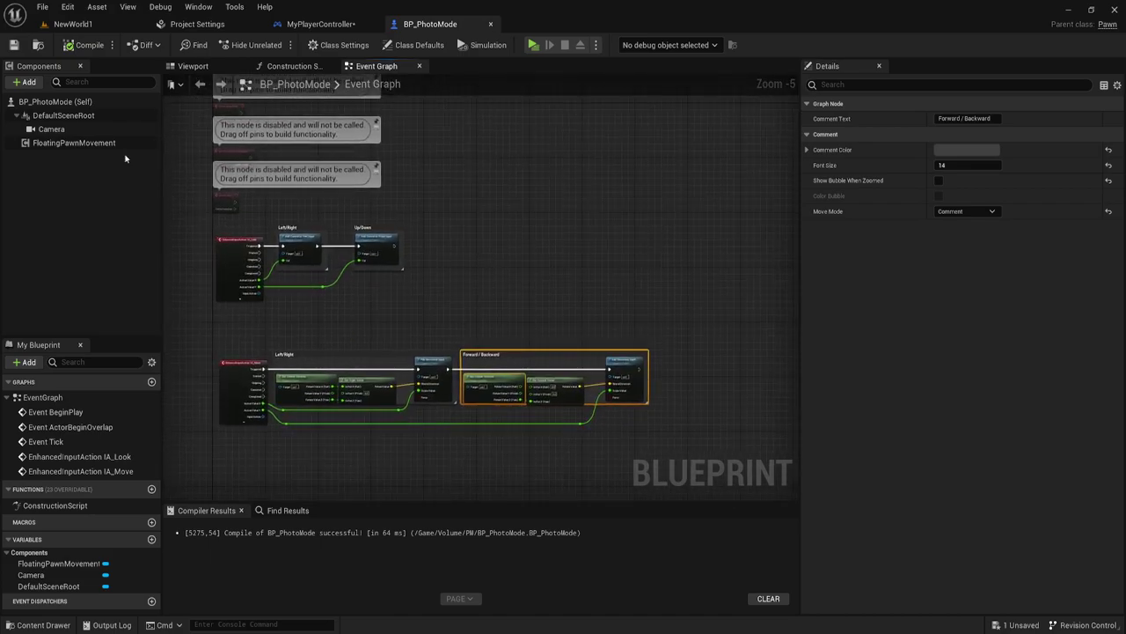
{"action": "left_click", "coordinate": [62, 132]}
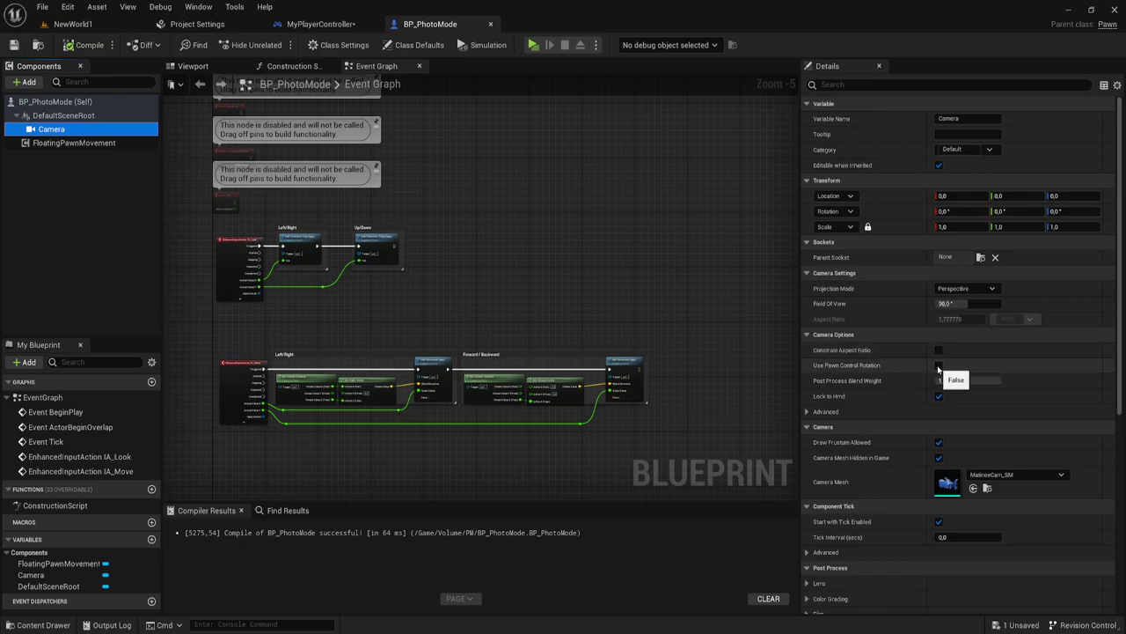
{"action": "left_click", "coordinate": [939, 366]}
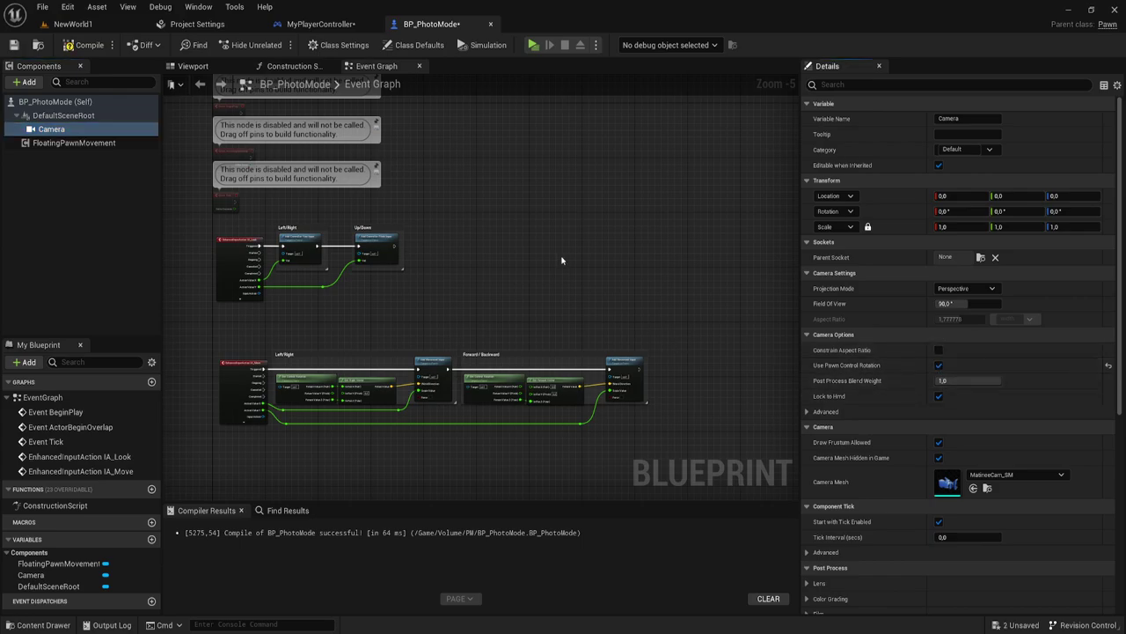
{"action": "left_click", "coordinate": [86, 44]}
{"action": "left_click", "coordinate": [534, 47]}
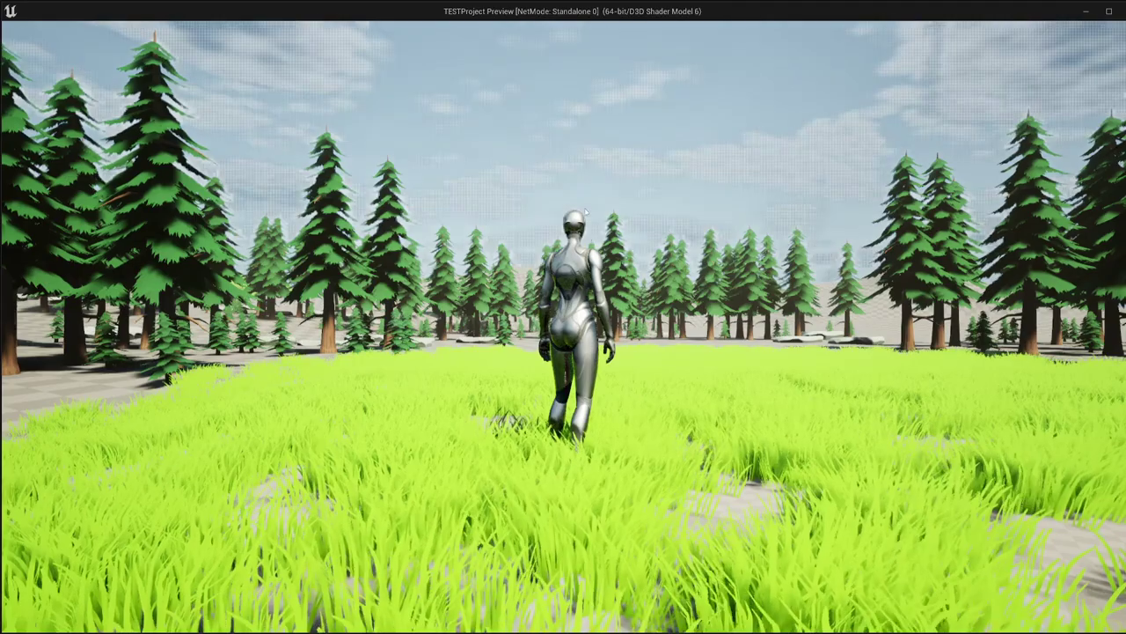
{"action": "key", "text": "w"}
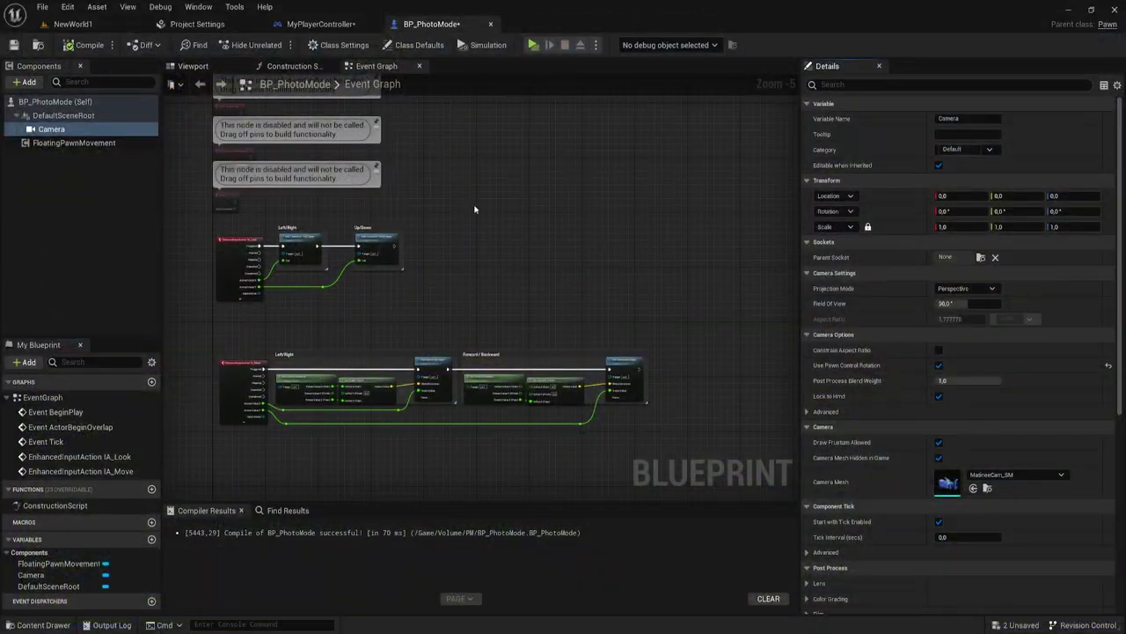
Keep FloatingPawnMovement Max Speed at 600 and turn Use Pawn Control Rotation back off
{"action": "left_click", "coordinate": [62, 142]}
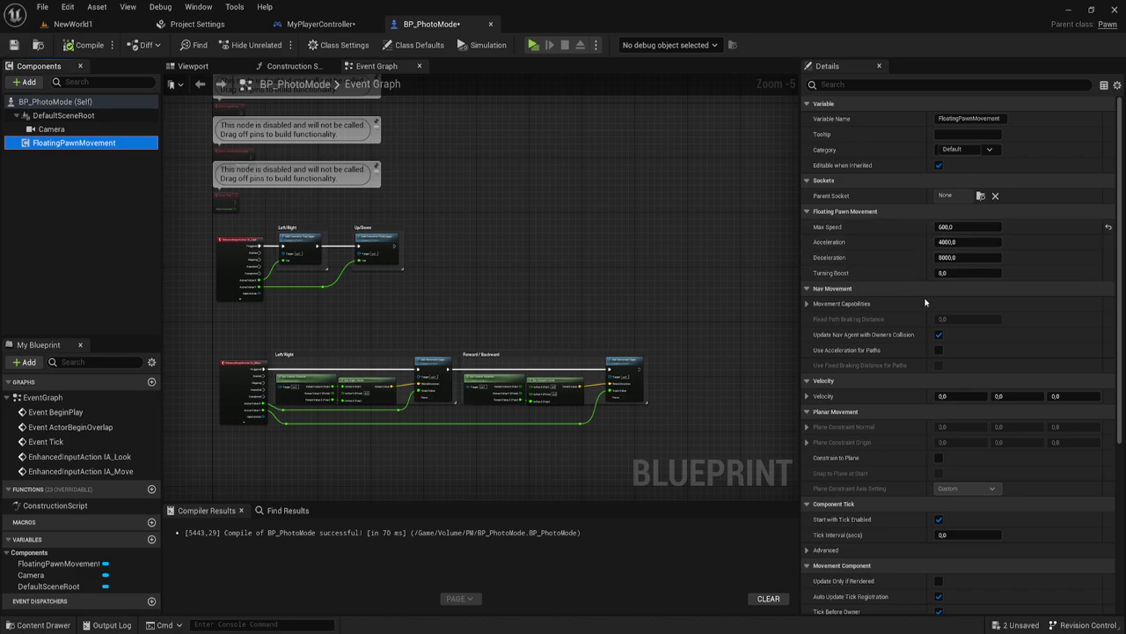
{"action": "left_click", "coordinate": [1108, 227]}
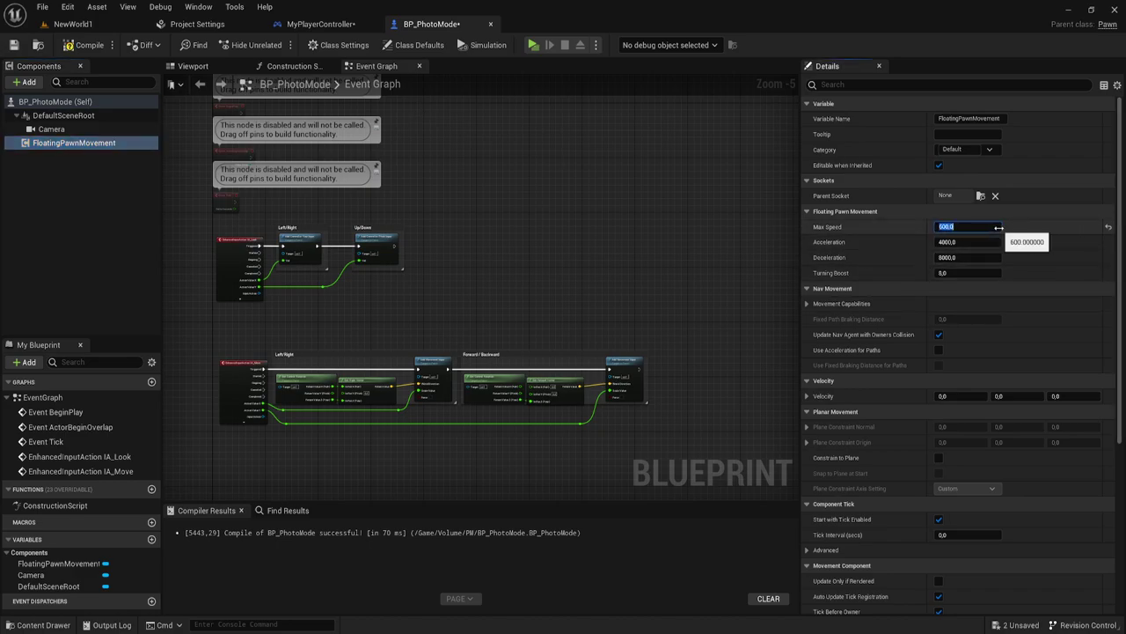
{"action": "left_click", "coordinate": [50, 129]}
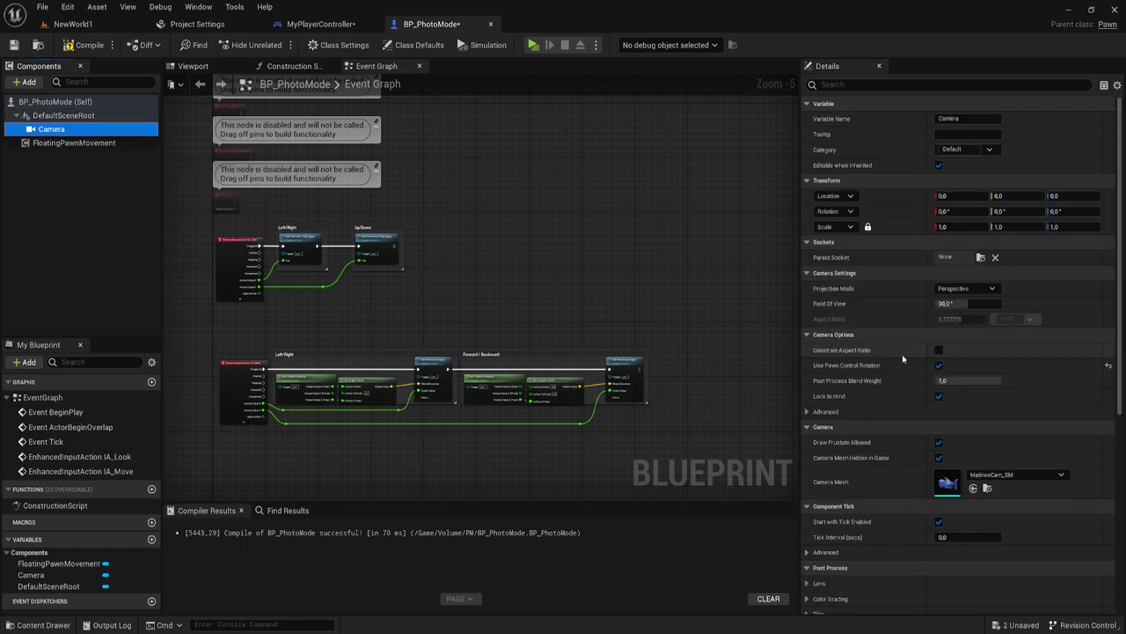
{"action": "left_click", "coordinate": [1109, 369]}
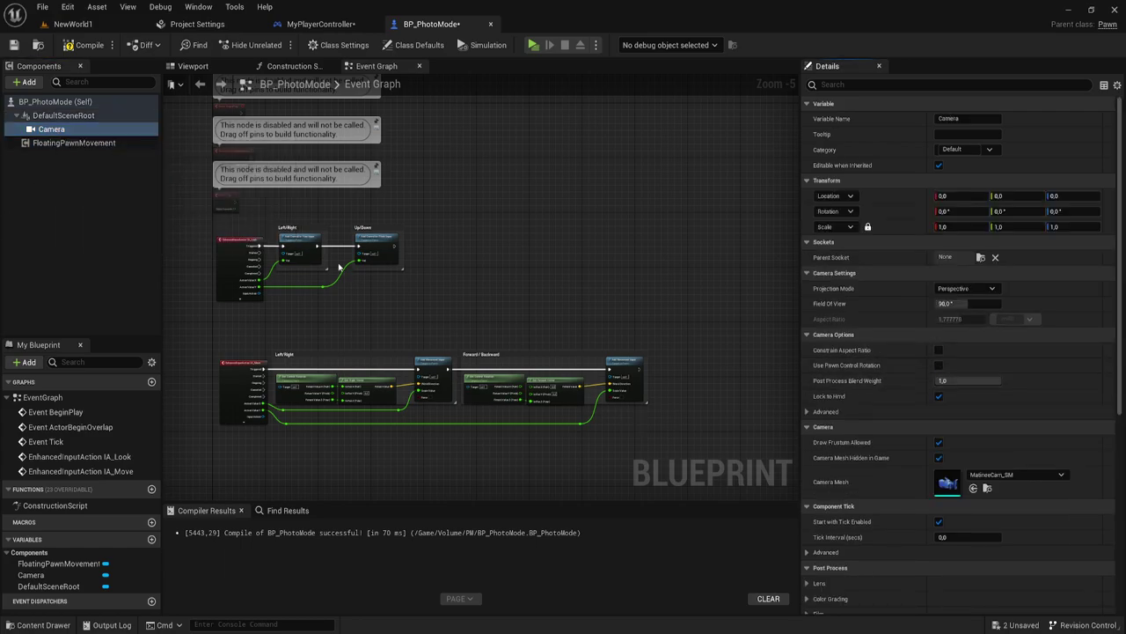
{"action": "right_click_drag", "start_coordinate": [339, 267], "coordinate": [450, 164]}
Delete the Get Control Rotation and Get Right Vector nodes from the Left/Right movement
{"action": "scroll", "coordinate": [512, 324], "scroll_direction": "up", "scroll_amount": 3}
{"action": "mouse_move", "coordinate": [512, 323]}
{"action": "right_mouse_down"}
{"action": "mouse_move", "coordinate": [450, 214]}
{"action": "mouse_move", "coordinate": [452, 242]}
{"action": "mouse_move", "coordinate": [425, 159]}
{"action": "right_mouse_up"}
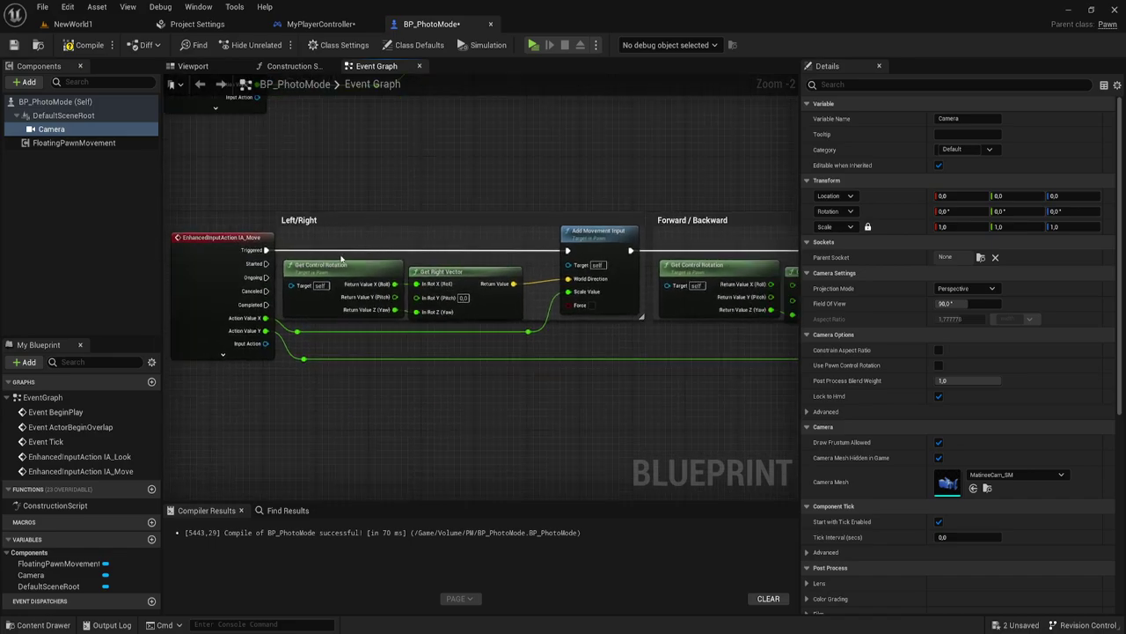
{"action": "mouse_move", "coordinate": [334, 259]}
{"action": "left_mouse_down"}
{"action": "mouse_move", "coordinate": [488, 286]}
{"action": "mouse_move", "coordinate": [450, 288]}
{"action": "left_mouse_up"}
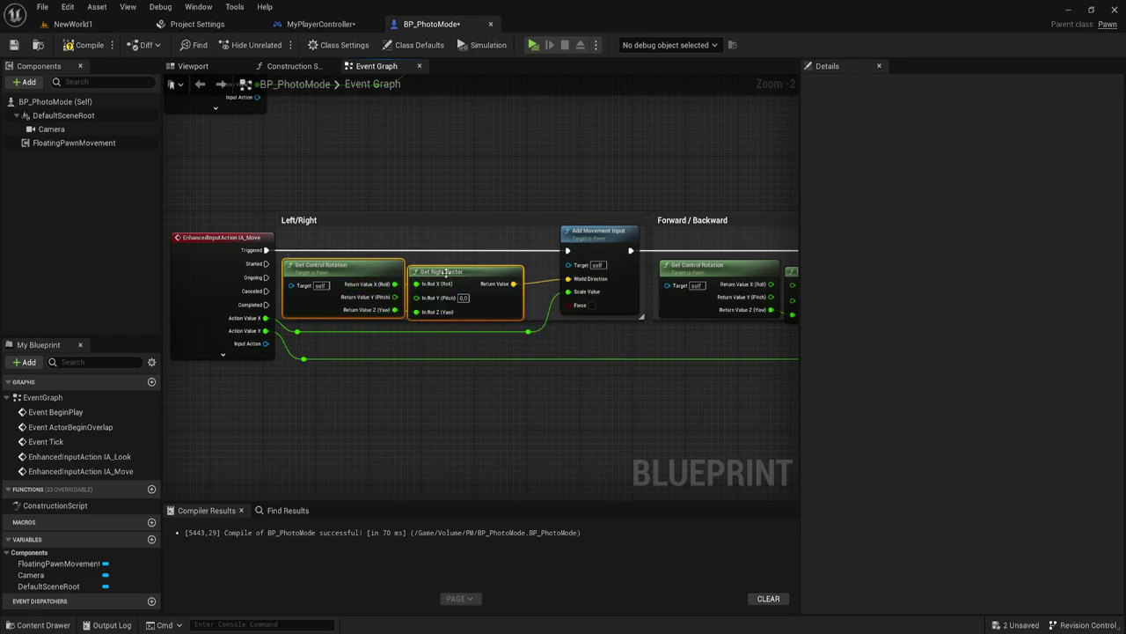
{"action": "left_click_drag", "start_coordinate": [446, 273], "coordinate": [467, 272]}
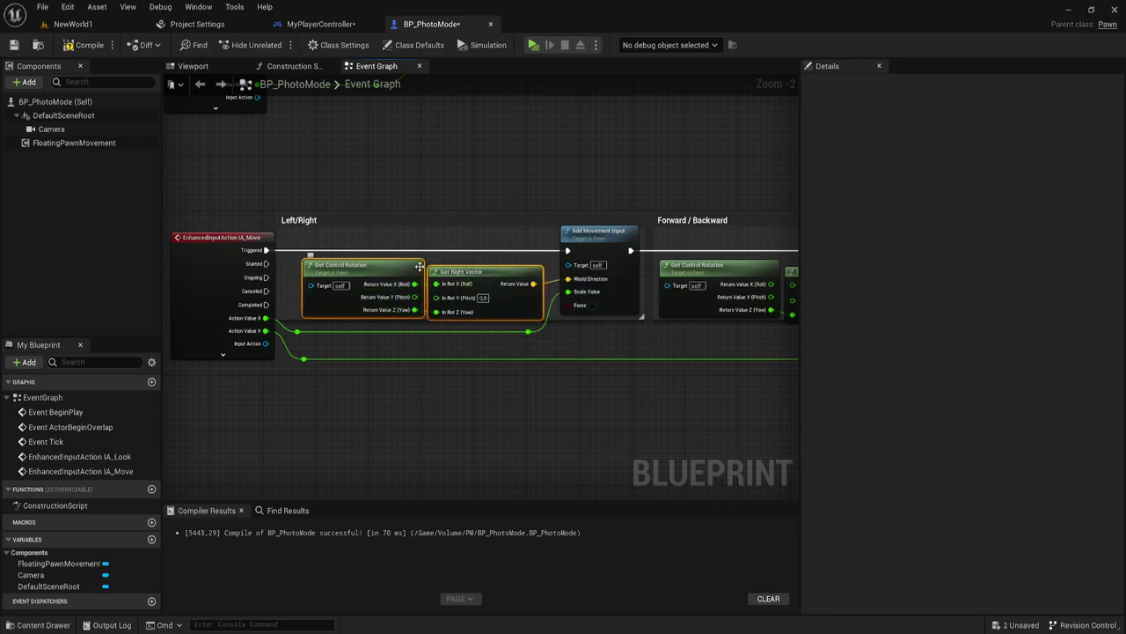
{"action": "key", "text": "Delete"}
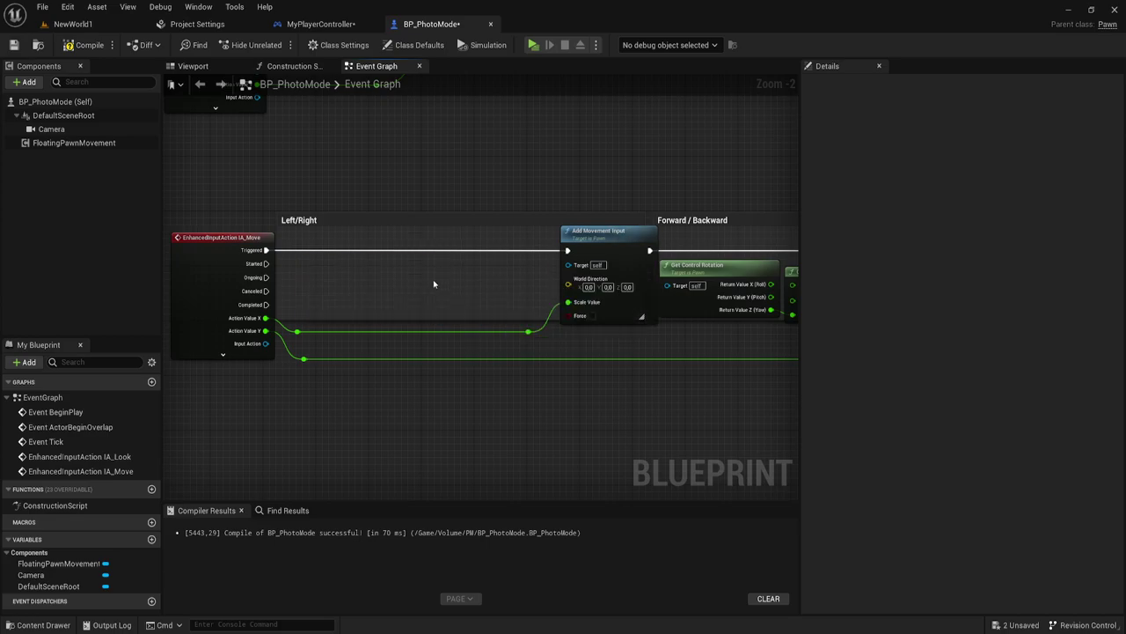
Delete the Get Control Rotation and Get Forward Vector nodes from the Forward/Backward movement
{"action": "right_click_drag", "start_coordinate": [662, 363], "coordinate": [416, 352]}
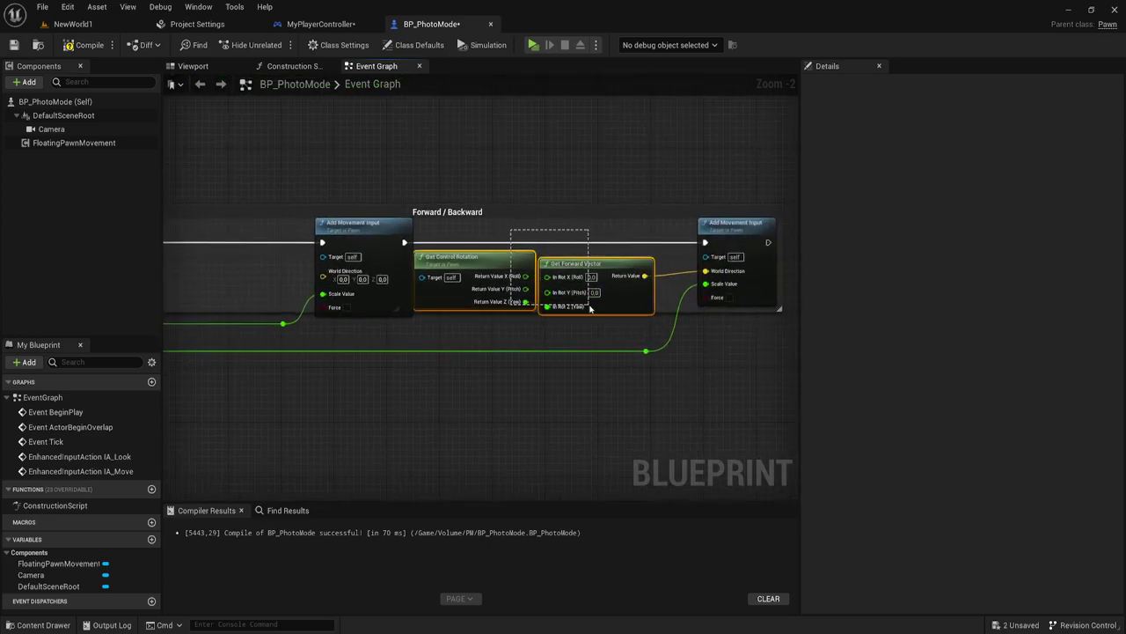
{"action": "left_click_drag", "start_coordinate": [589, 308], "coordinate": [587, 306]}
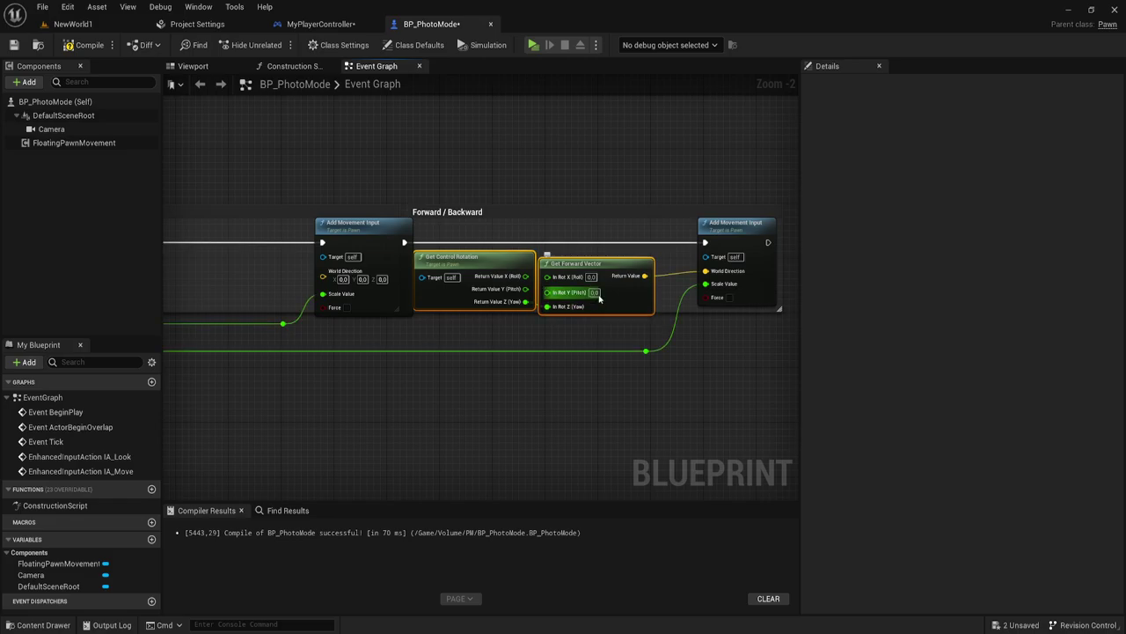
{"action": "key", "text": "Delete"}
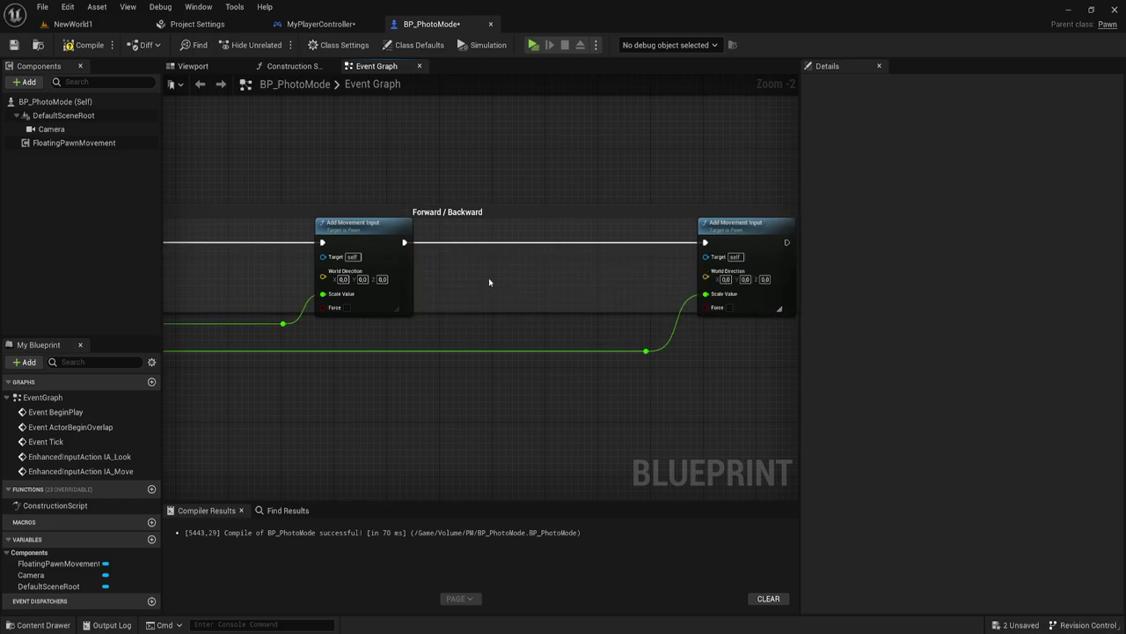
Add a Get Actor Forward Vector node beside the forward/backward Add Movement Input
{"action": "right_click", "coordinate": [489, 282]}
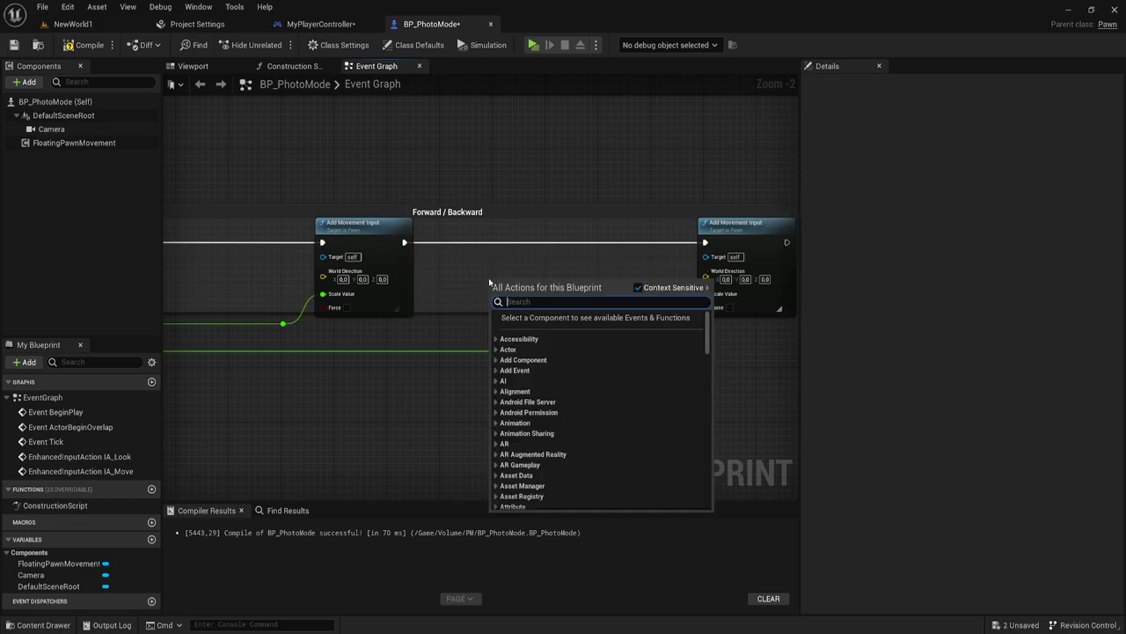
{"action": "type", "text": "get fo"}
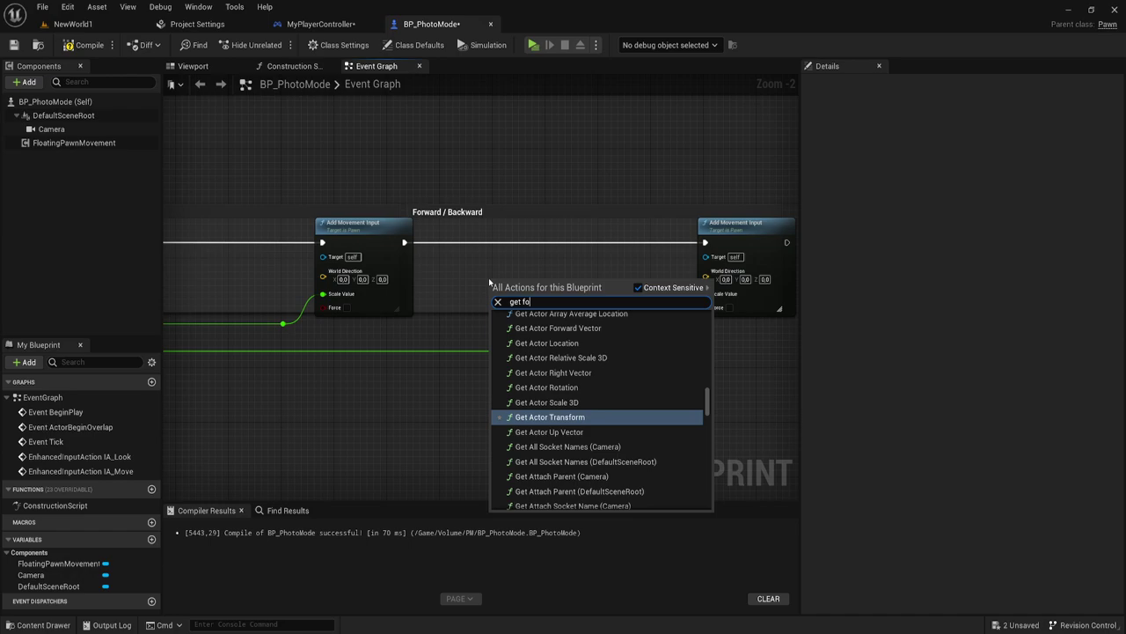
{"action": "type", "text": "w"}
{"action": "key", "text": "BackSpace"}
{"action": "type", "text": "r"}
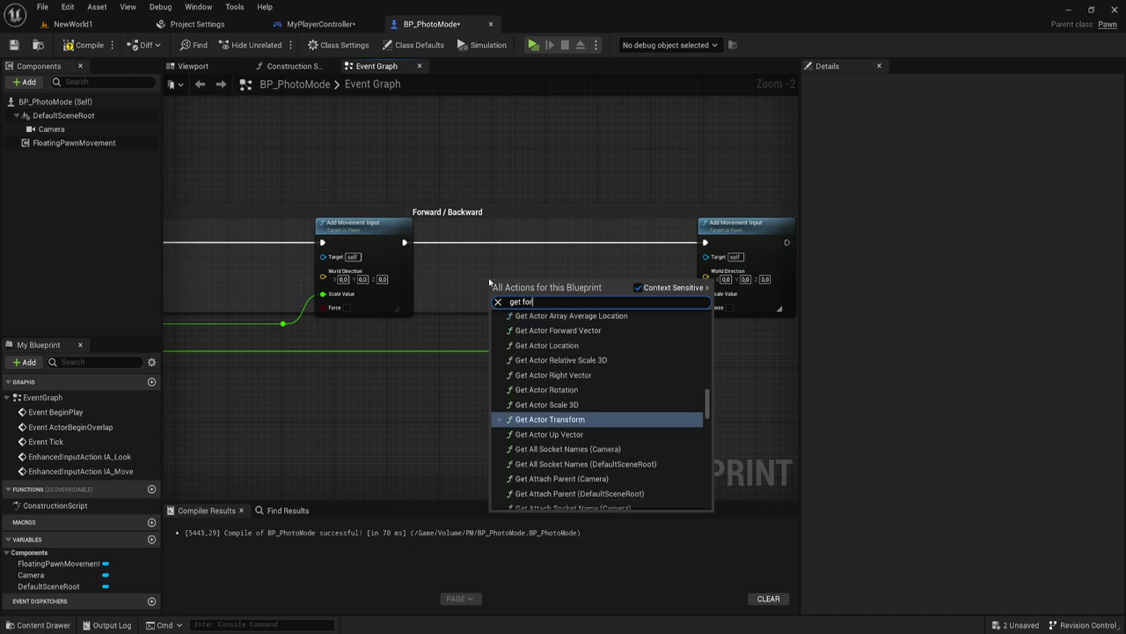
{"action": "type", "text": "w"}
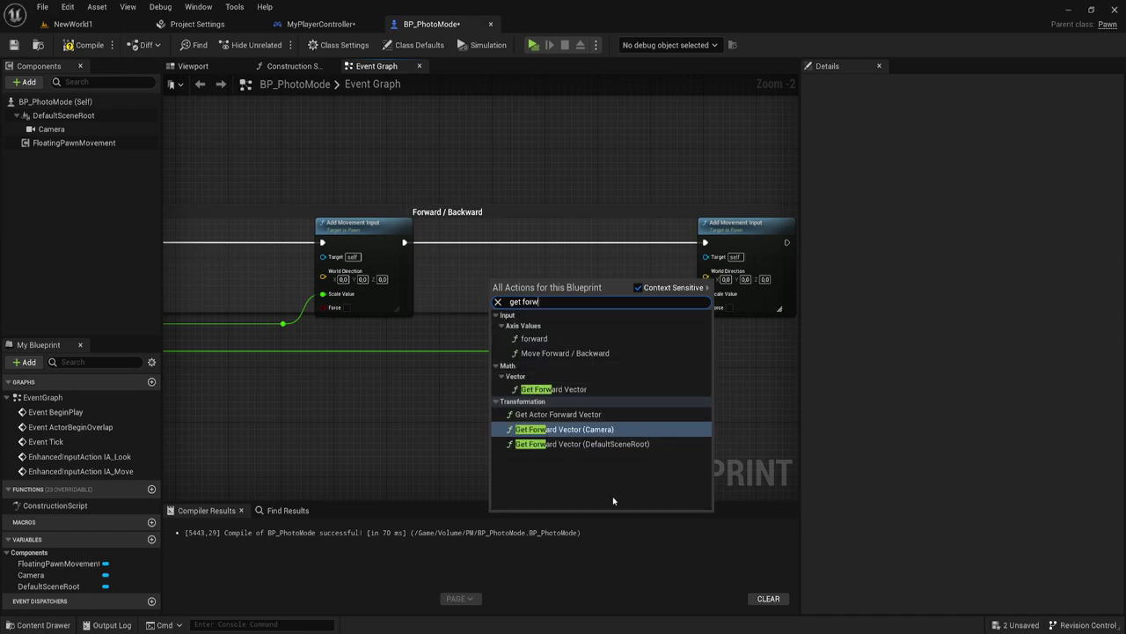
{"action": "left_click", "coordinate": [557, 413]}
{"action": "mouse_move", "coordinate": [536, 275]}
{"action": "left_mouse_down"}
{"action": "mouse_move", "coordinate": [558, 261]}
{"action": "mouse_move", "coordinate": [718, 285]}
{"action": "mouse_move", "coordinate": [707, 273]}
{"action": "left_mouse_up"}
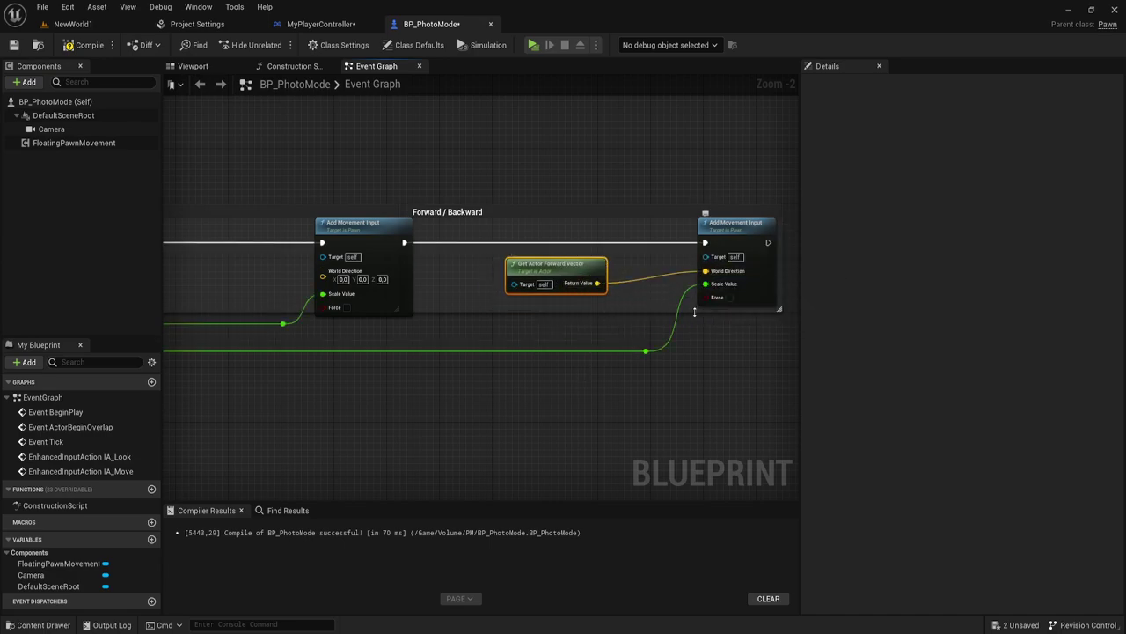
{"action": "mouse_move", "coordinate": [632, 373]}
{"action": "left_mouse_down"}
{"action": "mouse_move", "coordinate": [779, 219]}
{"action": "mouse_move", "coordinate": [685, 232]}
{"action": "left_mouse_up"}
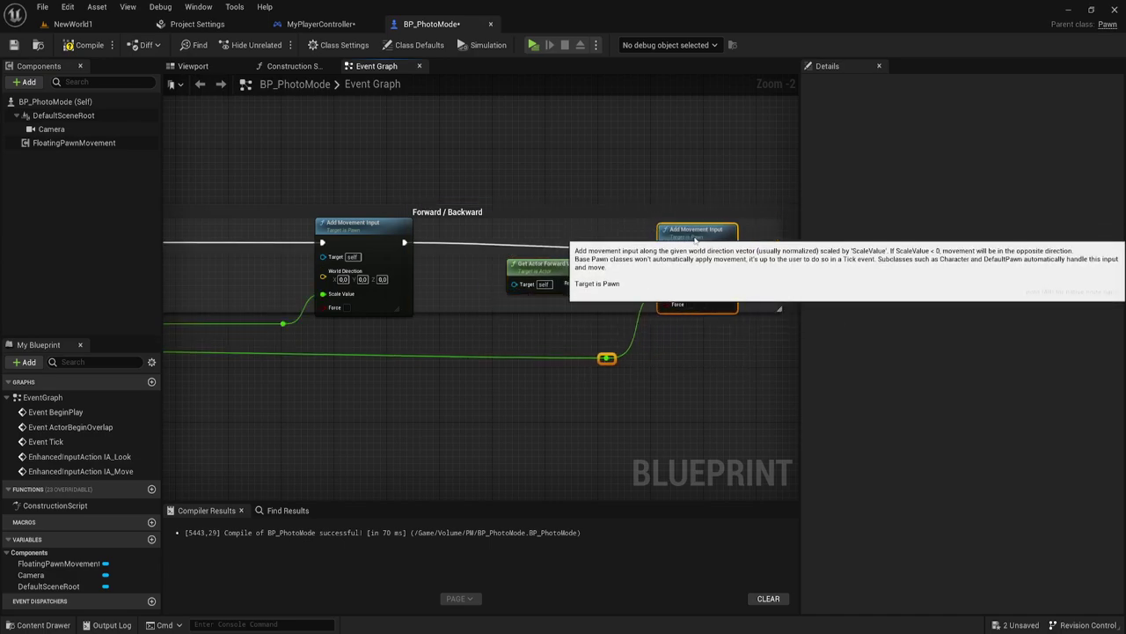
Add Get Actor Right Vector, wire it into the left/right World Direction, and compile
{"action": "right_click_drag", "start_coordinate": [525, 337], "coordinate": [646, 336]}
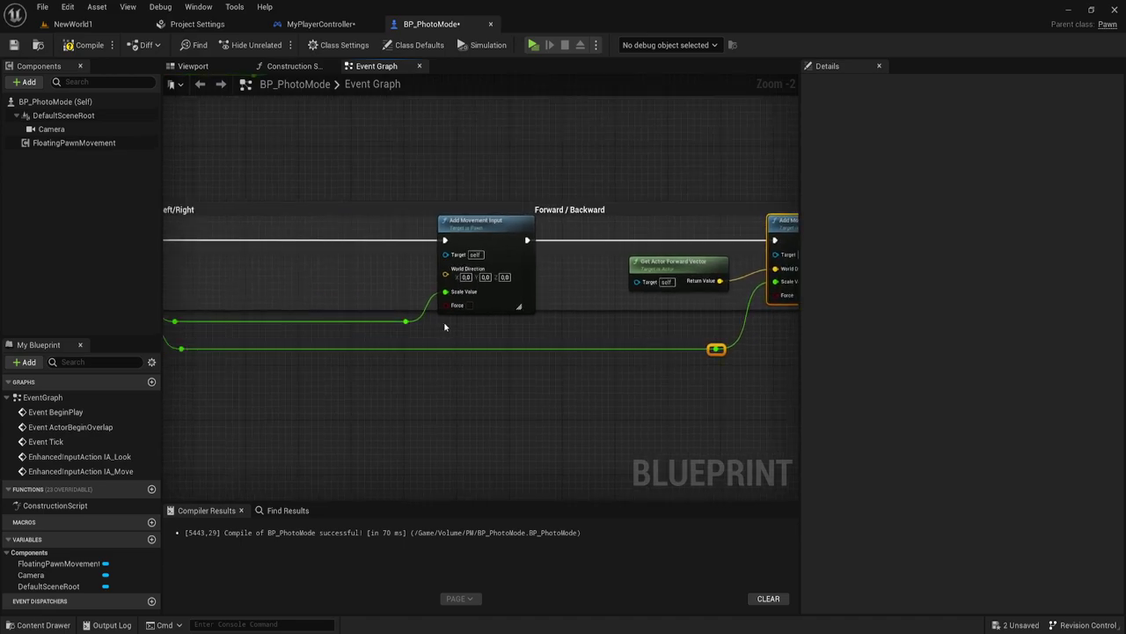
{"action": "right_click_drag", "start_coordinate": [445, 326], "coordinate": [577, 322]}
{"action": "right_click", "coordinate": [372, 270]}
{"action": "type", "text": "ge"}
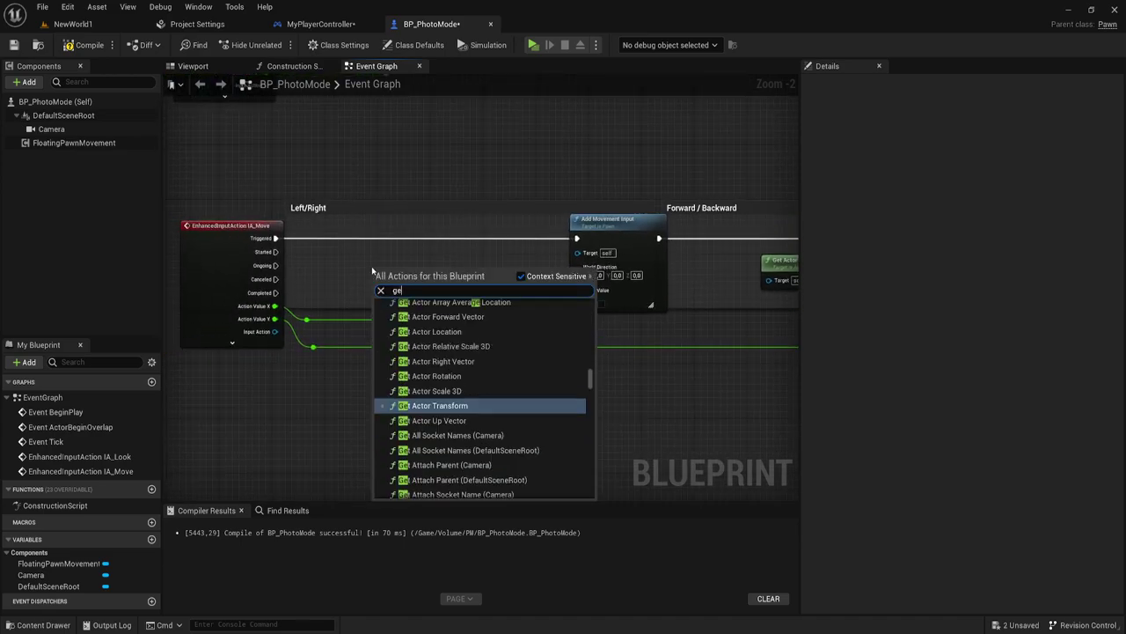
{"action": "type", "text": "t actor"}
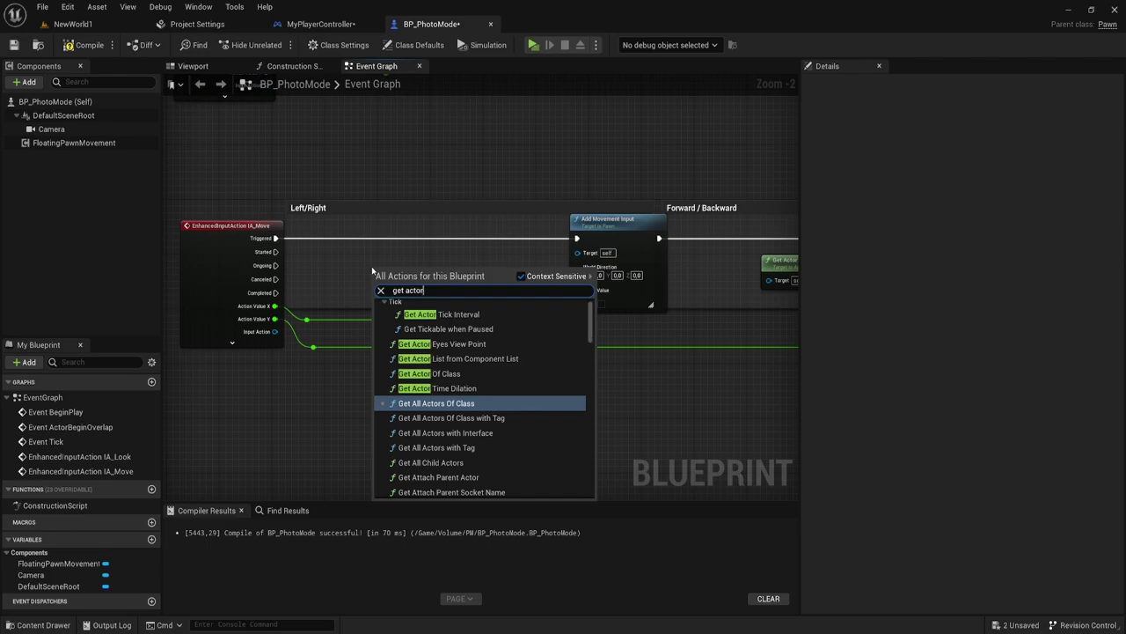
{"action": "type", "text": " ri"}
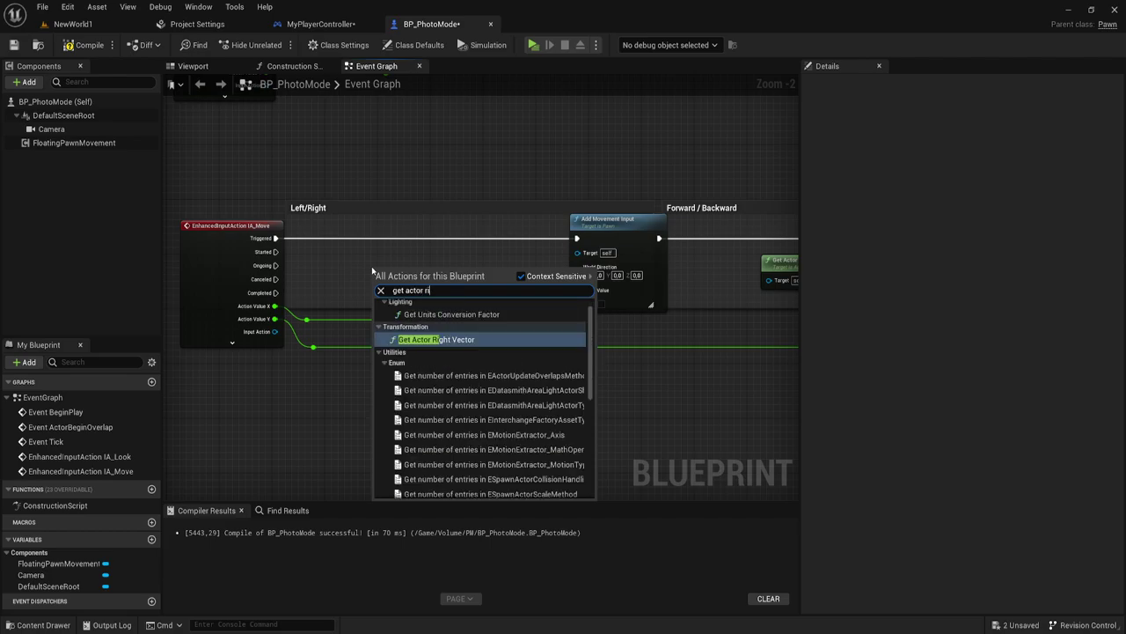
{"action": "left_click", "coordinate": [429, 344]}
{"action": "left_click_drag", "start_coordinate": [462, 286], "coordinate": [472, 286]}
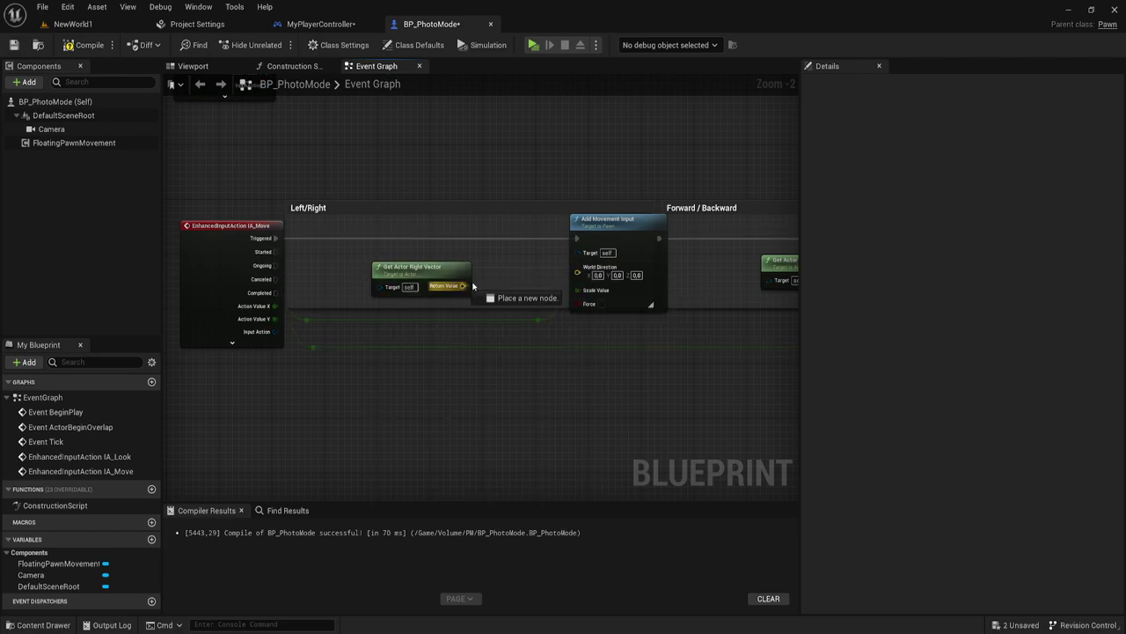
{"action": "left_click_drag", "start_coordinate": [585, 277], "coordinate": [580, 275]}
{"action": "left_click", "coordinate": [83, 45]}
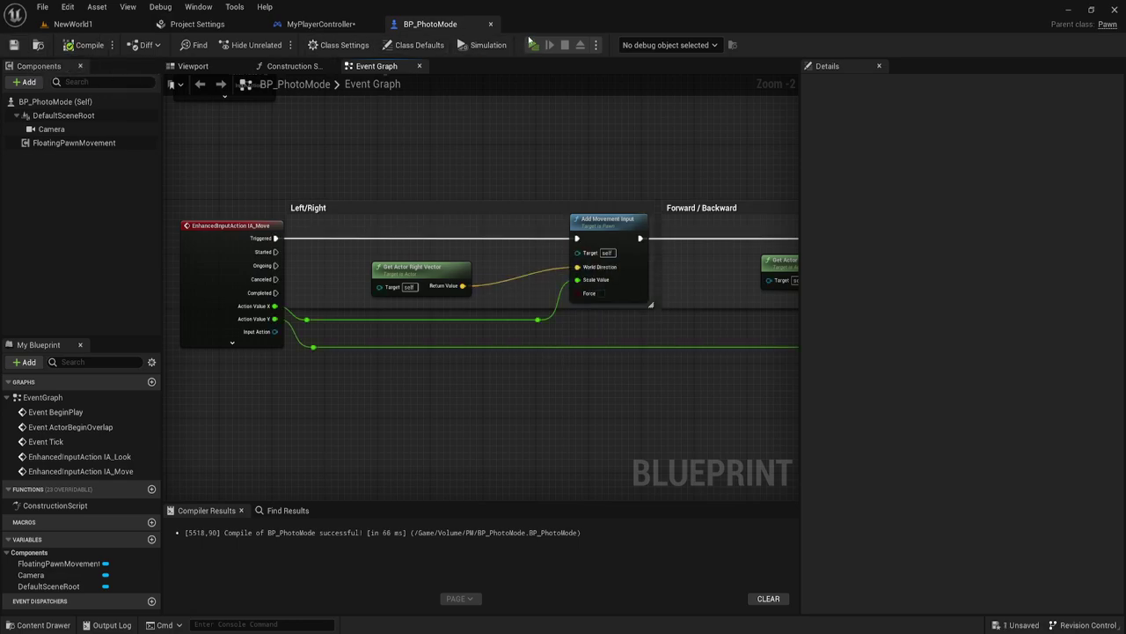
Start a standalone play test, make the character jump and look around
{"action": "left_click", "coordinate": [533, 45]}
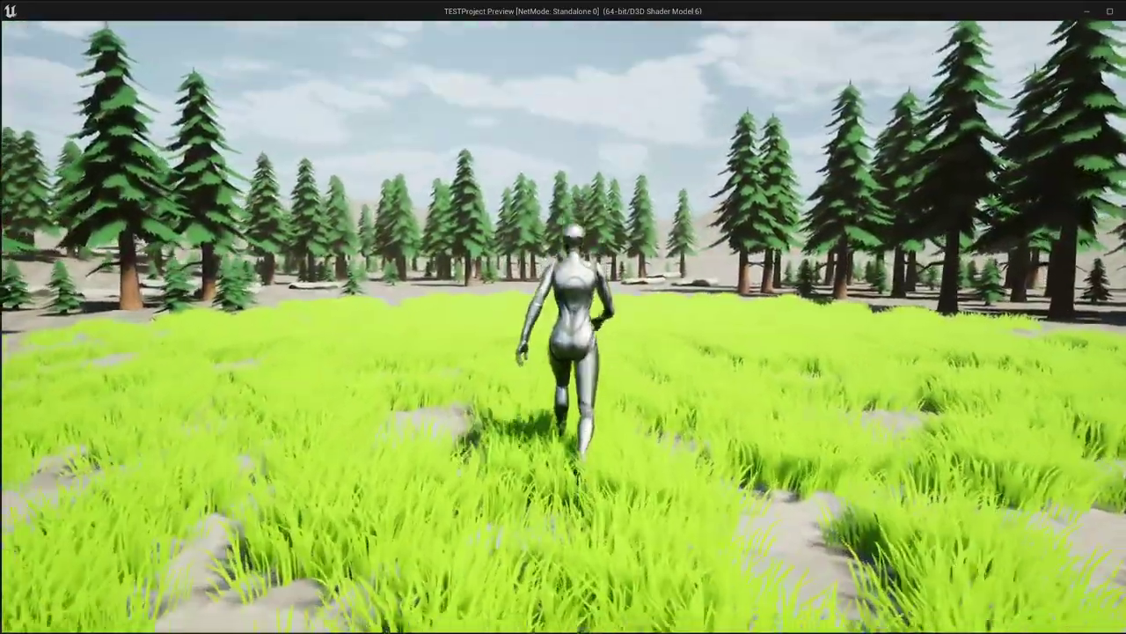
{"action": "key", "text": "space"}
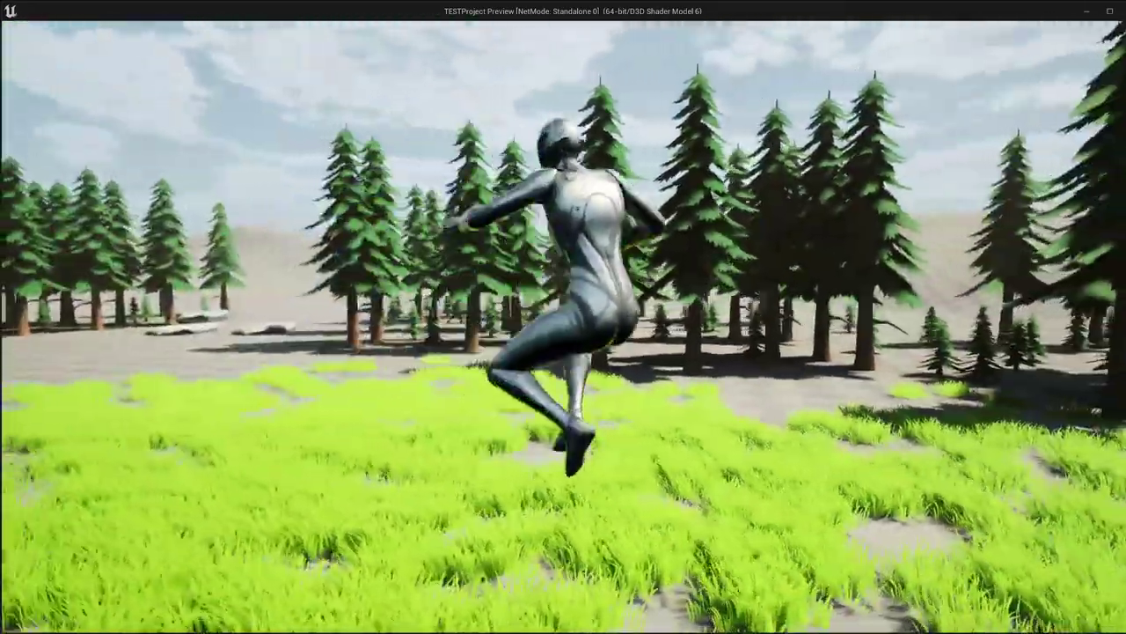
{"action": "mouse_move", "coordinate": [563, 317]}
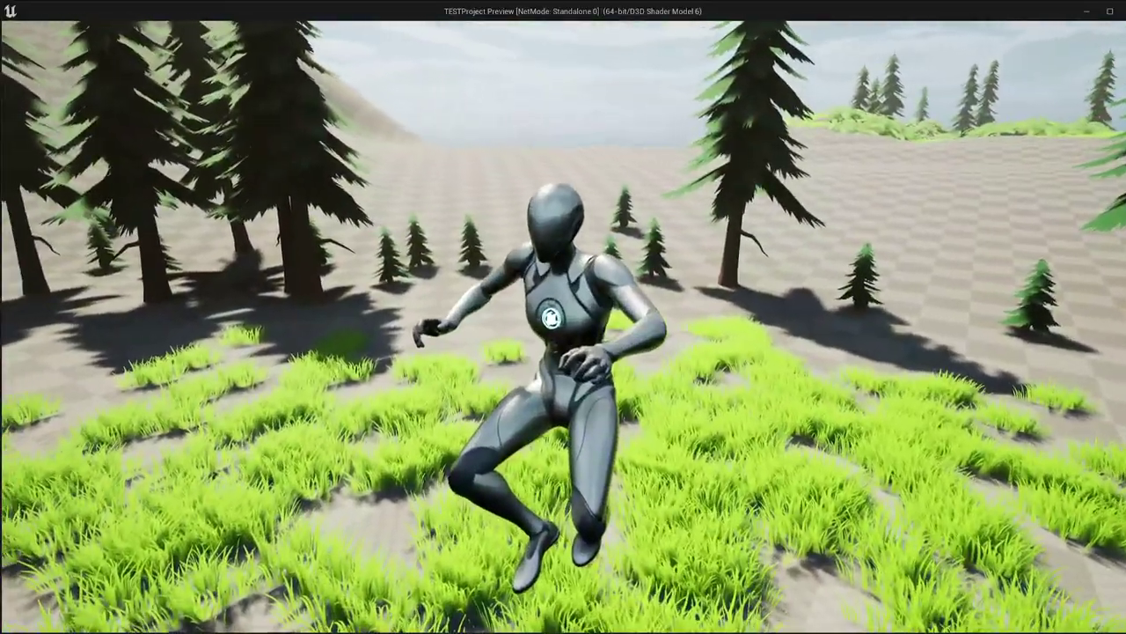
{"action": "scroll", "coordinate": [563, 317], "scroll_direction": "up", "scroll_amount": 3}
{"action": "scroll", "coordinate": [563, 317], "scroll_direction": "down", "scroll_amount": 3}
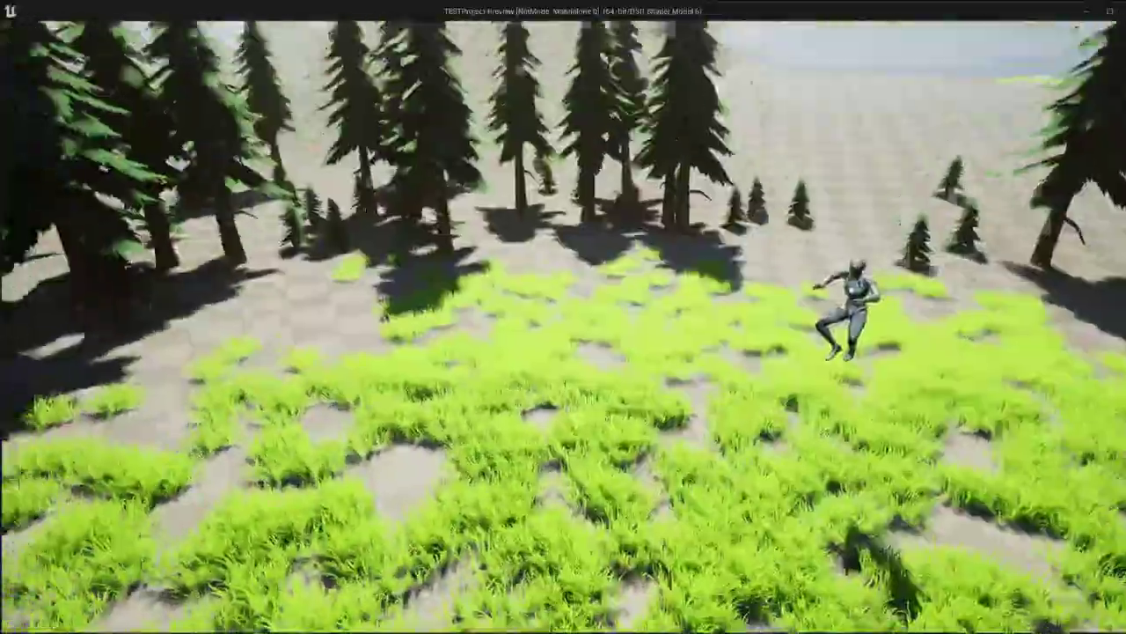
Fly the photo-mode camera through the trees, stop the preview, and return to NewWorld1
{"action": "key", "text": "w"}
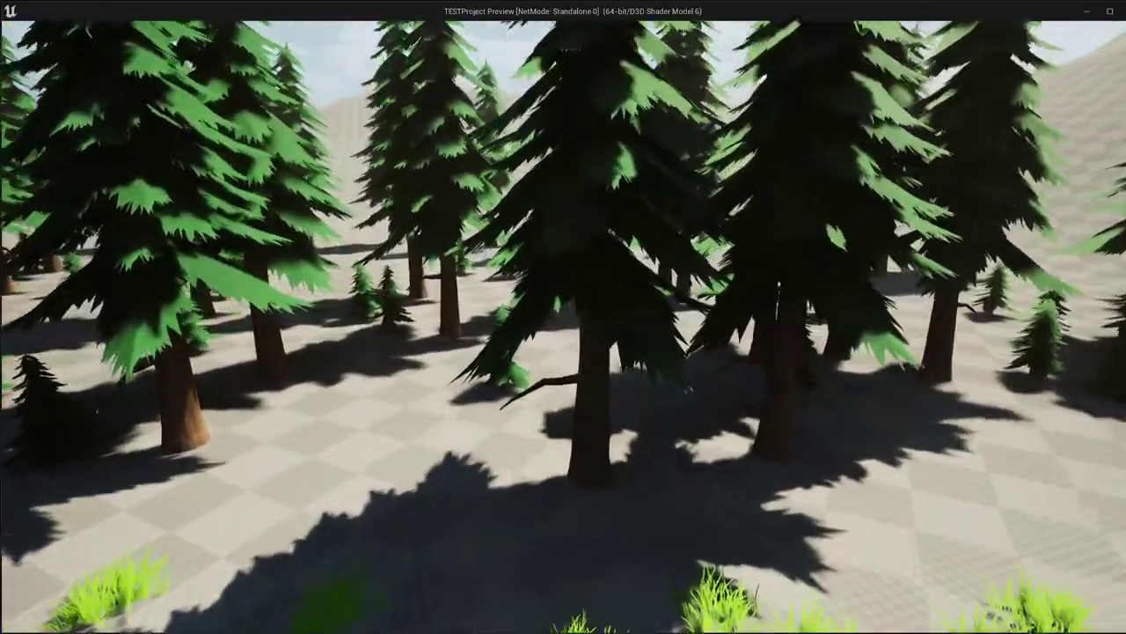
{"action": "key", "text": "w"}
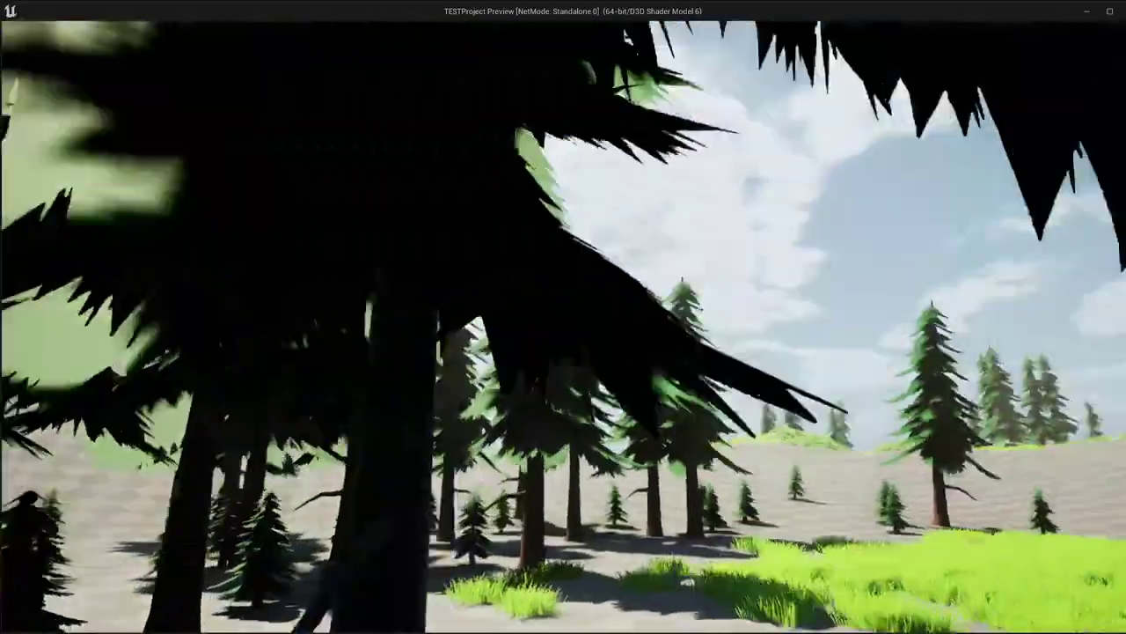
{"action": "key", "text": "w"}
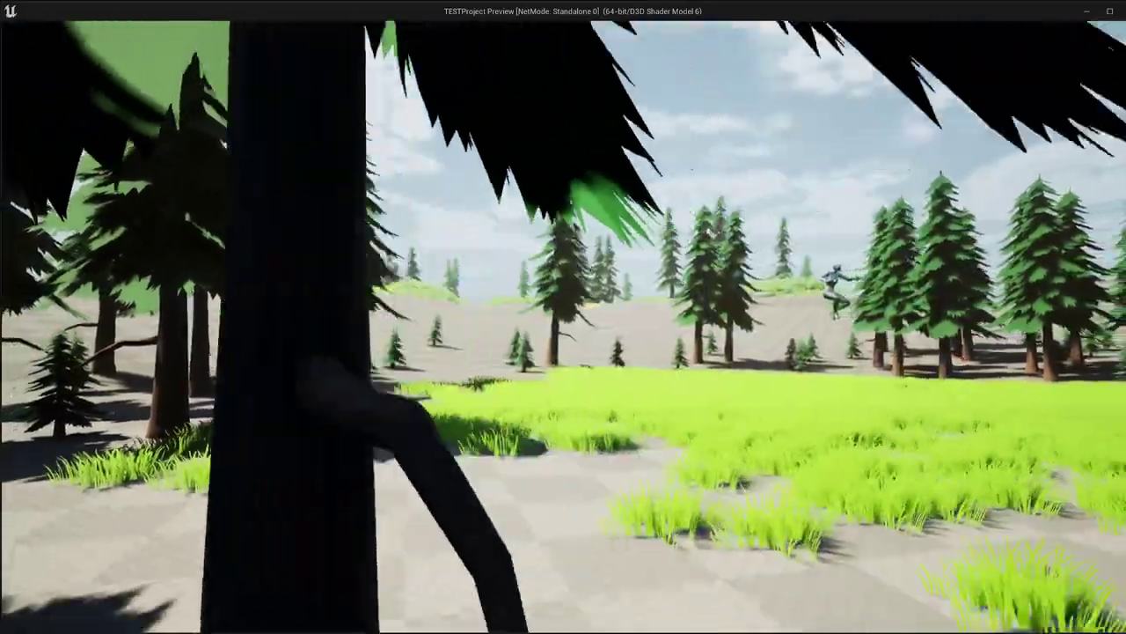
{"action": "key", "text": "w"}
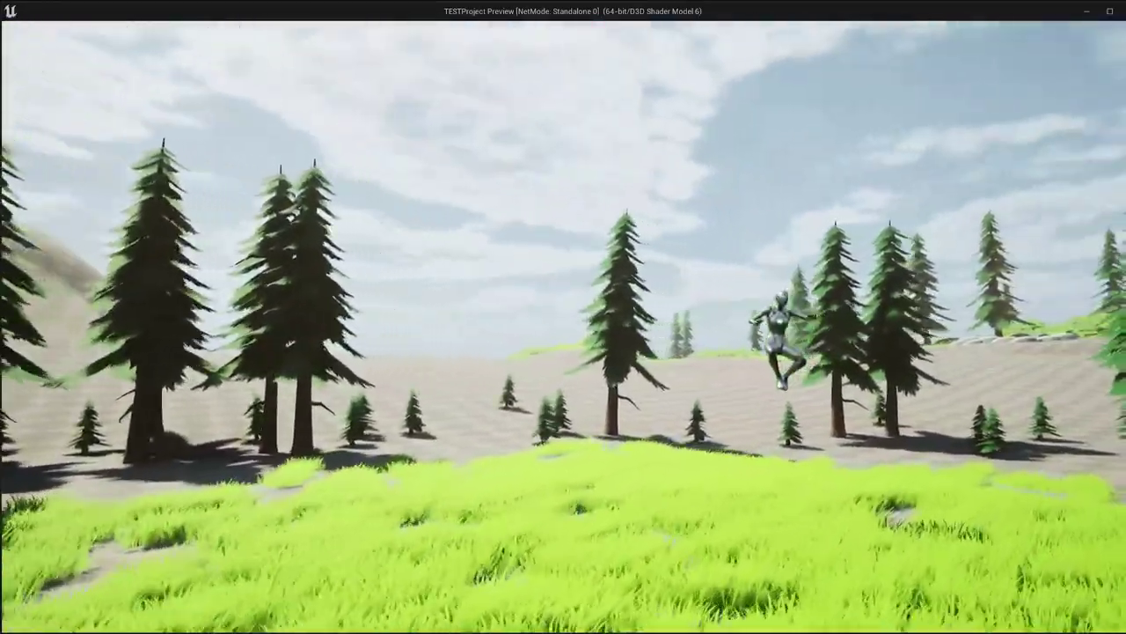
{"action": "key", "text": "w"}
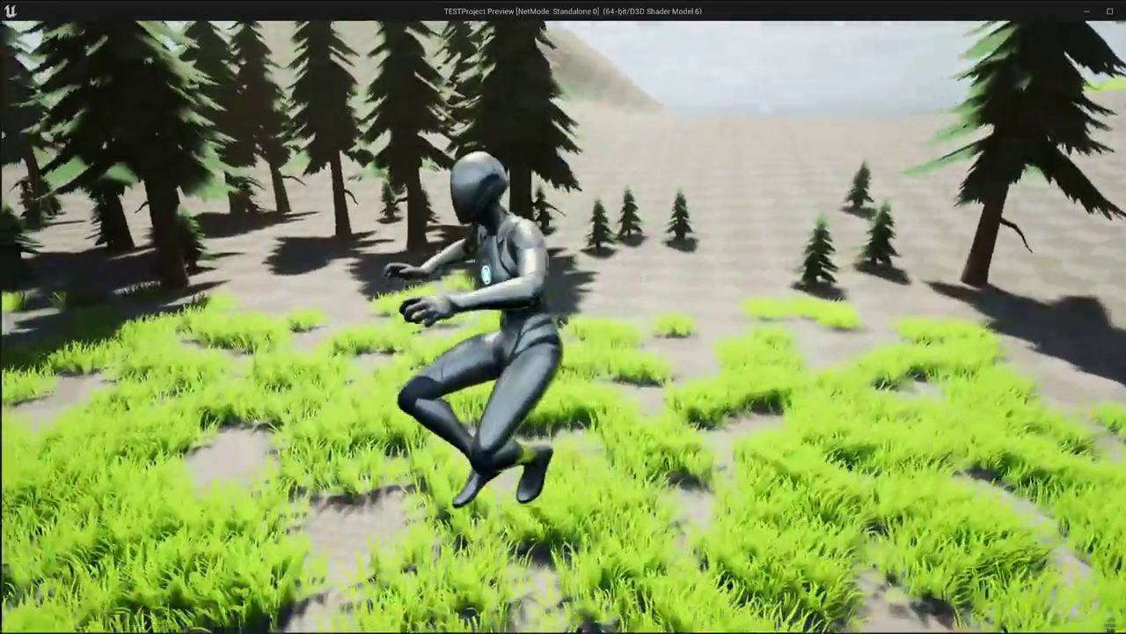
{"action": "key", "text": "space"}
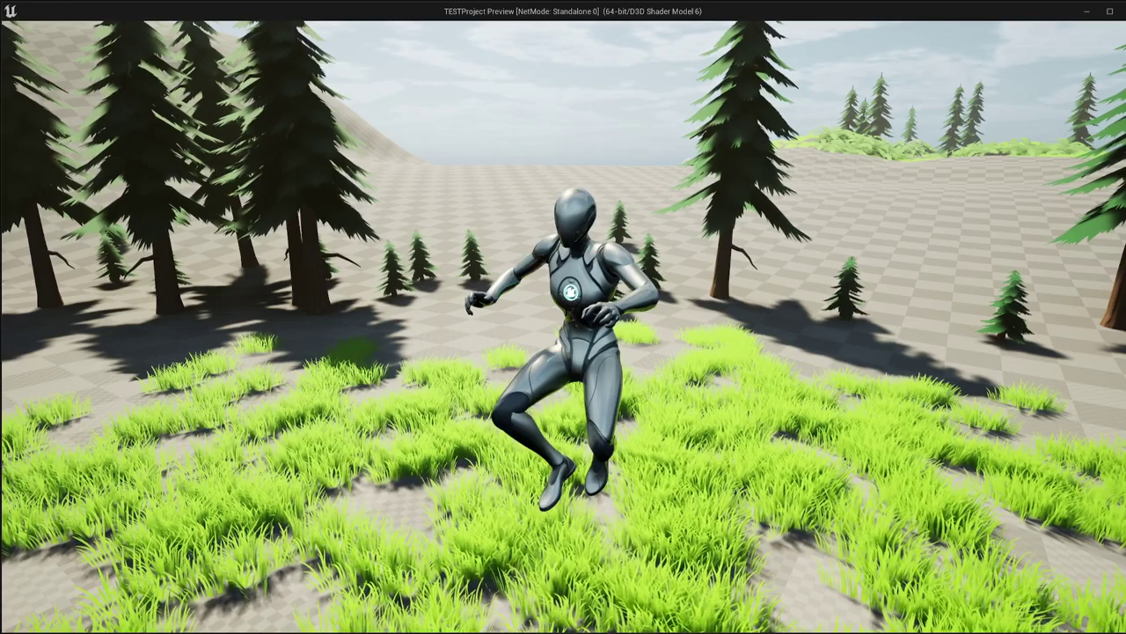
{"action": "key", "text": "Escape"}
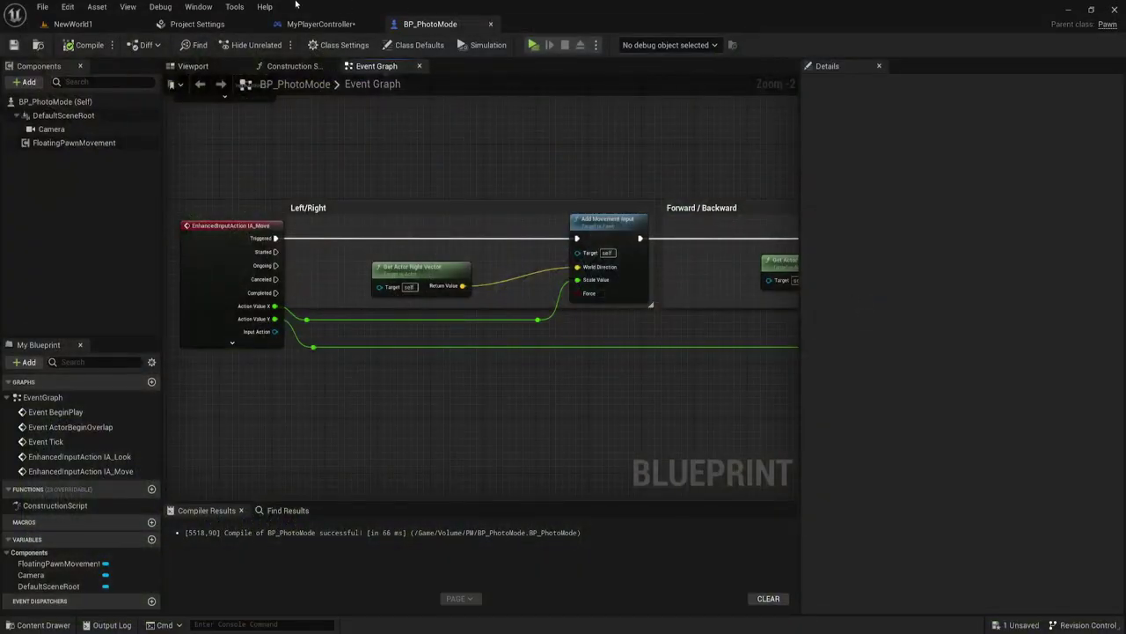
{"action": "left_click", "coordinate": [88, 24]}
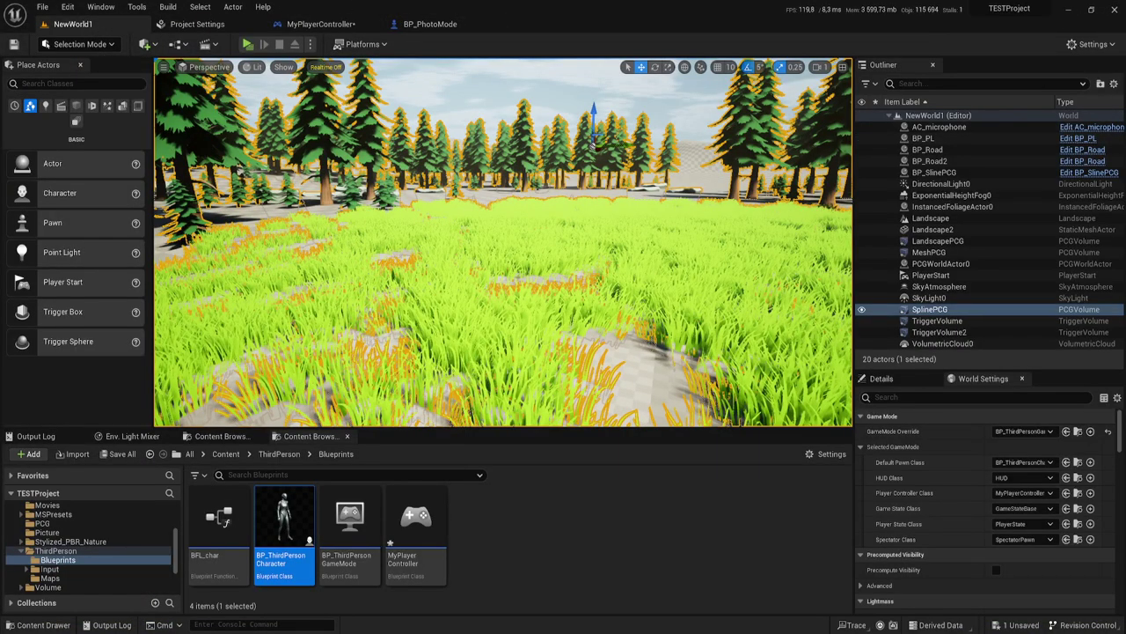